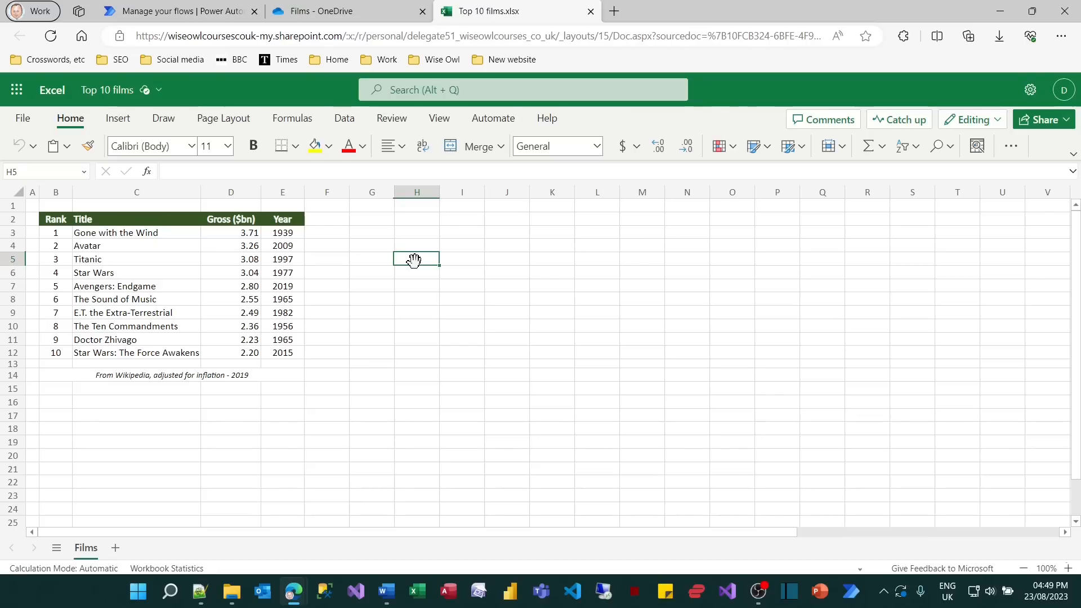
Convert the film list in B2:E12 into a table with headers.
{"action": "left_click", "coordinate": [160, 269]}
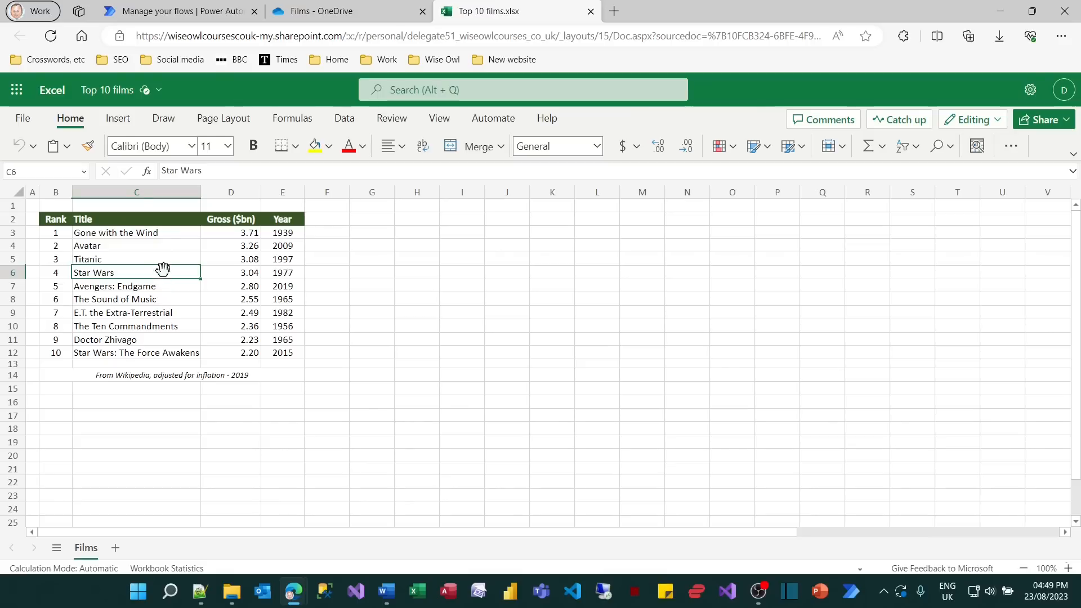
{"action": "left_click", "coordinate": [121, 120]}
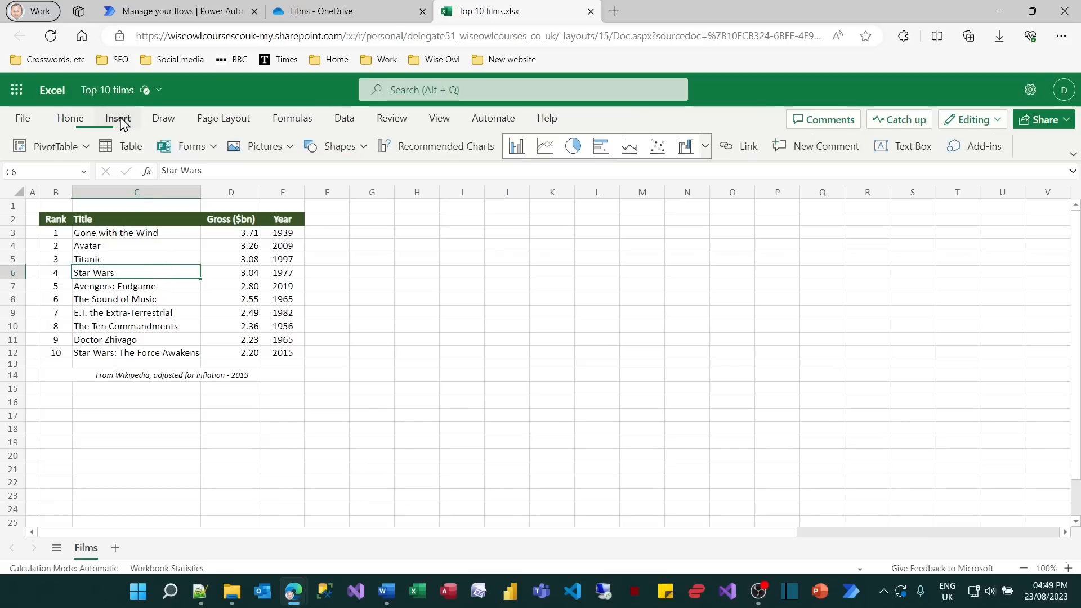
{"action": "left_click", "coordinate": [121, 147]}
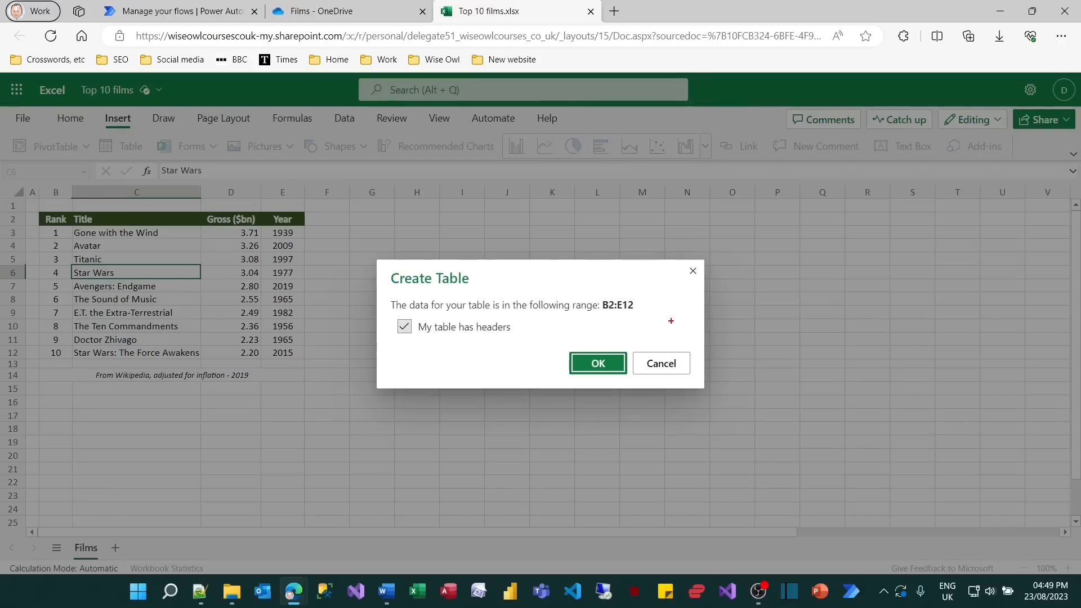
{"action": "left_click_drag", "start_coordinate": [36, 212], "coordinate": [303, 358]}
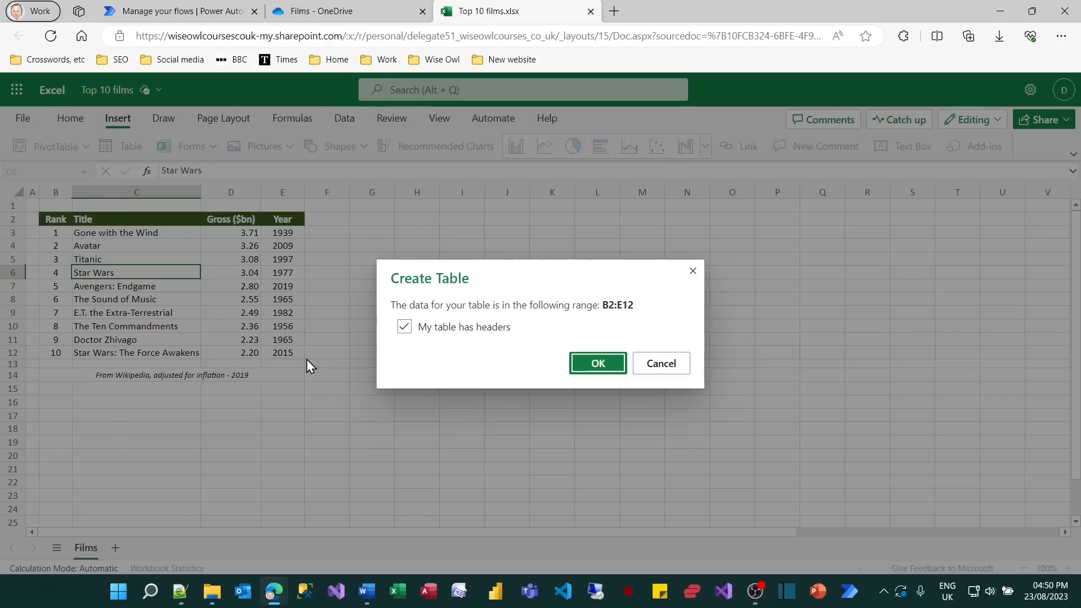
{"action": "left_click", "coordinate": [598, 364]}
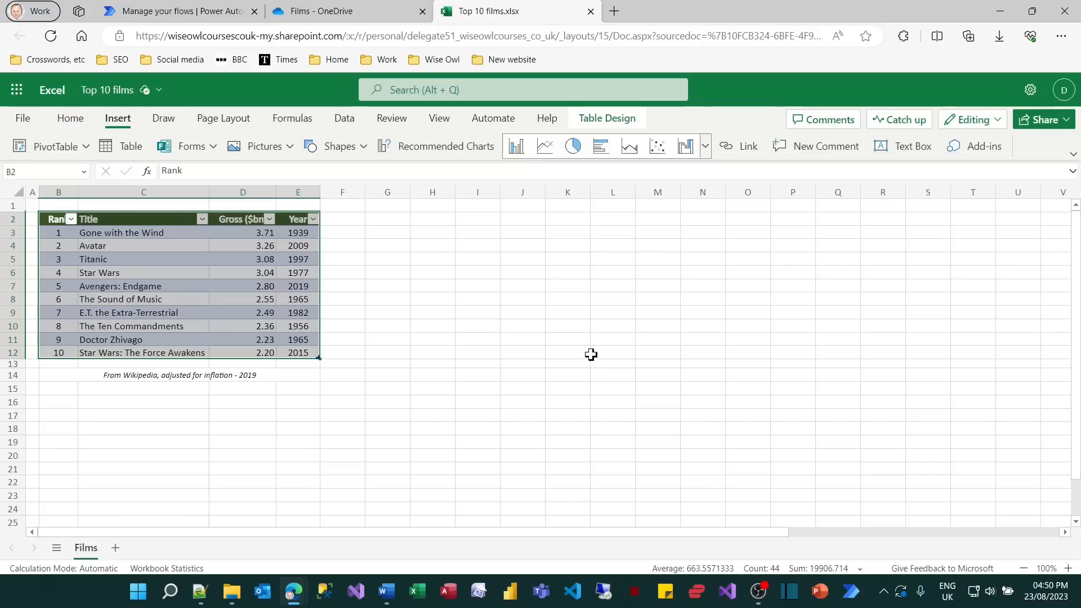
Name the new table on the Films sheet FilmsTable.
{"action": "left_click", "coordinate": [82, 172]}
{"action": "left_click", "coordinate": [83, 171]}
{"action": "left_click", "coordinate": [602, 119]}
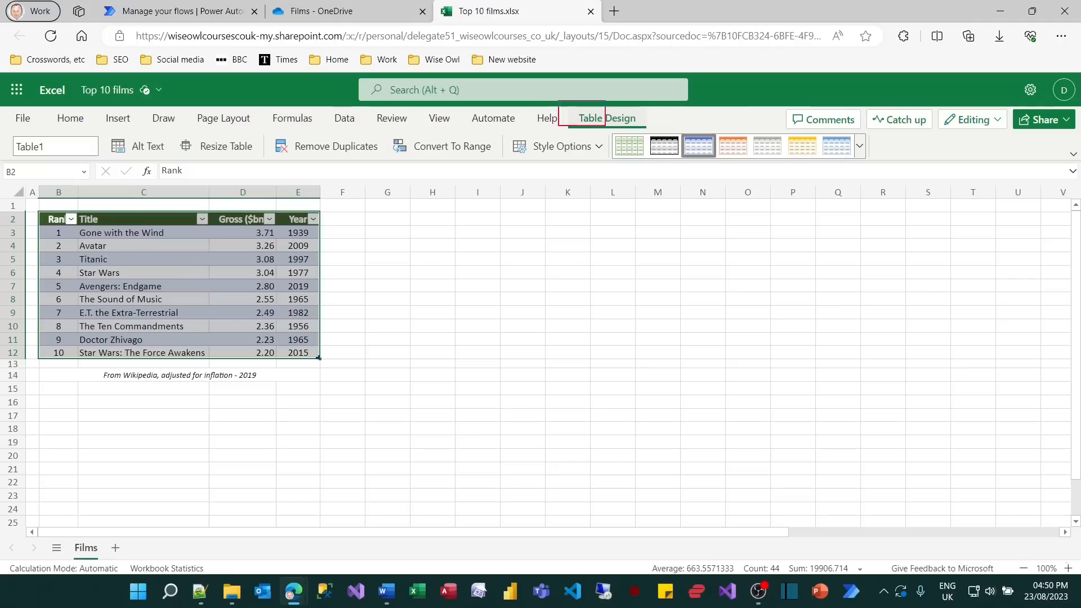
{"action": "left_click", "coordinate": [71, 146]}
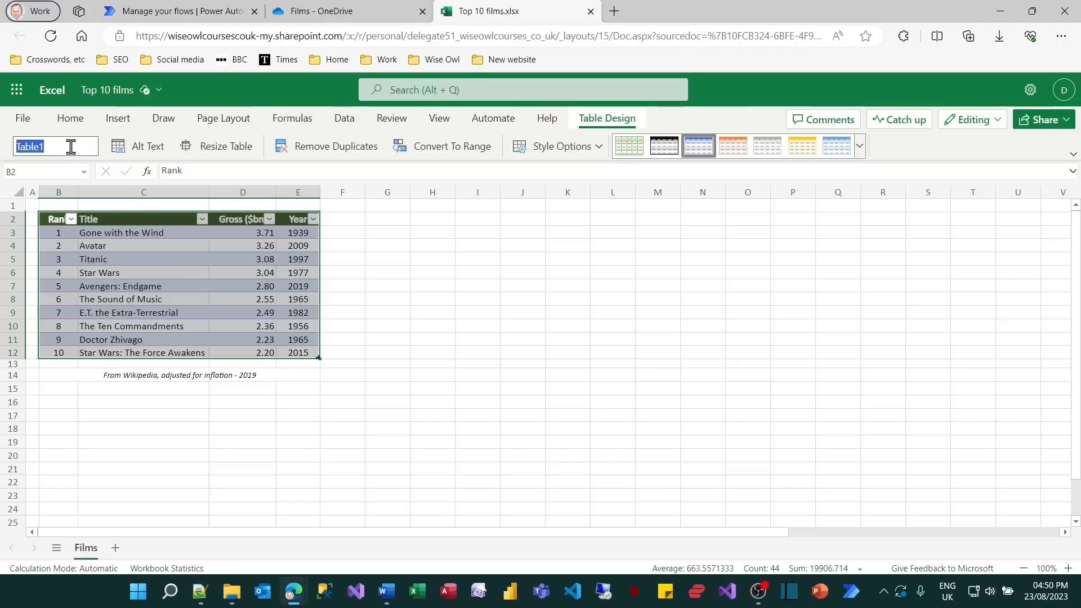
{"action": "type", "text": "FilmsTable"}
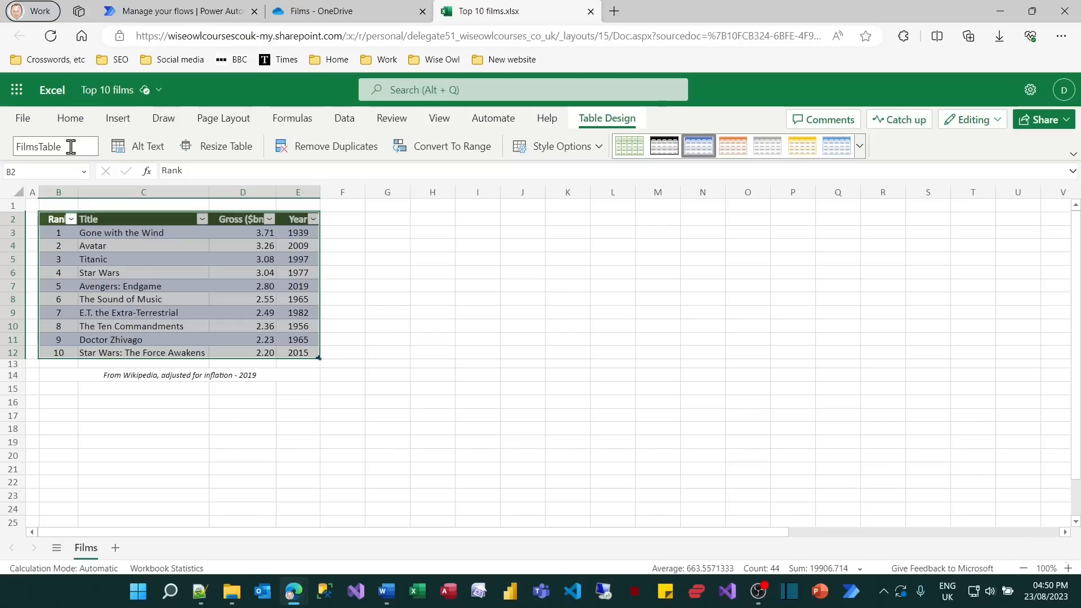
Duplicate the Films worksheet and rename the copy Other.
{"action": "right_click", "coordinate": [90, 558]}
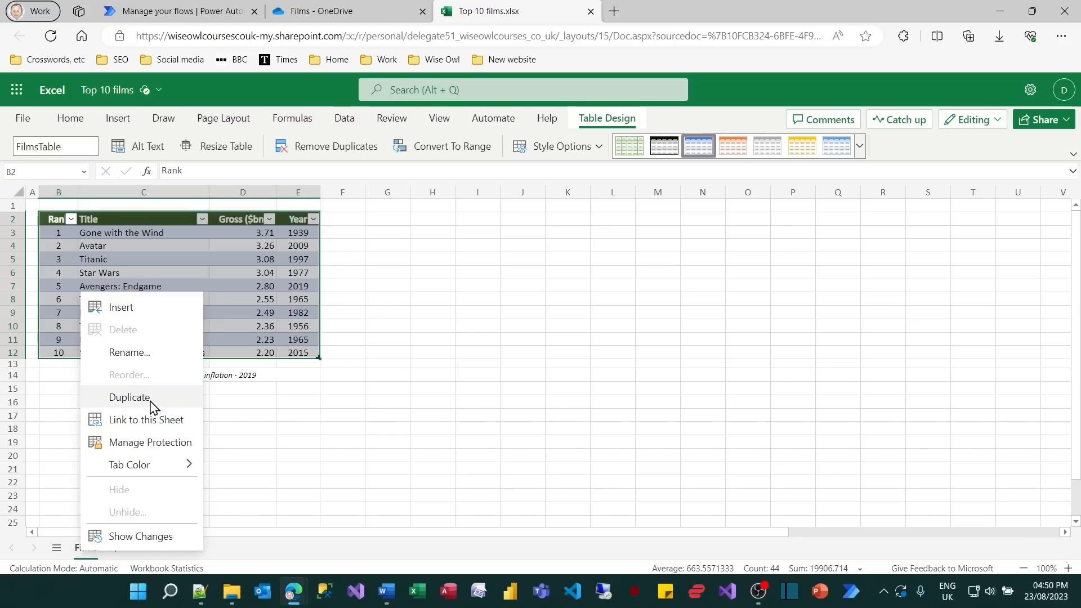
{"action": "left_click", "coordinate": [129, 398]}
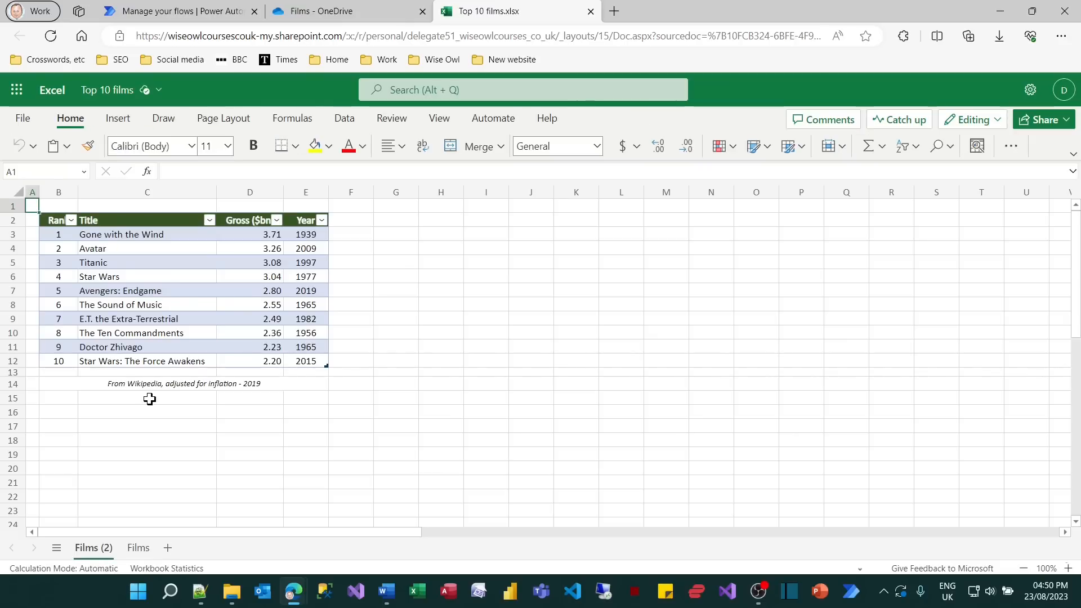
{"action": "right_click", "coordinate": [94, 550]}
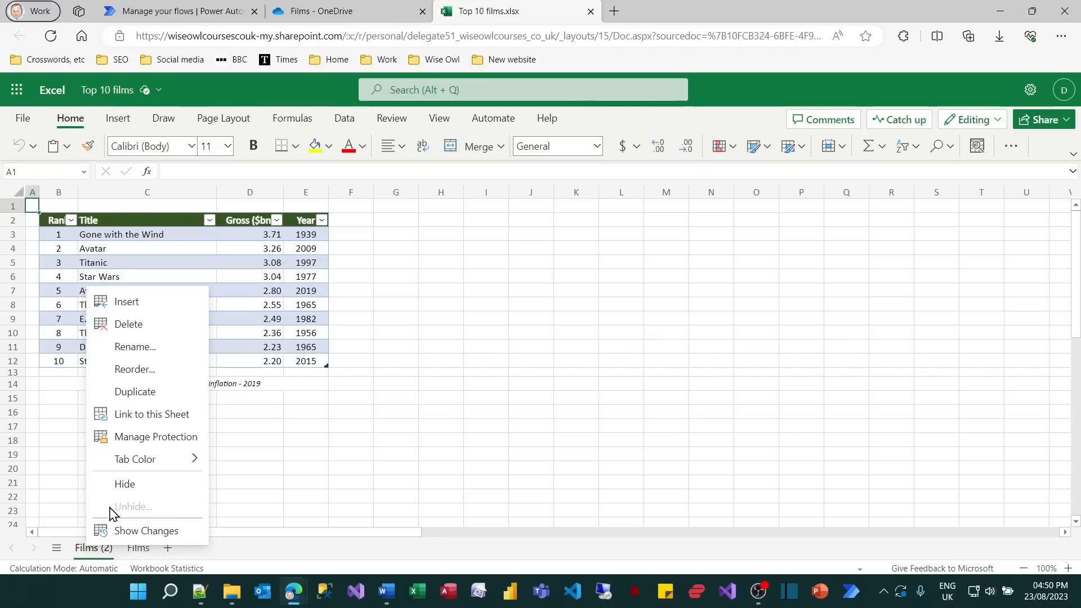
{"action": "left_click", "coordinate": [132, 346]}
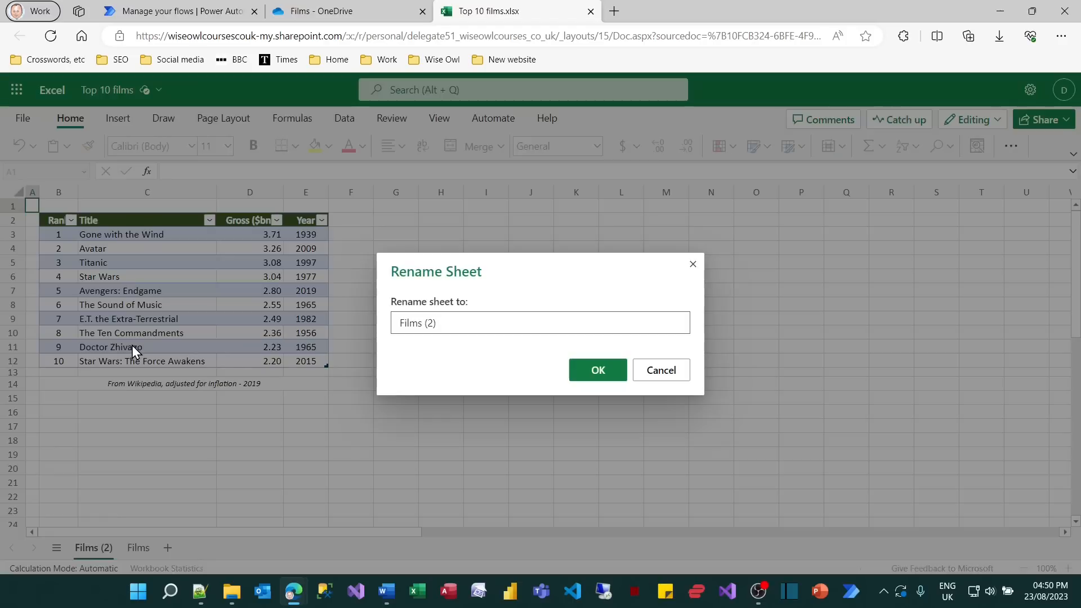
{"action": "left_click_drag", "start_coordinate": [445, 322], "coordinate": [339, 316]}
{"action": "type", "text": "Other"}
{"action": "key", "text": "Return"}
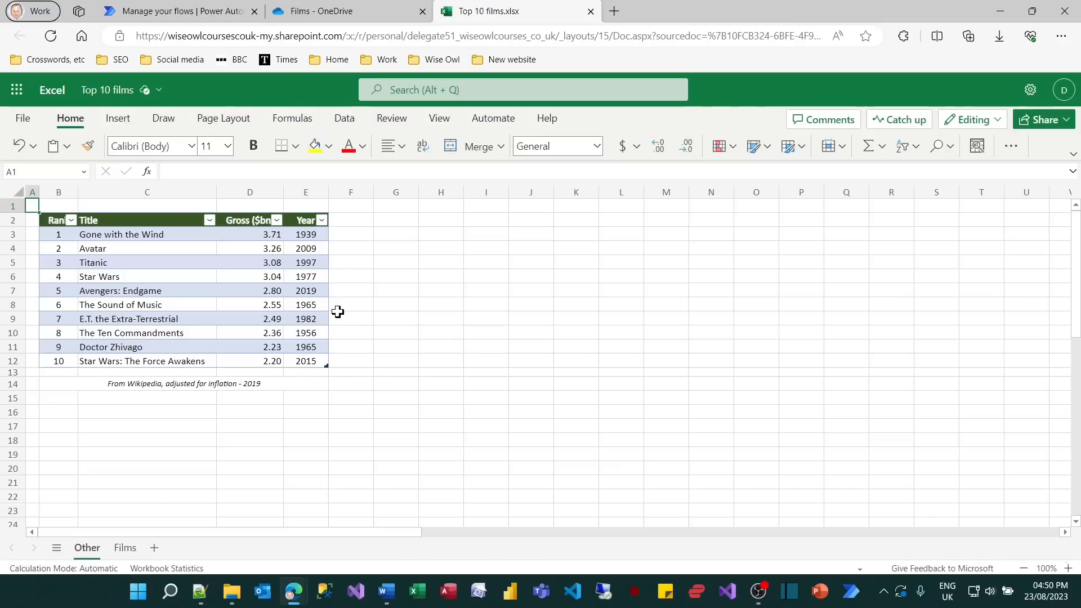
Rename the table on the Other sheet to OtherTable.
{"action": "left_click", "coordinate": [208, 302]}
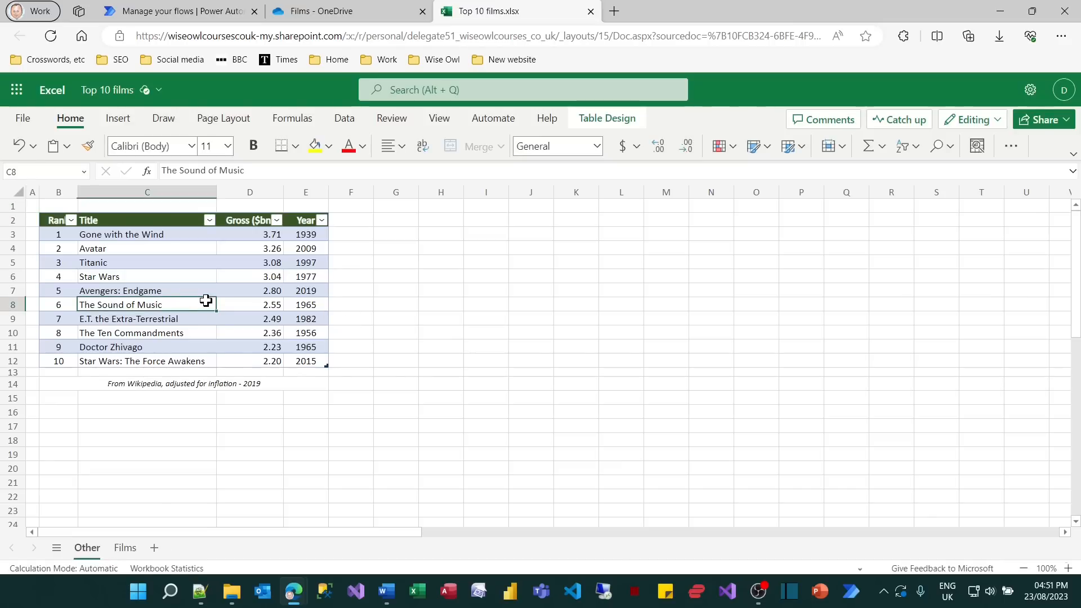
{"action": "left_click", "coordinate": [611, 121]}
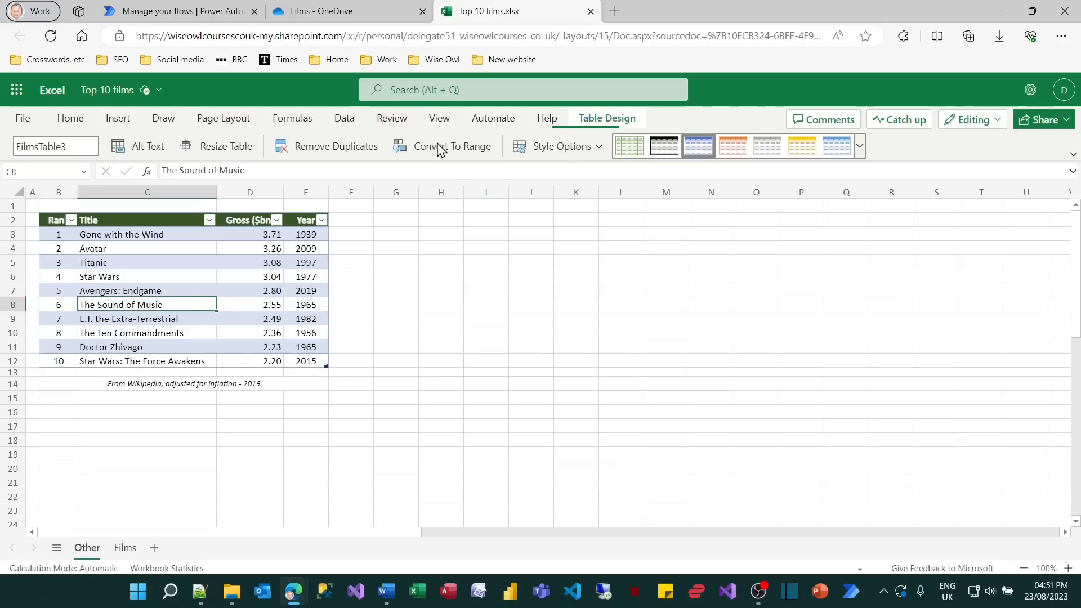
{"action": "left_click", "coordinate": [89, 145]}
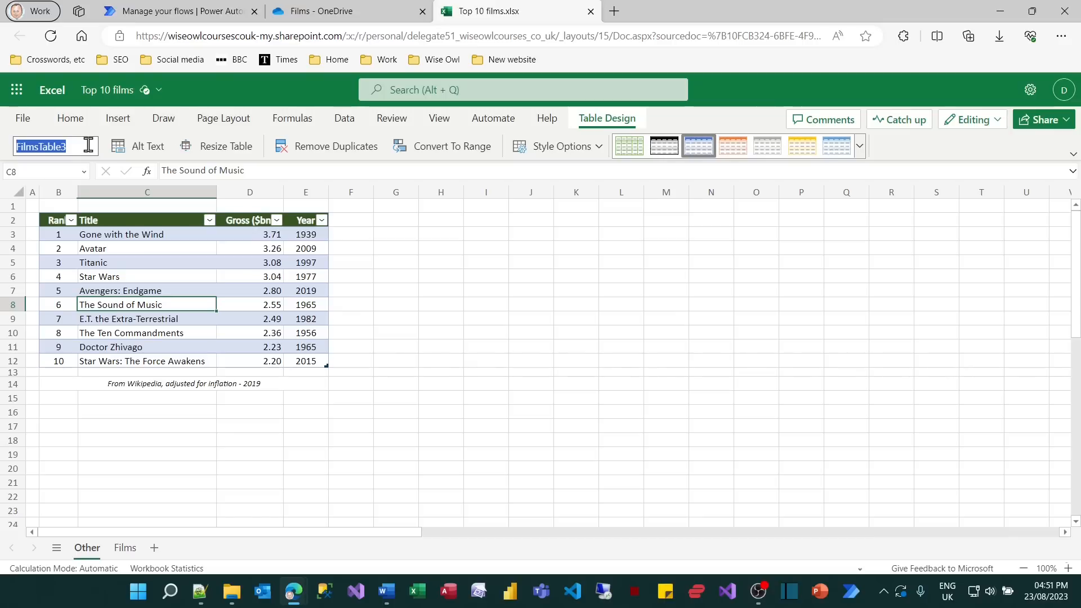
{"action": "type", "text": "OtherTable"}
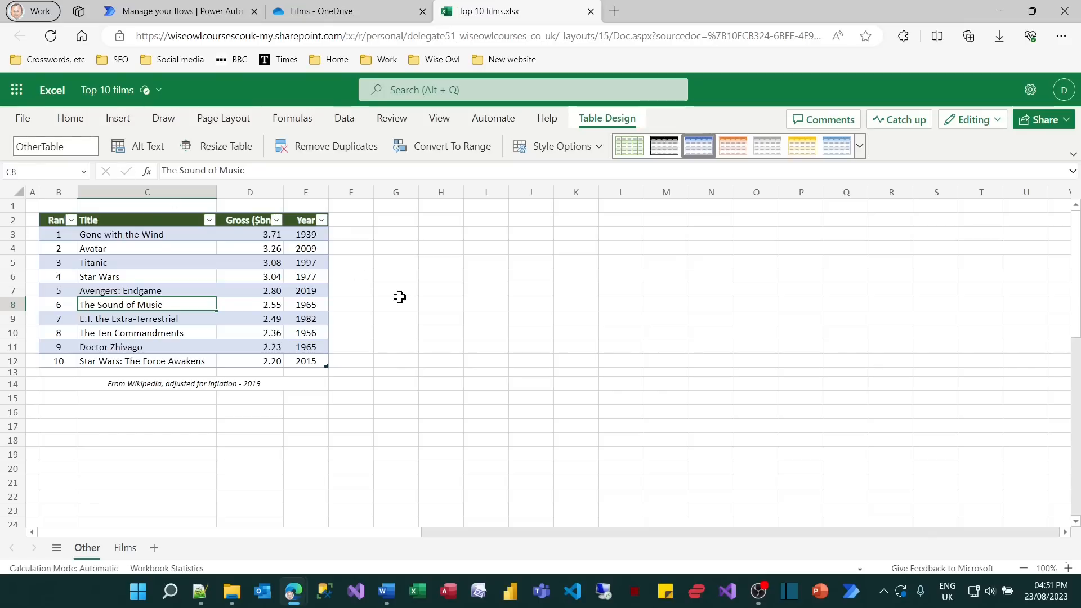
Return to the Films sheet and close the Top 10 films workbook.
{"action": "left_click", "coordinate": [125, 548]}
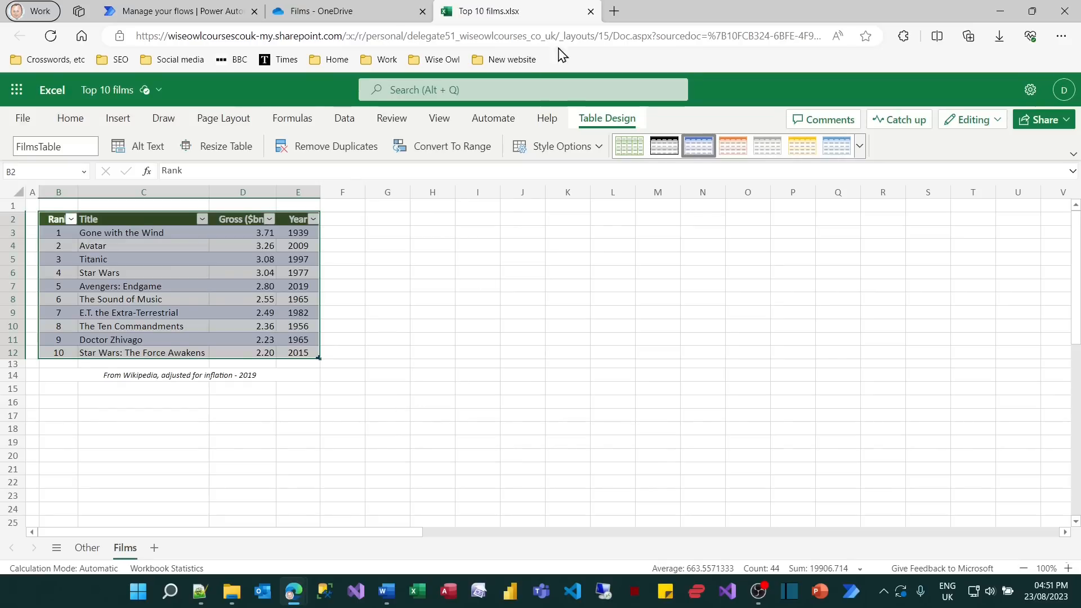
{"action": "left_click", "coordinate": [591, 12]}
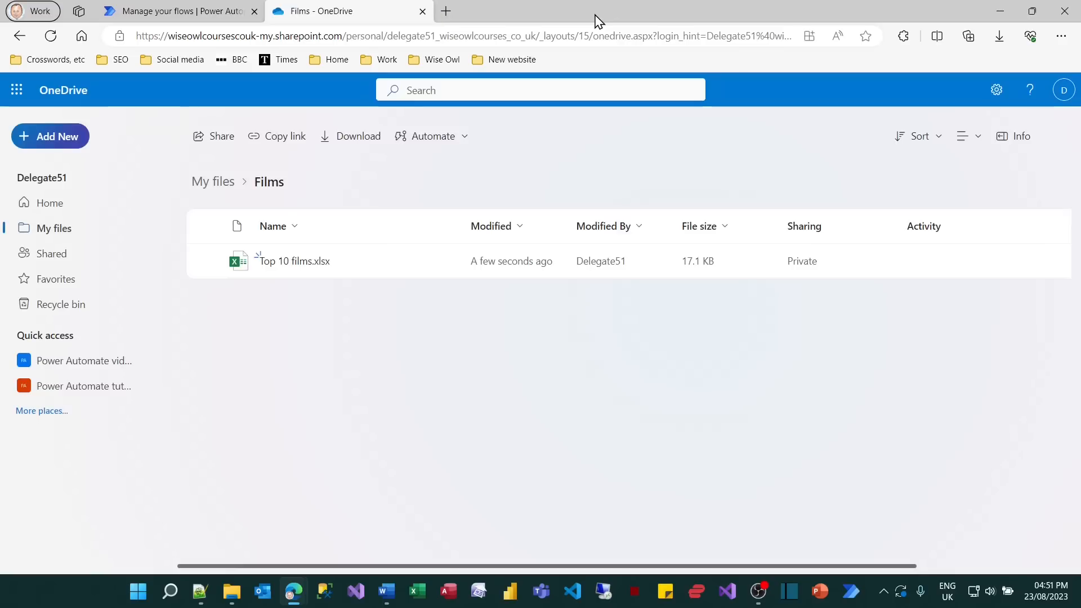
{"action": "mouse_move", "coordinate": [298, 261]}
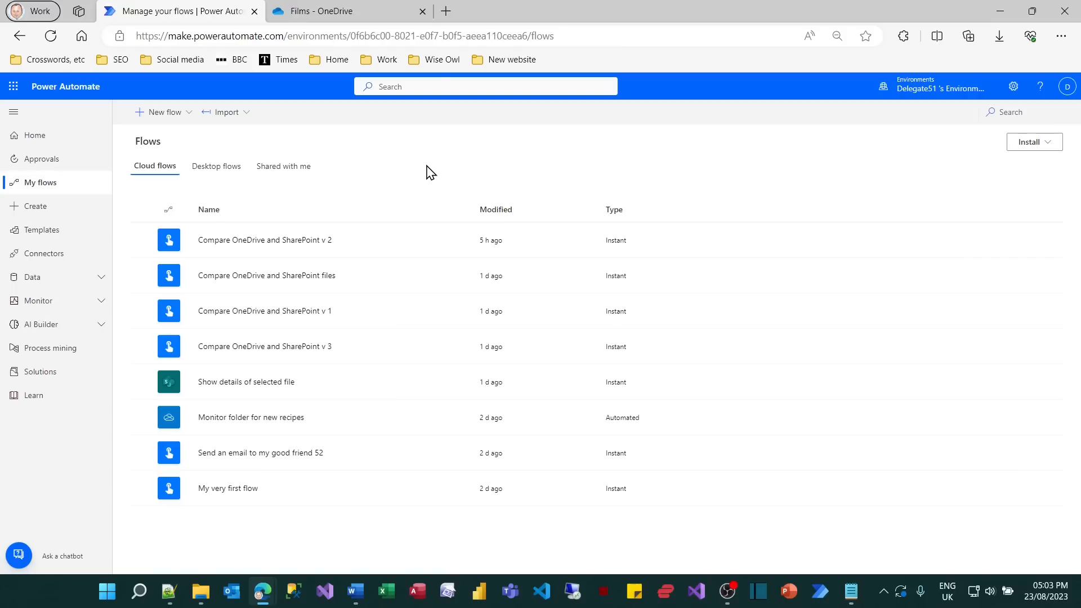
In Power Automate, create an instant cloud flow named "Load films from Excel" with the "Manually trigger a flow" trigger.
{"action": "left_click", "coordinate": [34, 208]}
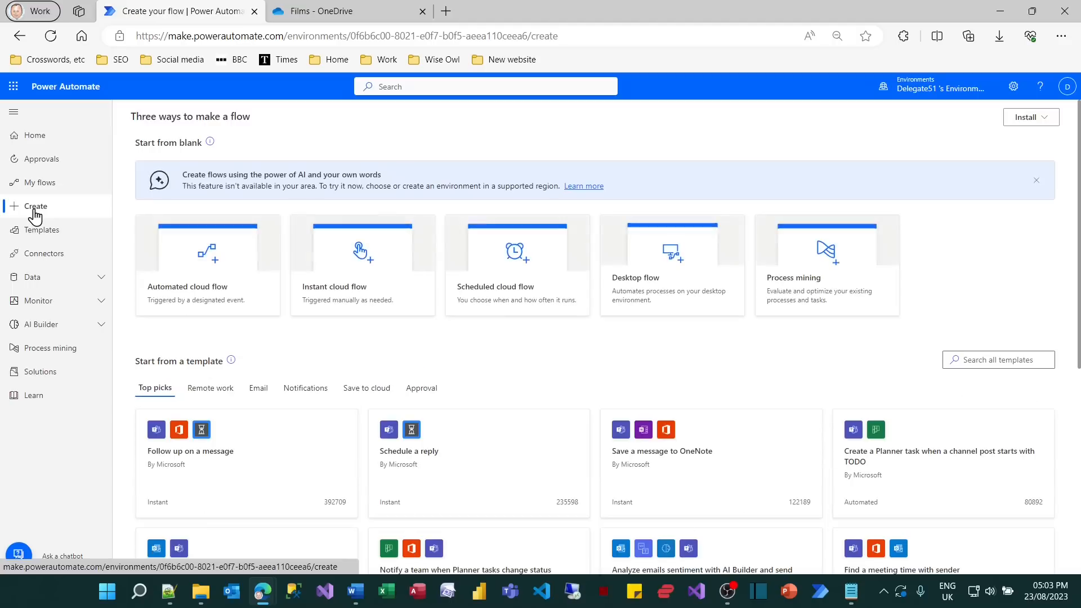
{"action": "left_click", "coordinate": [340, 263]}
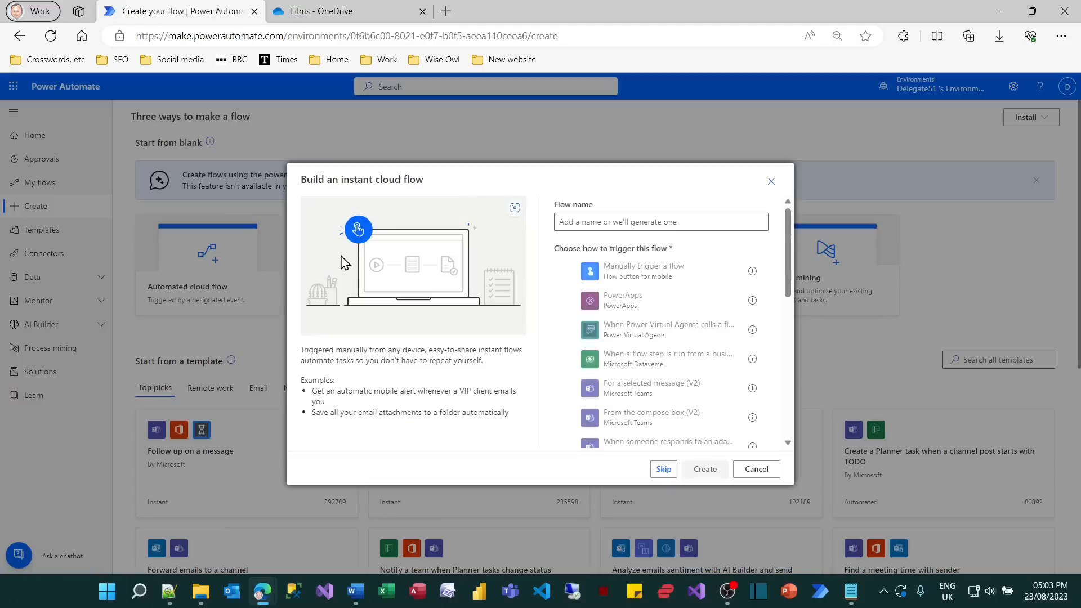
{"action": "left_click", "coordinate": [610, 220]}
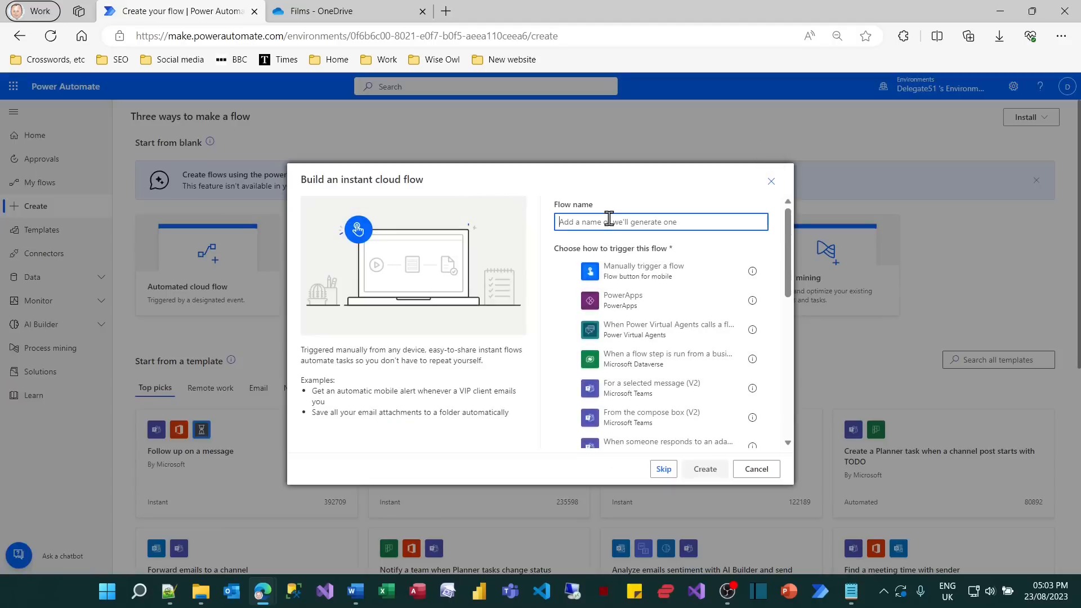
{"action": "type", "text": "Load films from Excel"}
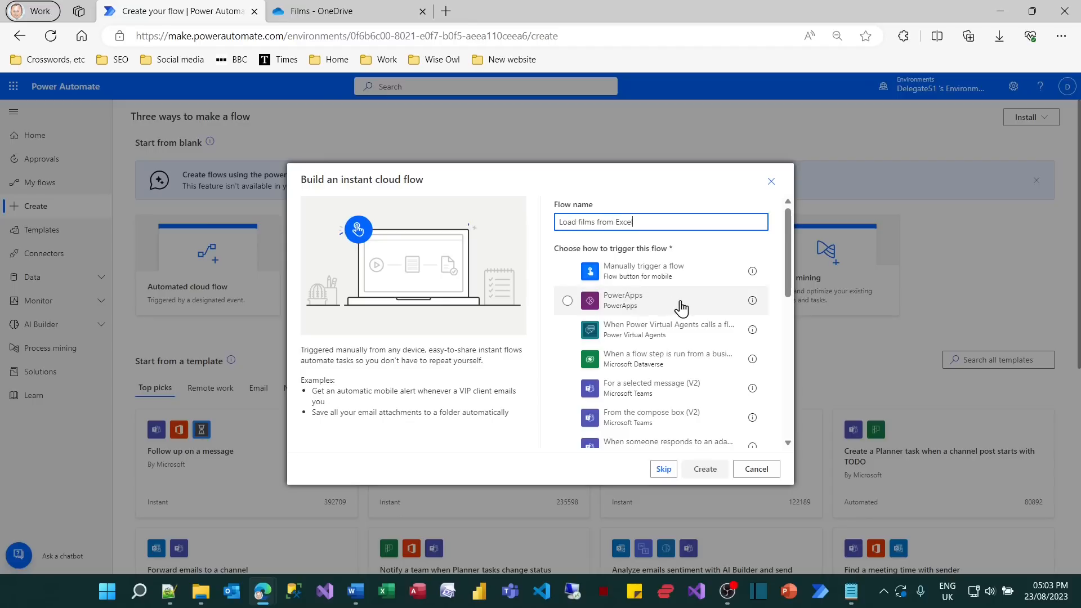
{"action": "left_click", "coordinate": [676, 277]}
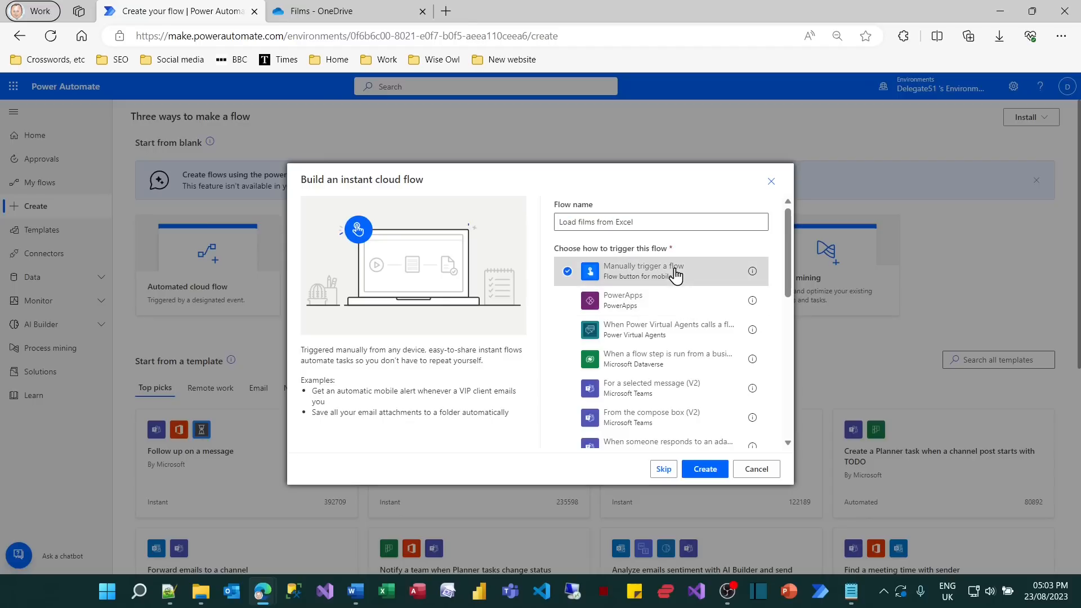
{"action": "left_click", "coordinate": [704, 469]}
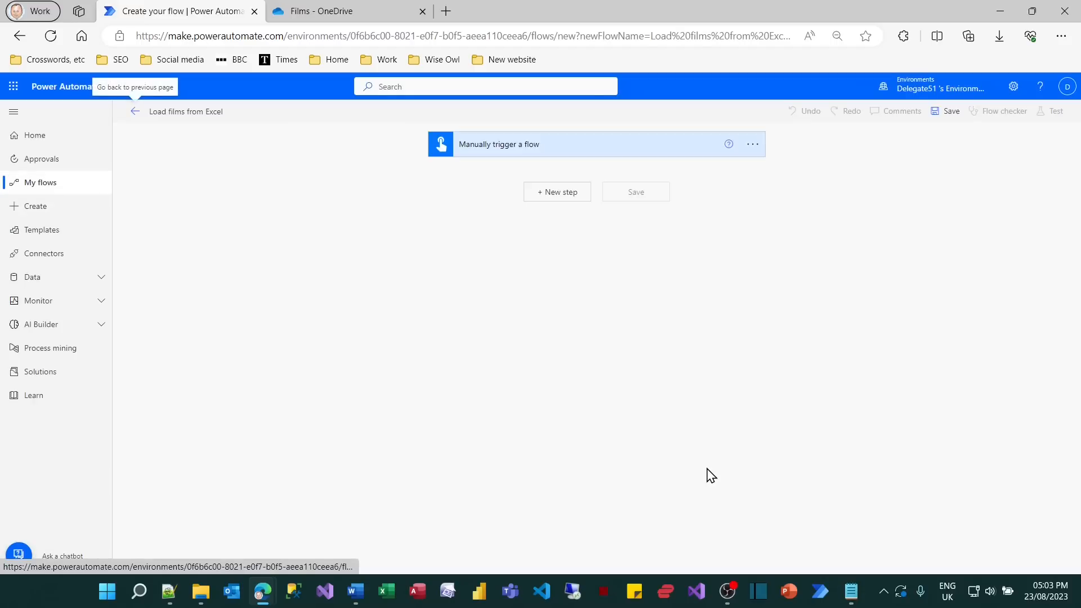
Add the Excel Online (Business) action "List rows present in a table" below the manual trigger.
{"action": "left_click", "coordinate": [567, 195]}
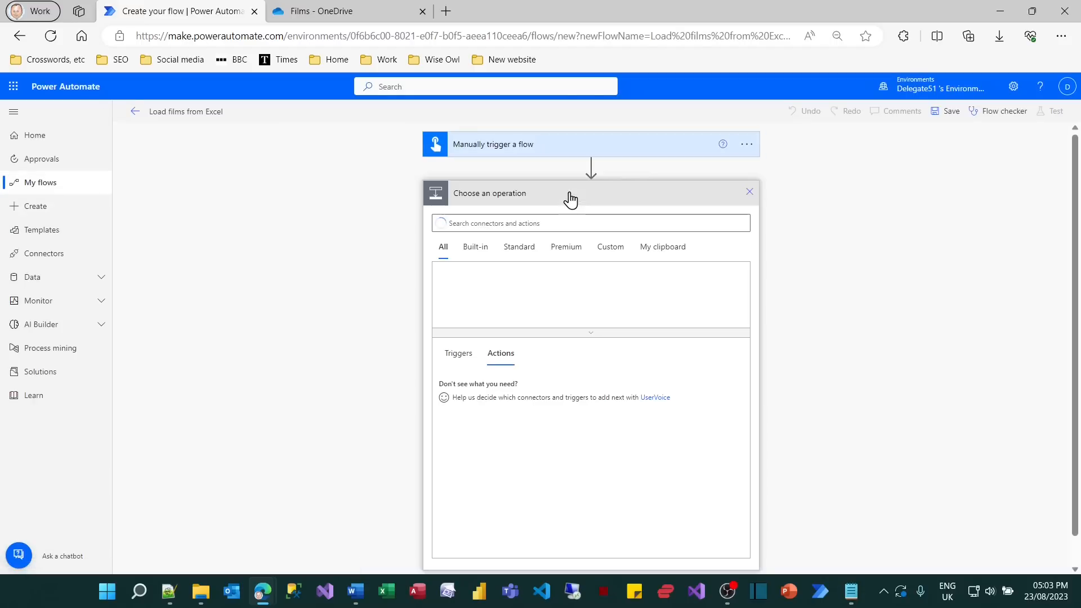
{"action": "left_click", "coordinate": [586, 288]}
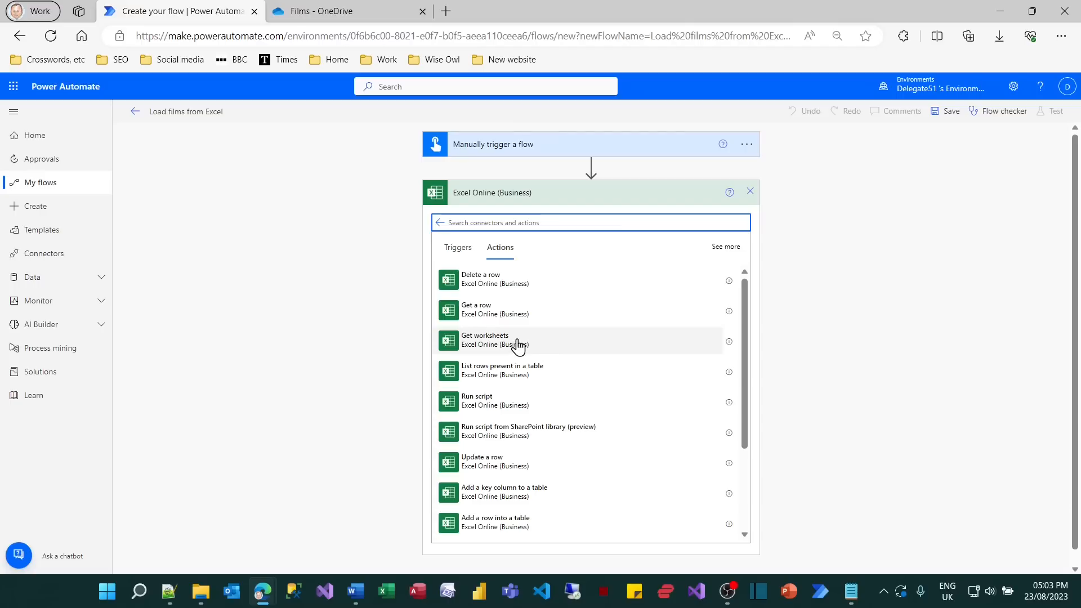
{"action": "scroll", "coordinate": [517, 346], "scroll_direction": "down", "scroll_amount": 2}
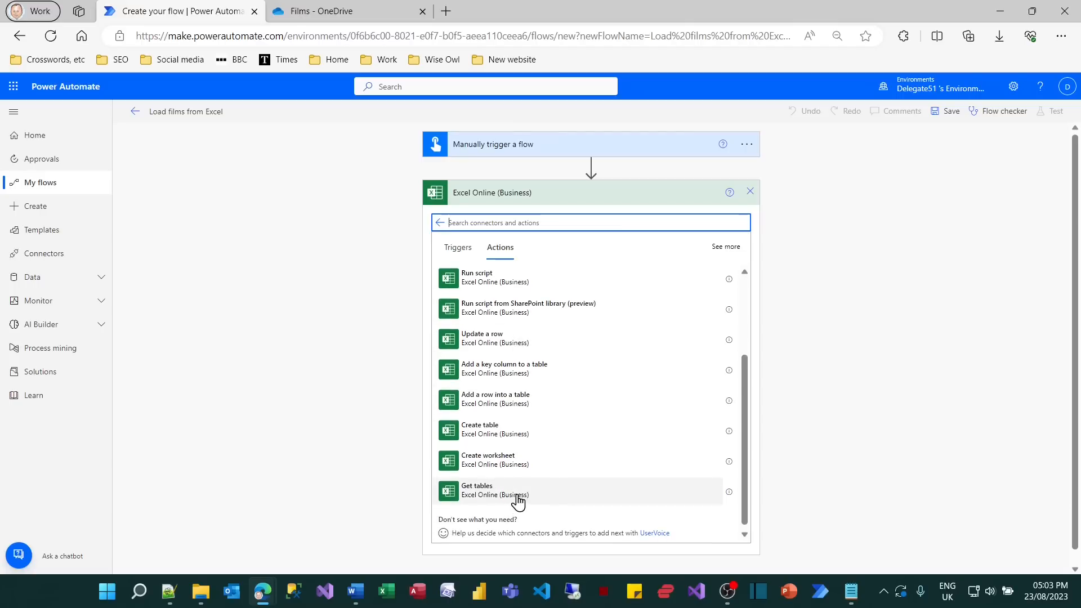
{"action": "scroll", "coordinate": [589, 457], "scroll_direction": "up", "scroll_amount": 2}
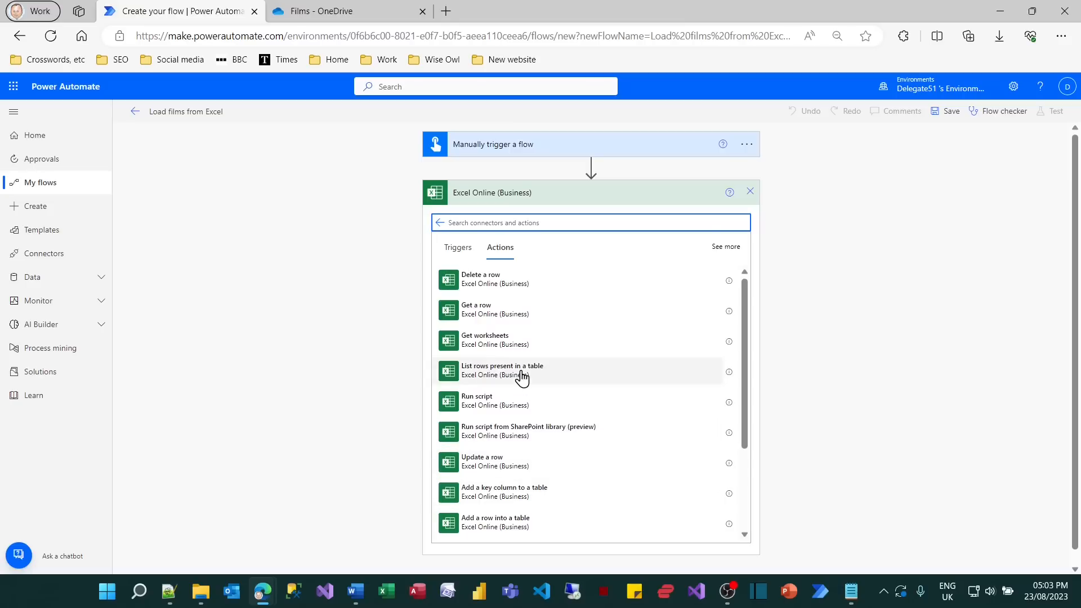
{"action": "left_click", "coordinate": [522, 378]}
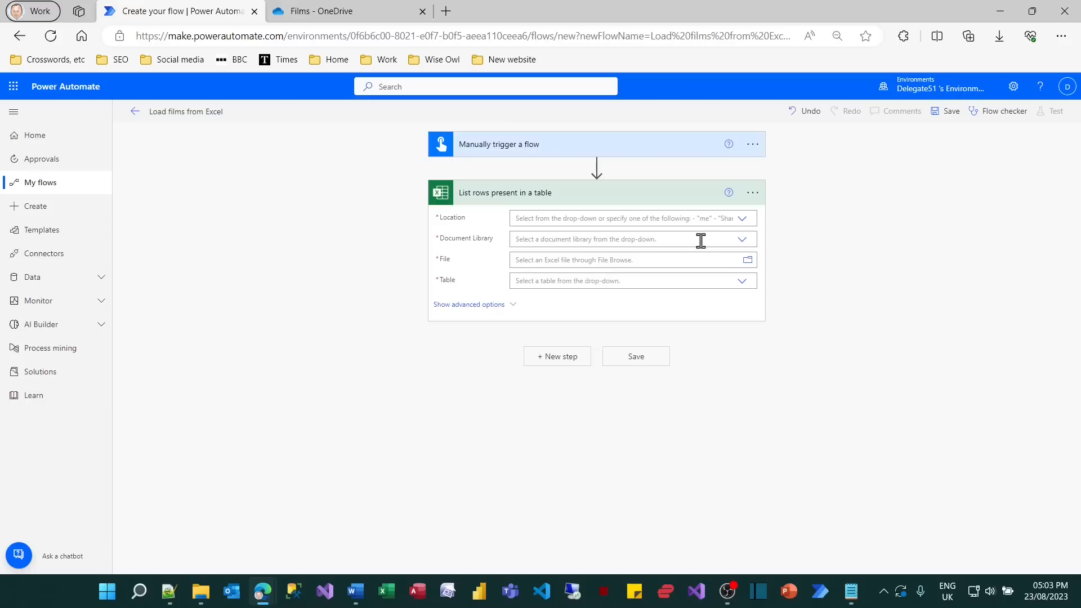
Set the list-rows action's location to OneDrive for Business and its document library to OneDrive.
{"action": "left_click", "coordinate": [744, 223]}
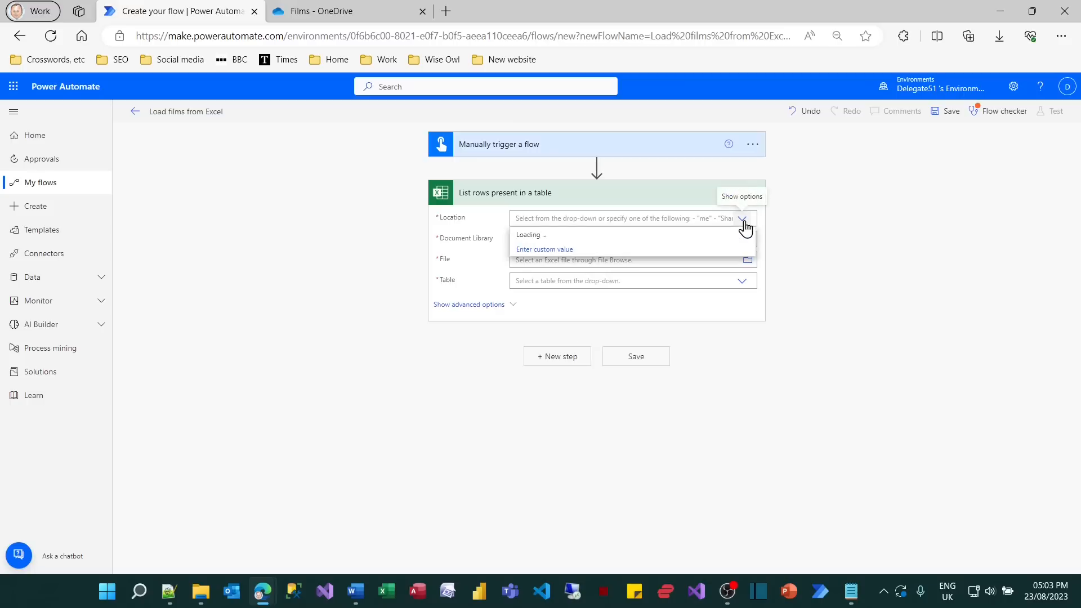
{"action": "left_click", "coordinate": [566, 235]}
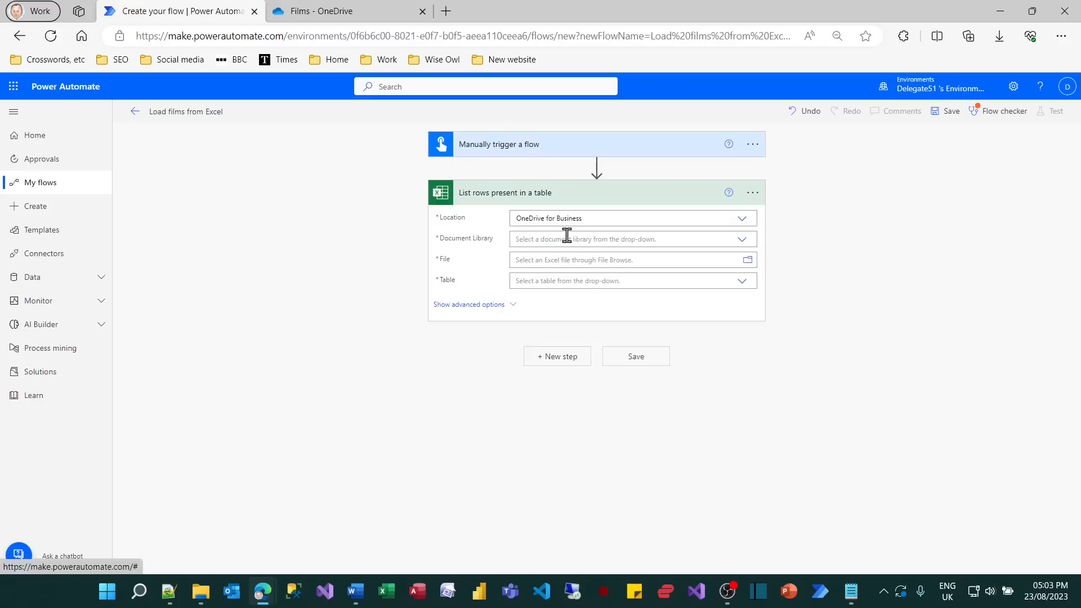
{"action": "left_click", "coordinate": [742, 240]}
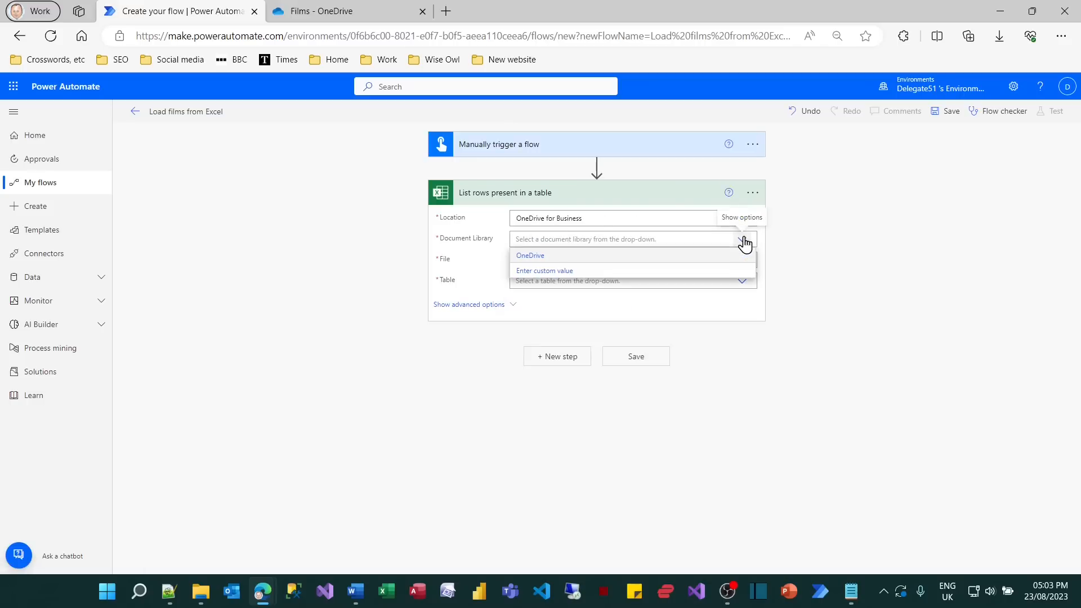
{"action": "left_click", "coordinate": [526, 258]}
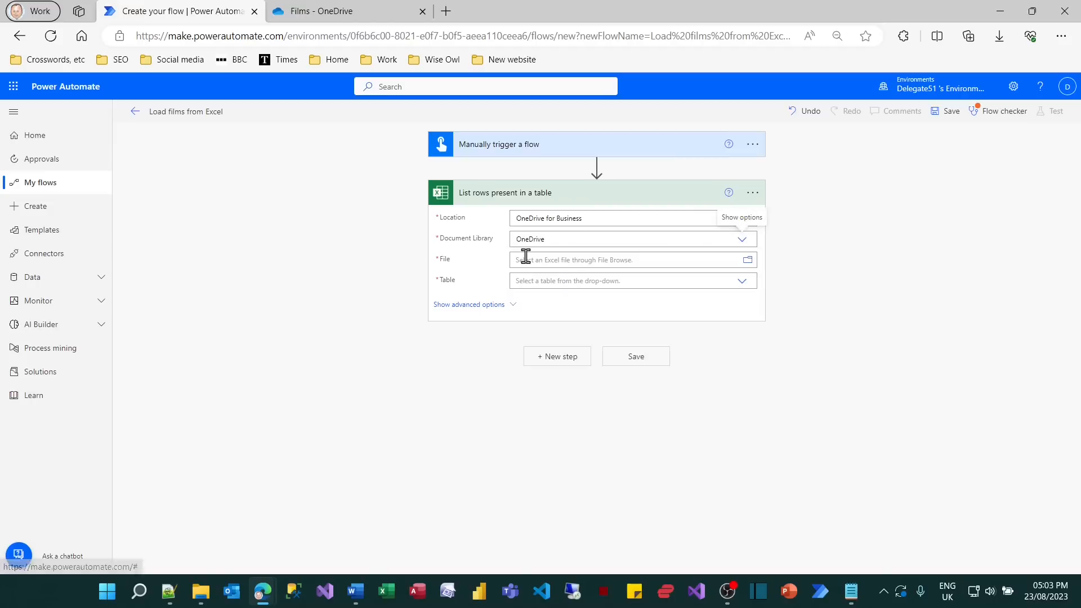
Set the list-rows action's file to /Films/Top 10 films.xlsx and its table to FilmsTable.
{"action": "left_click", "coordinate": [749, 260]}
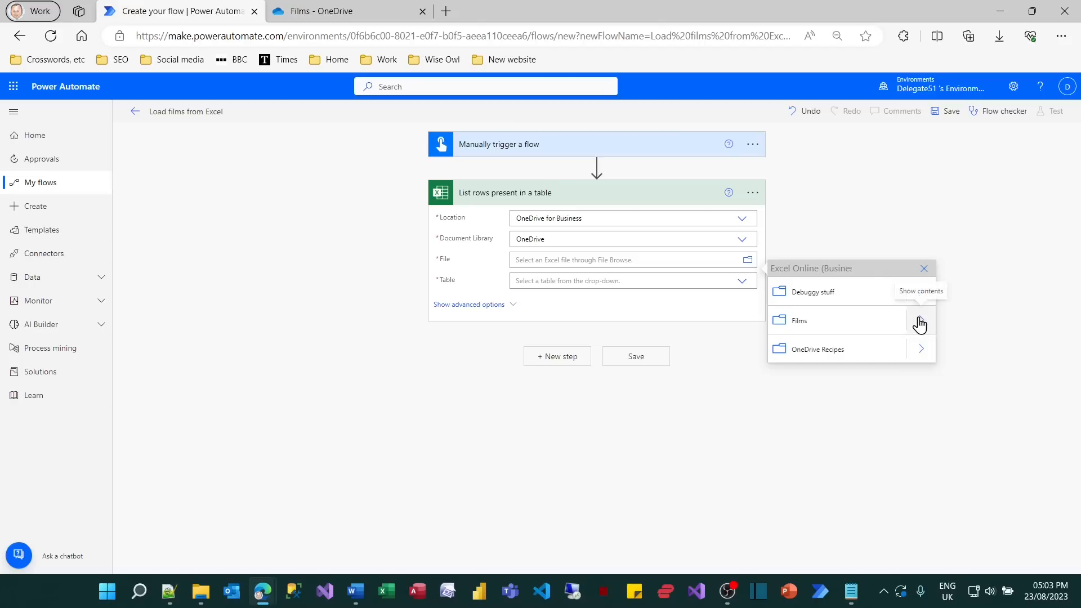
{"action": "left_click", "coordinate": [920, 320]}
{"action": "left_click", "coordinate": [812, 293]}
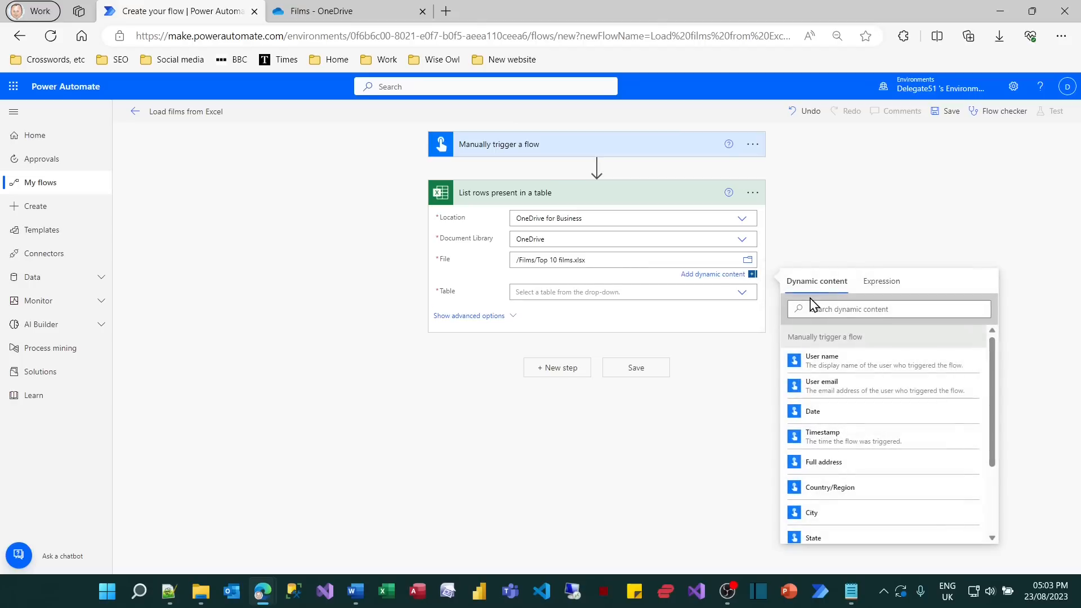
{"action": "left_click", "coordinate": [740, 300]}
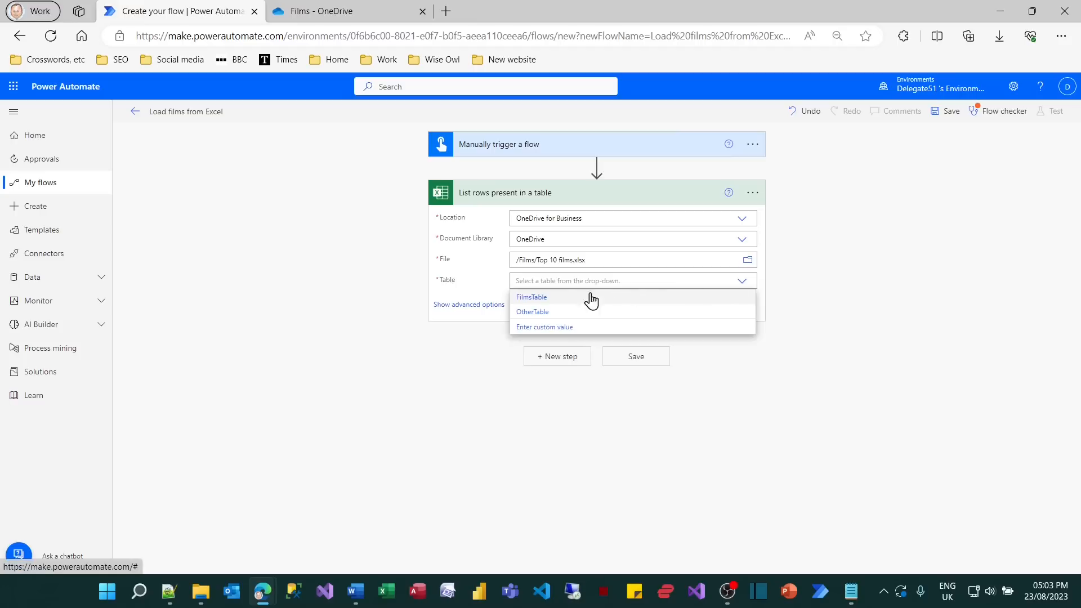
{"action": "left_click", "coordinate": [544, 298]}
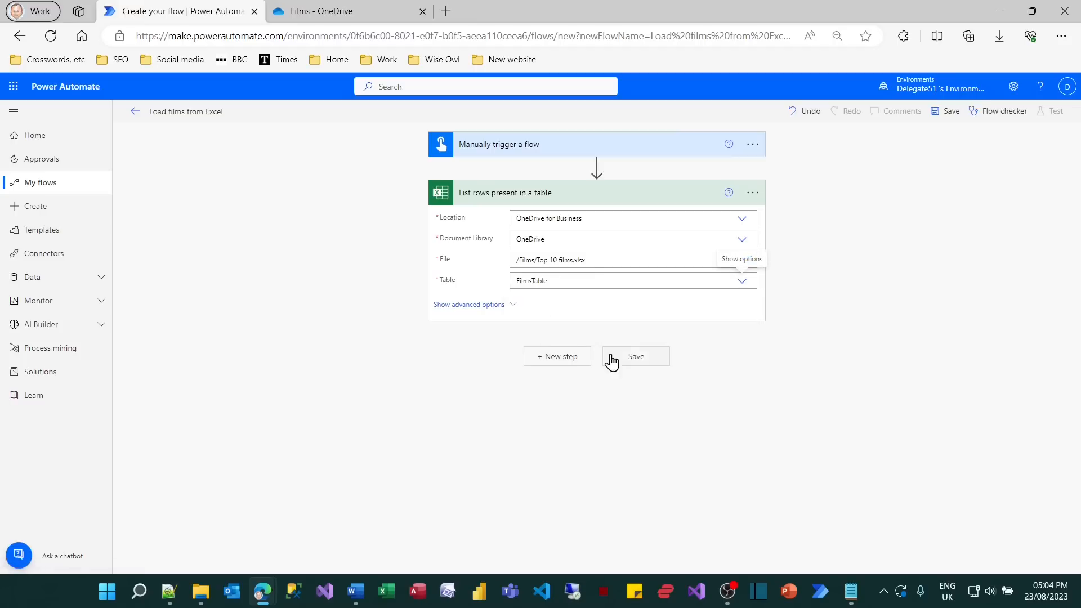
Save the flow and run a manual test of it.
{"action": "left_click", "coordinate": [629, 364]}
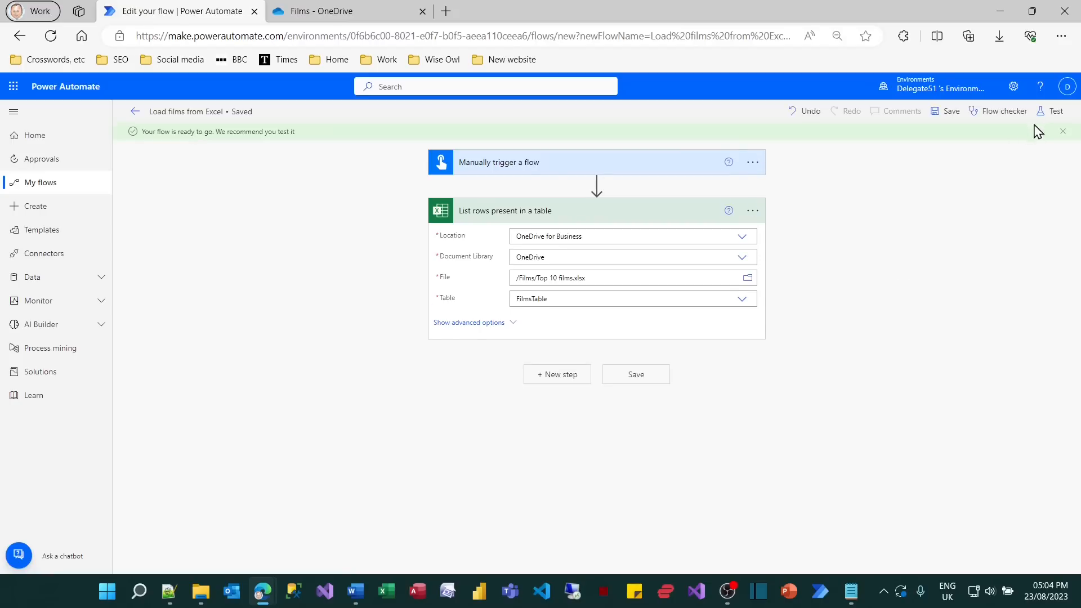
{"action": "left_click", "coordinate": [1049, 112]}
{"action": "left_click", "coordinate": [929, 139]}
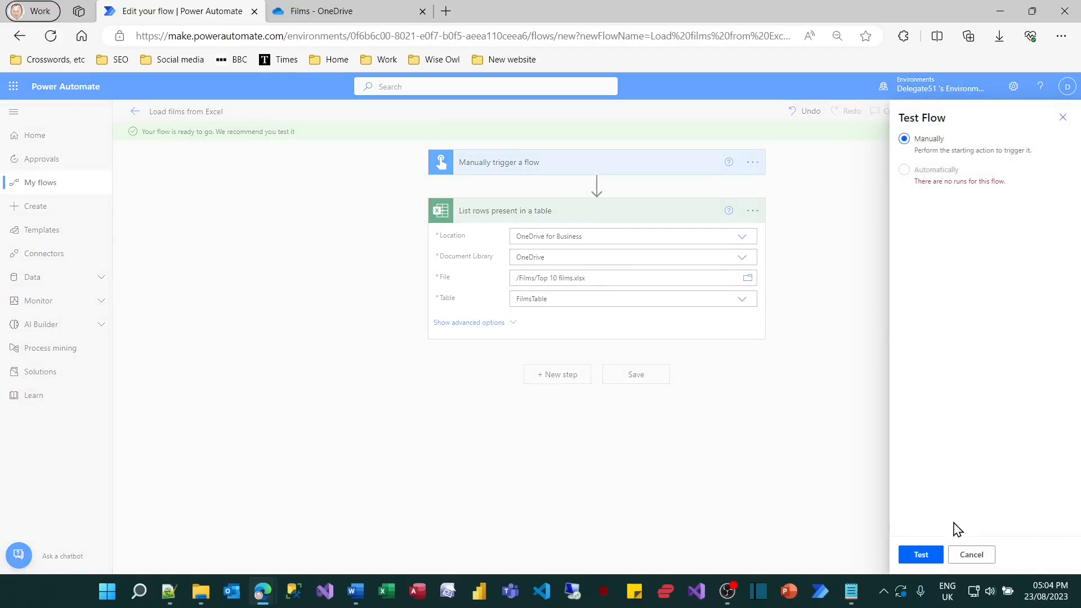
{"action": "left_click", "coordinate": [930, 556]}
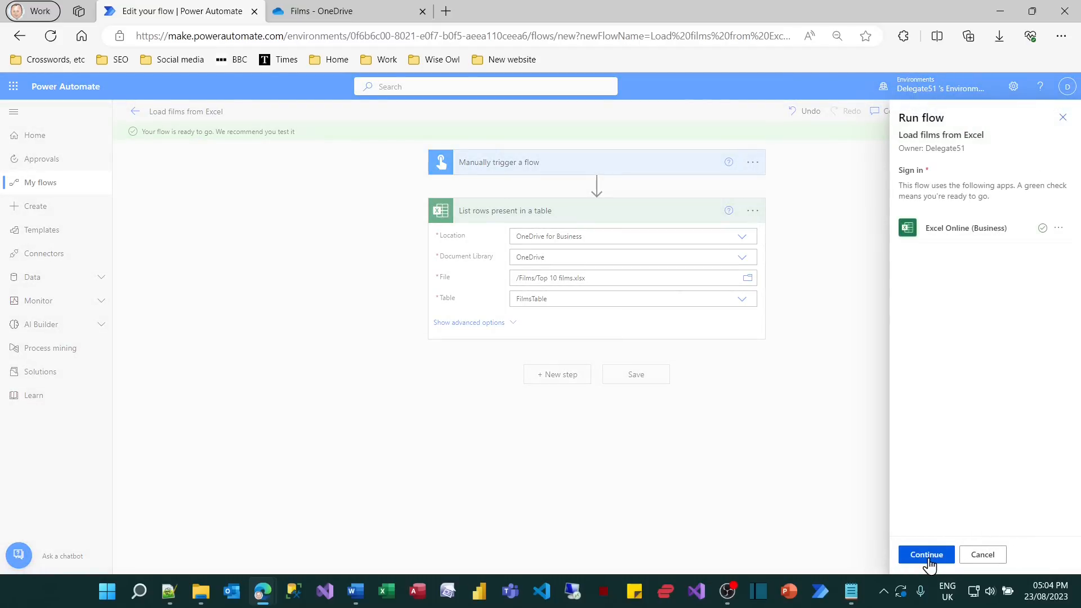
{"action": "left_click", "coordinate": [928, 559]}
{"action": "left_click", "coordinate": [927, 558]}
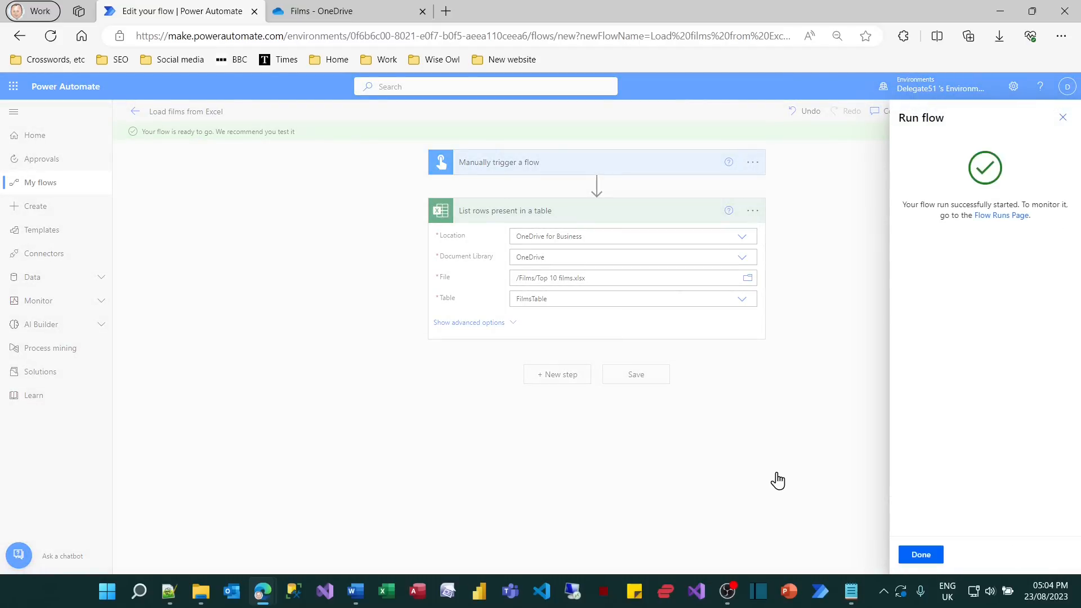
{"action": "left_click", "coordinate": [921, 555]}
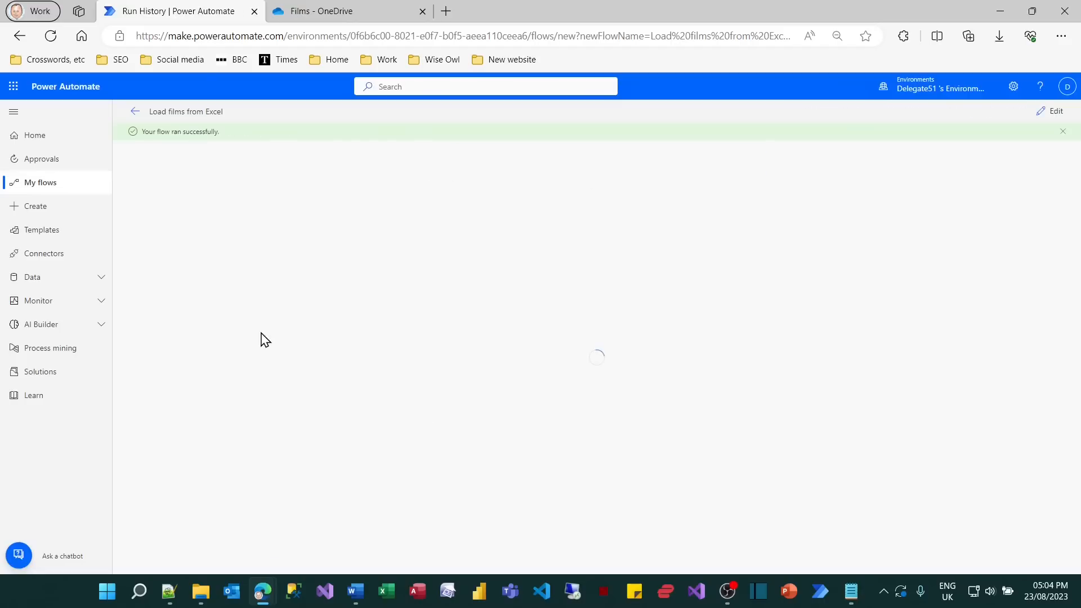
Open the list-rows action's outputs from the test run and examine the headers, the body and the film records in the value array.
{"action": "left_click", "coordinate": [517, 225]}
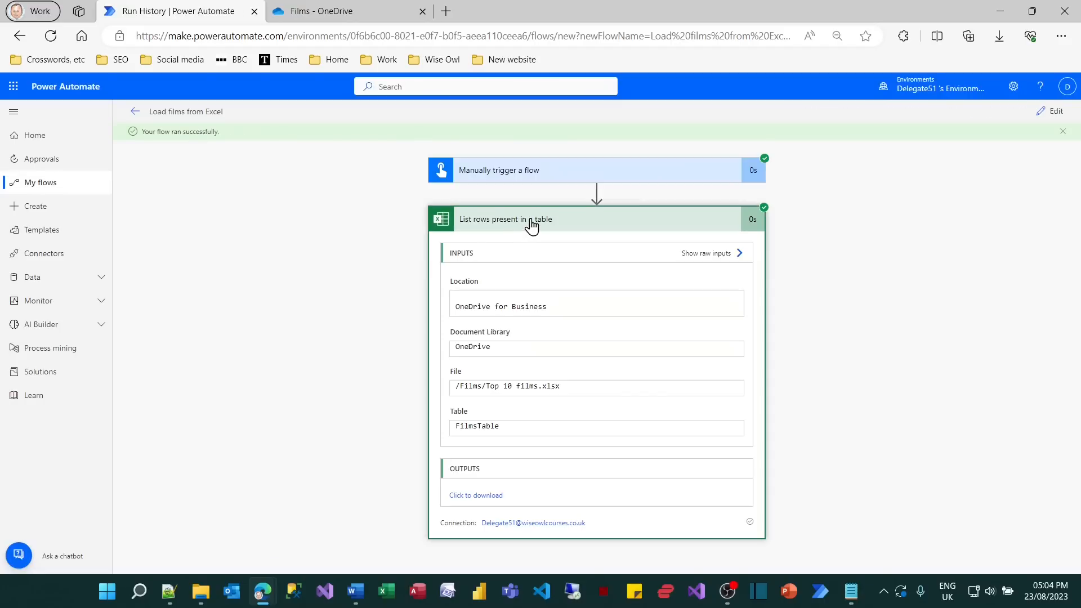
{"action": "left_click", "coordinate": [488, 496]}
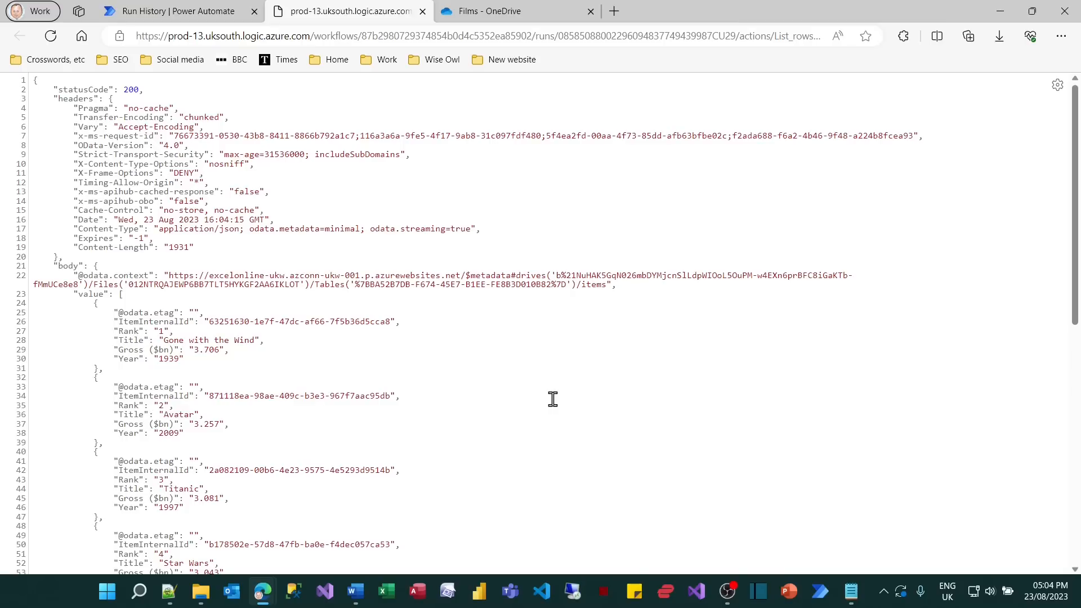
{"action": "key", "text": "ctrl+2"}
{"action": "mouse_move", "coordinate": [45, 74]}
{"action": "left_mouse_down"}
{"action": "mouse_move", "coordinate": [260, 244]}
{"action": "mouse_move", "coordinate": [464, 263]}
{"action": "left_mouse_up"}
{"action": "key", "text": "Escape"}
{"action": "key", "text": "ctrl+2"}
{"action": "left_click_drag", "start_coordinate": [44, 256], "coordinate": [94, 276]}
{"action": "key", "text": "e"}
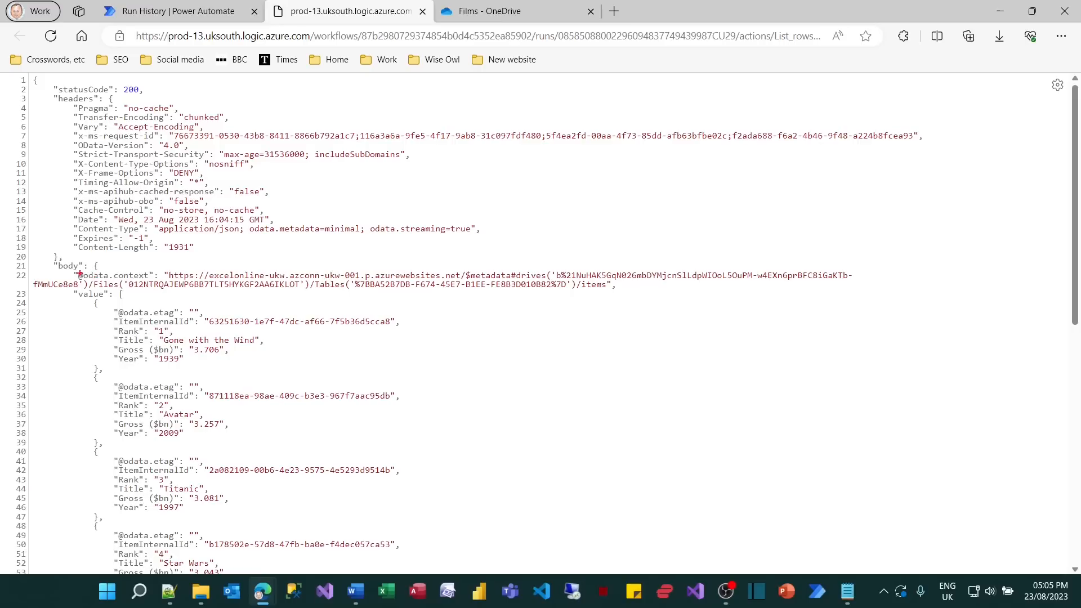
{"action": "left_click_drag", "start_coordinate": [67, 266], "coordinate": [161, 282]}
{"action": "key", "text": "Escape"}
{"action": "scroll", "coordinate": [261, 287], "scroll_direction": "down", "scroll_amount": 6}
{"action": "scroll", "coordinate": [229, 289], "scroll_direction": "down", "scroll_amount": 3}
{"action": "scroll", "coordinate": [229, 288], "scroll_direction": "up", "scroll_amount": 8}
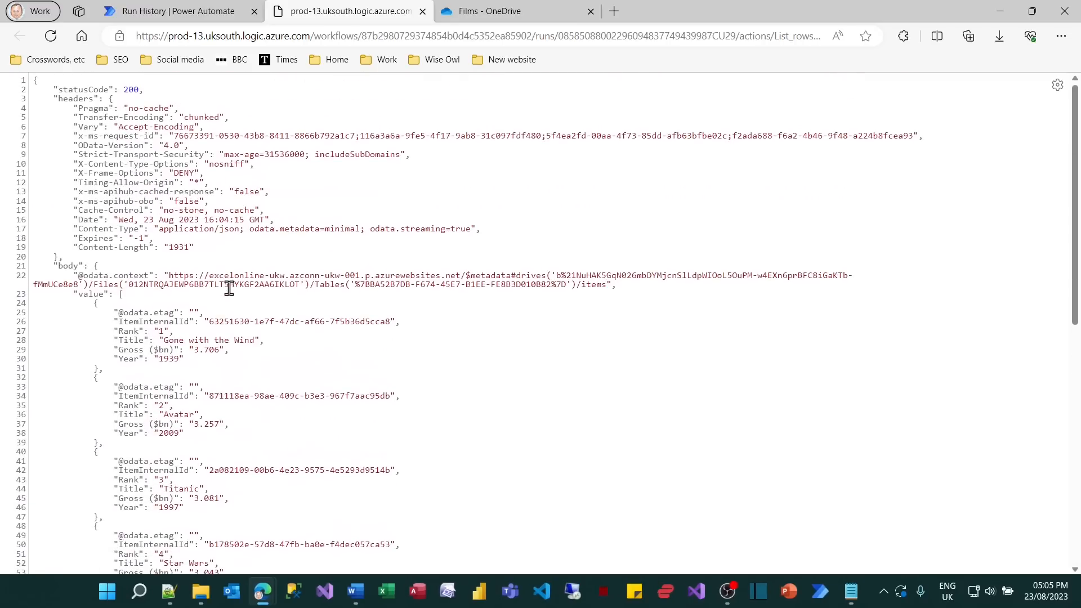
{"action": "left_click_drag", "start_coordinate": [65, 285], "coordinate": [120, 306]}
{"action": "left_click_drag", "start_coordinate": [111, 304], "coordinate": [214, 328]}
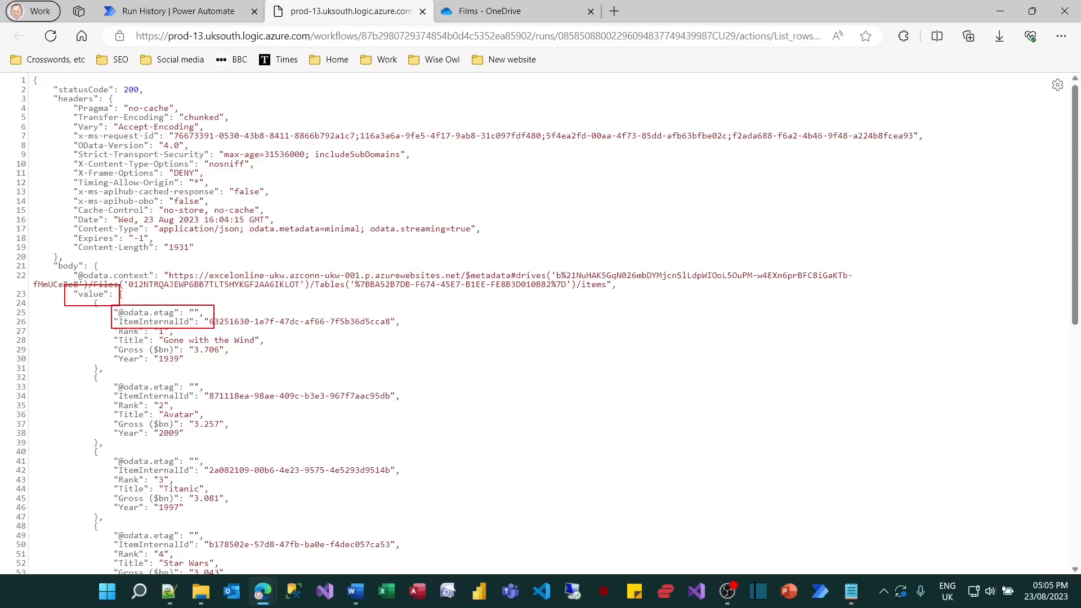
{"action": "left_click_drag", "start_coordinate": [111, 327], "coordinate": [191, 369]}
{"action": "key", "text": "Escape"}
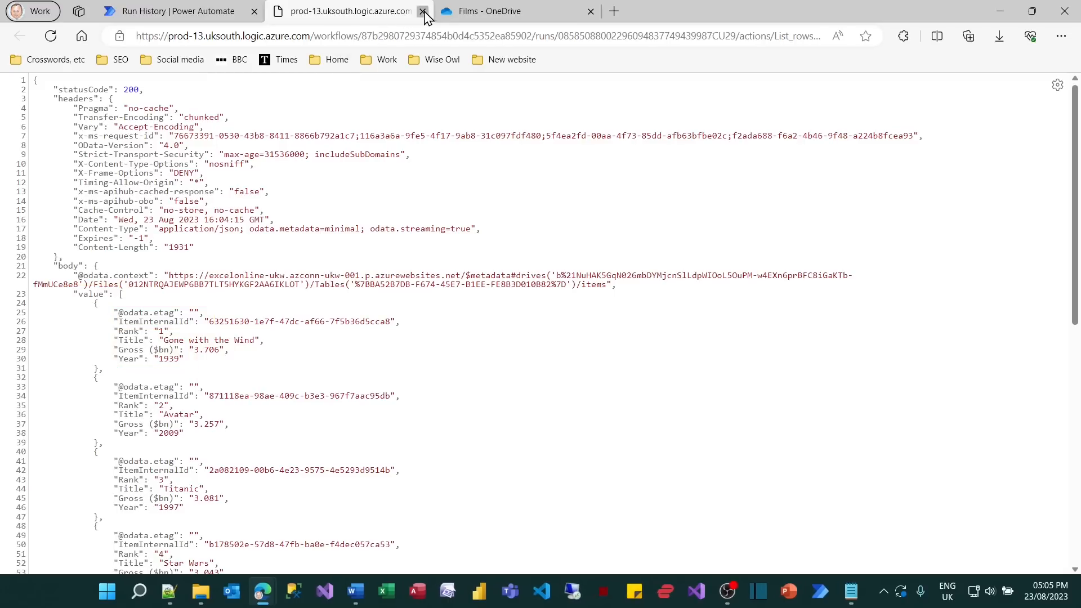
Close the raw output page and return the Load films from Excel flow to editing.
{"action": "left_click", "coordinate": [423, 11]}
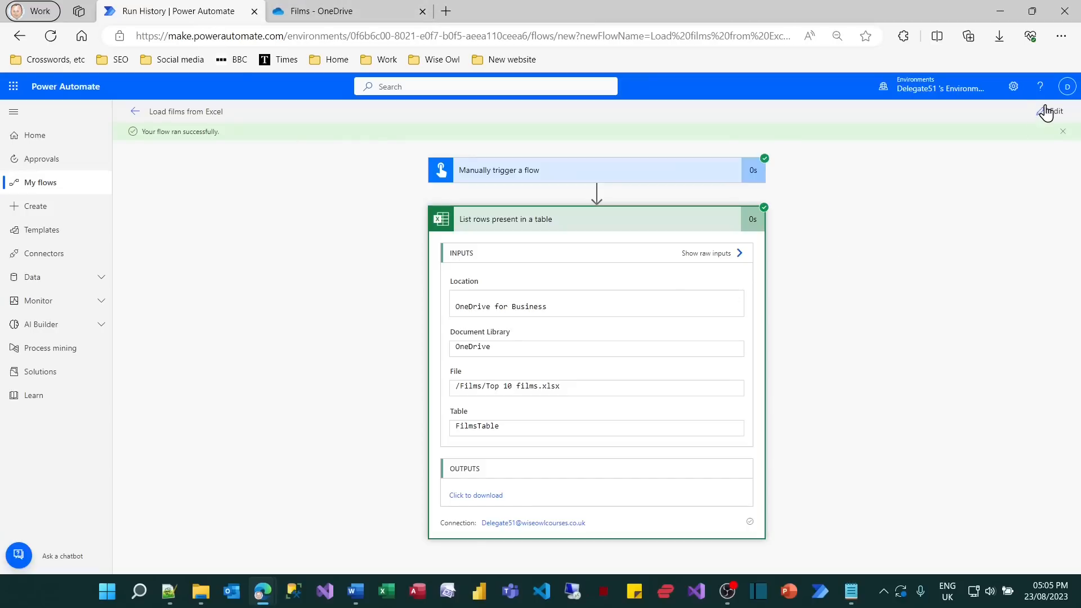
{"action": "left_click", "coordinate": [1055, 122]}
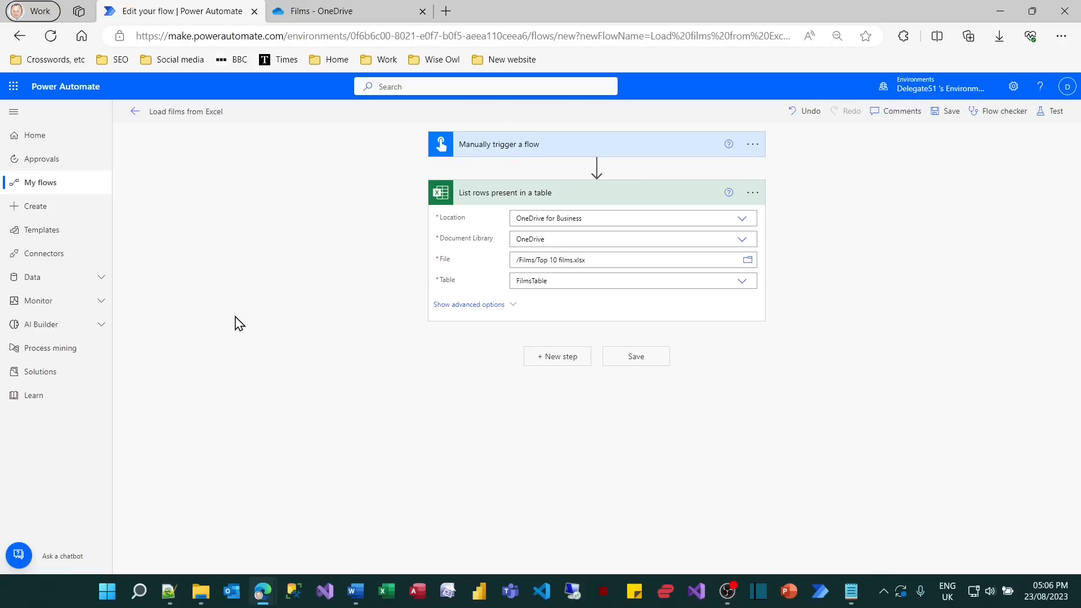
Add a Data Operation Select action below the list-rows action and try to use the Title column as its From source.
{"action": "left_click", "coordinate": [543, 359]}
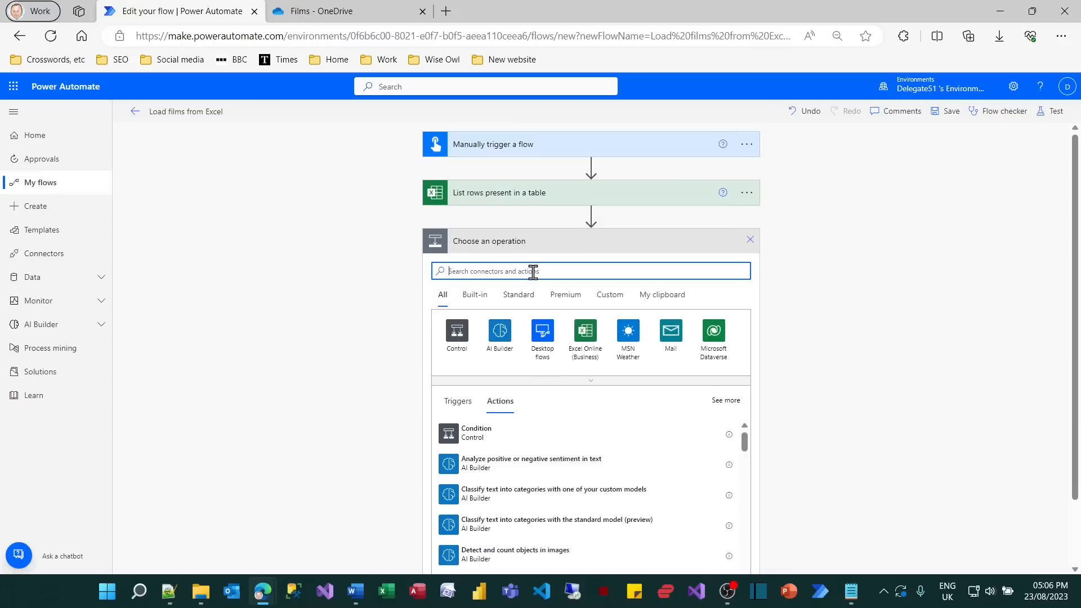
{"action": "type", "text": "select"}
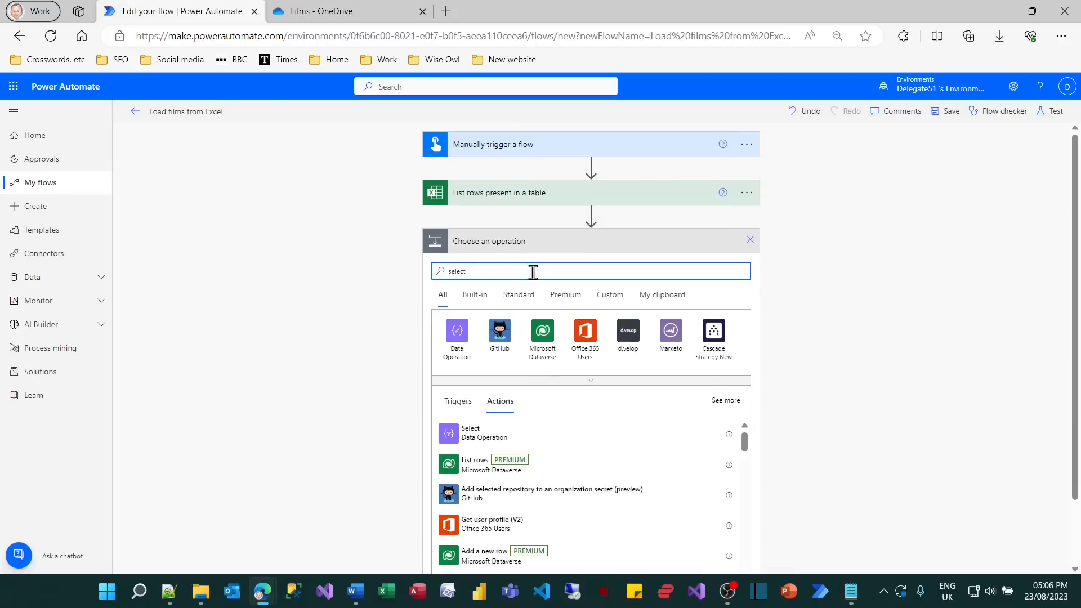
{"action": "left_click", "coordinate": [456, 344]}
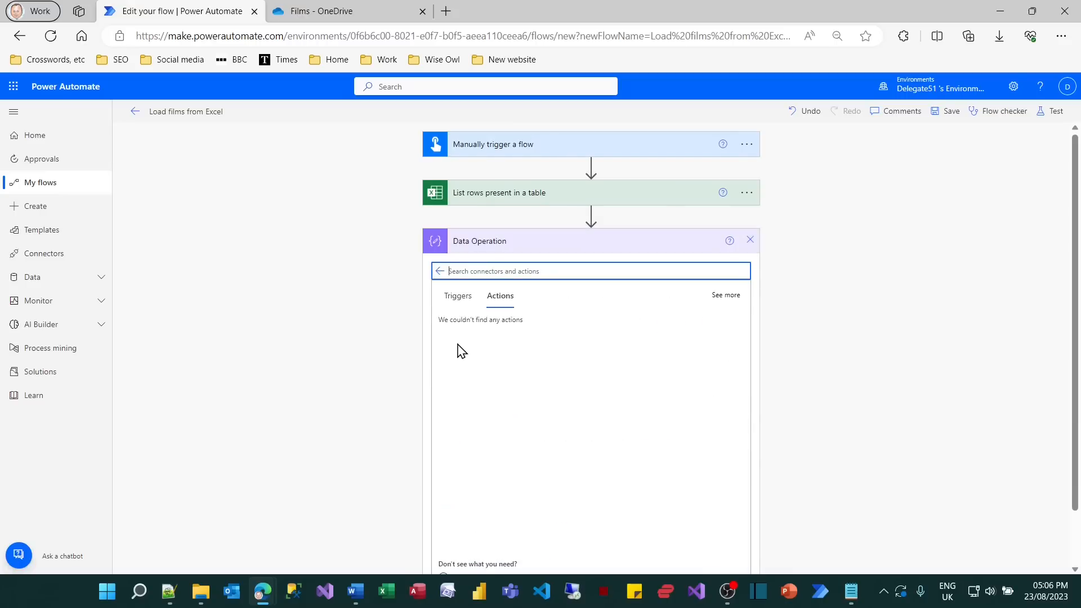
{"action": "left_click", "coordinate": [468, 515]}
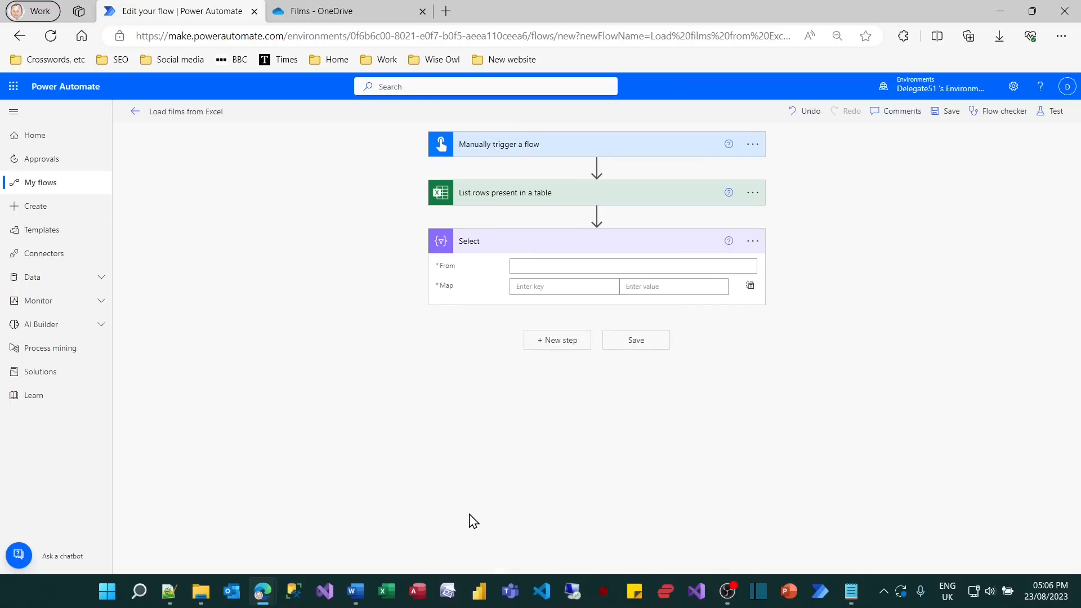
{"action": "left_click", "coordinate": [587, 267]}
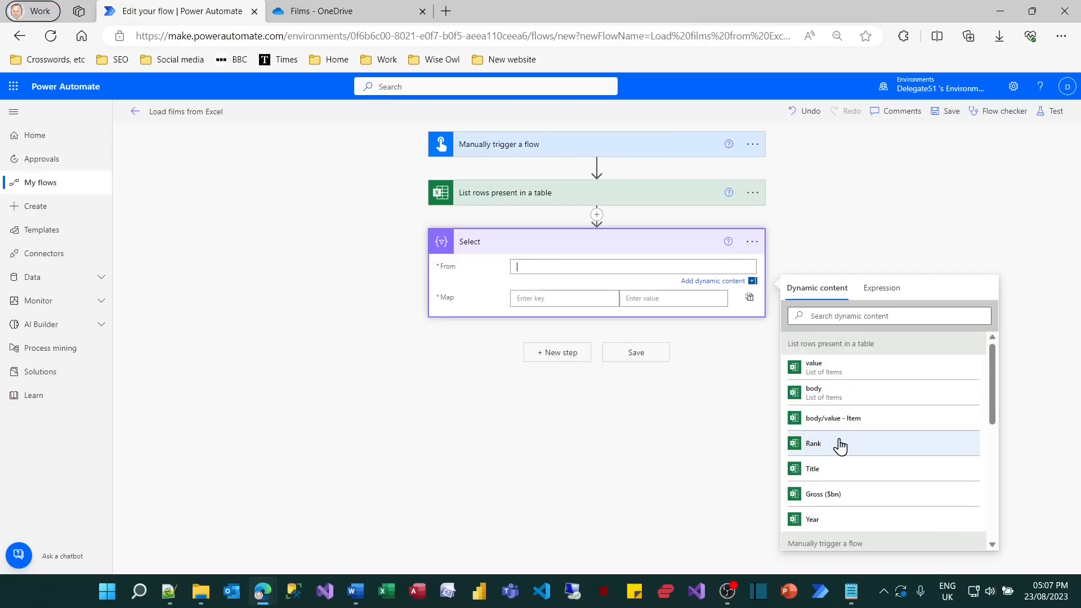
{"action": "left_click", "coordinate": [843, 480]}
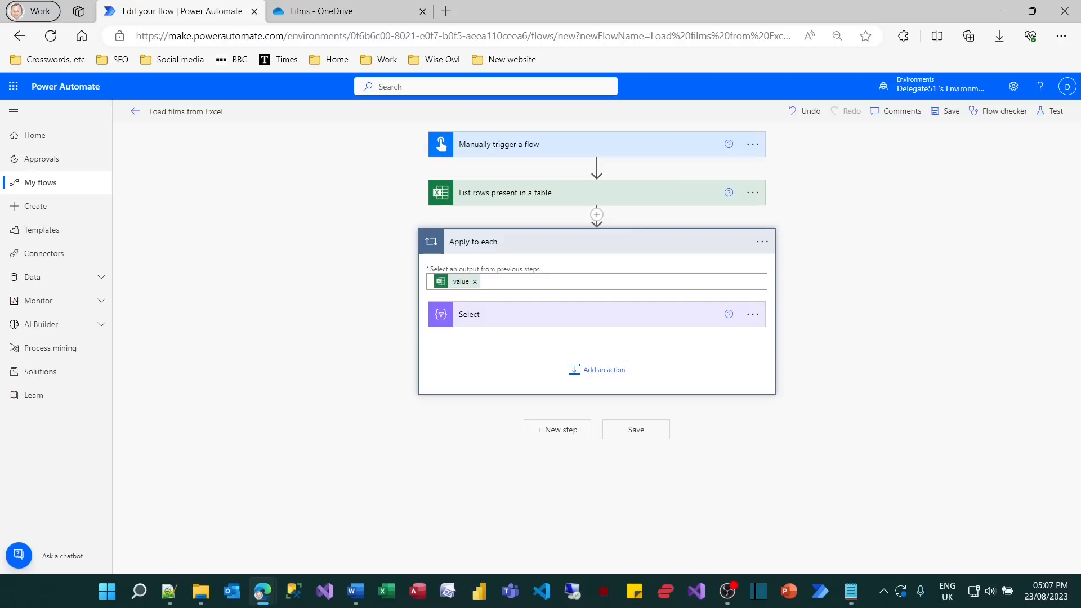
Delete the Apply to each loop together with the Select action inside it.
{"action": "left_click_drag", "start_coordinate": [406, 219], "coordinate": [521, 263]}
{"action": "left_click", "coordinate": [760, 242]}
{"action": "left_click", "coordinate": [805, 401]}
{"action": "left_click", "coordinate": [555, 352]}
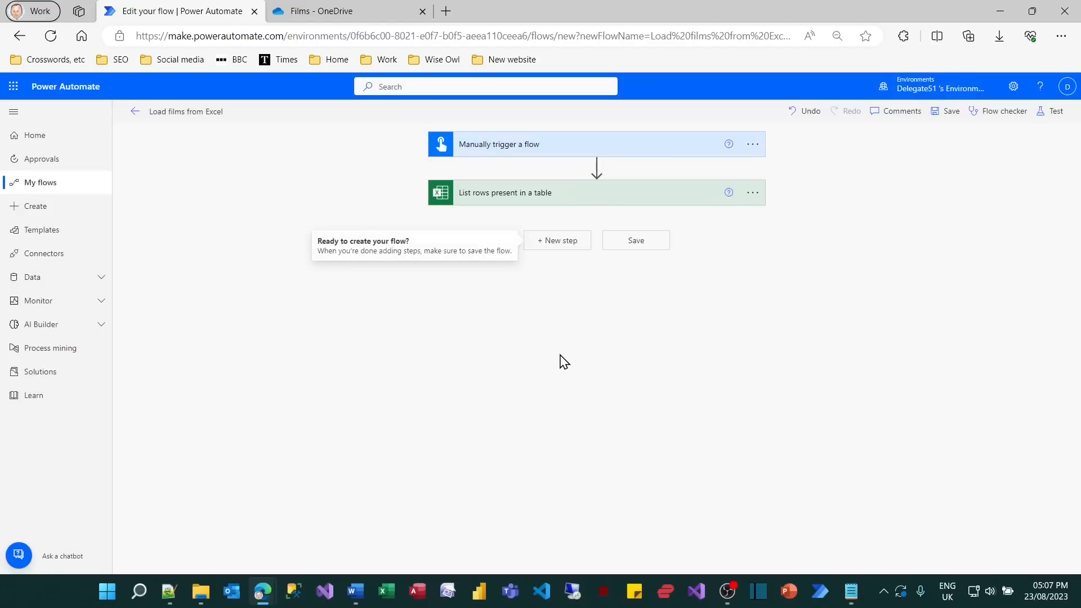
Add a Data Operation Select action below the list-rows action, with the value list of items as its From source.
{"action": "left_click", "coordinate": [561, 246]}
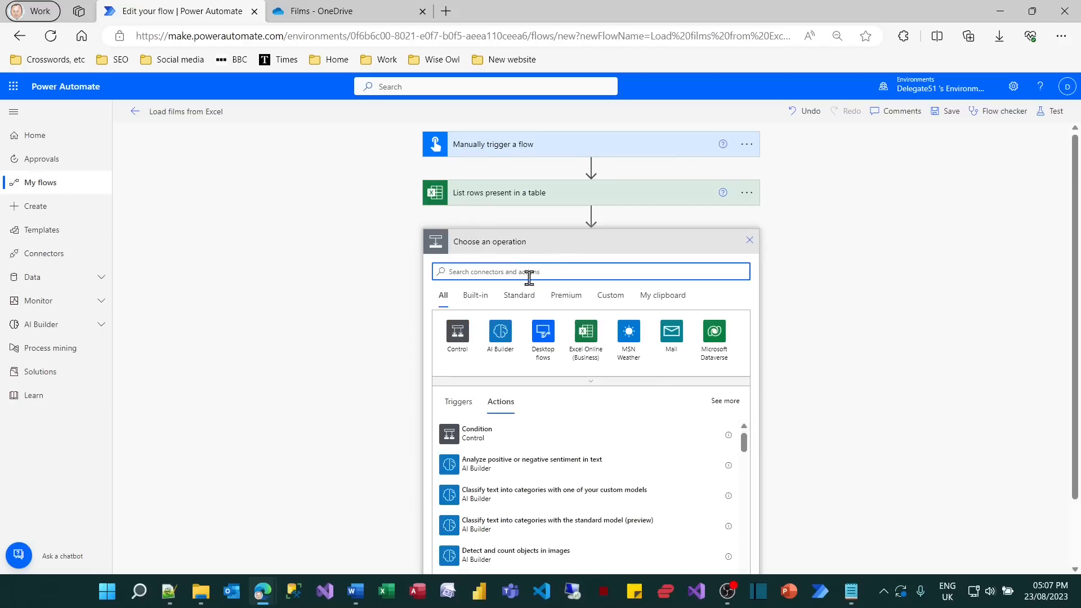
{"action": "type", "text": "select"}
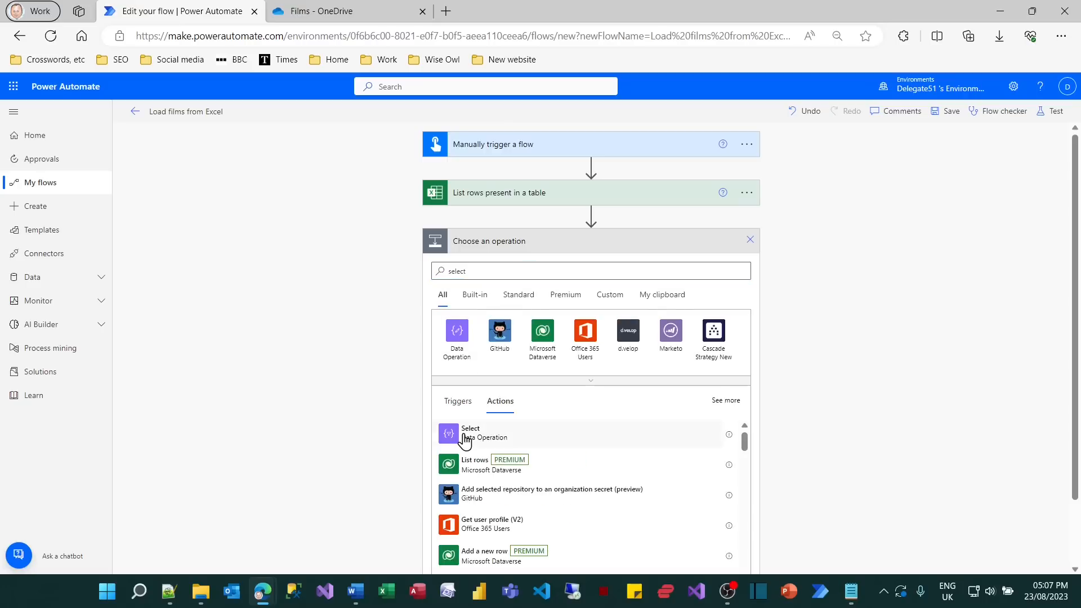
{"action": "left_click", "coordinate": [466, 438]}
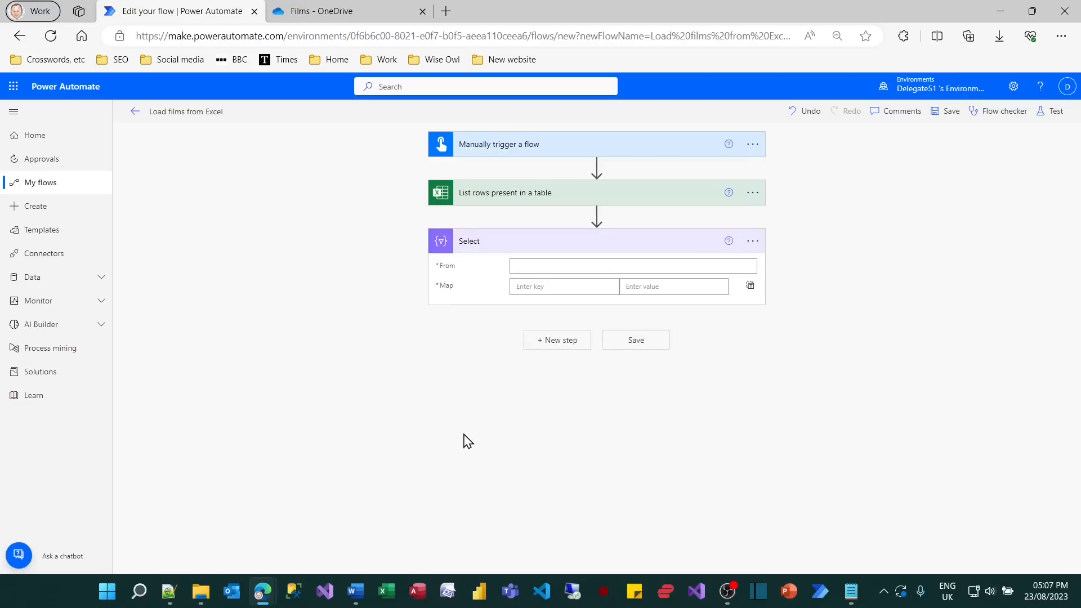
{"action": "left_click", "coordinate": [592, 266]}
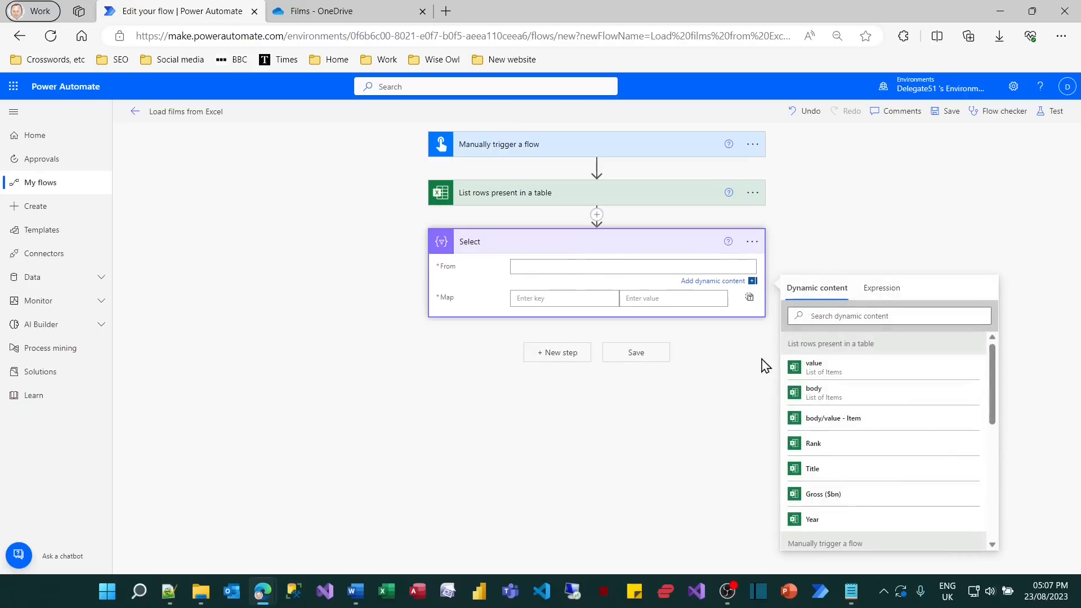
{"action": "left_click", "coordinate": [834, 371]}
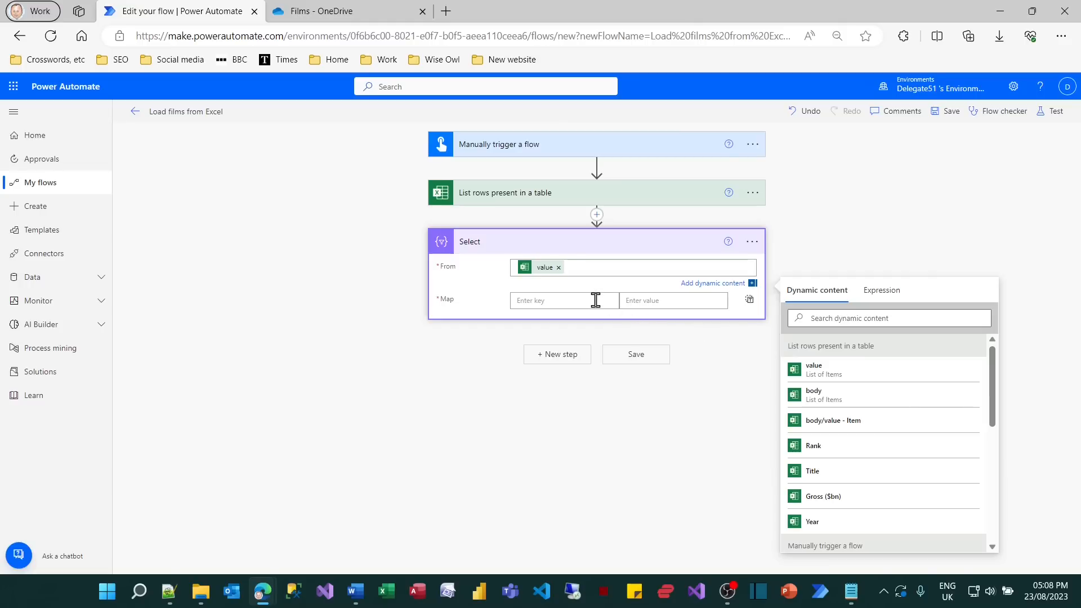
Map the key "Film name" to the Title column in the Select action.
{"action": "left_click", "coordinate": [639, 301]}
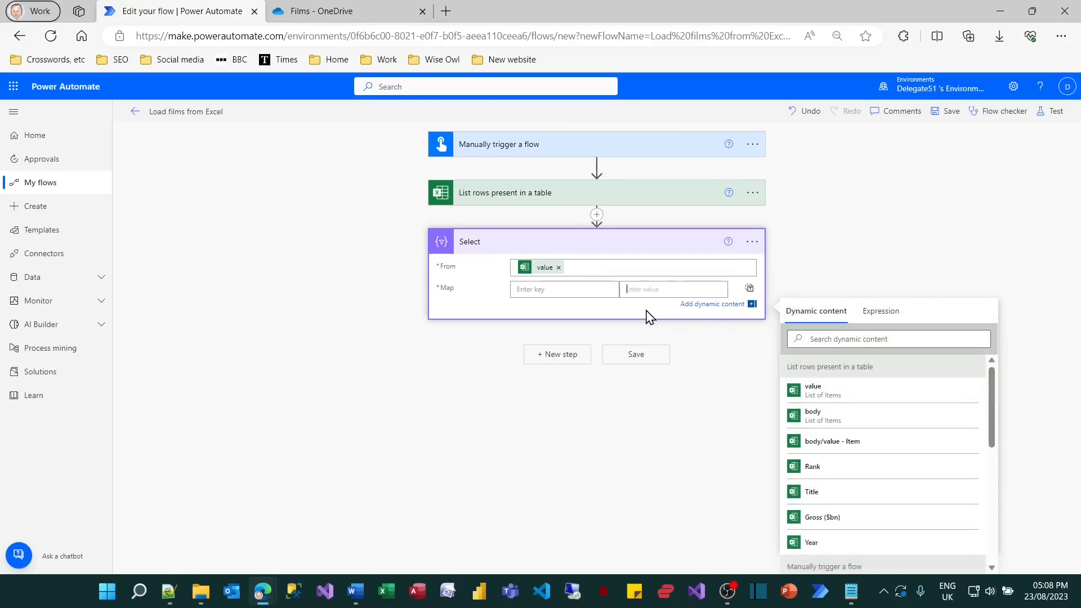
{"action": "left_click", "coordinate": [812, 495]}
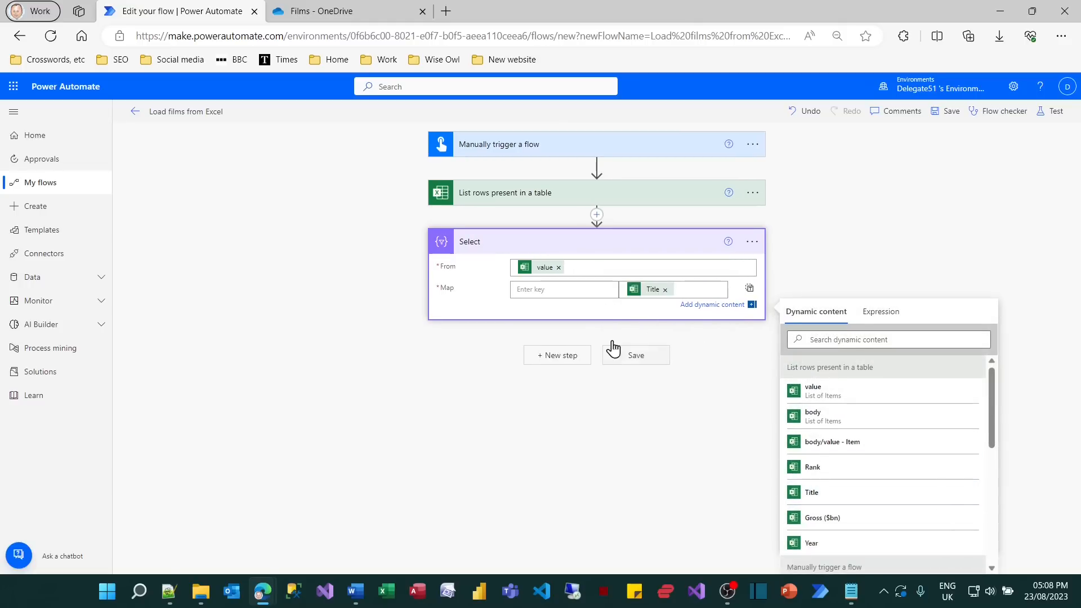
{"action": "left_click", "coordinate": [582, 290]}
{"action": "type", "text": "Film name"}
Add a second mapping to the Select action with the key "Release year" and the Year column as its value.
{"action": "left_click", "coordinate": [567, 307]}
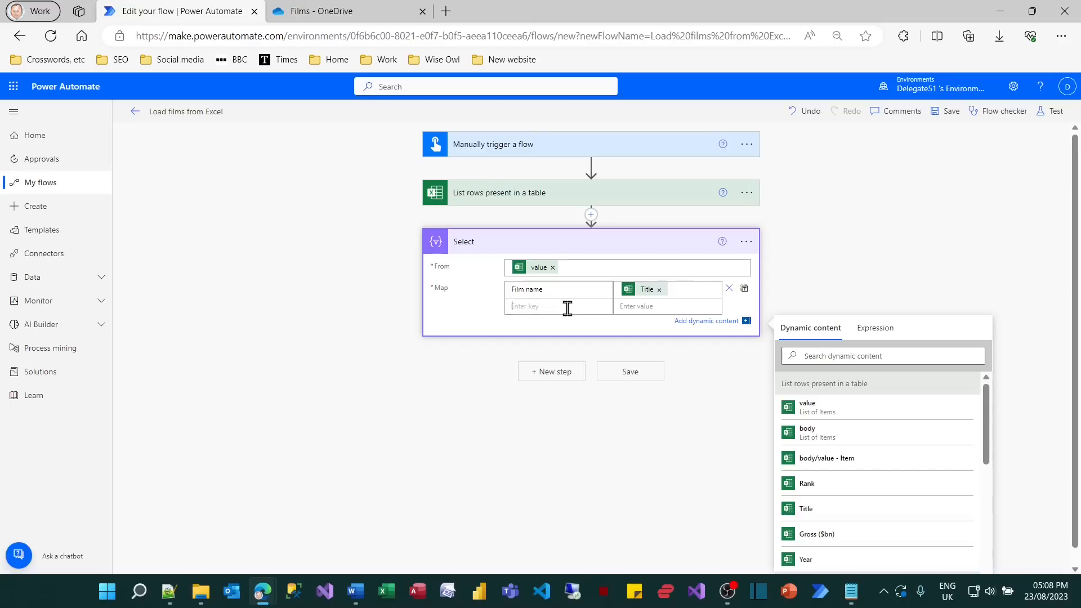
{"action": "left_click", "coordinate": [638, 305]}
{"action": "left_click", "coordinate": [811, 560]}
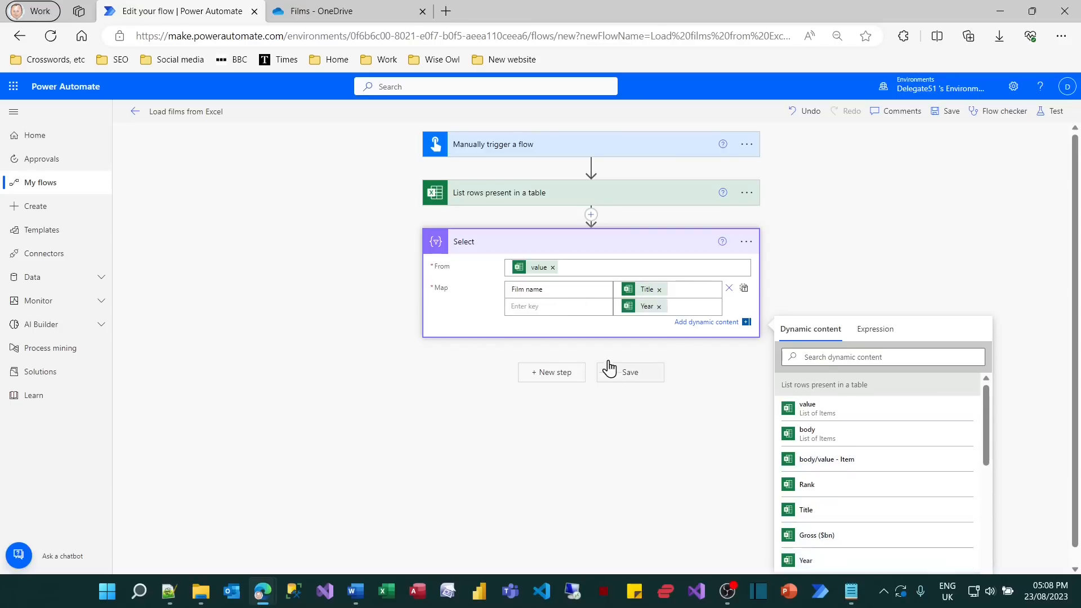
{"action": "left_click", "coordinate": [569, 306]}
{"action": "type", "text": "Rel"}
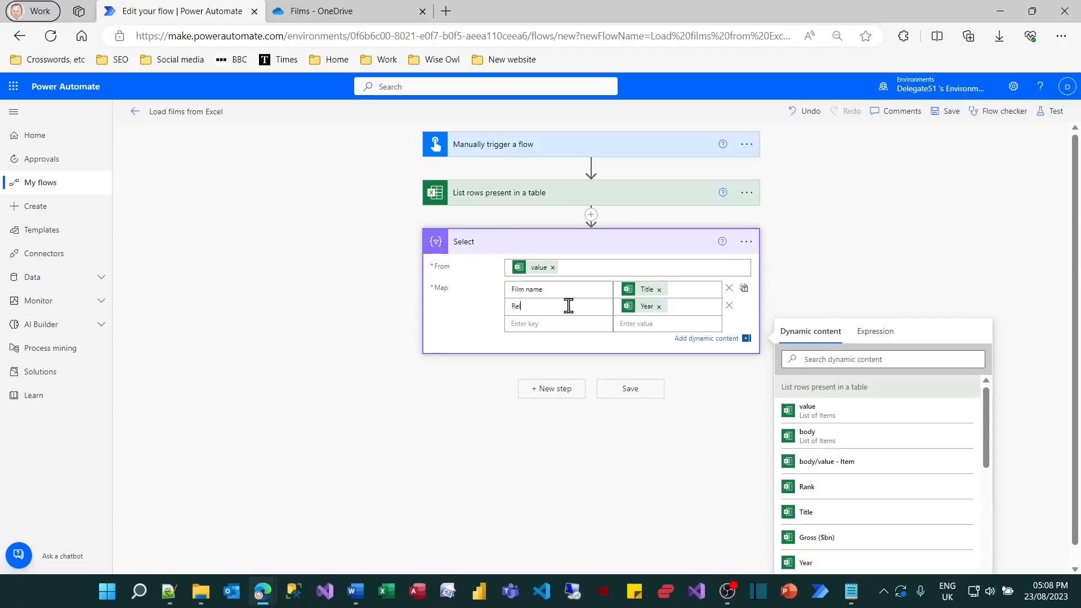
{"action": "type", "text": "eaes year"}
{"action": "key", "text": "BackSpace"}
{"action": "key", "text": "BackSpace"}
{"action": "key", "text": "BackSpace"}
{"action": "key", "text": "BackSpace"}
{"action": "key", "text": "BackSpace"}
{"action": "key", "text": "BackSpace"}
{"action": "type", "text": "se year"}
{"action": "mouse_move", "coordinate": [650, 291]}
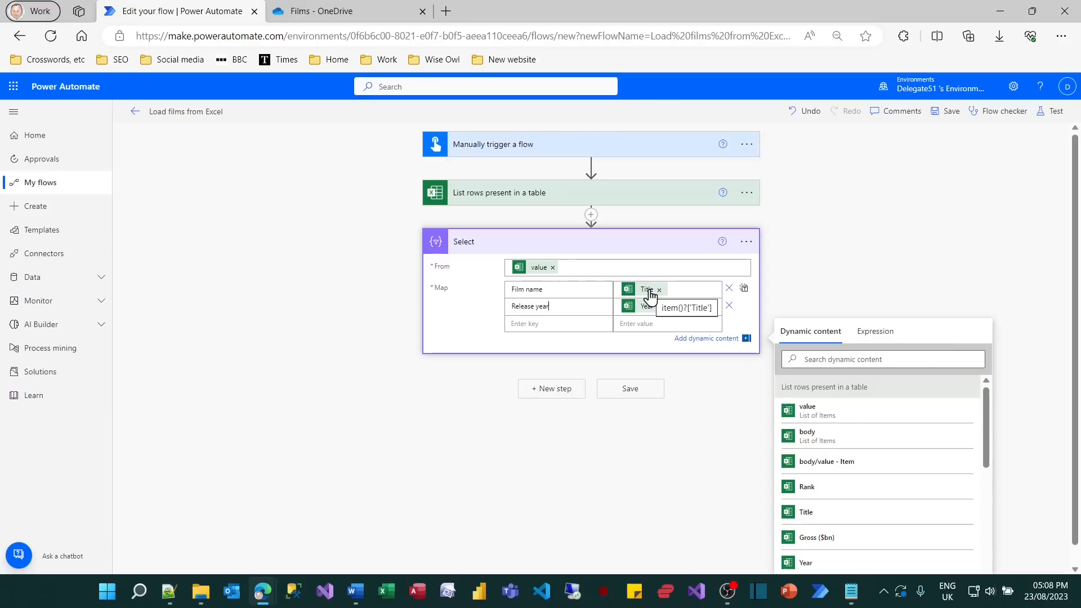
Save the flow with its two Select mappings and run a manual test of it.
{"action": "mouse_move", "coordinate": [647, 311]}
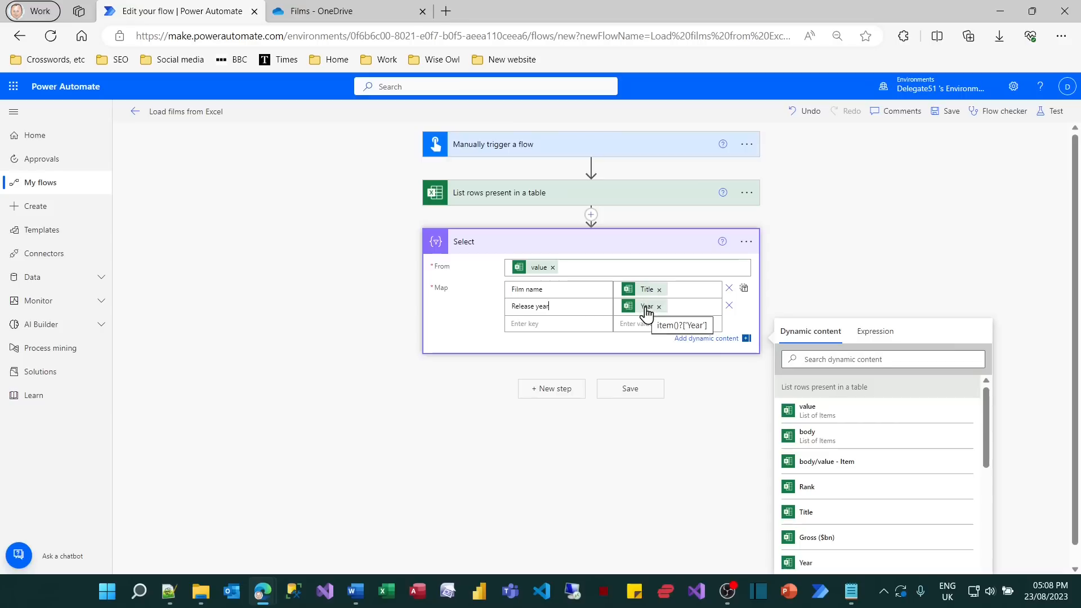
{"action": "left_click", "coordinate": [1052, 113]}
{"action": "left_click", "coordinate": [935, 555]}
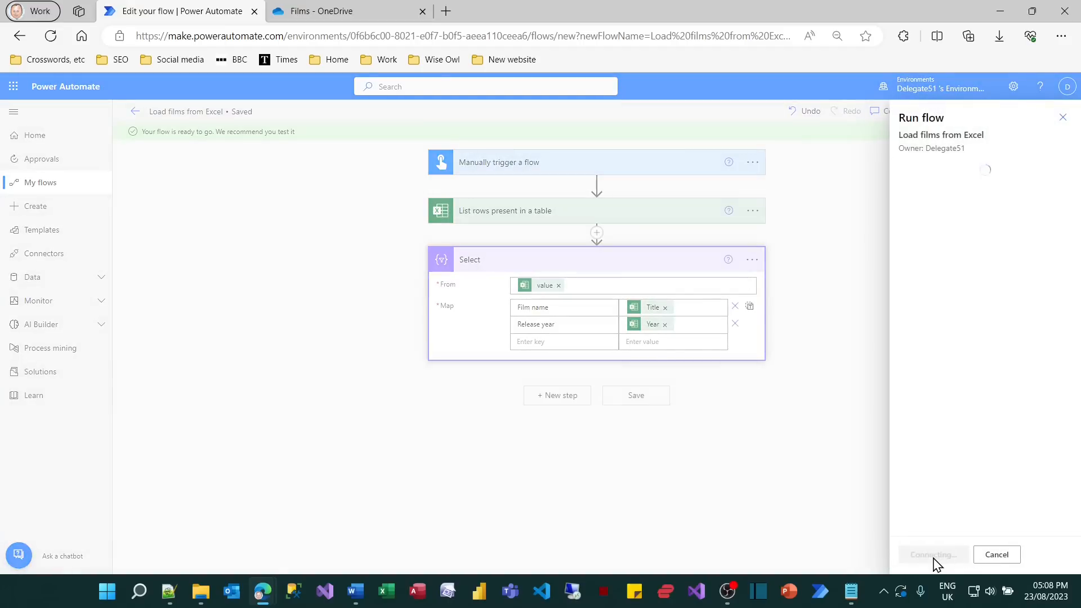
{"action": "left_click", "coordinate": [933, 558]}
{"action": "left_click", "coordinate": [922, 555]}
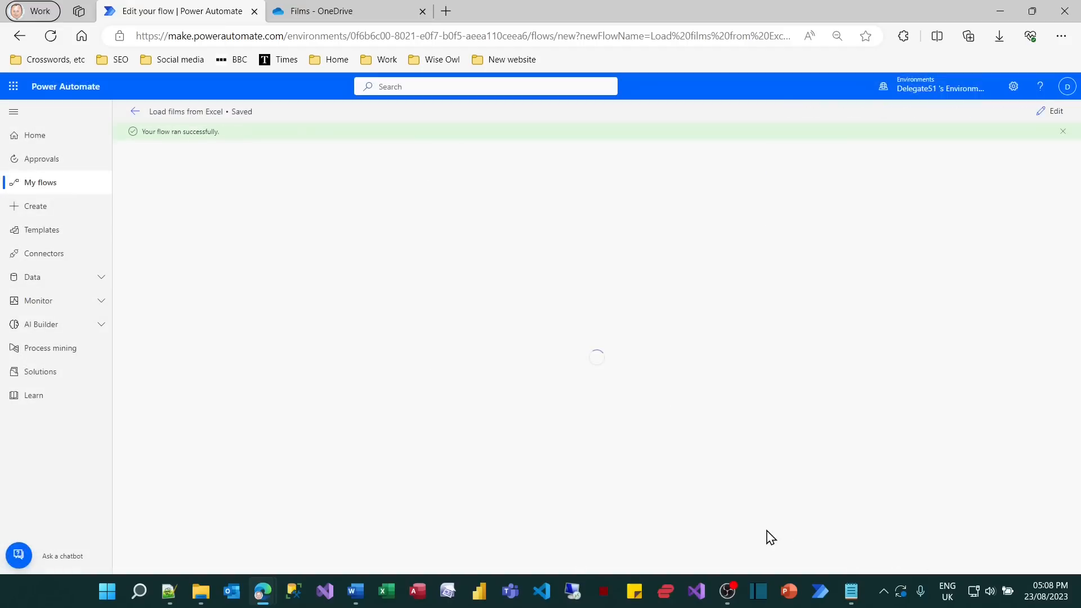
Examine the inputs and raw outputs of the Select action in the test run.
{"action": "left_click", "coordinate": [487, 269]}
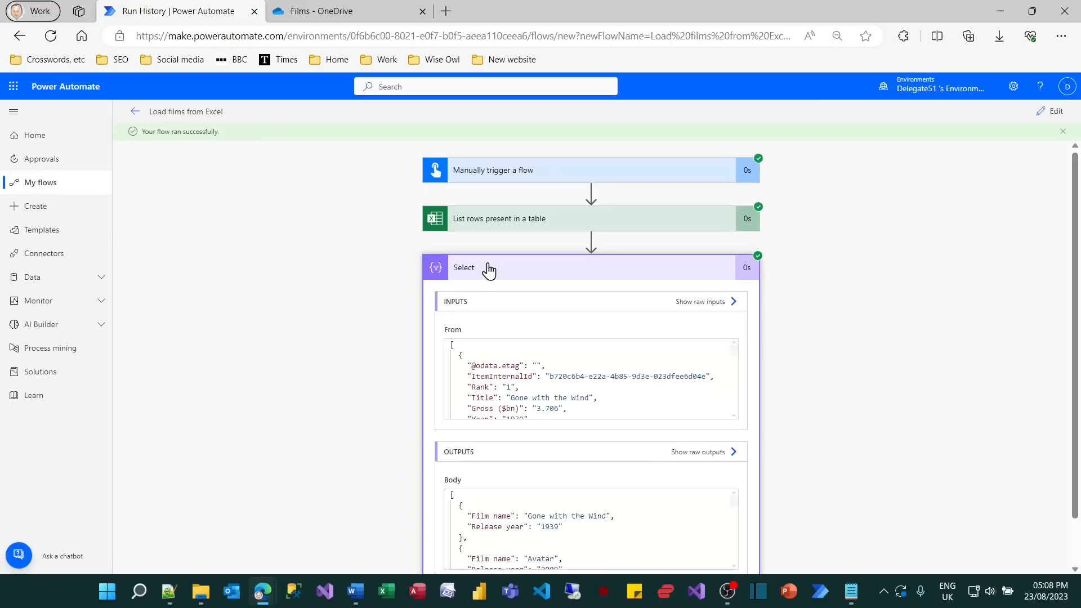
{"action": "scroll", "coordinate": [376, 357], "scroll_direction": "down", "scroll_amount": 2}
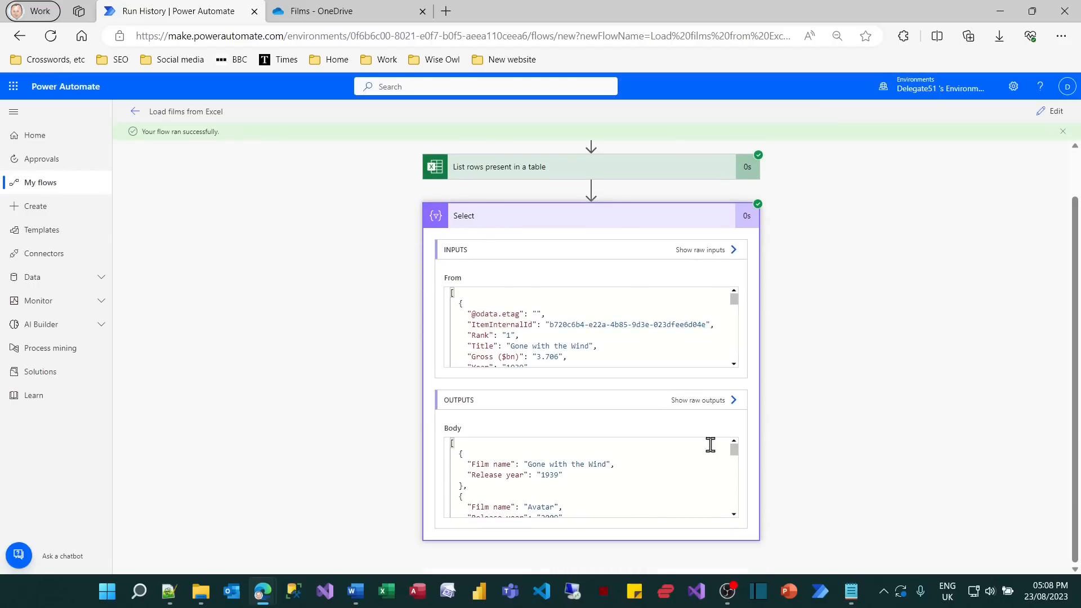
{"action": "left_click", "coordinate": [713, 401]}
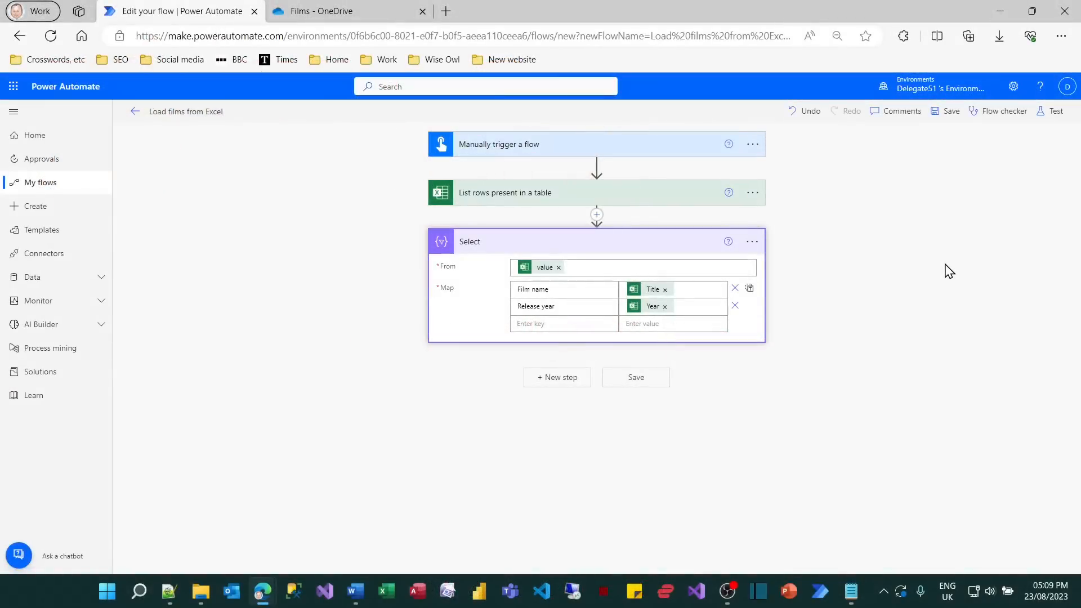
Add a parallel branch below the list-rows action with a Create HTML table data operation, using the value list of items as its From source.
{"action": "left_click", "coordinate": [597, 215]}
{"action": "left_click", "coordinate": [602, 253]}
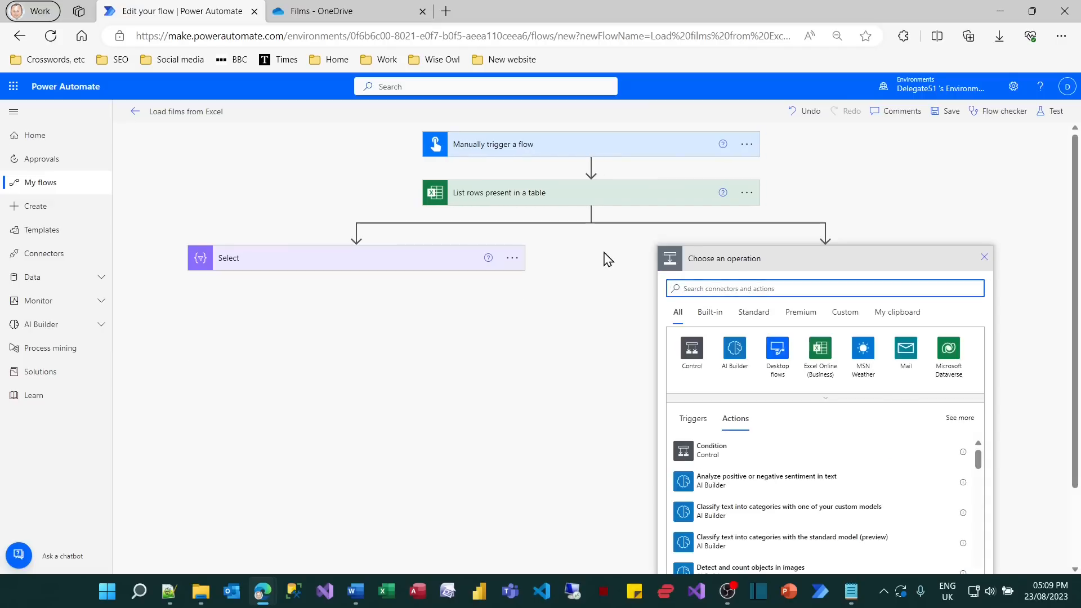
{"action": "type", "text": "html"}
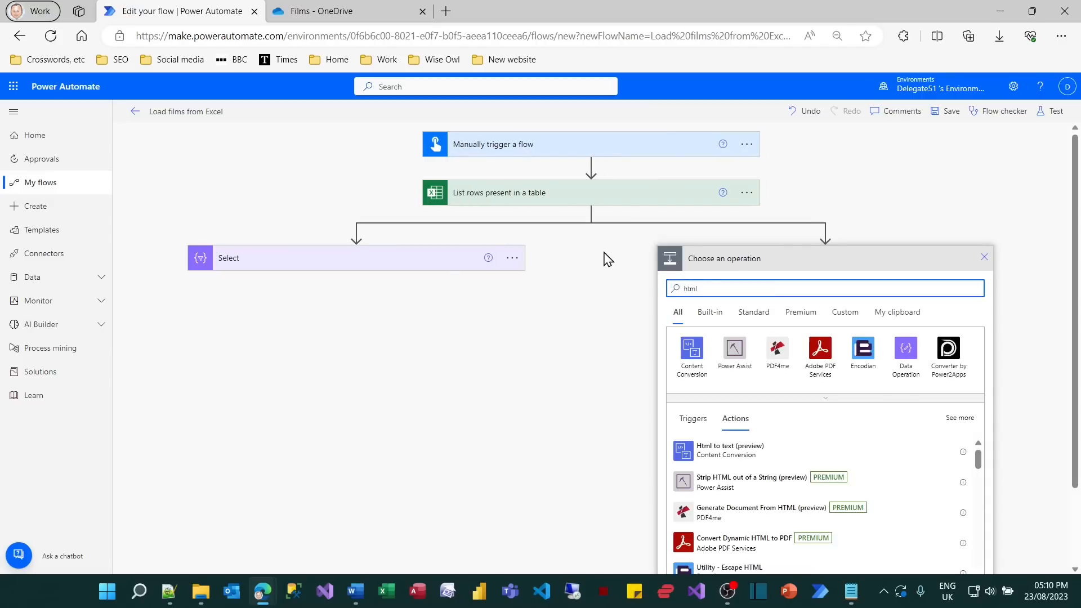
{"action": "left_click", "coordinate": [905, 354]}
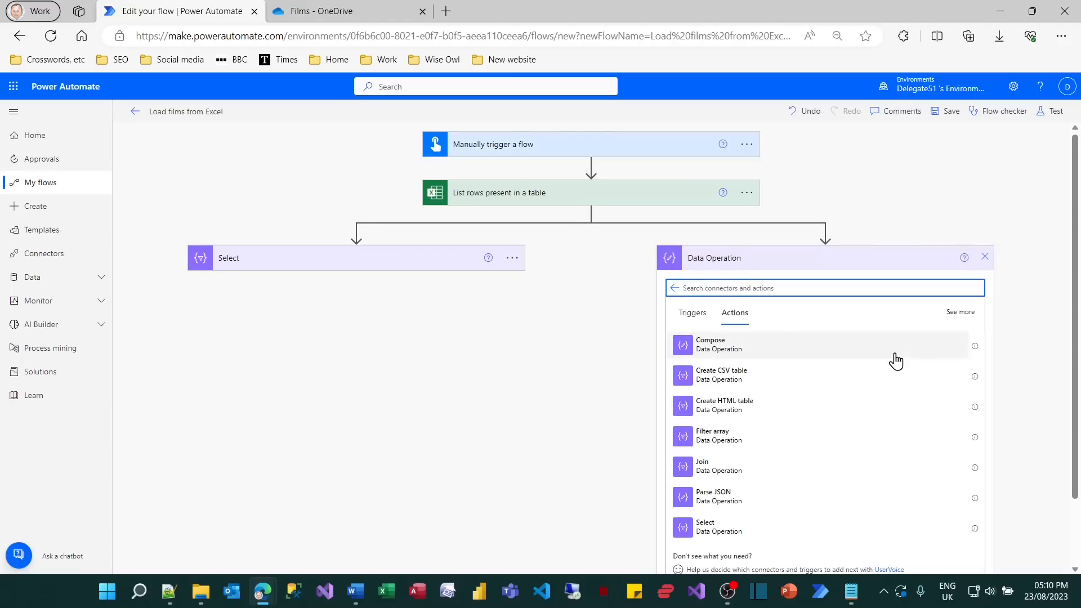
{"action": "left_click", "coordinate": [754, 414]}
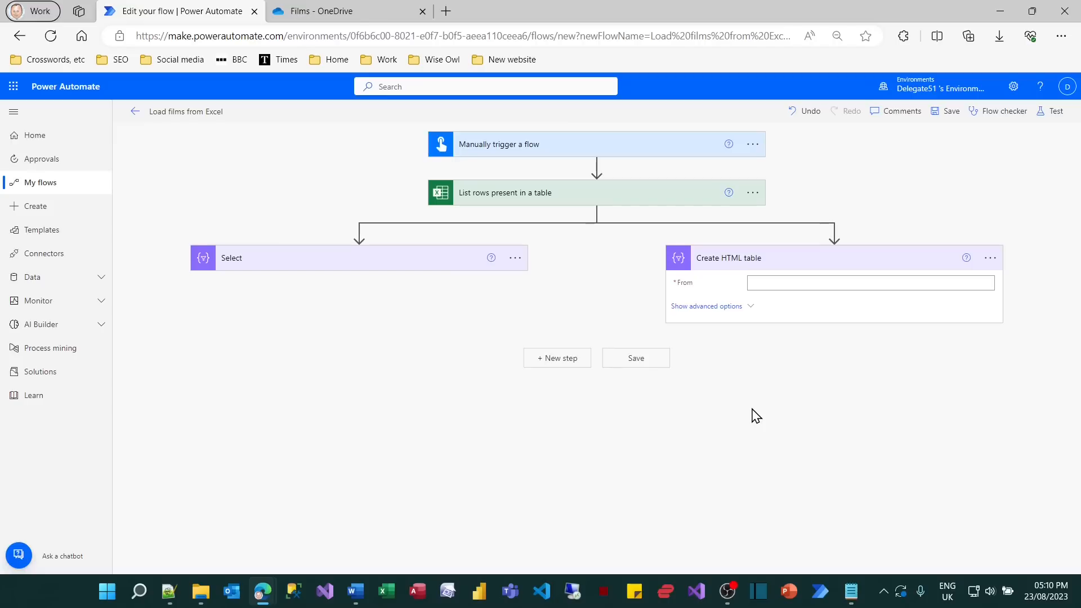
{"action": "left_click", "coordinate": [769, 282]}
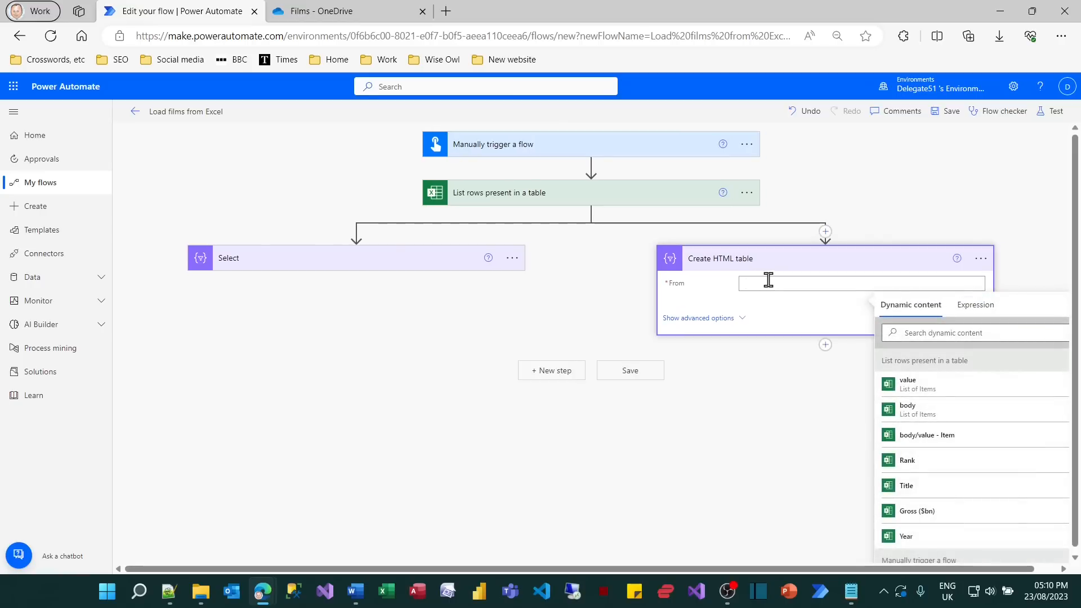
{"action": "left_click", "coordinate": [909, 385]}
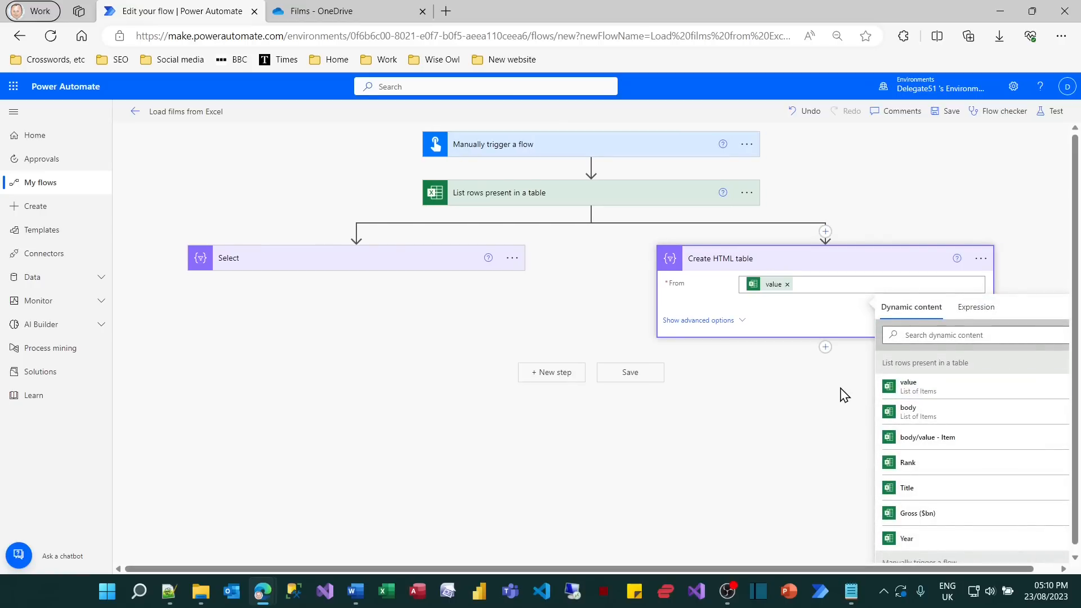
Save the flow with the HTML table branch and test-run it manually.
{"action": "left_click", "coordinate": [1059, 118]}
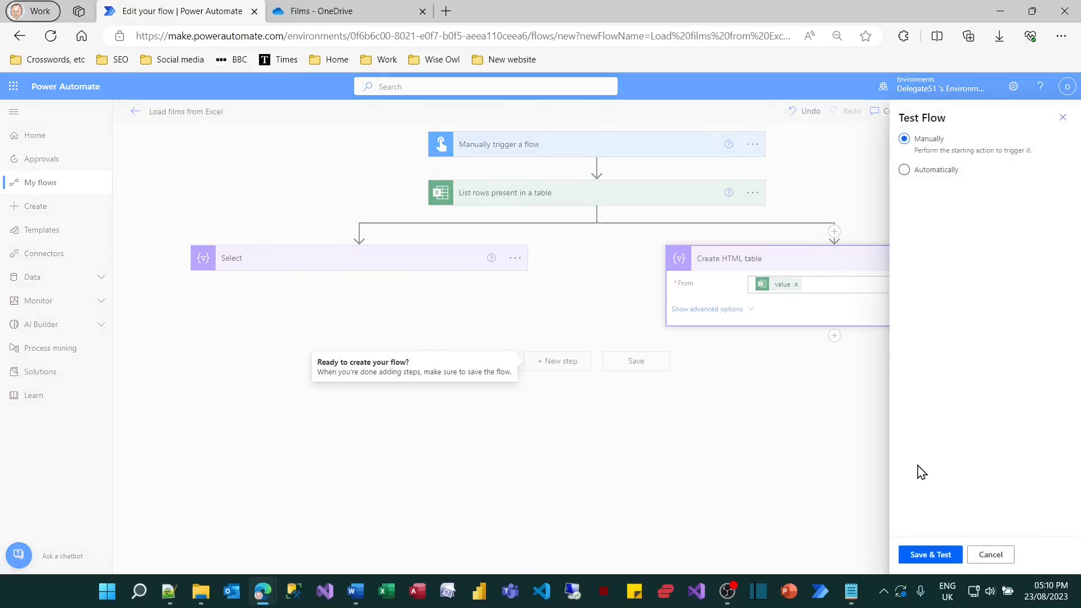
{"action": "left_click", "coordinate": [927, 558]}
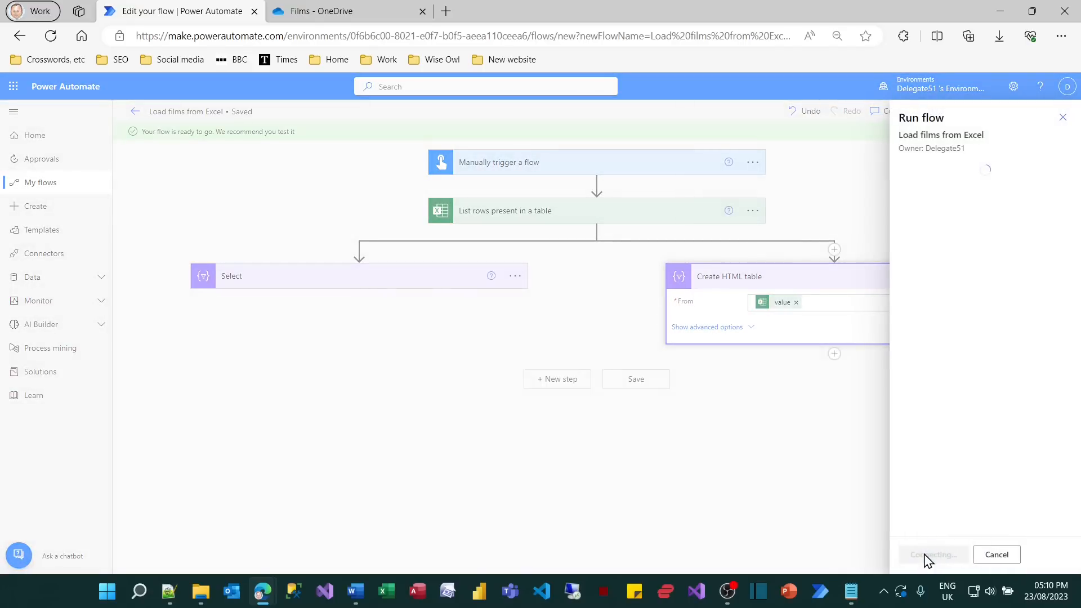
{"action": "left_click", "coordinate": [927, 556]}
{"action": "left_click", "coordinate": [926, 556]}
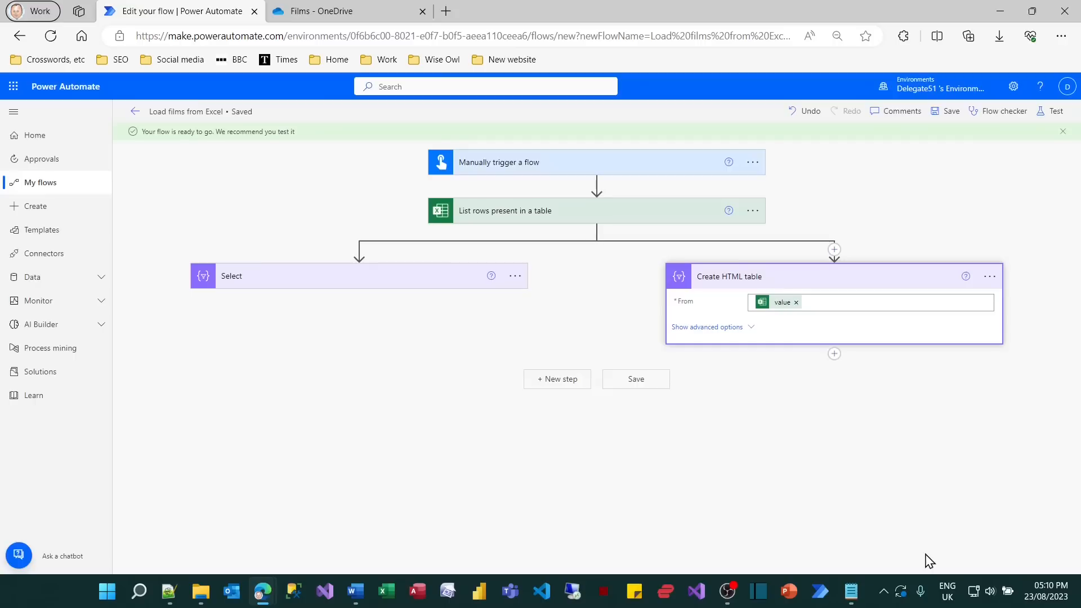
Examine the Create HTML table action's output table and its raw HTML output in the test run.
{"action": "left_click", "coordinate": [835, 290]}
{"action": "scroll", "coordinate": [1008, 476], "scroll_direction": "down", "scroll_amount": 2}
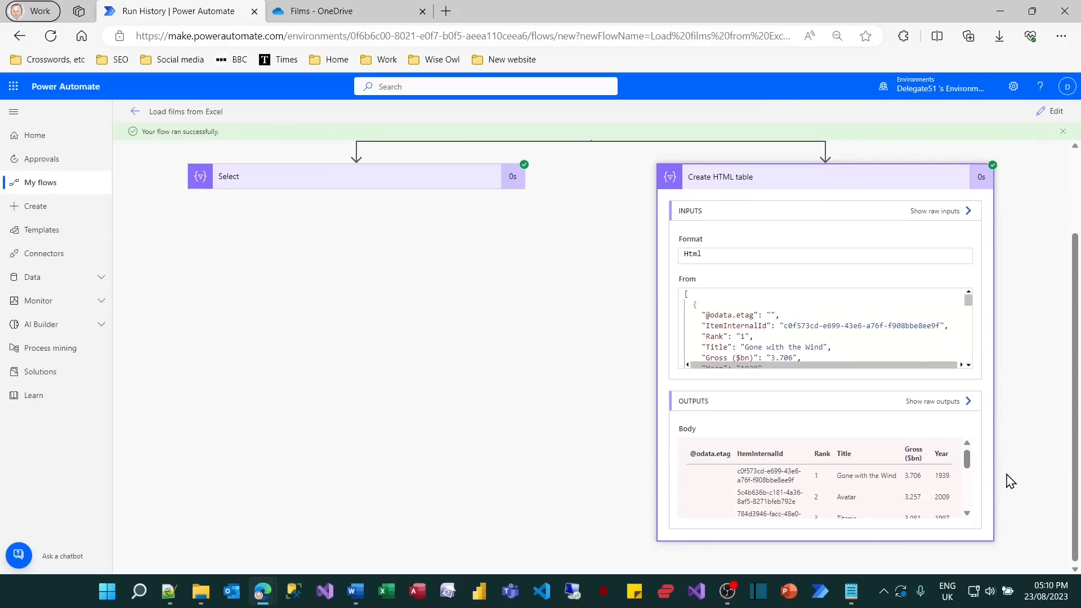
{"action": "mouse_move", "coordinate": [967, 451]}
{"action": "left_mouse_down"}
{"action": "mouse_move", "coordinate": [968, 504]}
{"action": "mouse_move", "coordinate": [980, 462]}
{"action": "left_mouse_up"}
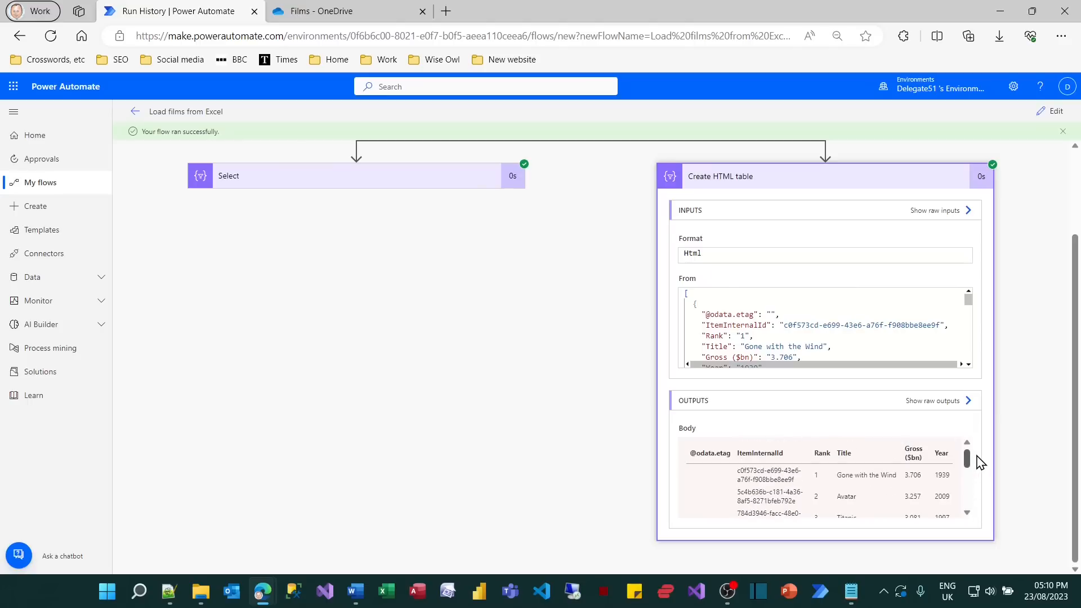
{"action": "left_click", "coordinate": [941, 401]}
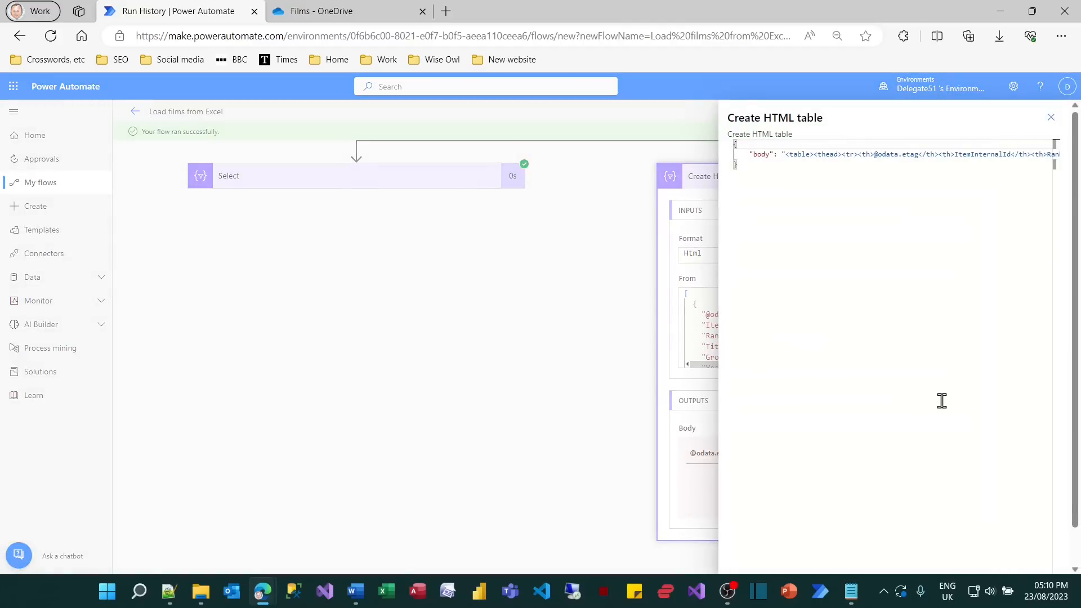
{"action": "left_click", "coordinate": [1052, 117]}
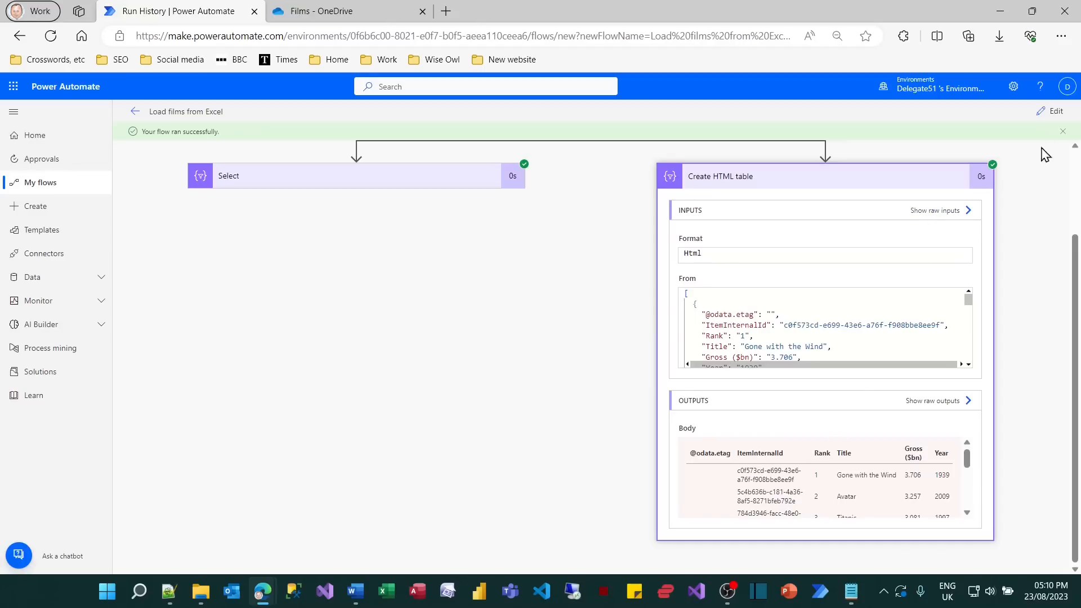
Return to editing the flow and set the Create HTML table action's Columns option to Custom.
{"action": "left_click", "coordinate": [1056, 111]}
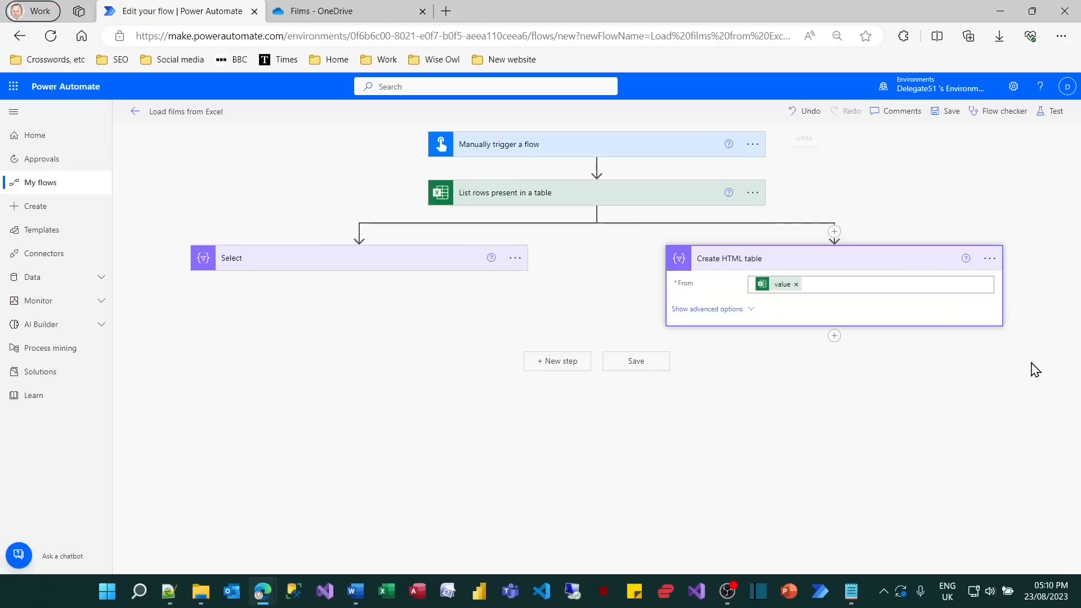
{"action": "left_click", "coordinate": [736, 310]}
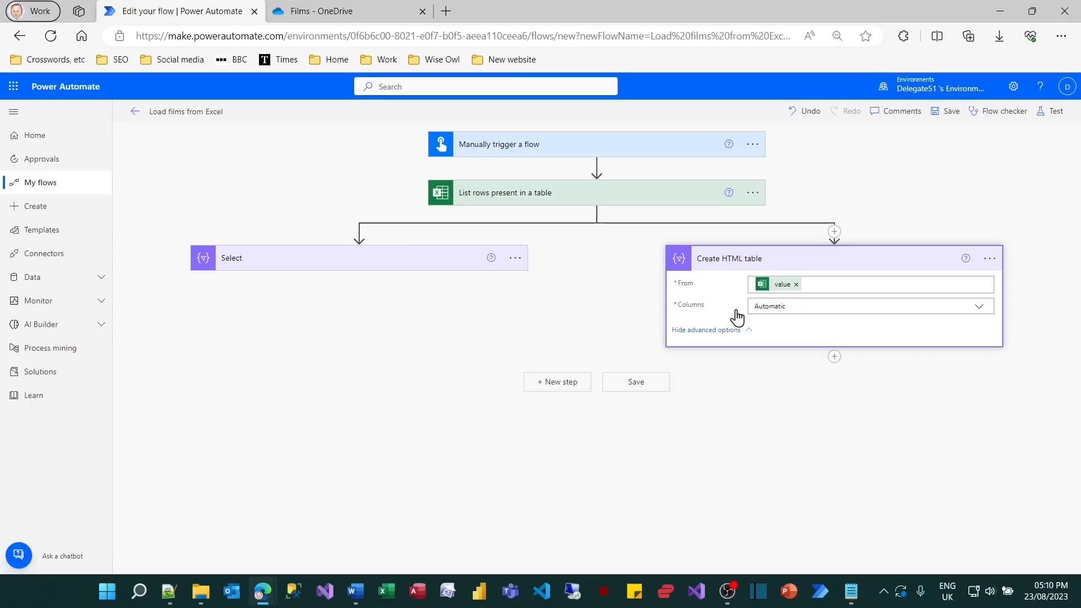
{"action": "left_click", "coordinate": [786, 305]}
{"action": "left_click", "coordinate": [983, 309]}
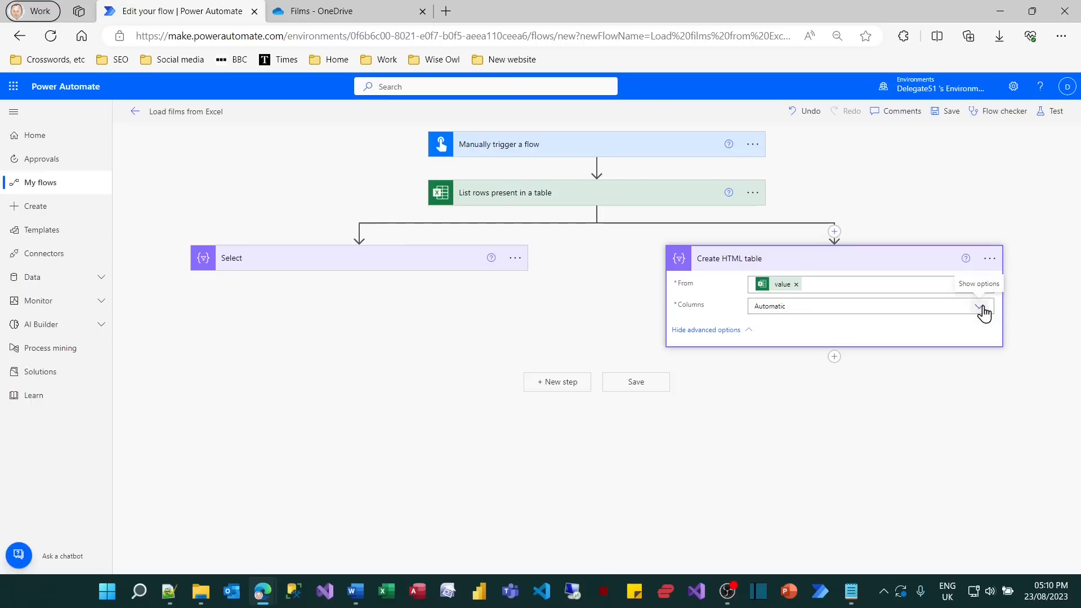
{"action": "left_click", "coordinate": [982, 310]}
{"action": "left_click", "coordinate": [777, 338]}
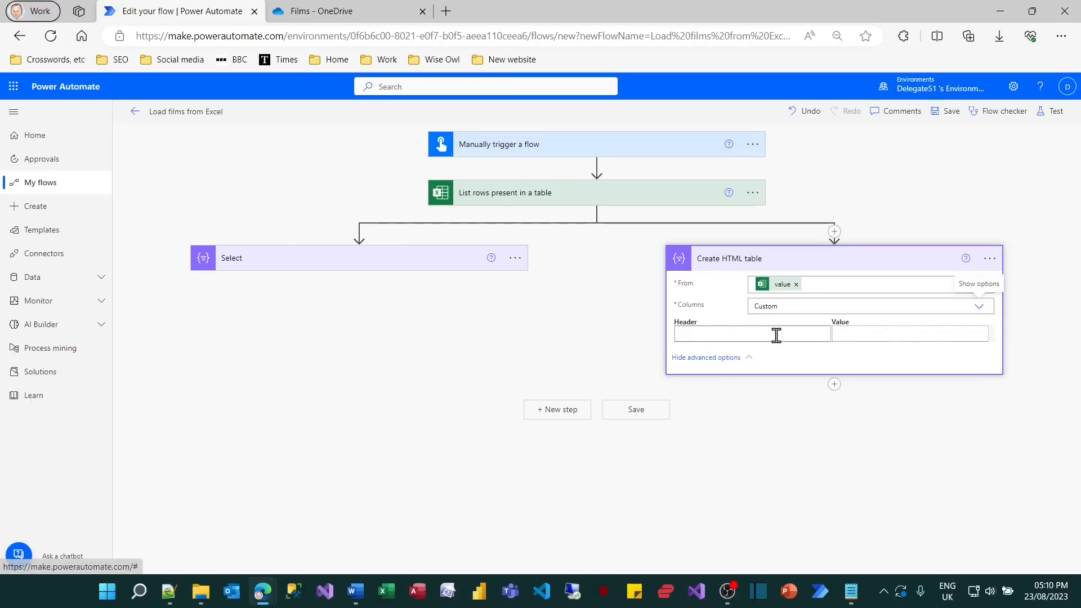
Add a custom column to the HTML table with the header "Filmname" and the Title column as its value.
{"action": "left_click", "coordinate": [763, 337]}
{"action": "left_click", "coordinate": [856, 336]}
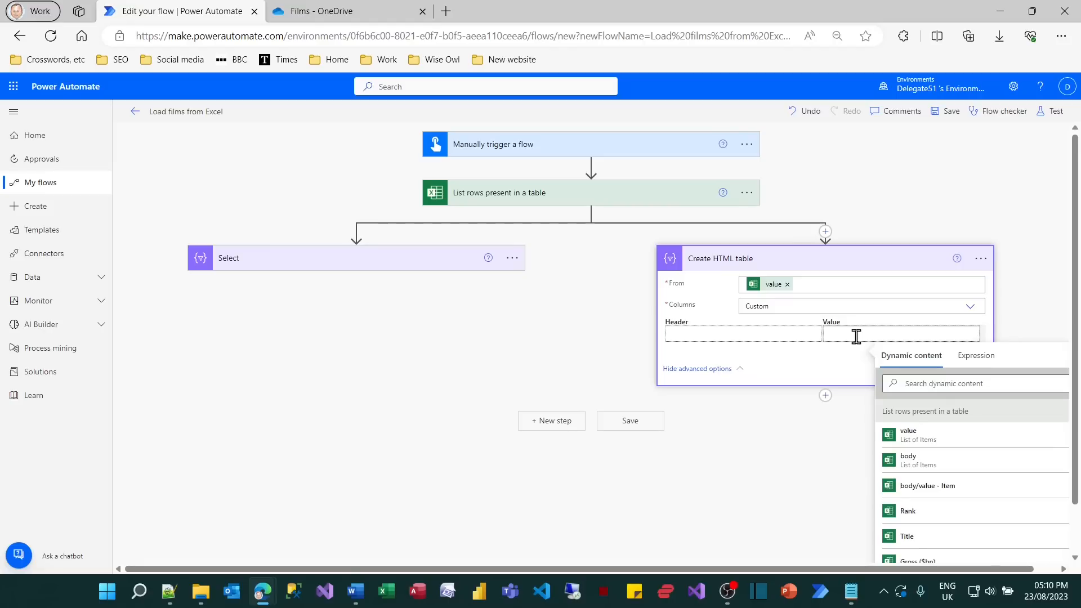
{"action": "left_click", "coordinate": [907, 536]}
{"action": "left_click", "coordinate": [761, 336]}
{"action": "type", "text": "Filmname"}
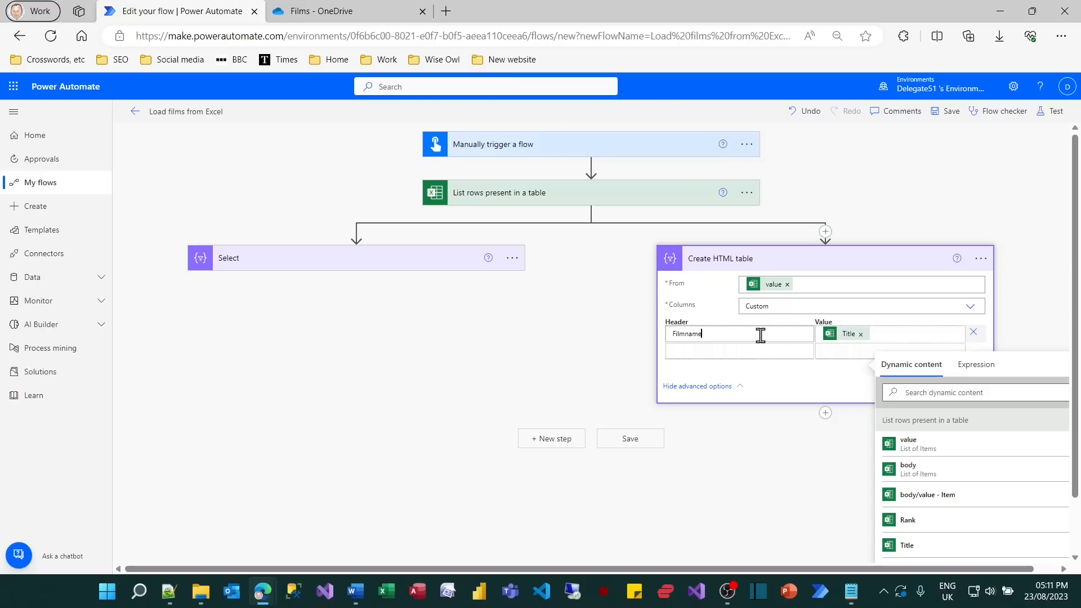
Add a second custom column to the HTML table with the header "Releaseyear" and the Year column as its value.
{"action": "left_click", "coordinate": [754, 349]}
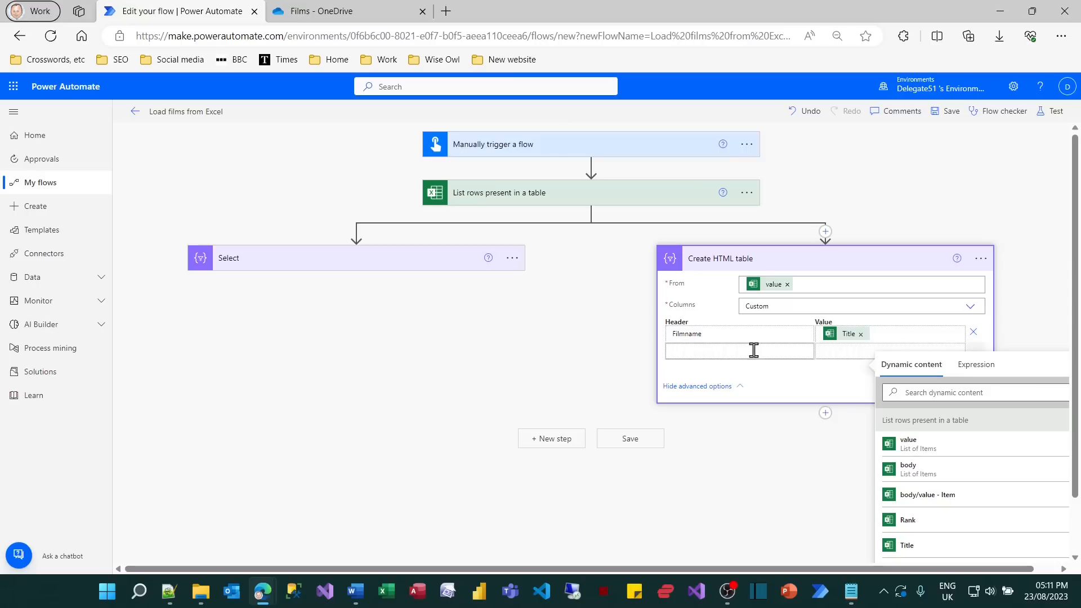
{"action": "type", "text": "Releas"}
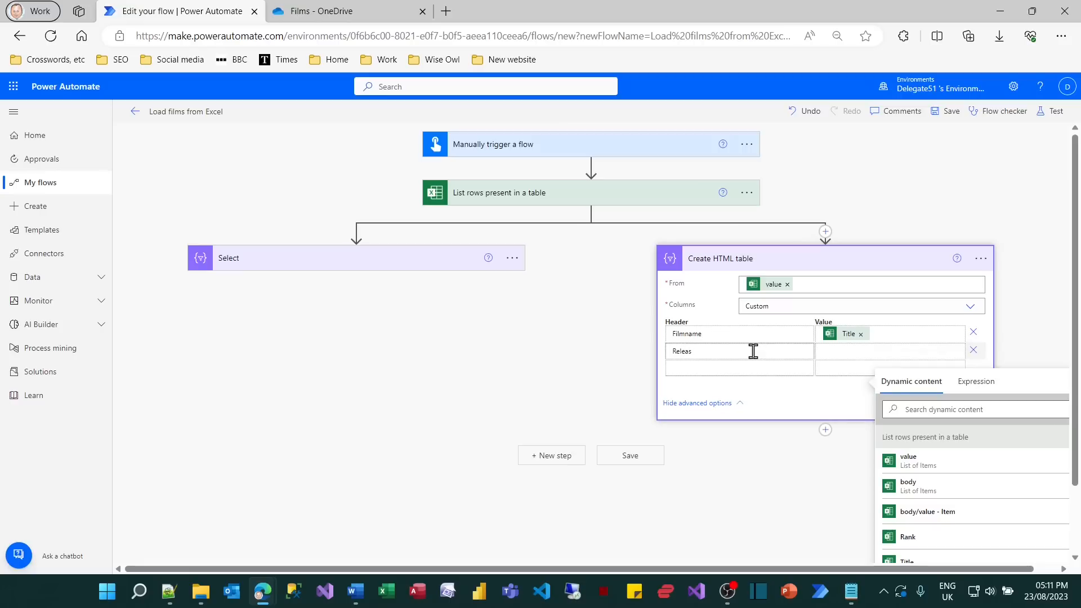
{"action": "type", "text": "eyear"}
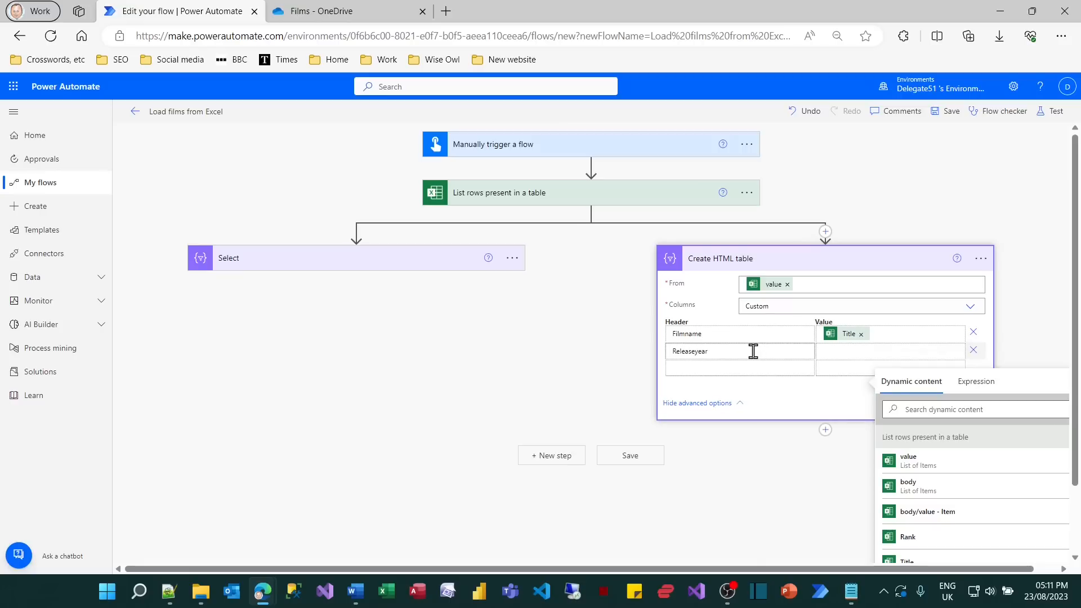
{"action": "left_click", "coordinate": [828, 351]}
{"action": "scroll", "coordinate": [930, 549], "scroll_direction": "down", "scroll_amount": 1}
{"action": "left_click", "coordinate": [930, 538]}
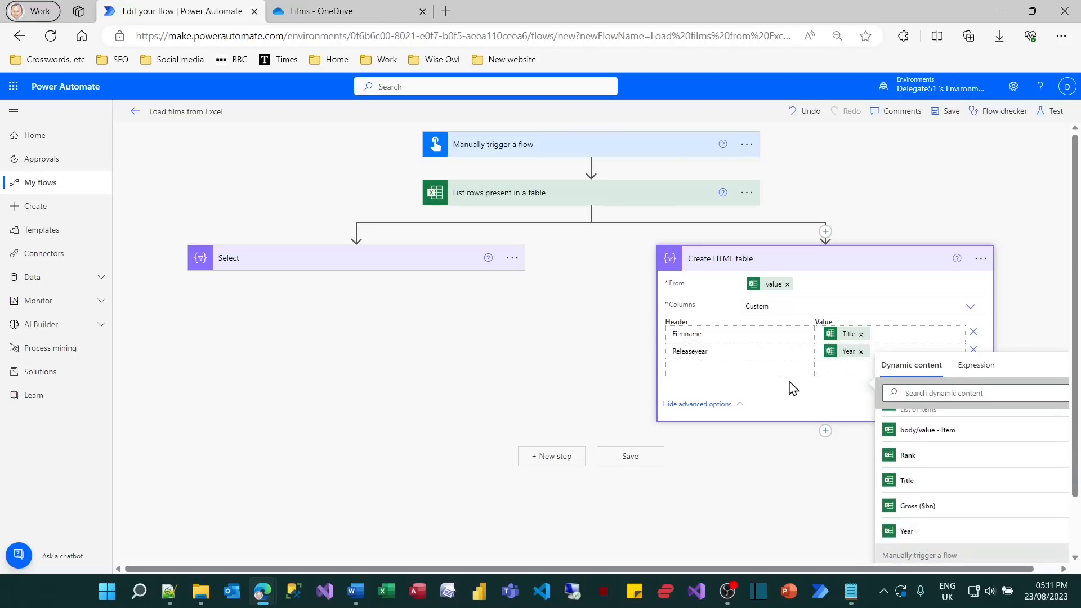
Switch to Notepad, write "Film name" in the blank document and select the text for copying.
{"action": "left_click", "coordinate": [852, 591]}
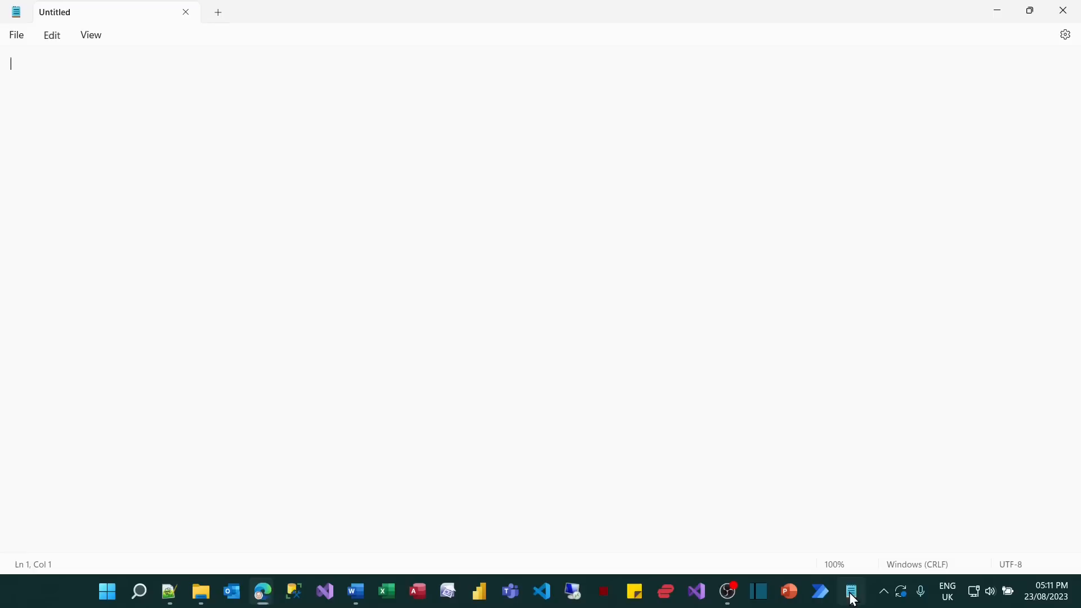
{"action": "type", "text": "F"}
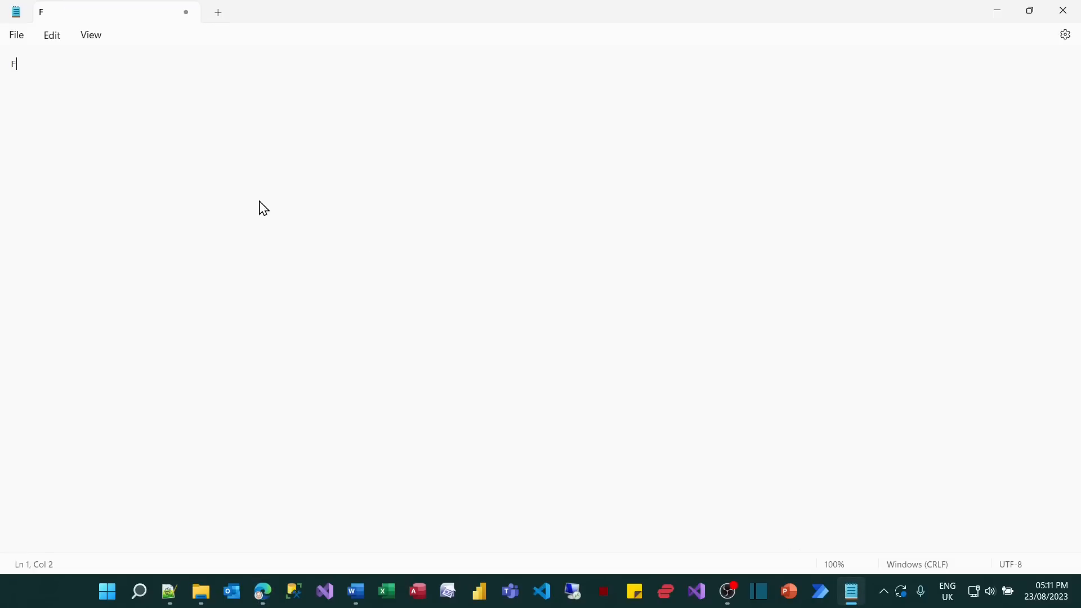
{"action": "type", "text": "ilm name"}
{"action": "key", "text": "ctrl+a"}
{"action": "key", "text": "ctrl+c"}
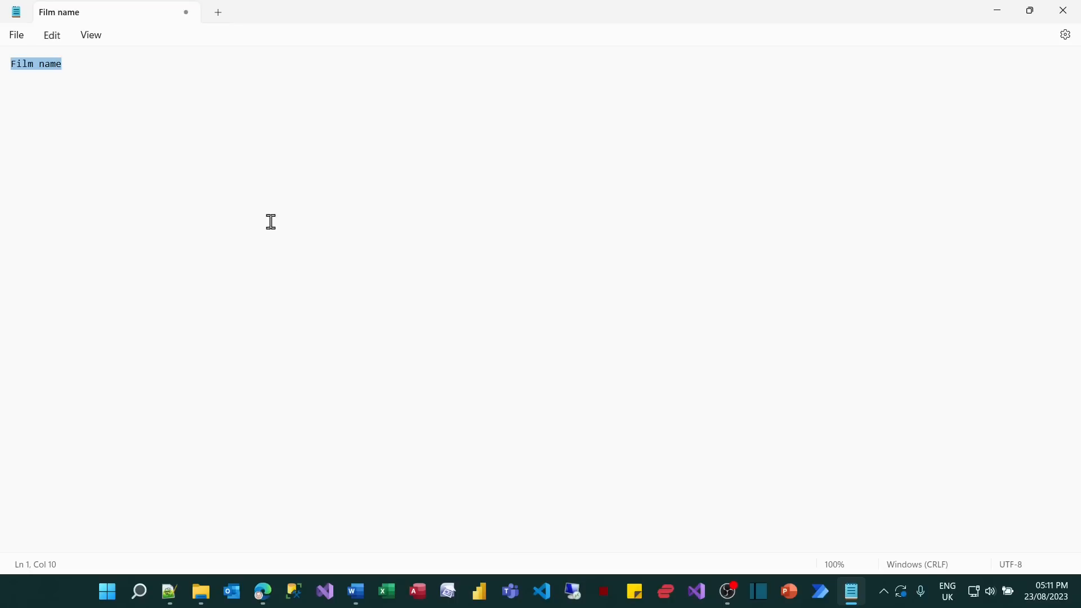
Switch back to Power Automate and replace the first custom column's header with the copied text "Film name".
{"action": "mouse_move", "coordinate": [264, 601]}
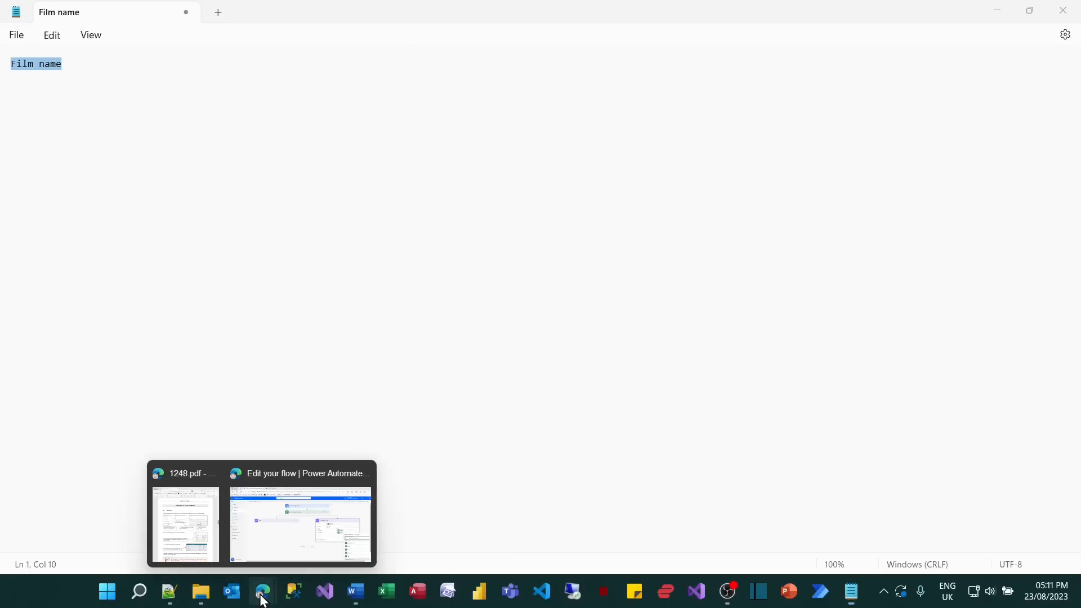
{"action": "left_click", "coordinate": [289, 560]}
{"action": "left_click_drag", "start_coordinate": [719, 332], "coordinate": [599, 340]}
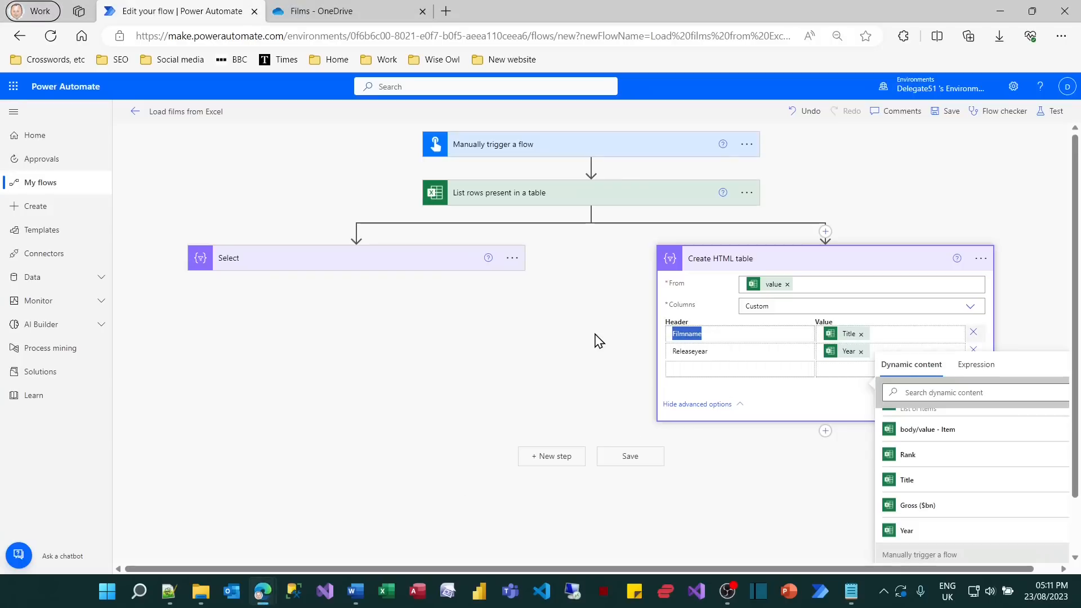
{"action": "key", "text": "ctrl+v"}
{"action": "left_click", "coordinate": [726, 386]}
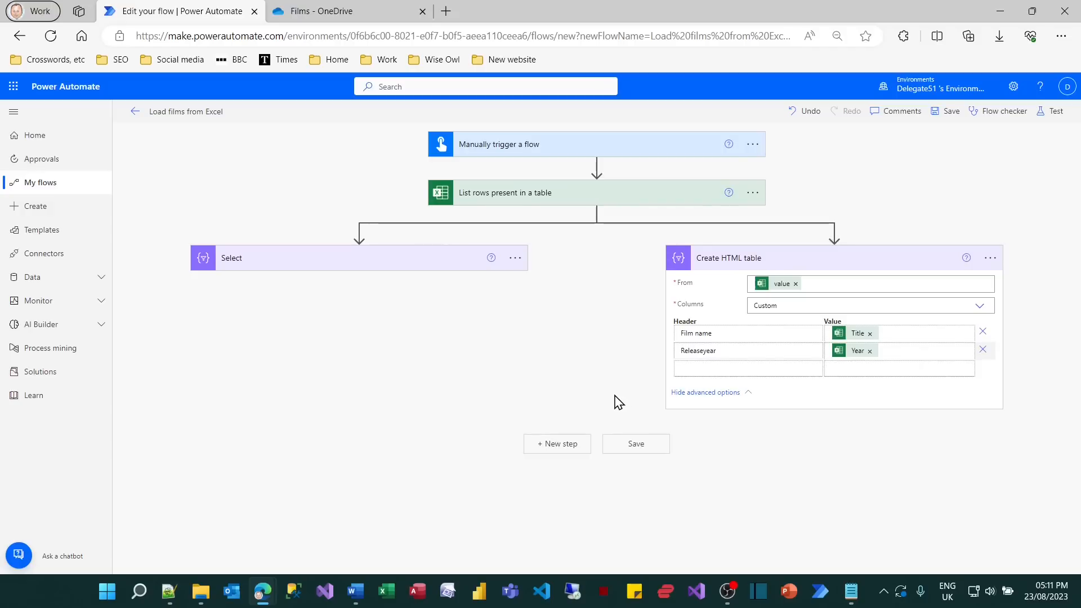
Save the flow, run a manual test and inspect the Create HTML table action's output in the run history.
{"action": "left_click", "coordinate": [1053, 112]}
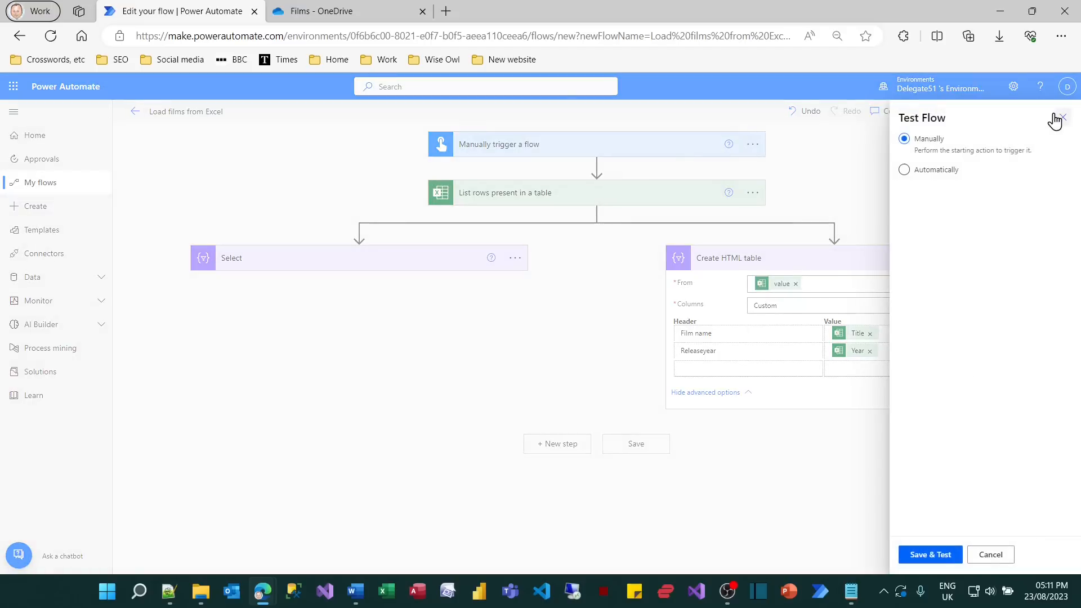
{"action": "left_click", "coordinate": [945, 552]}
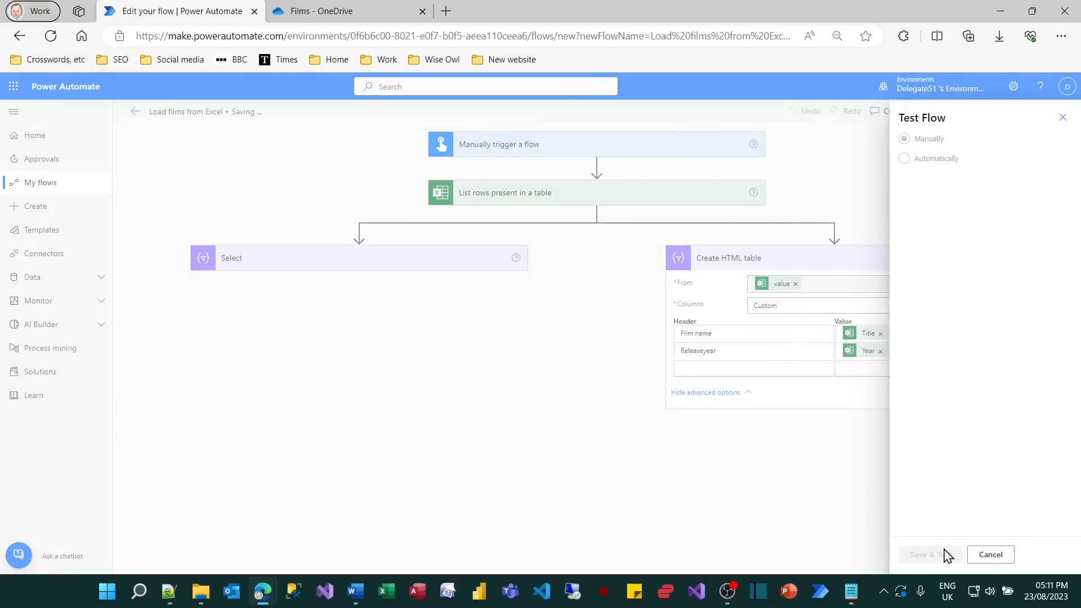
{"action": "left_click", "coordinate": [946, 554]}
{"action": "left_click", "coordinate": [928, 556]}
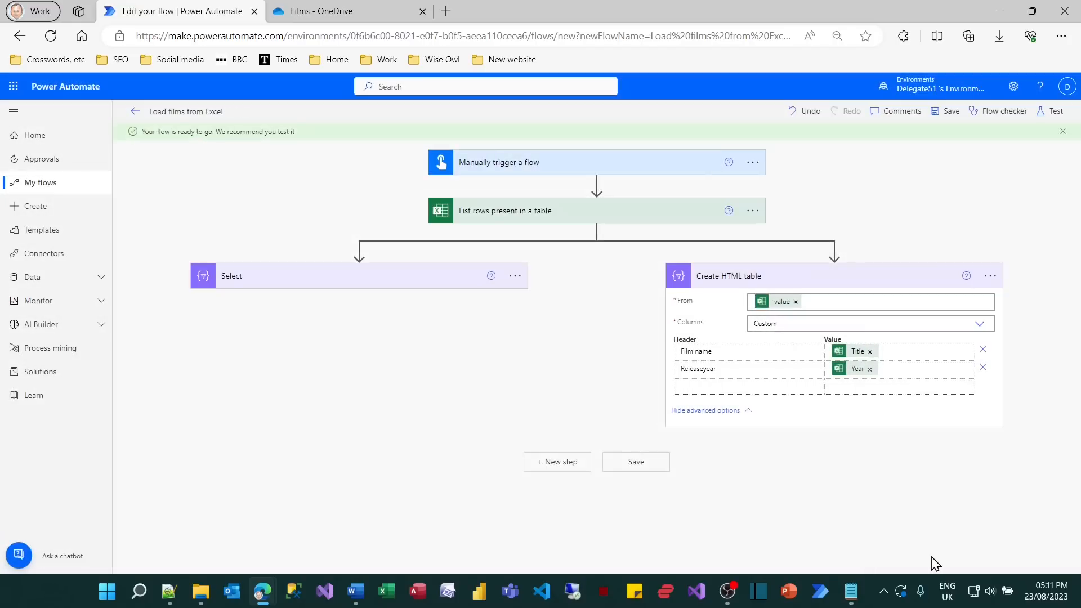
{"action": "left_click", "coordinate": [797, 290]}
{"action": "scroll", "coordinate": [735, 467], "scroll_direction": "down", "scroll_amount": 2}
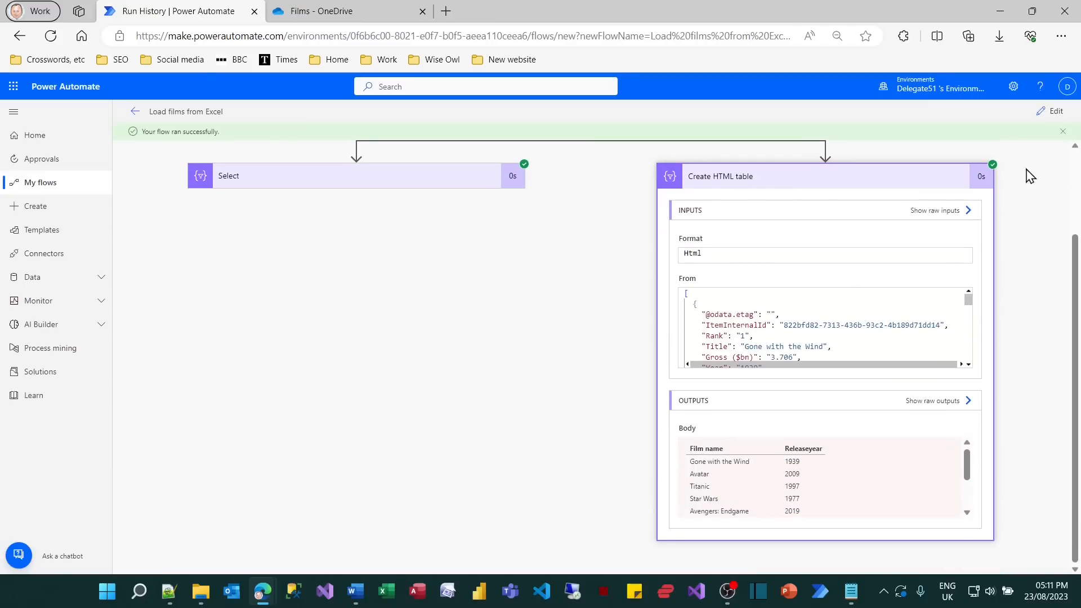
Return to editing the flow and add the Office 365 Outlook action "Send an email (V2)" as a new final step.
{"action": "left_click", "coordinate": [1053, 111]}
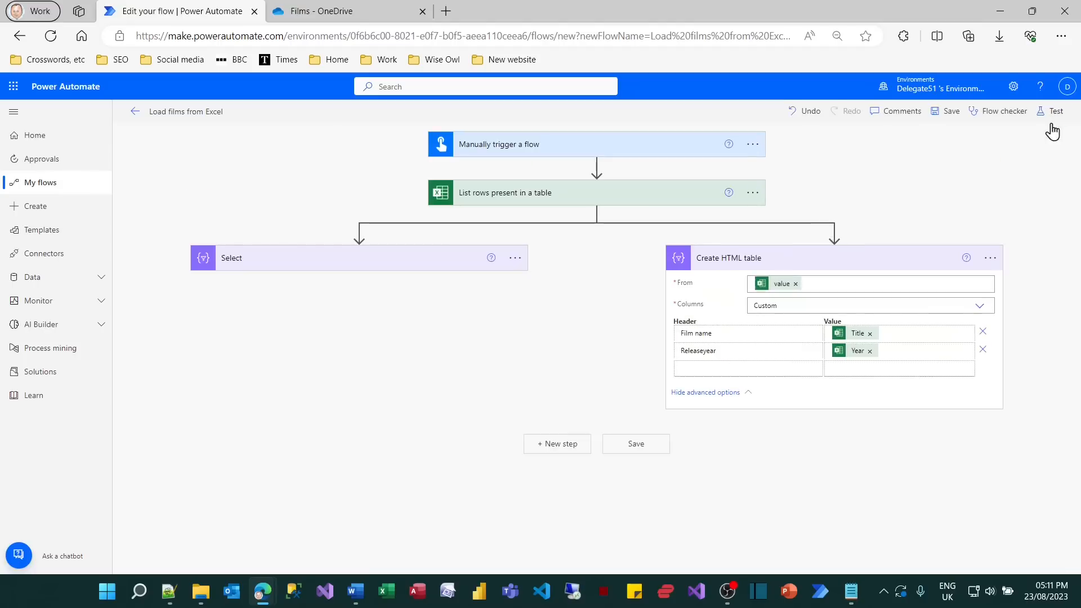
{"action": "left_click", "coordinate": [570, 444]}
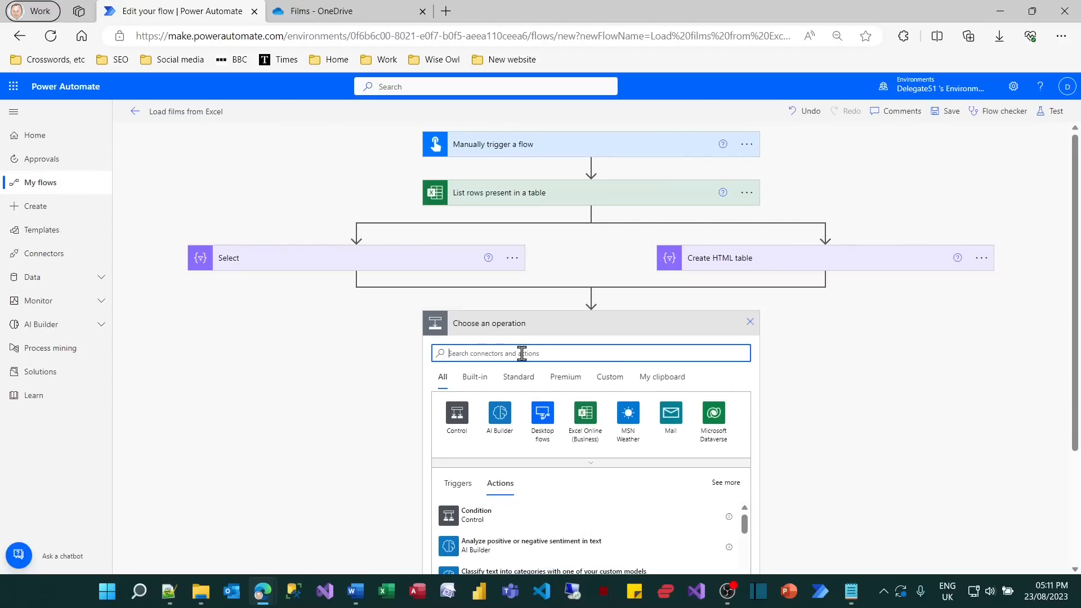
{"action": "type", "text": "send"}
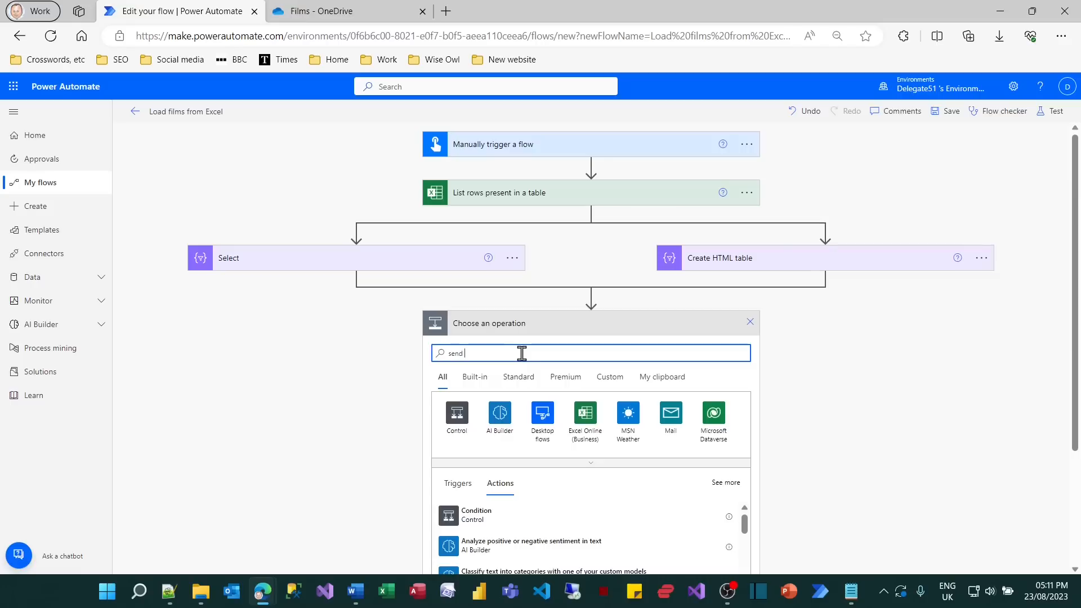
{"action": "type", "text": " email"}
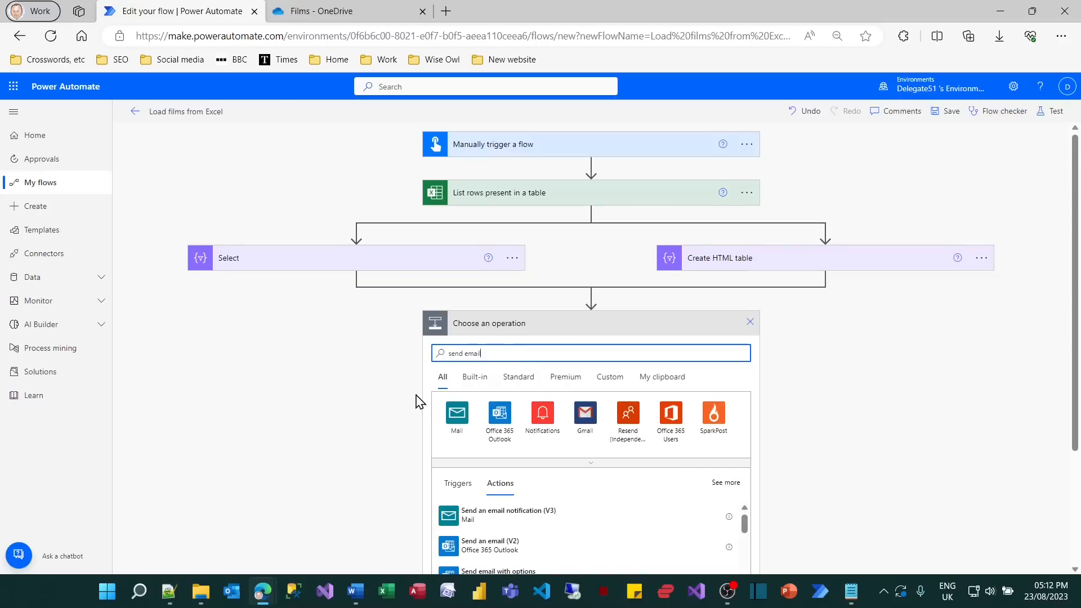
{"action": "scroll", "coordinate": [417, 393], "scroll_direction": "down", "scroll_amount": 3}
{"action": "left_click", "coordinate": [463, 417]}
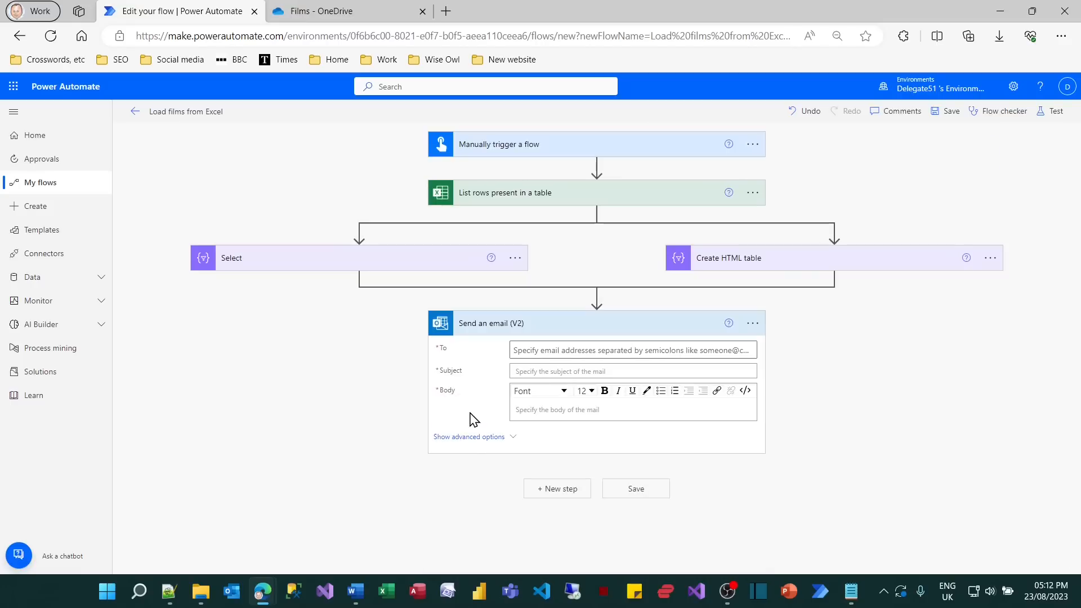
Address the email to the flow owner's own account and set its subject to "Films".
{"action": "left_click", "coordinate": [573, 361]}
{"action": "type", "text": "deleg"}
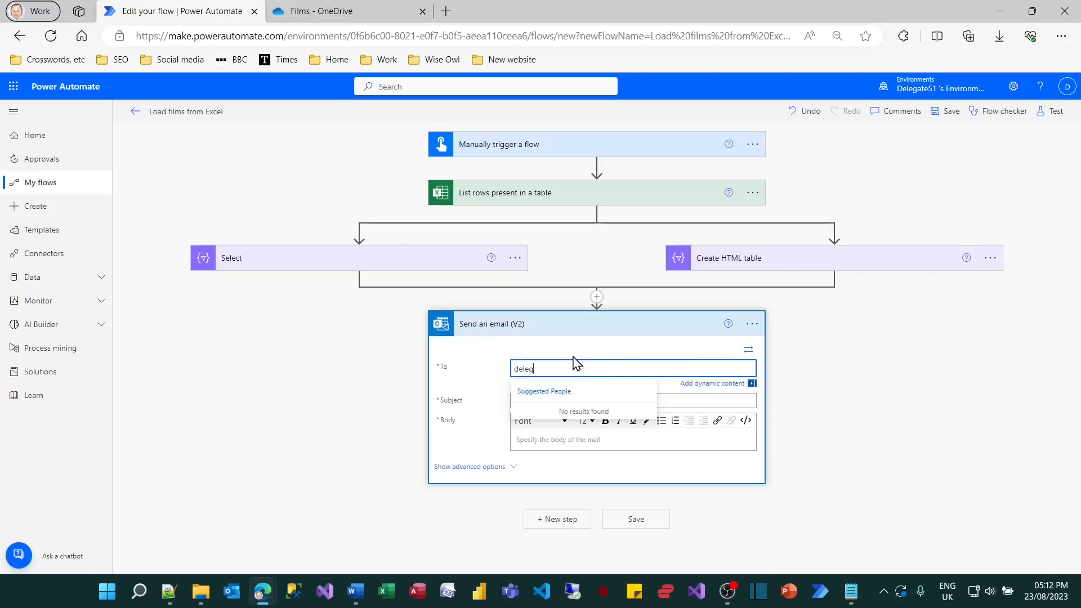
{"action": "type", "text": "ate5"}
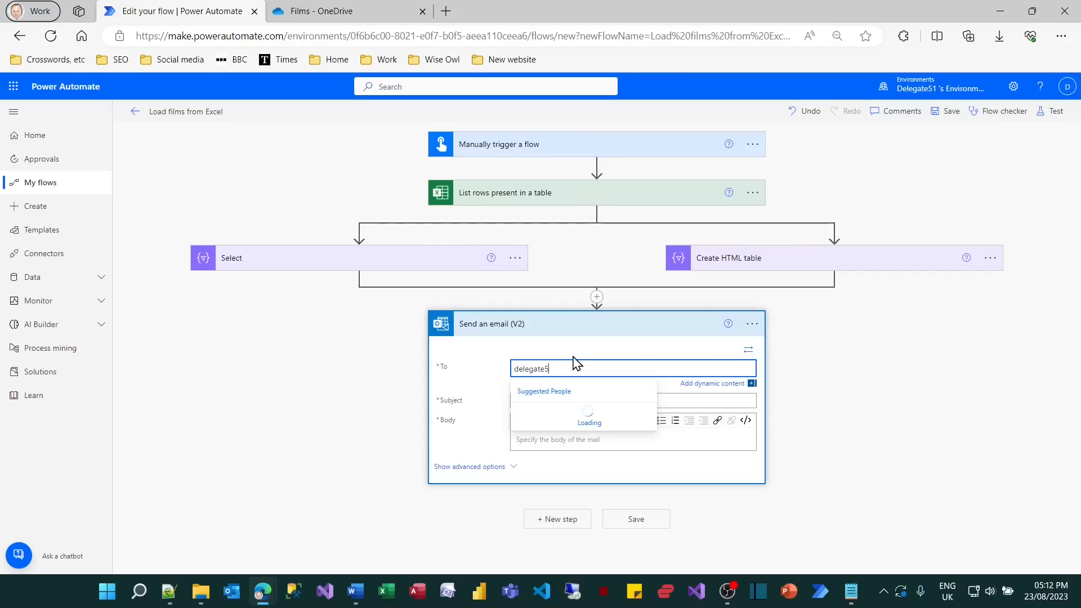
{"action": "type", "text": "1"}
{"action": "left_click", "coordinate": [569, 342]}
{"action": "left_click", "coordinate": [563, 400]}
{"action": "type", "text": "Films"}
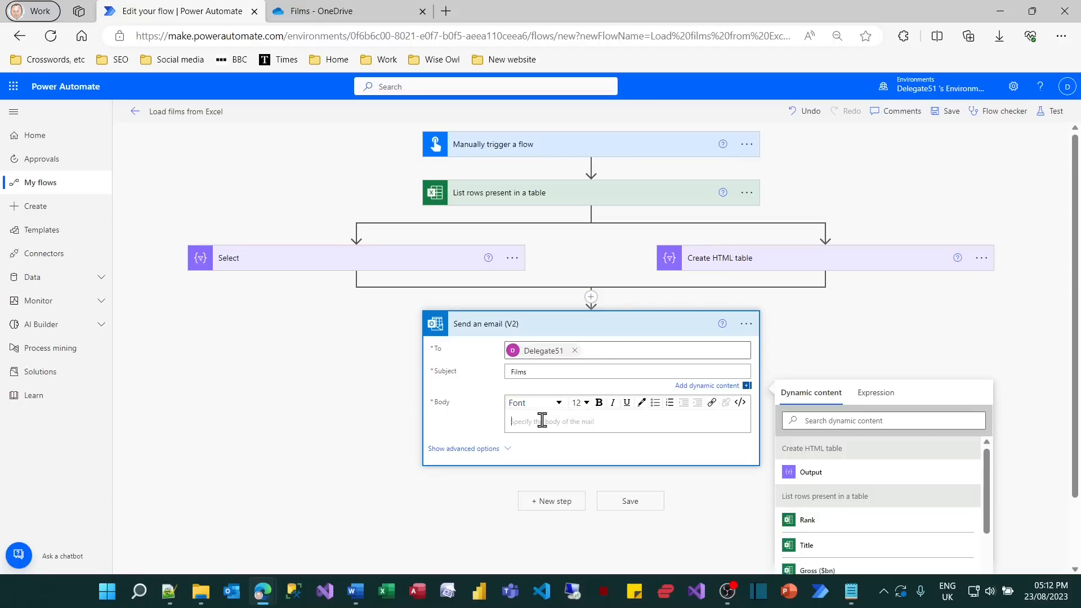
Insert the Create HTML table action's Output as the email body and save the flow.
{"action": "left_click", "coordinate": [541, 421]}
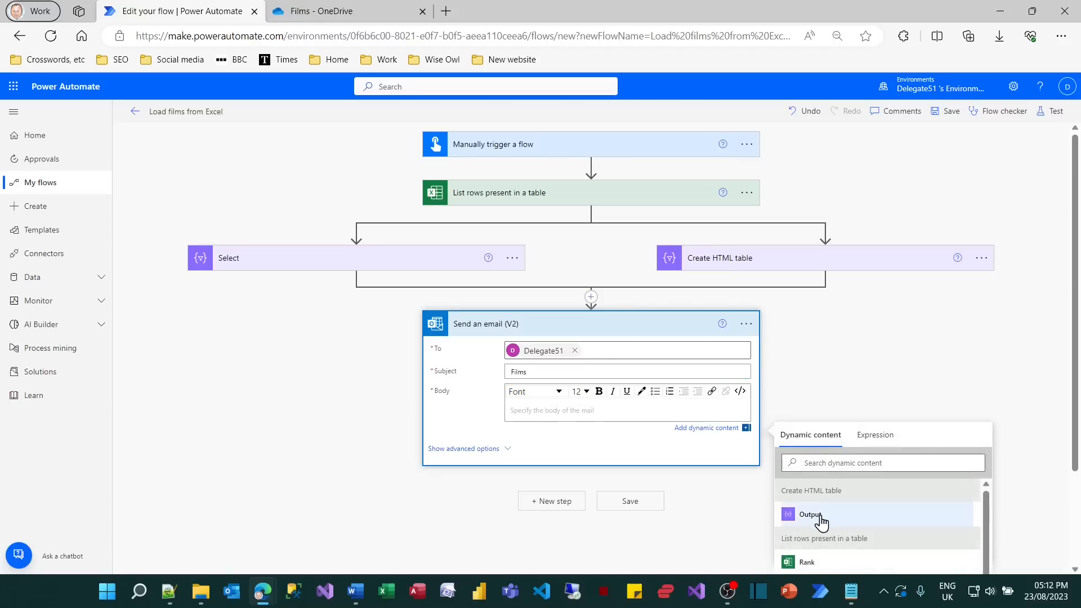
{"action": "scroll", "coordinate": [824, 522], "scroll_direction": "down", "scroll_amount": 5}
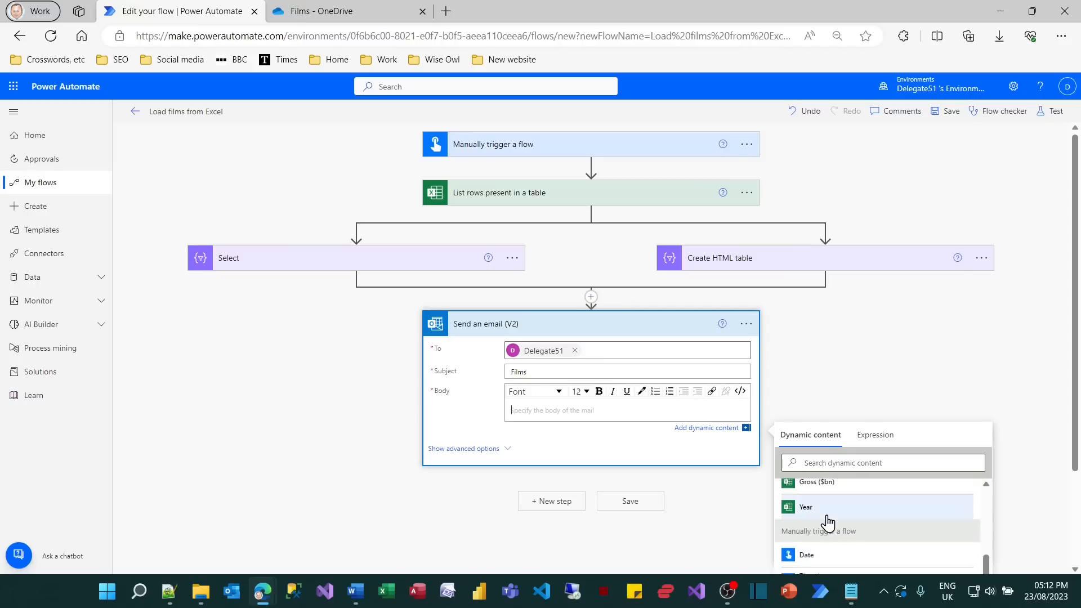
{"action": "scroll", "coordinate": [826, 522], "scroll_direction": "up", "scroll_amount": 5}
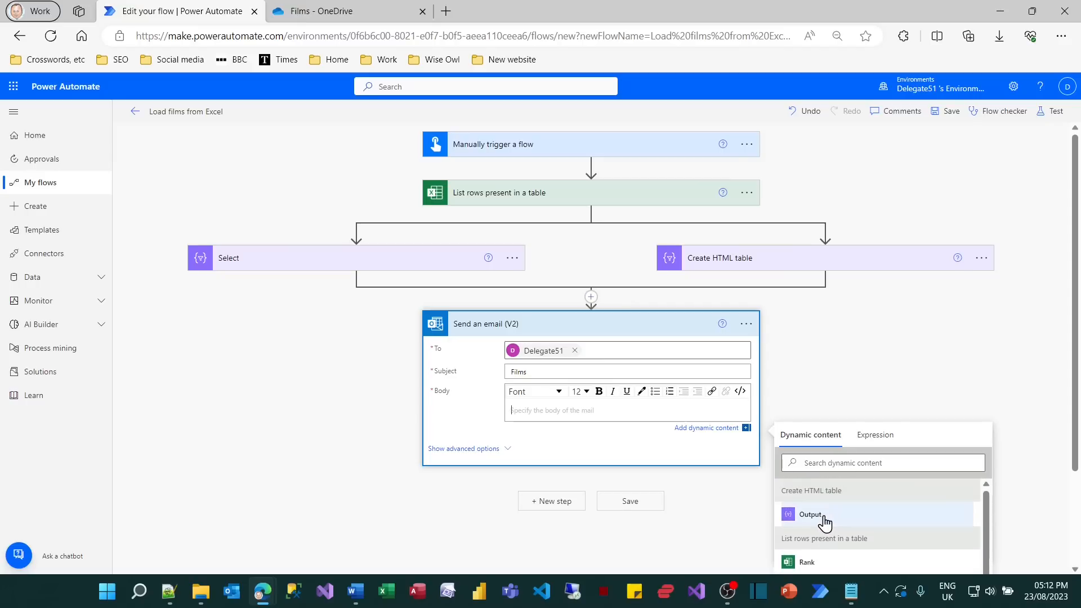
{"action": "left_click", "coordinate": [824, 521]}
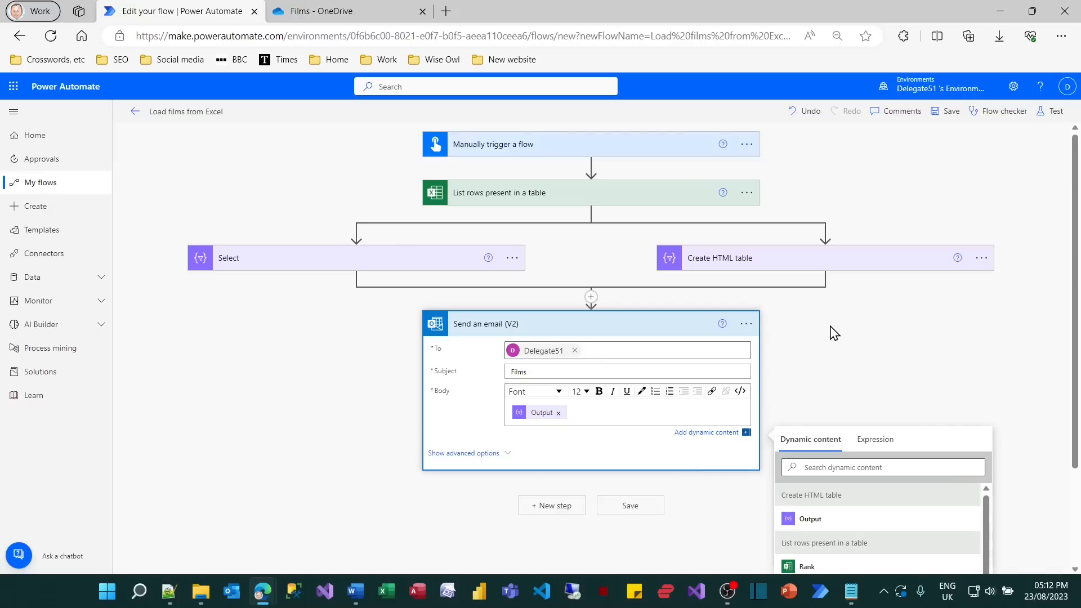
{"action": "left_click", "coordinate": [634, 505]}
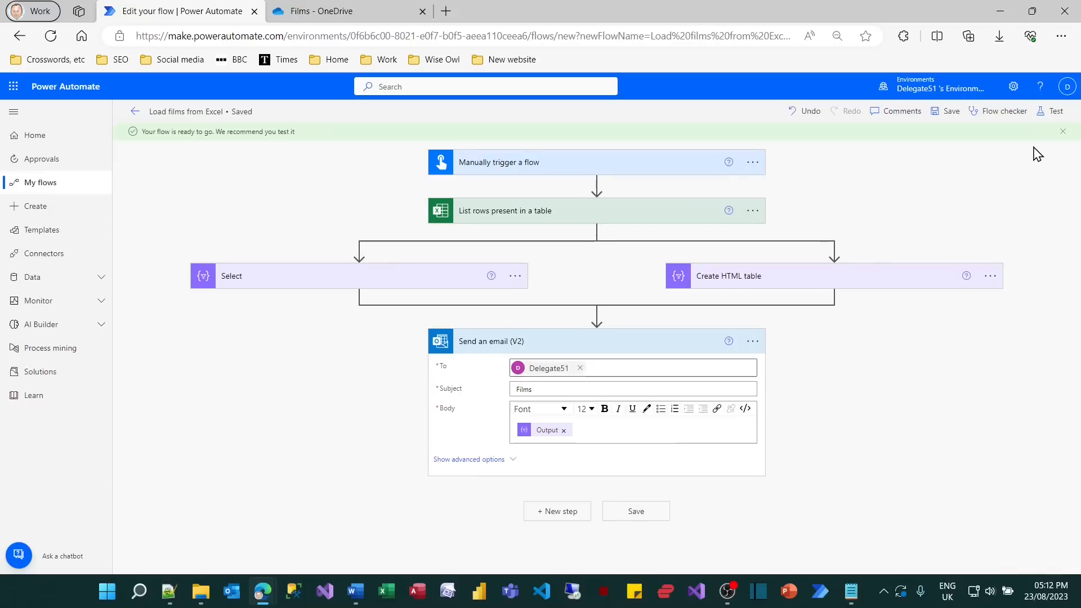
Start a manual test run of the saved flow with the Excel Online and Office 365 Outlook connections.
{"action": "left_click", "coordinate": [1054, 112]}
{"action": "left_click", "coordinate": [918, 554]}
{"action": "left_click", "coordinate": [912, 558]}
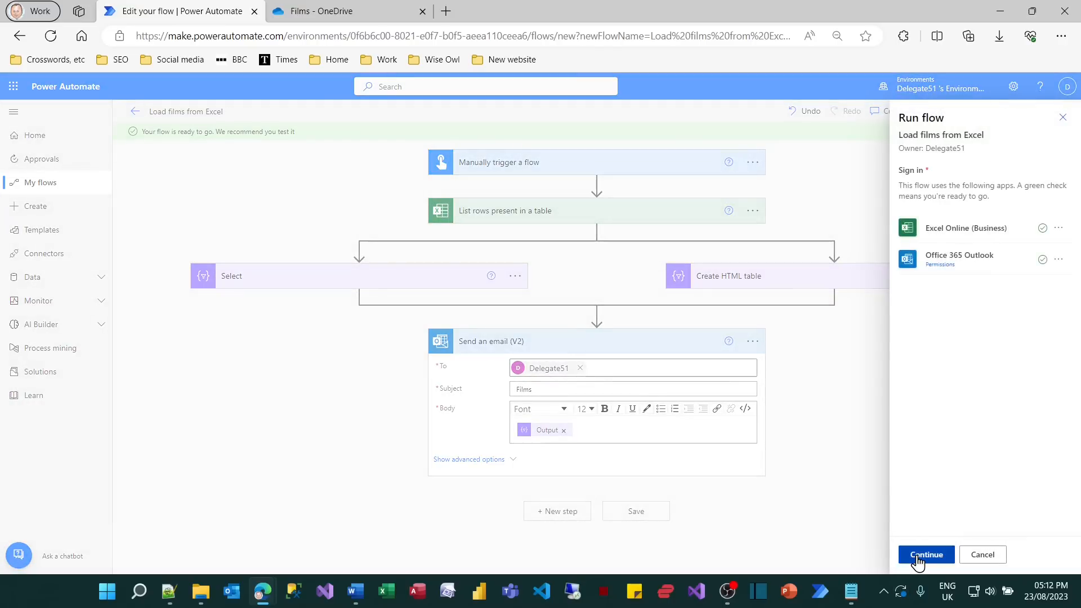
{"action": "left_click", "coordinate": [913, 558]}
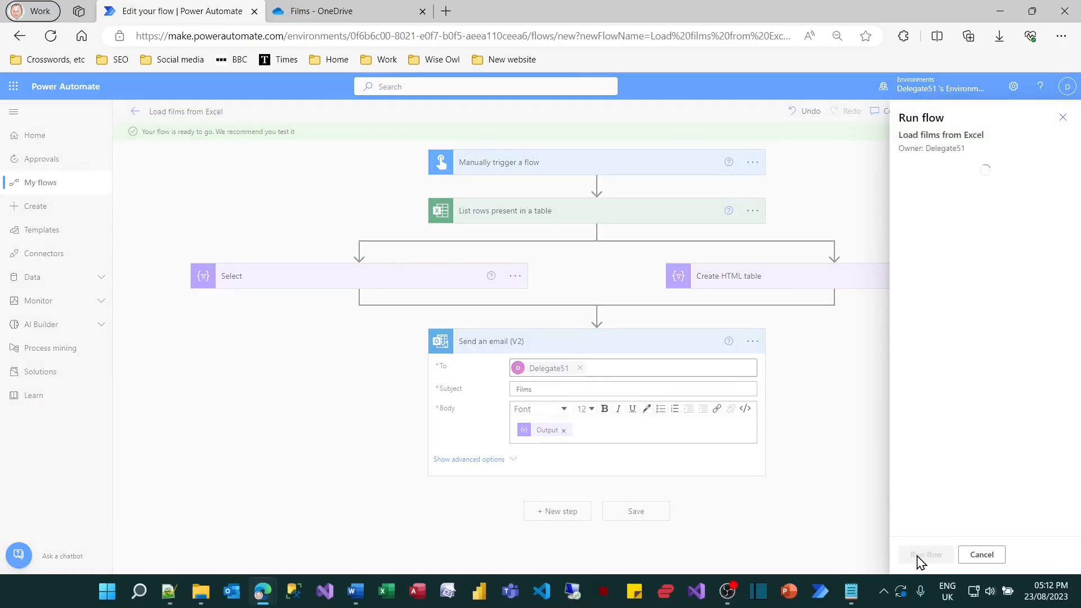
Switch to OneDrive and open Outlook from its list of Microsoft 365 apps.
{"action": "left_click", "coordinate": [319, 8]}
{"action": "left_click", "coordinate": [12, 90]}
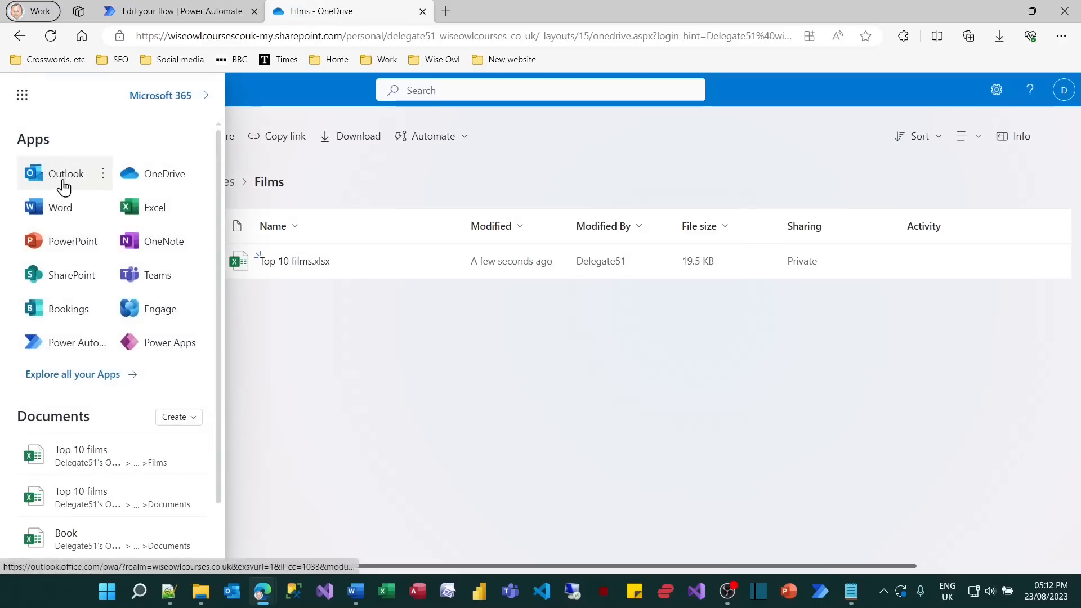
{"action": "left_click", "coordinate": [54, 173]}
Check the email action in Power Automate's run history, and switch to Outlook to read the received "Films" email.
{"action": "left_click", "coordinate": [184, 10]}
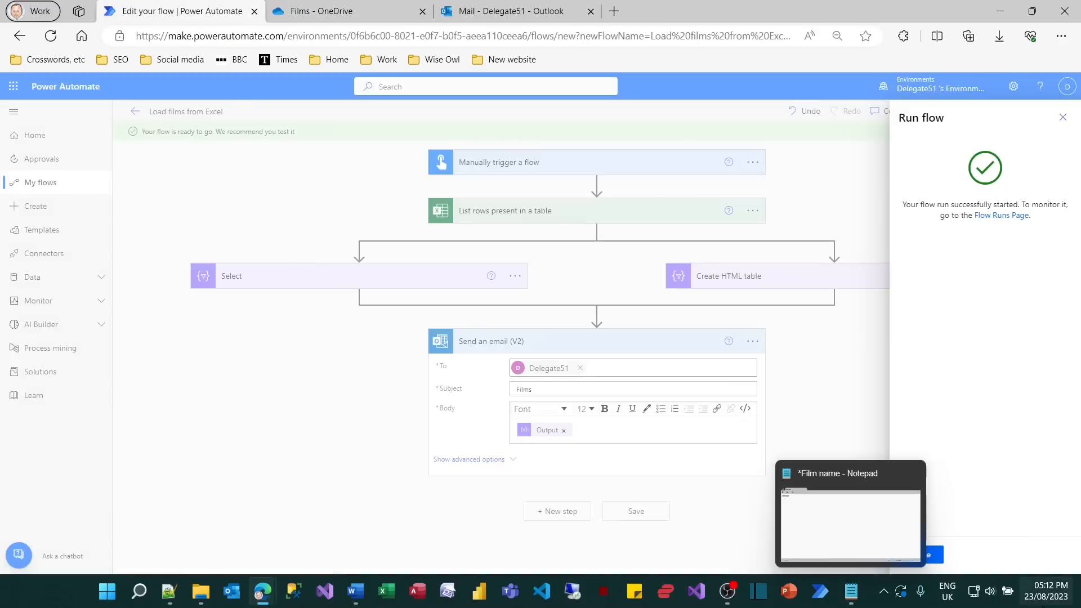
{"action": "left_click", "coordinate": [928, 558]}
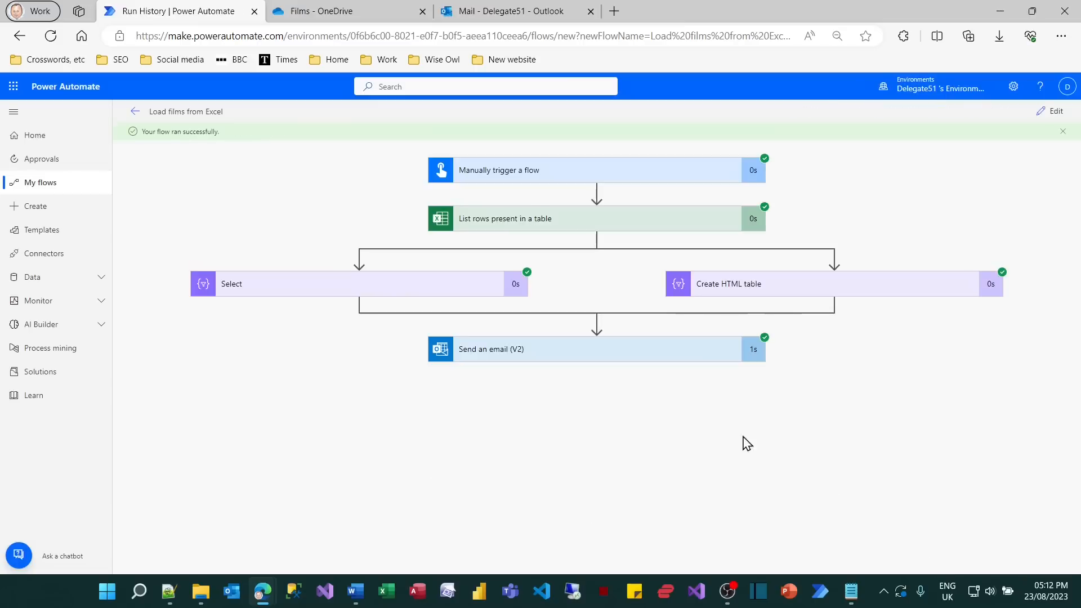
{"action": "left_click", "coordinate": [626, 350]}
{"action": "left_click", "coordinate": [506, 14]}
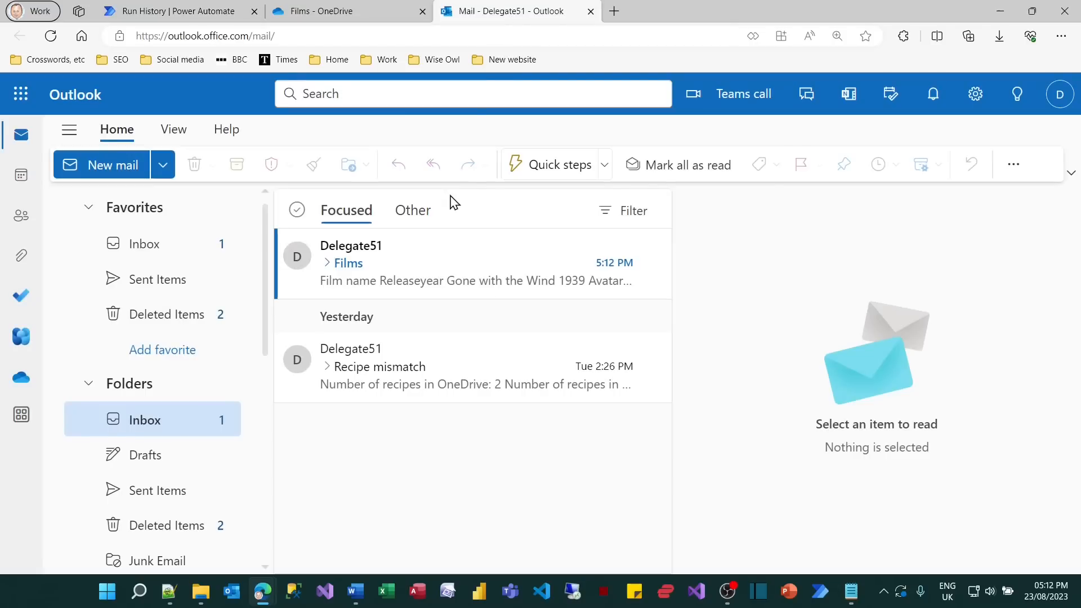
{"action": "left_click", "coordinate": [423, 278]}
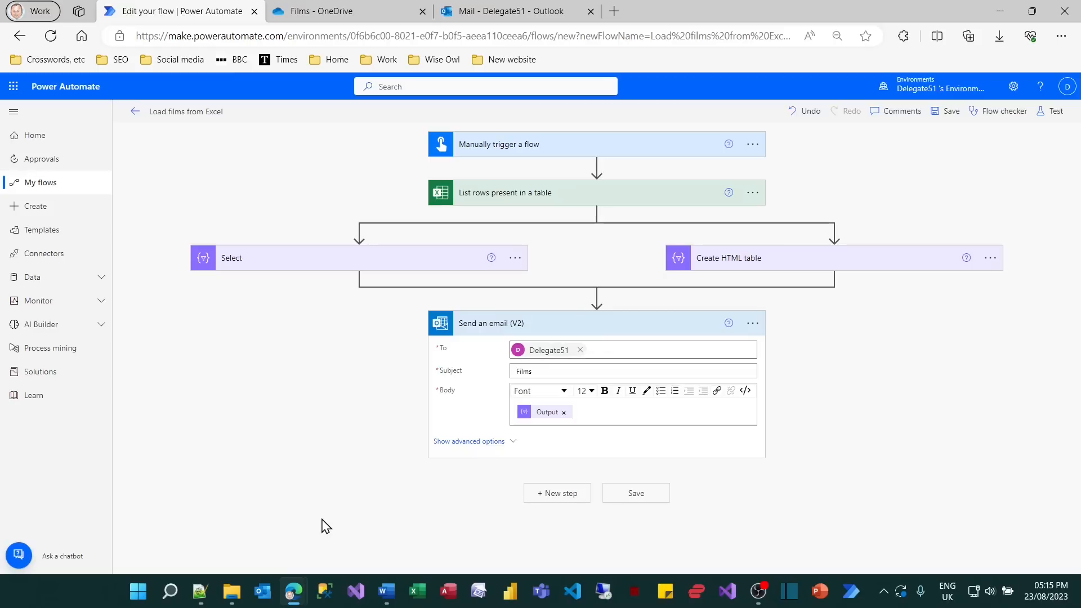
Add an empty line above the Output token in the email body of the Send an email action.
{"action": "left_click", "coordinate": [598, 413]}
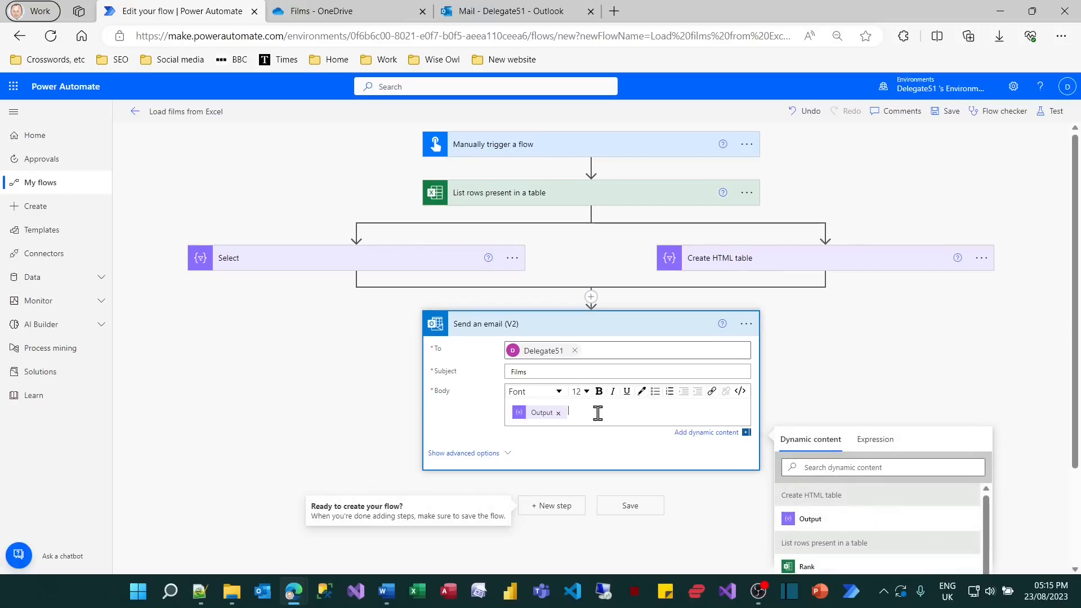
{"action": "key", "text": "Return"}
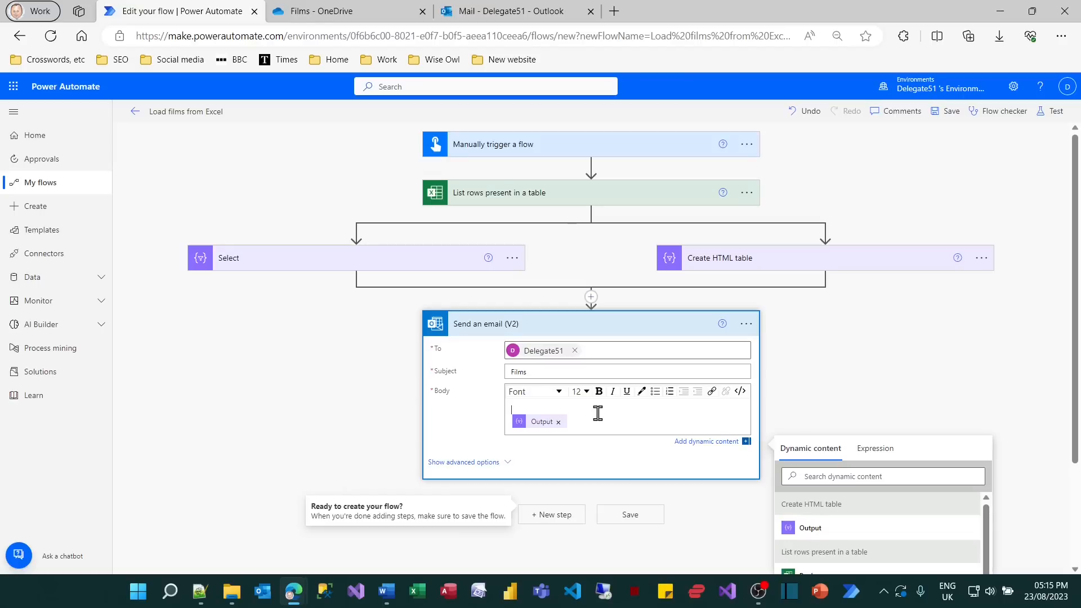
Switch to File Explorer, open "HTML table styling.txt" from the Films folder and review its table border and background colour rules.
{"action": "mouse_move", "coordinate": [232, 591]}
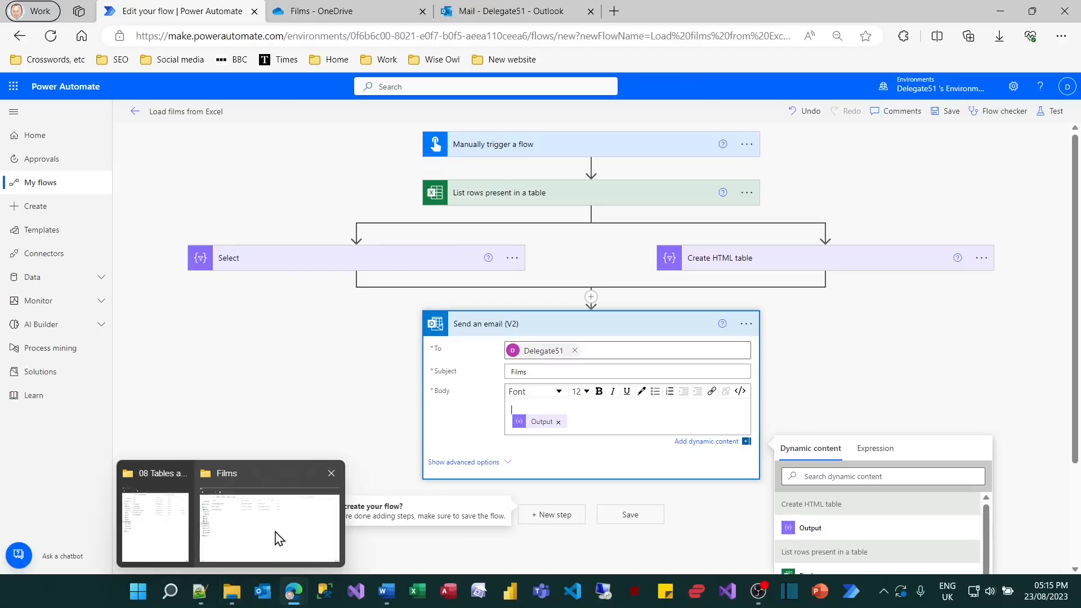
{"action": "left_click", "coordinate": [279, 537]}
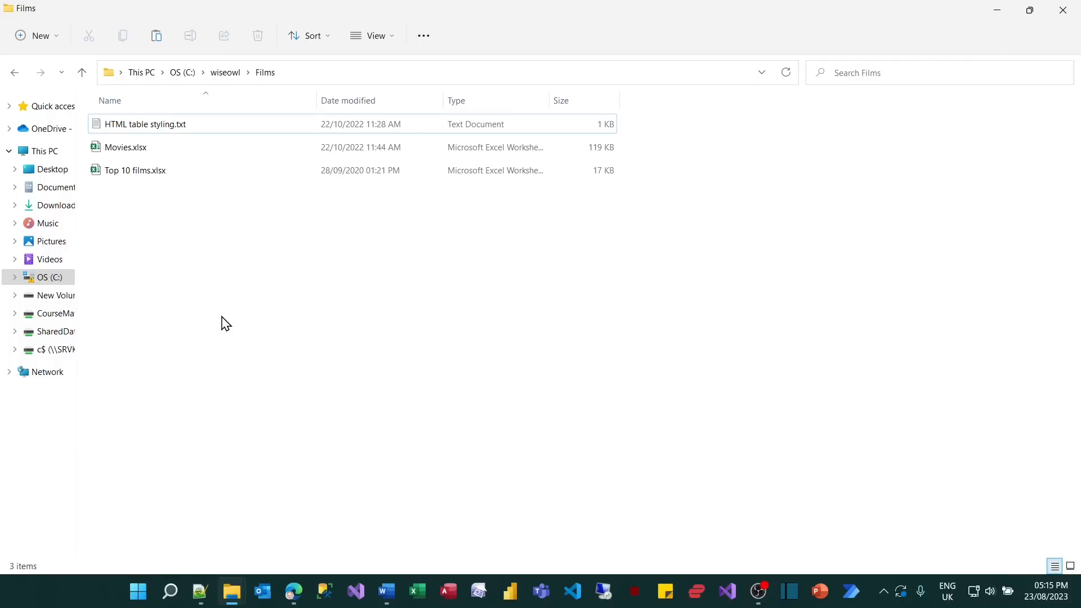
{"action": "double_click", "coordinate": [183, 125]}
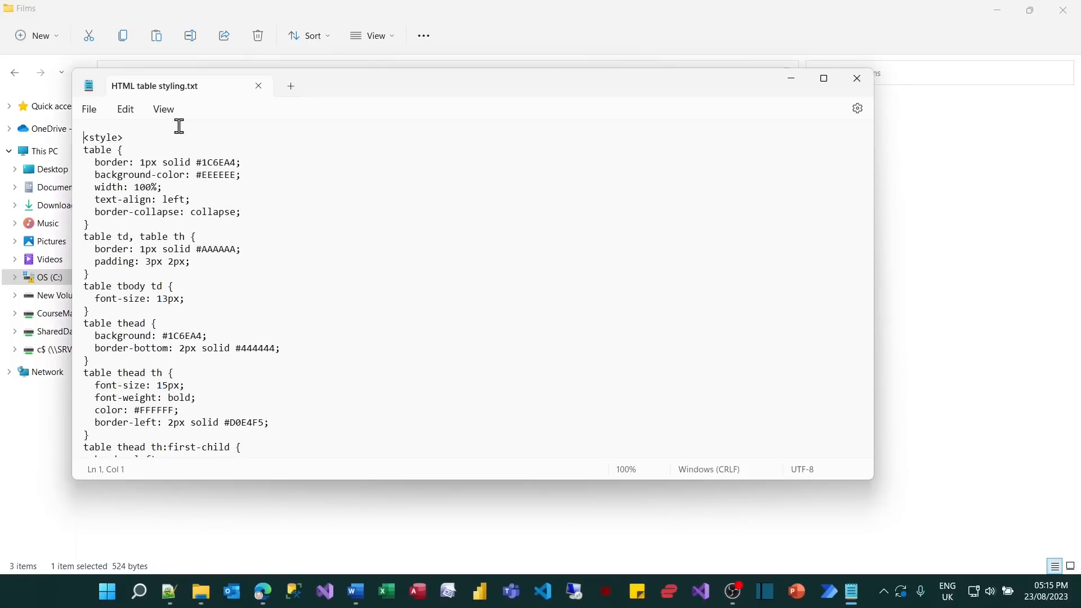
{"action": "left_click", "coordinate": [826, 80]}
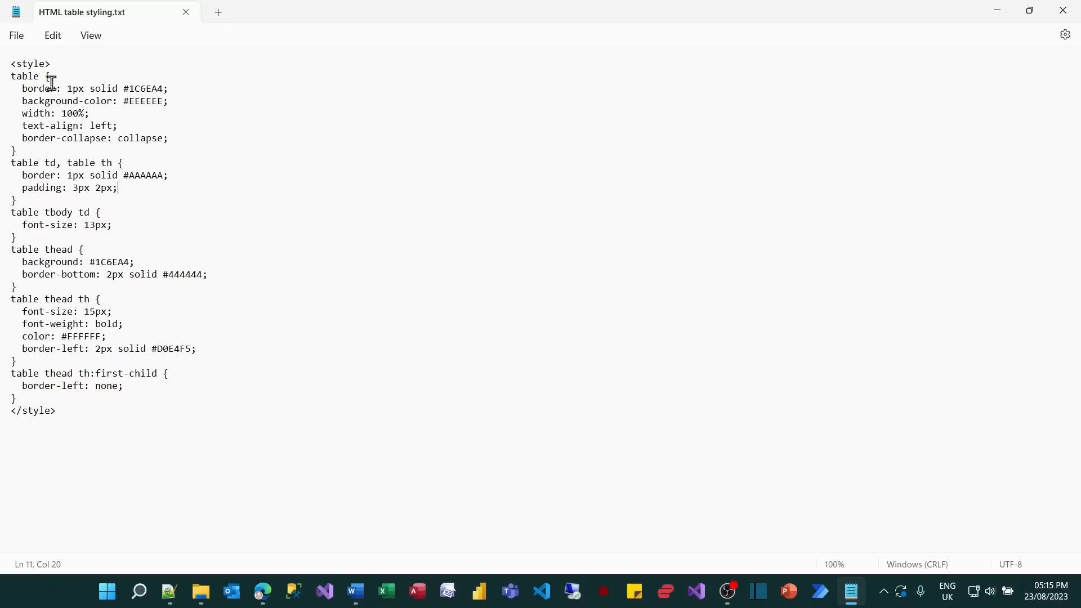
{"action": "double_click", "coordinate": [31, 78]}
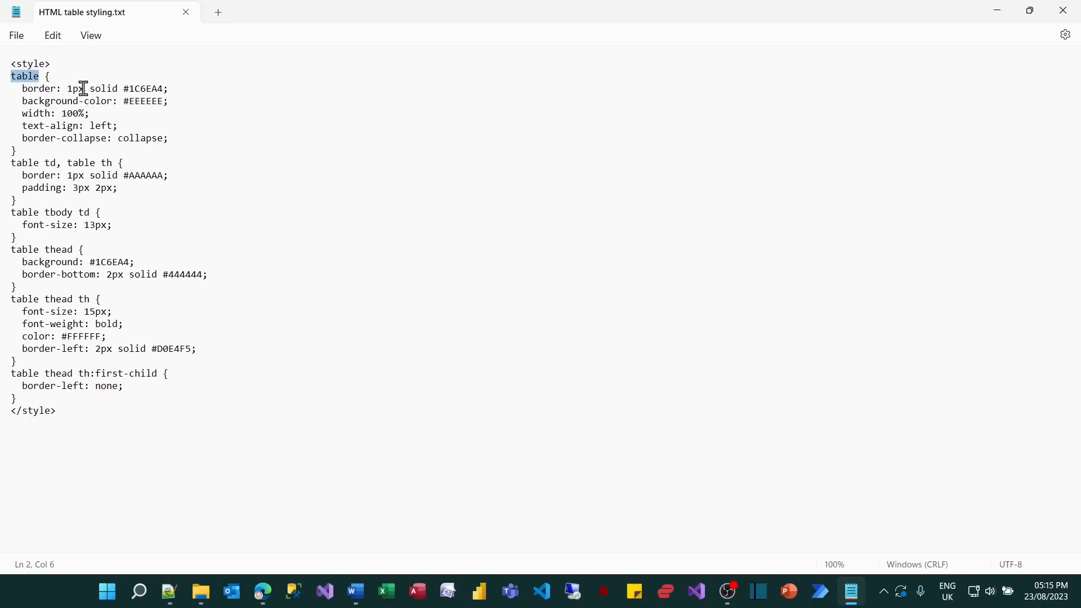
{"action": "double_click", "coordinate": [139, 88]}
{"action": "double_click", "coordinate": [139, 101]}
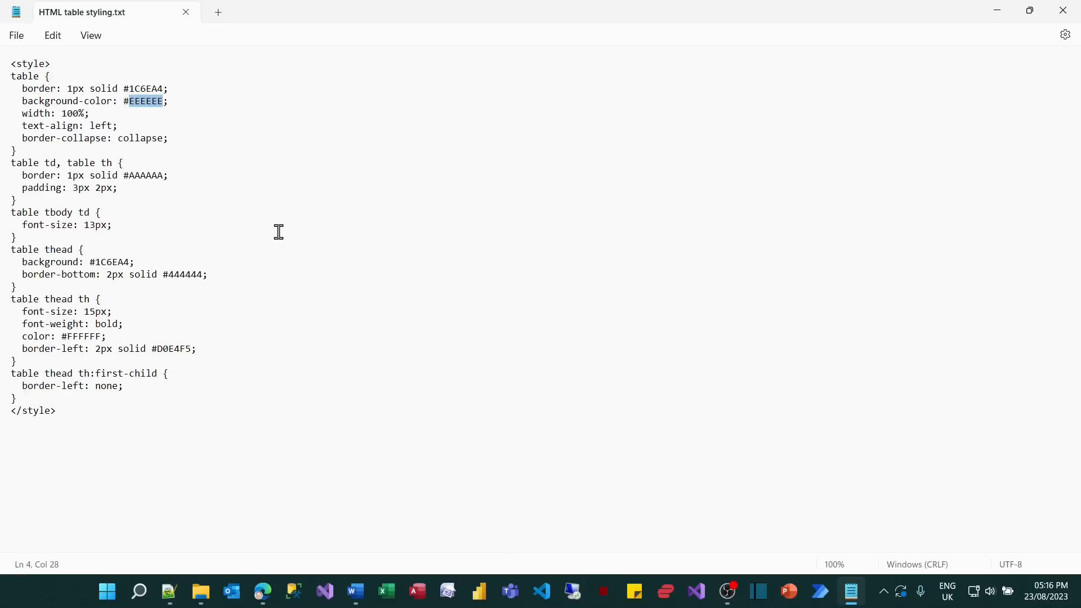
Copy the entire style block from the text file, close the file and switch back to the flow in Power Automate.
{"action": "left_click_drag", "start_coordinate": [109, 427], "coordinate": [12, 73]}
{"action": "left_click", "coordinate": [259, 249]}
{"action": "key", "text": "ctrl+a"}
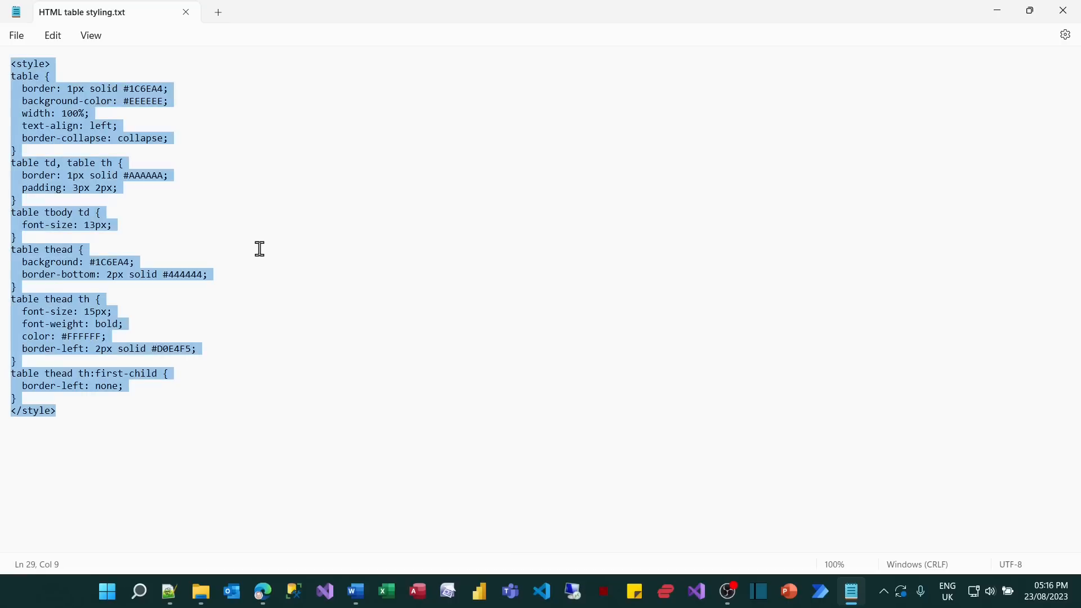
{"action": "left_click", "coordinate": [186, 12]}
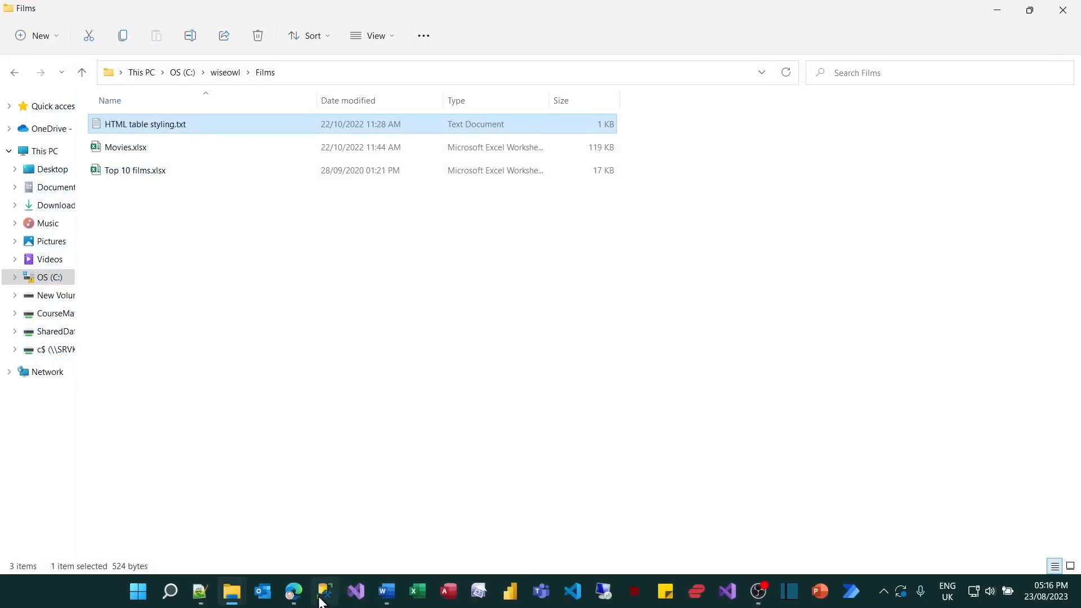
{"action": "mouse_move", "coordinate": [293, 592]}
{"action": "left_click", "coordinate": [346, 535]}
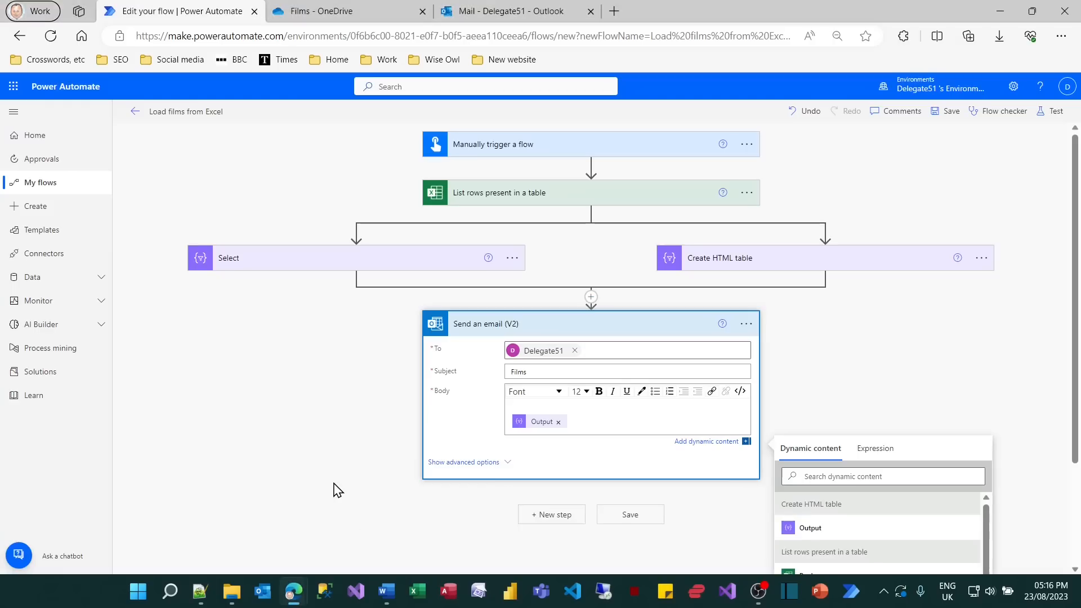
Insert an Initialize variable action directly before the Send an email action and name the variable css.
{"action": "left_click", "coordinate": [591, 297]}
{"action": "left_click", "coordinate": [620, 315]}
{"action": "type", "text": "initialise"}
{"action": "left_click", "coordinate": [467, 515]}
{"action": "left_click", "coordinate": [572, 351]}
{"action": "type", "text": "css"}
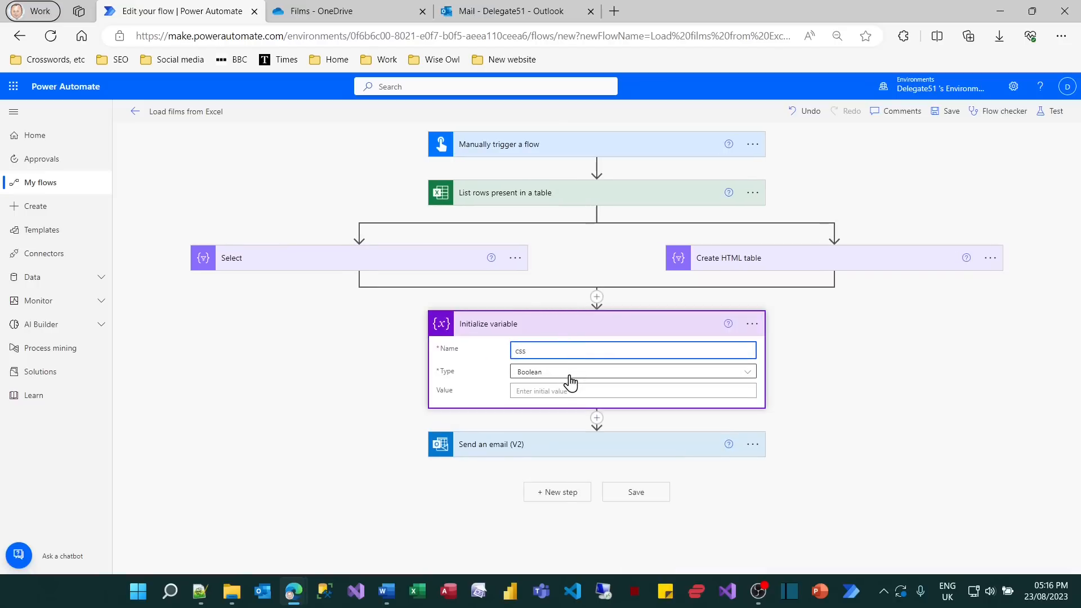
Set the css variable's type to String and paste the copied style block as its value.
{"action": "left_click", "coordinate": [570, 376]}
{"action": "left_click", "coordinate": [550, 447]}
{"action": "left_click", "coordinate": [557, 397]}
{"action": "key", "text": "ctrl+v"}
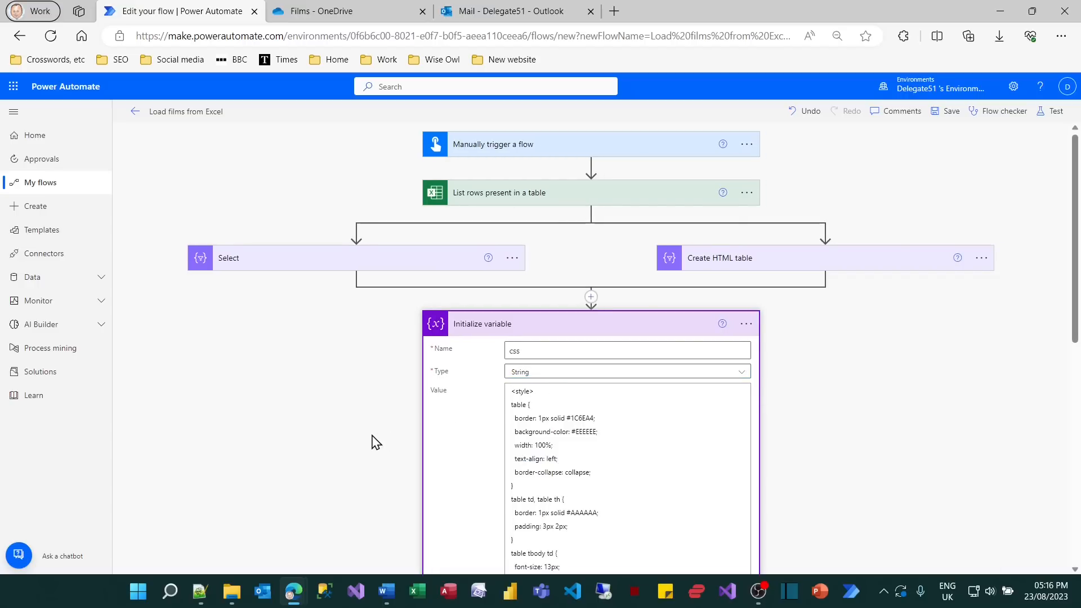
Insert the css variable into the body of the Send an email action, on the line above the Output token.
{"action": "scroll", "coordinate": [376, 443], "scroll_direction": "down", "scroll_amount": 10}
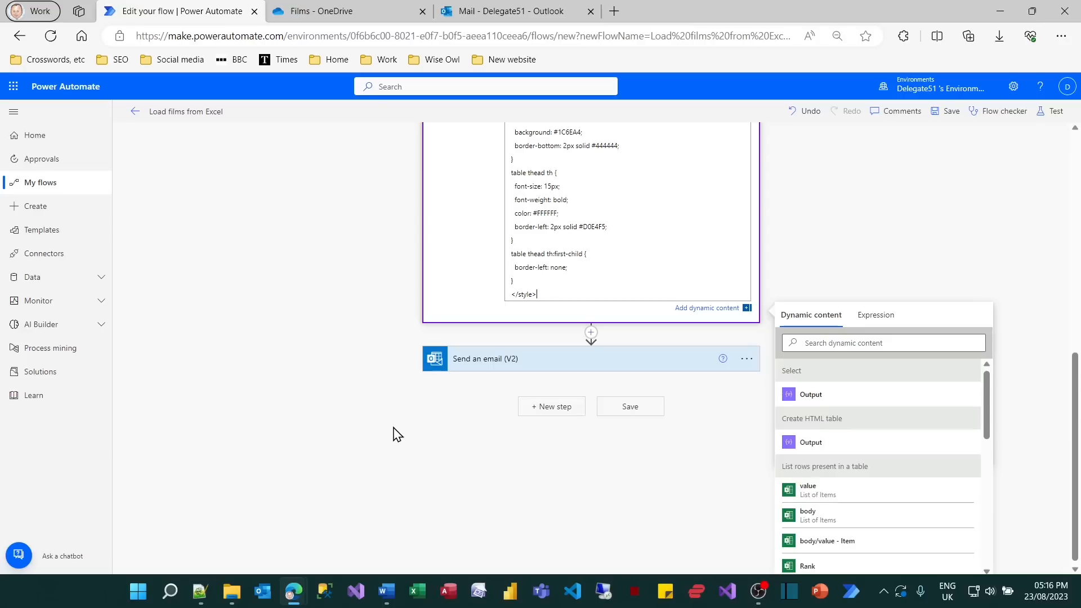
{"action": "left_click", "coordinate": [529, 368]}
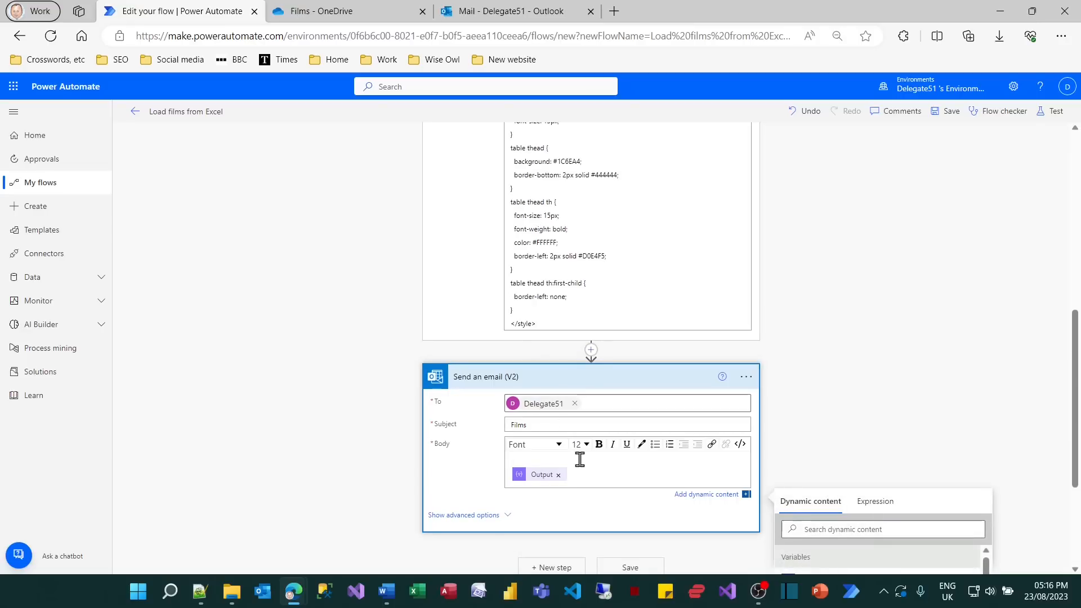
{"action": "scroll", "coordinate": [901, 377], "scroll_direction": "down", "scroll_amount": 2}
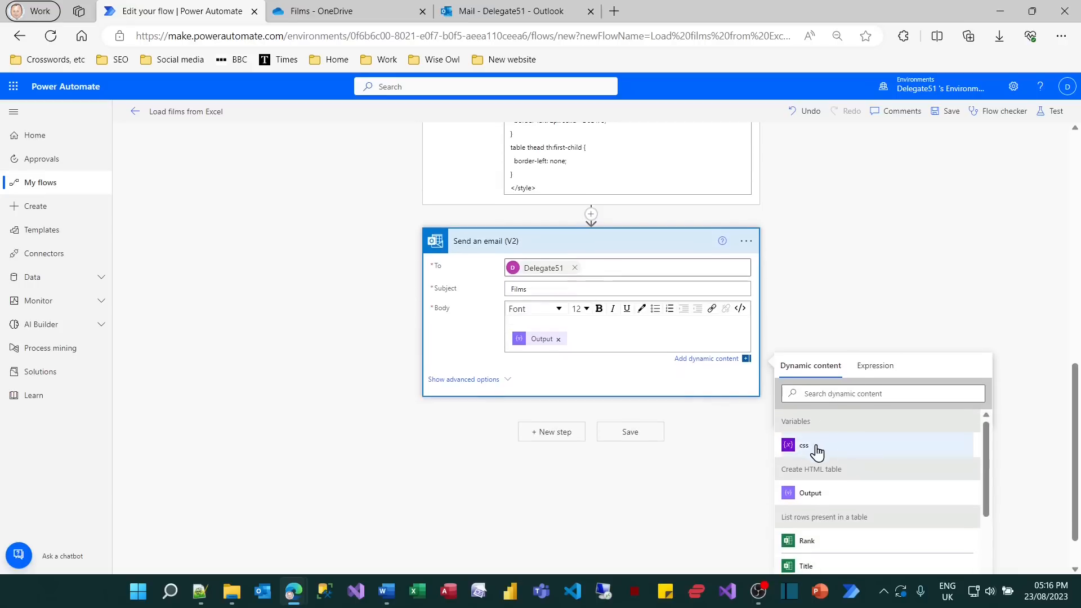
{"action": "left_click", "coordinate": [806, 449]}
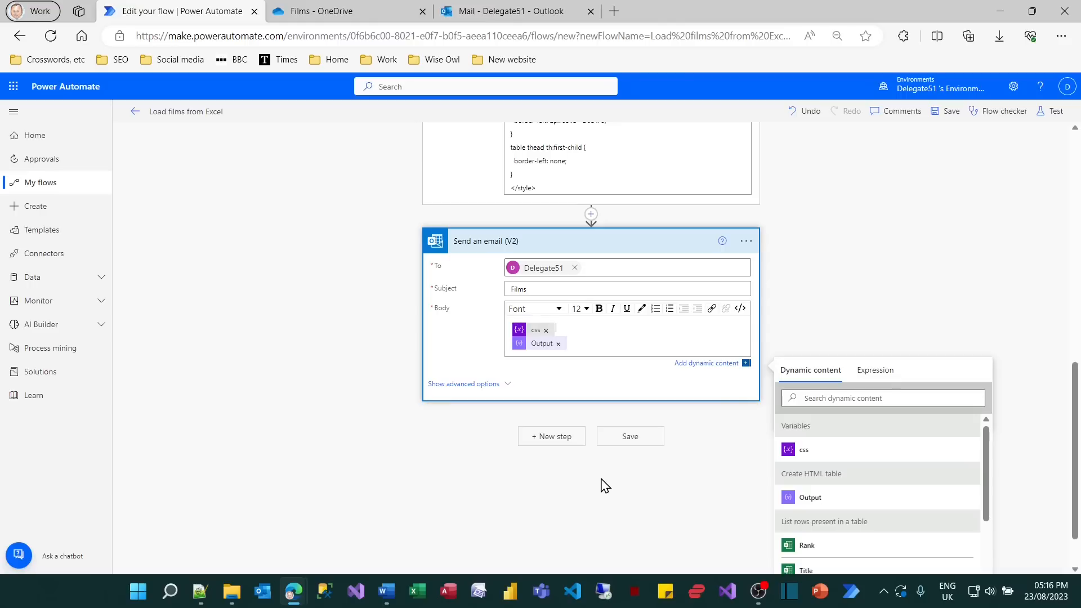
Save the Load films from Excel flow and run it as a test.
{"action": "left_click", "coordinate": [621, 436]}
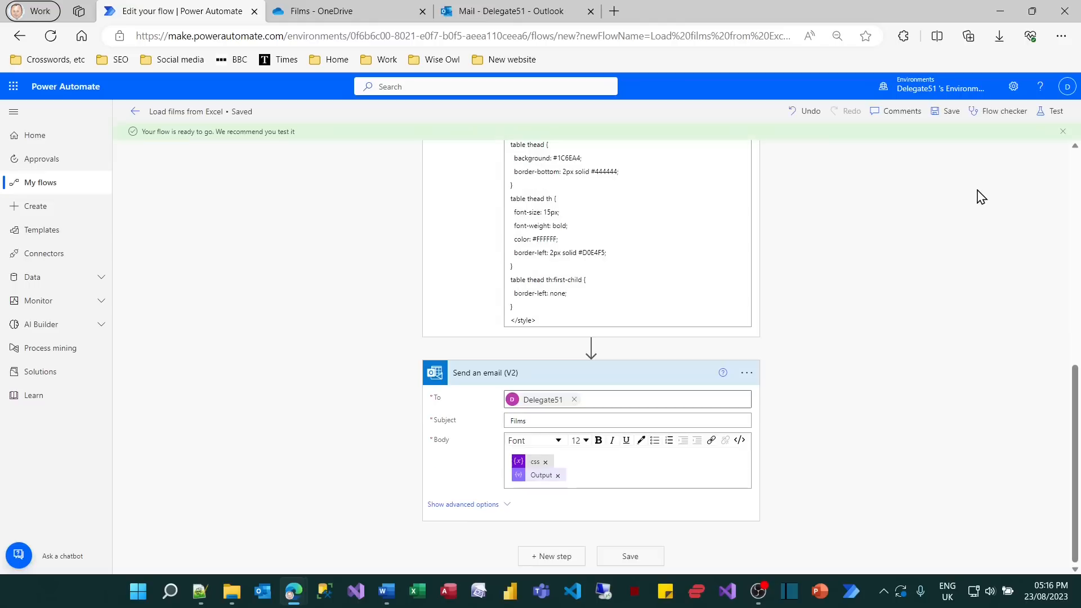
{"action": "left_click", "coordinate": [1051, 111]}
{"action": "left_click", "coordinate": [919, 559]}
{"action": "left_click", "coordinate": [919, 557]}
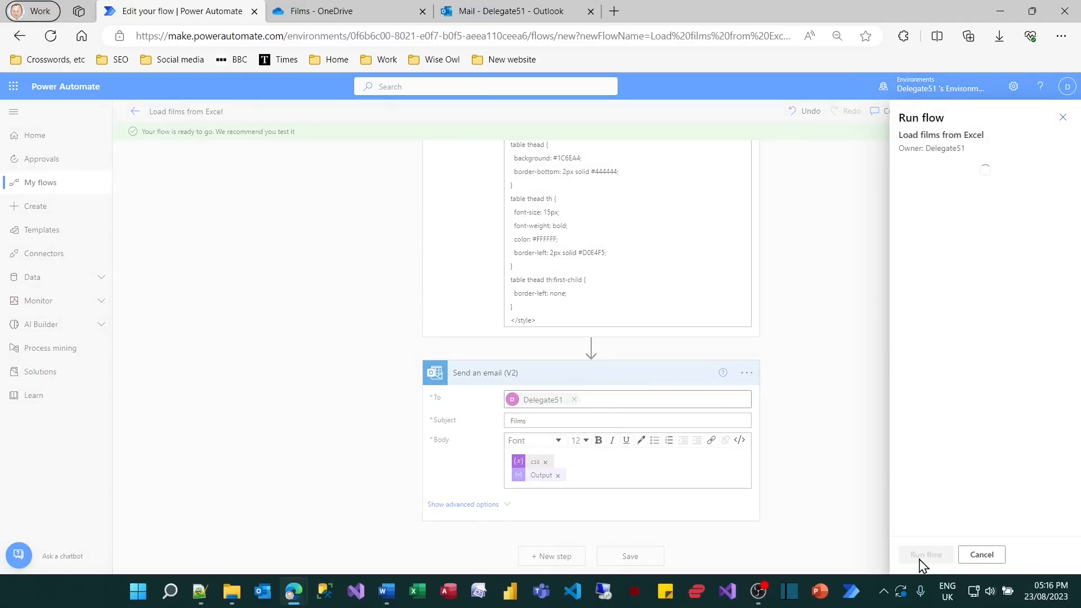
{"action": "left_click", "coordinate": [921, 556]}
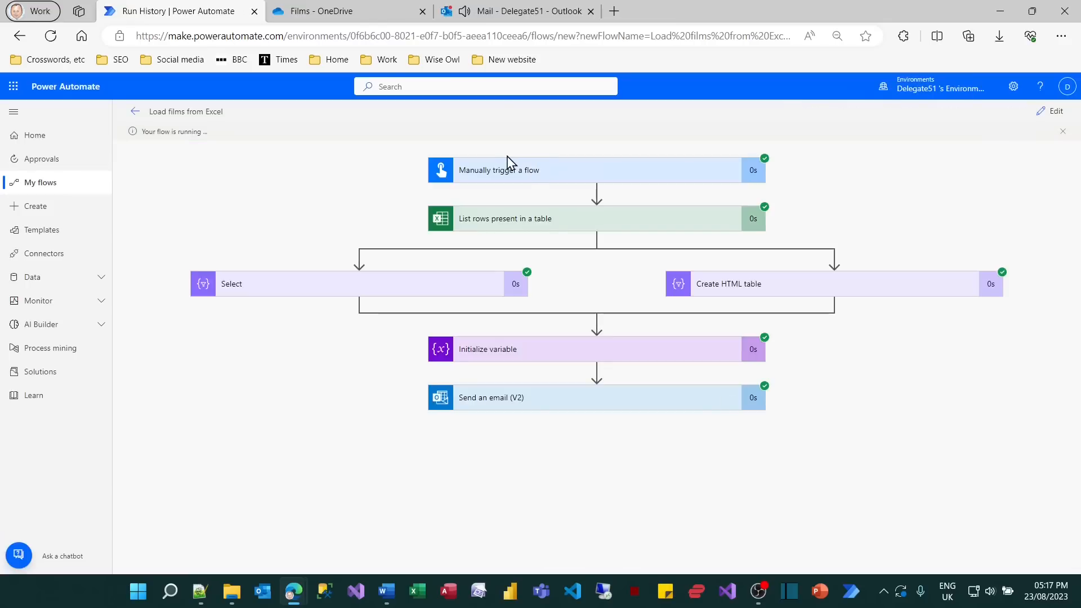
Switch to Outlook, open the newest "Films" email and check the formatting of its film table.
{"action": "left_click", "coordinate": [512, 11]}
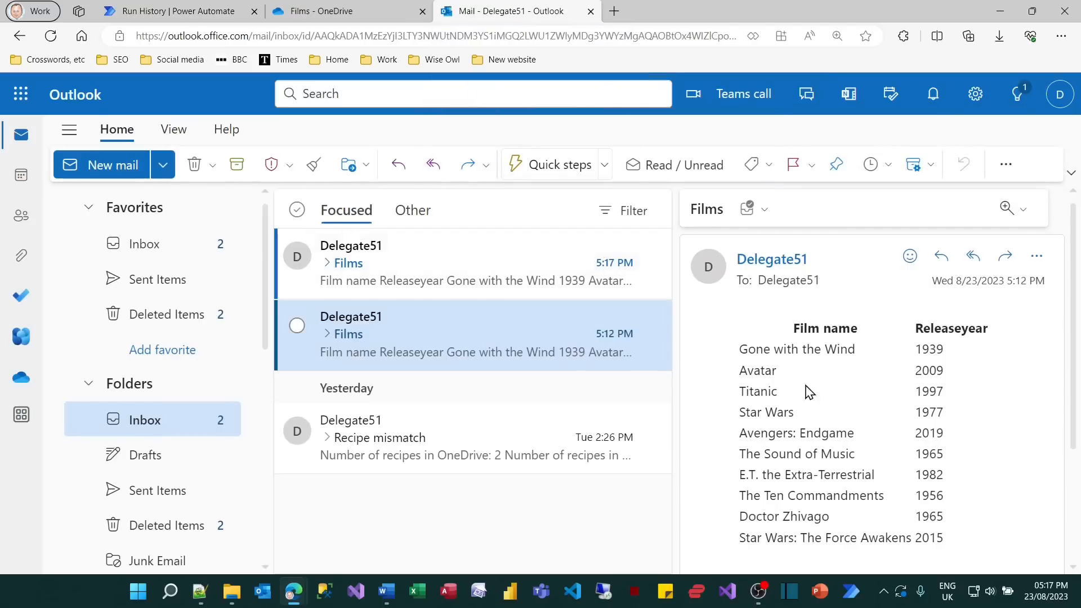
{"action": "left_click", "coordinate": [556, 281]}
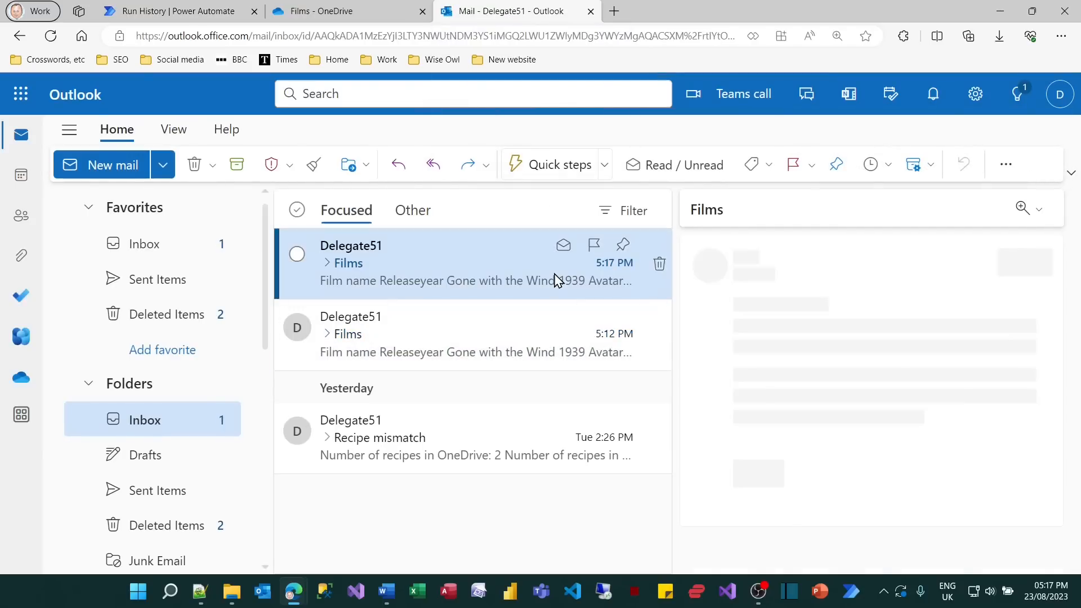
{"action": "scroll", "coordinate": [726, 411], "scroll_direction": "down", "scroll_amount": 3}
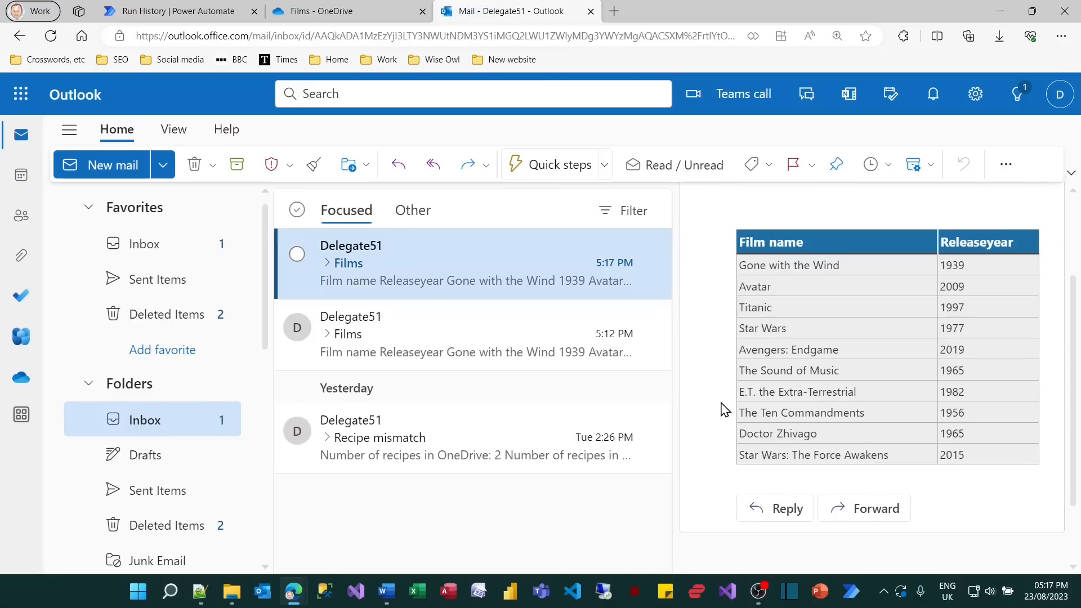
Switch back to Power Automate and create an instant cloud flow named "Show Excel lists" with the Manually trigger a flow trigger.
{"action": "left_click", "coordinate": [165, 9]}
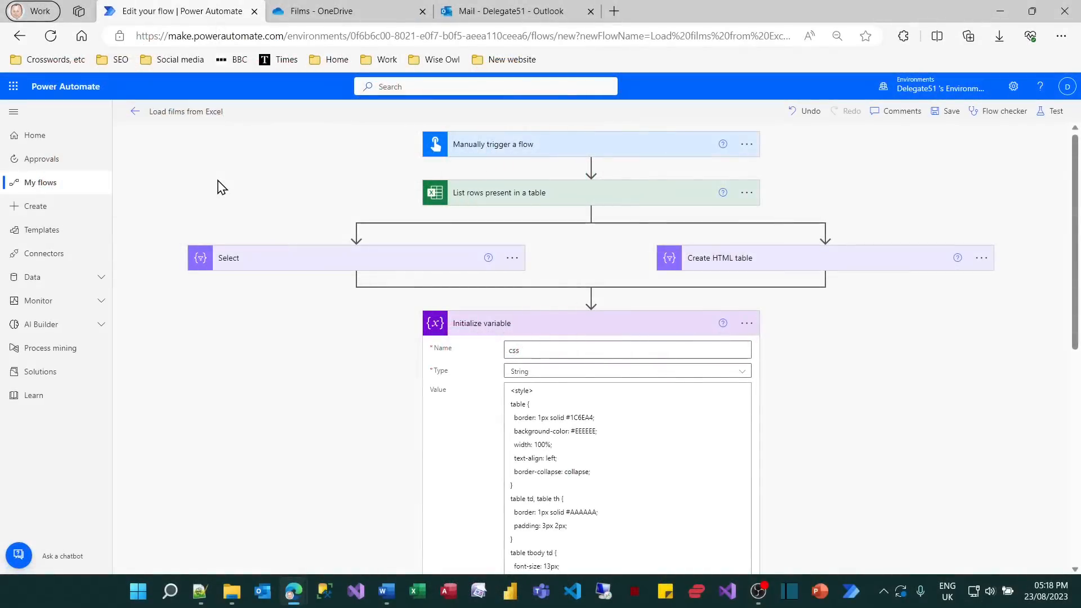
{"action": "left_click", "coordinate": [48, 209]}
{"action": "left_click", "coordinate": [330, 247]}
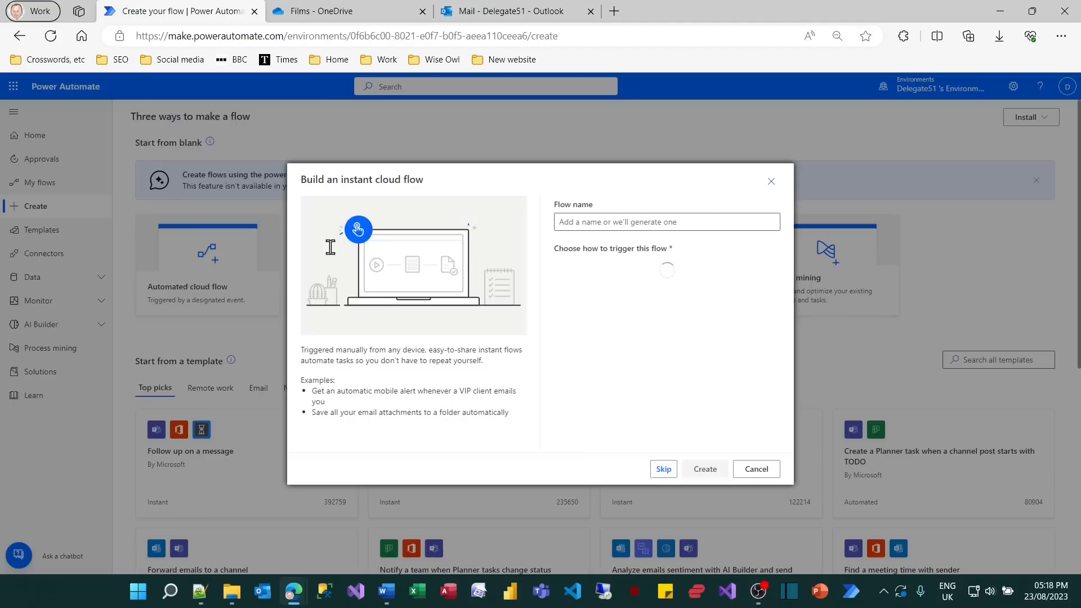
{"action": "type", "text": "Show Excel"}
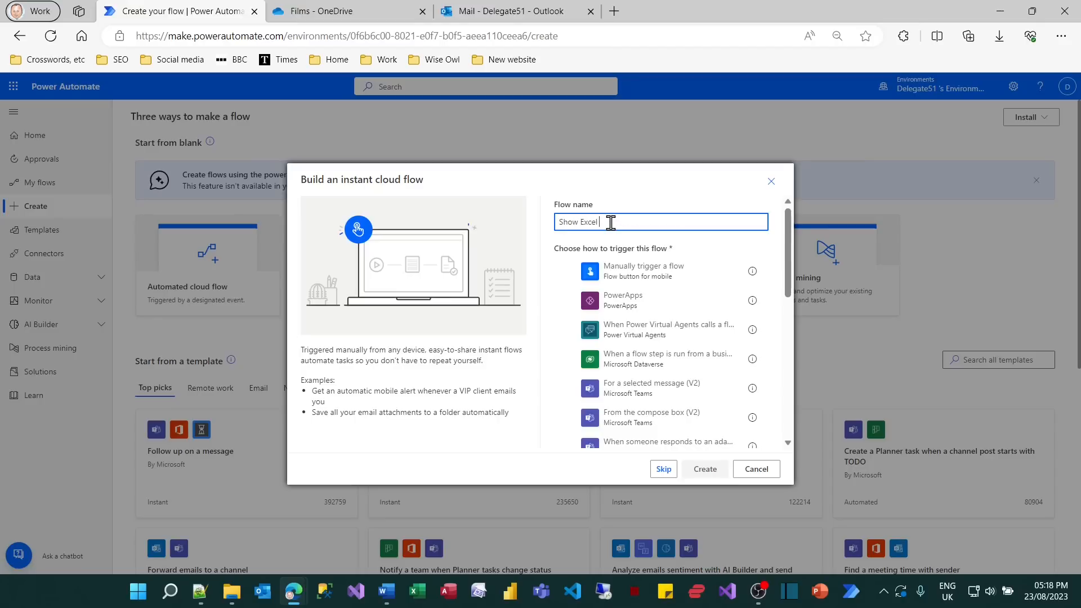
{"action": "type", "text": " lists"}
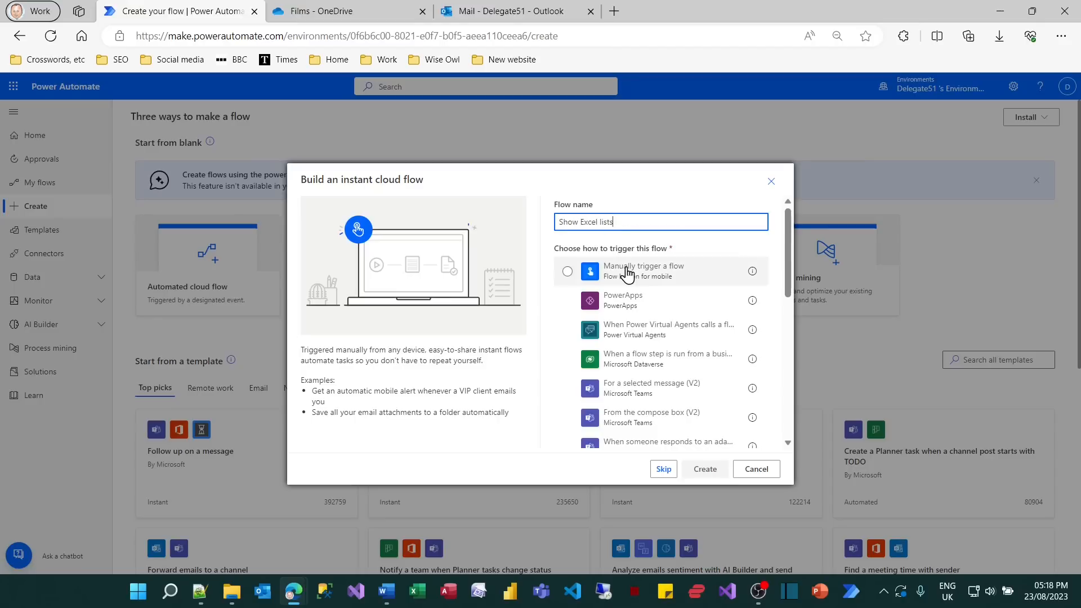
{"action": "left_click", "coordinate": [648, 270]}
{"action": "left_click", "coordinate": [710, 470]}
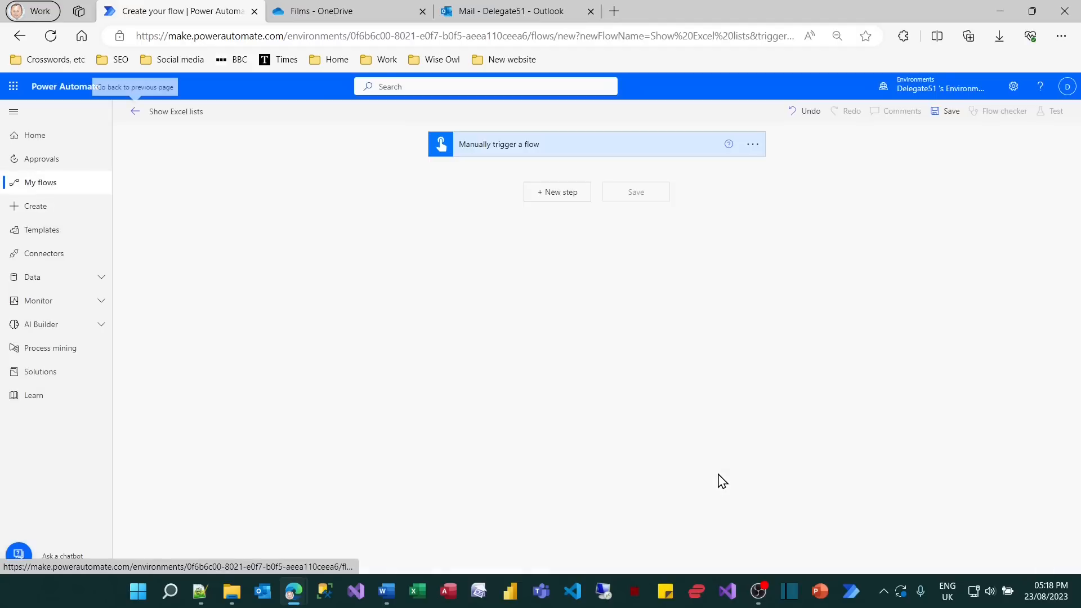
Add the Excel Online (Business) Get worksheets action after the manual trigger.
{"action": "left_click", "coordinate": [570, 194]}
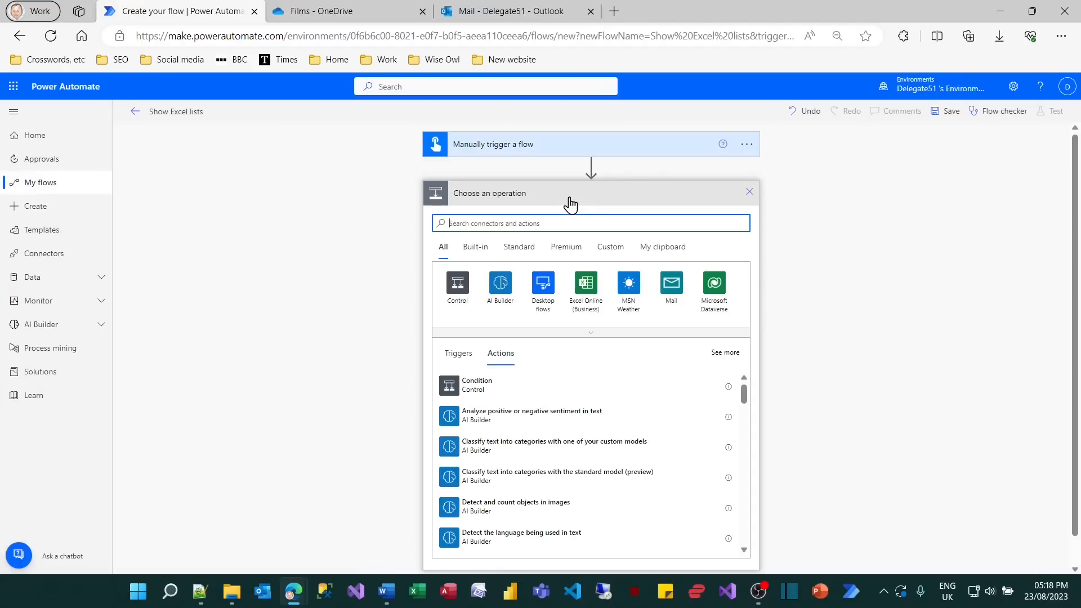
{"action": "left_click", "coordinate": [598, 285]}
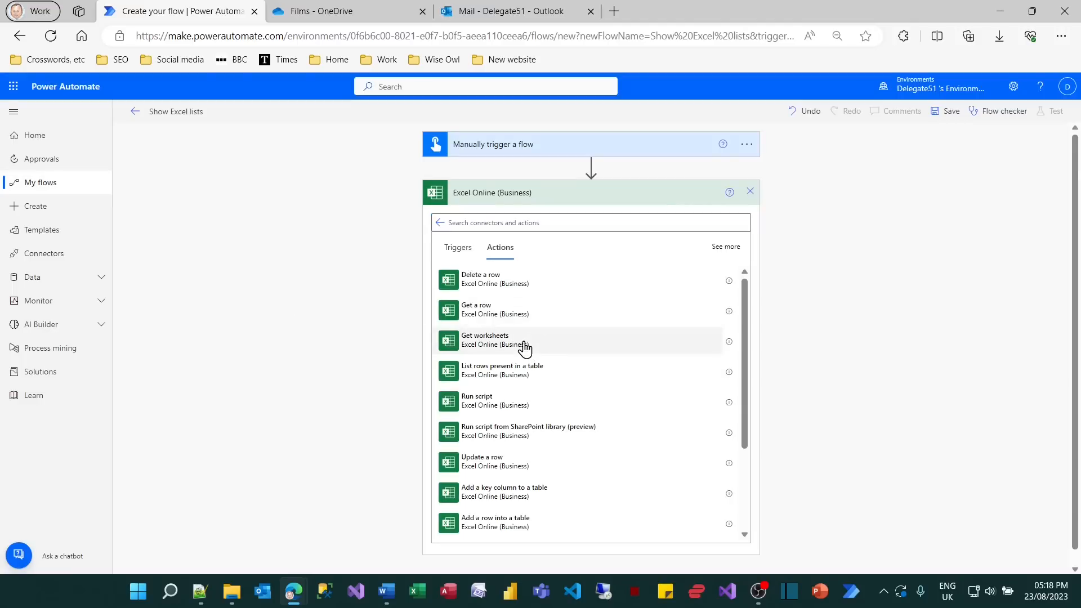
{"action": "left_click", "coordinate": [520, 348]}
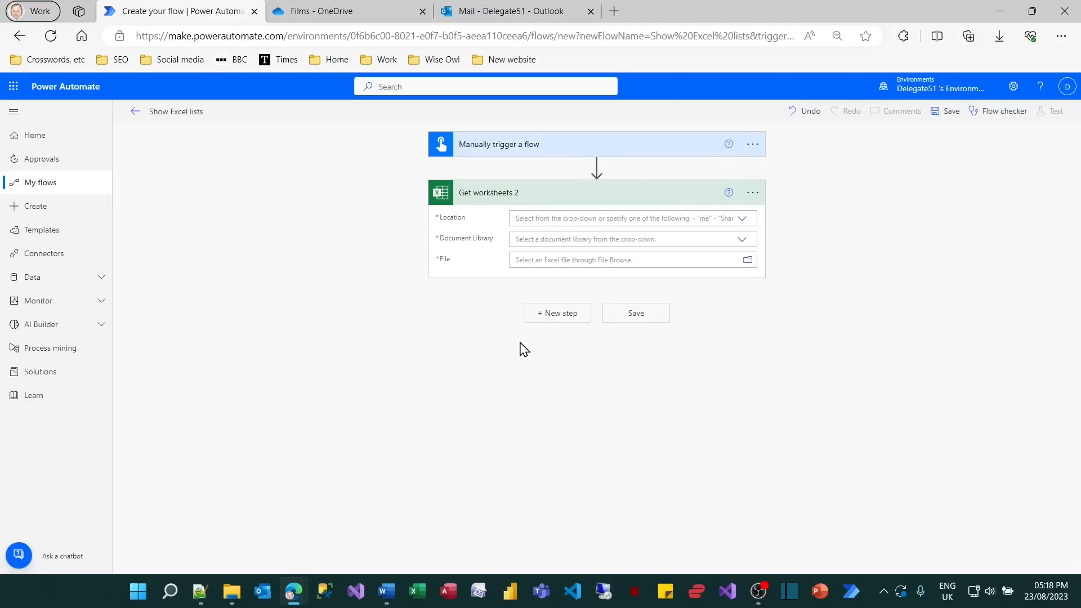
Point the Get worksheets action at OneDrive for Business, library OneDrive, file /Films/Top 10 films.xlsx, and save the flow.
{"action": "left_click", "coordinate": [744, 221]}
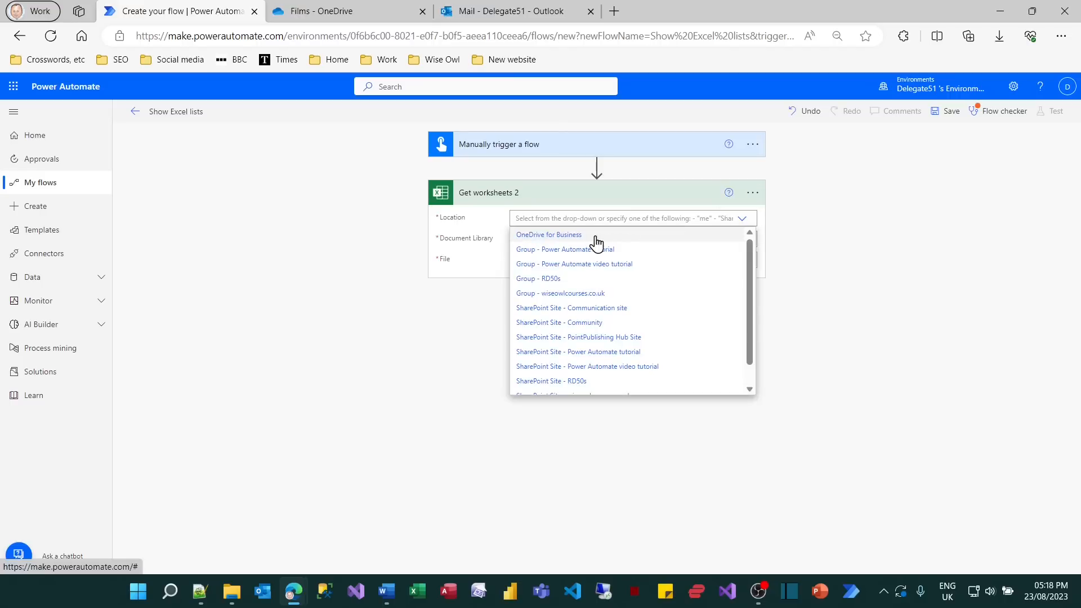
{"action": "left_click", "coordinate": [595, 237]}
{"action": "left_click", "coordinate": [742, 240]}
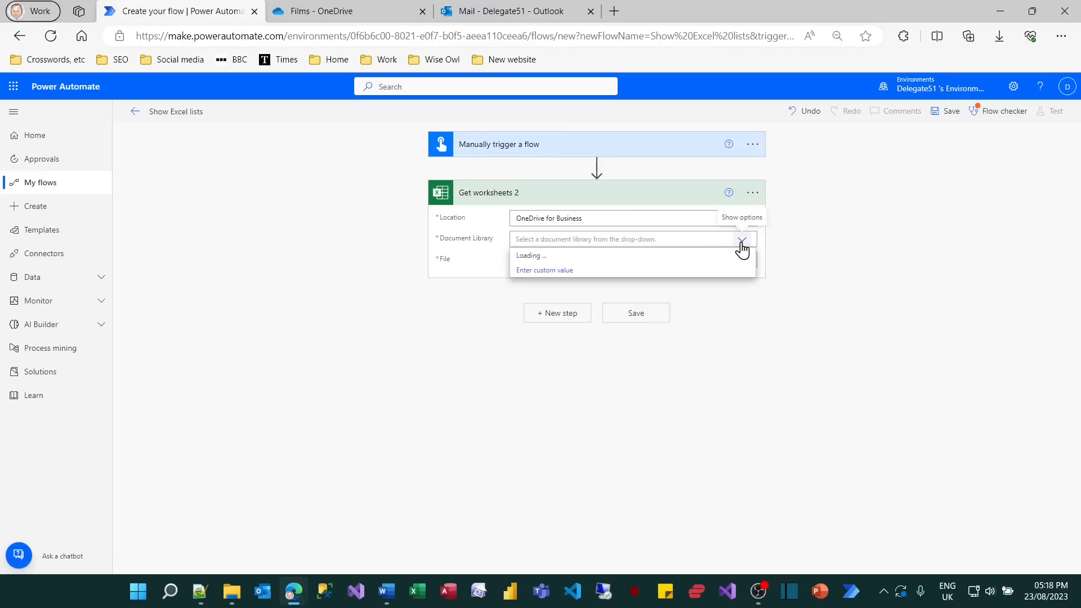
{"action": "left_click", "coordinate": [532, 256]}
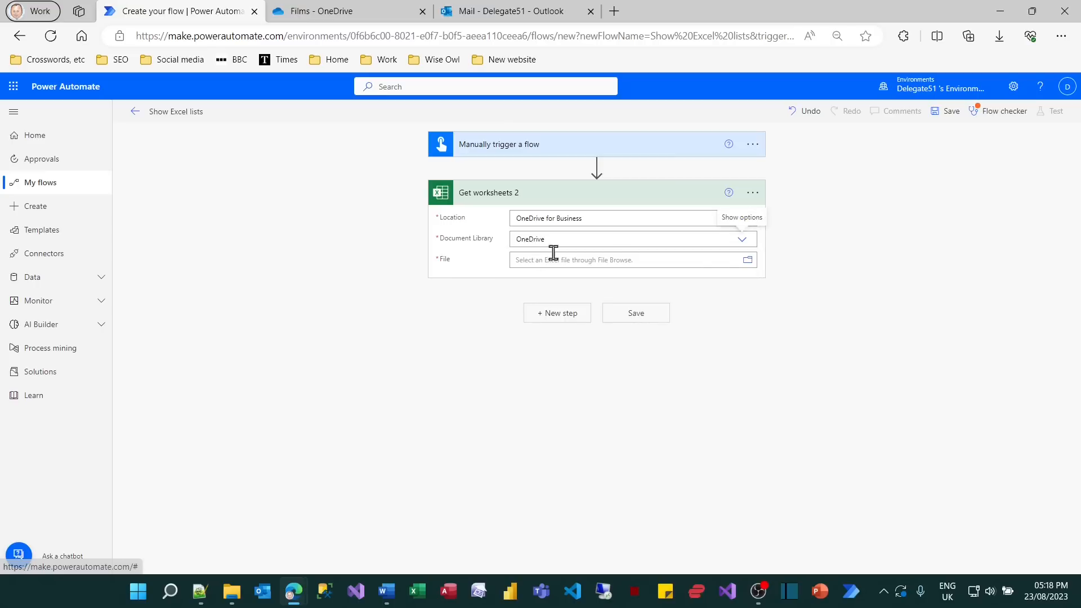
{"action": "left_click", "coordinate": [749, 262]}
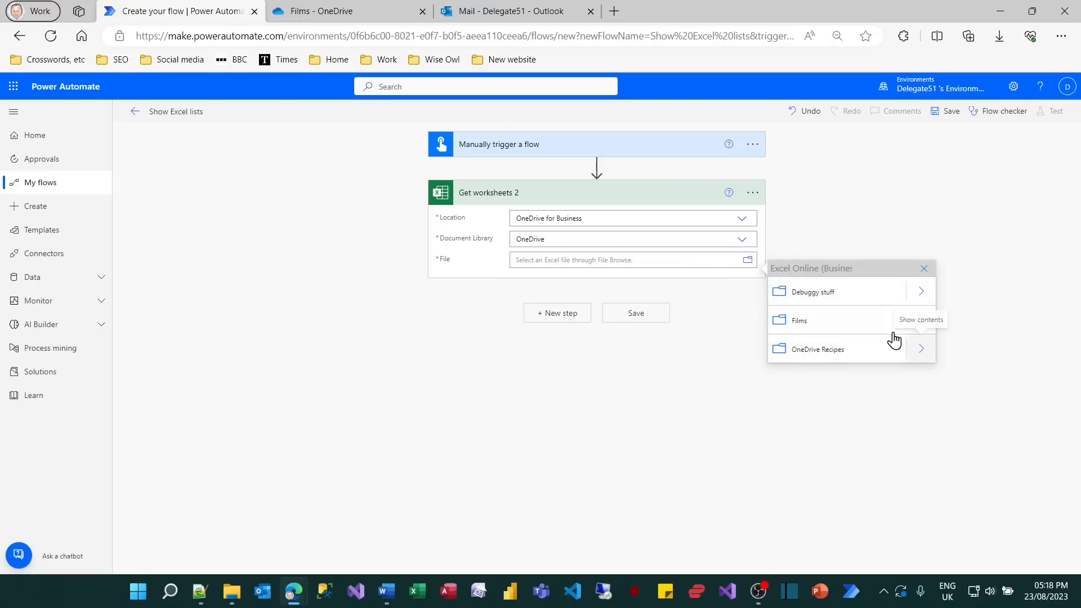
{"action": "left_click", "coordinate": [922, 320]}
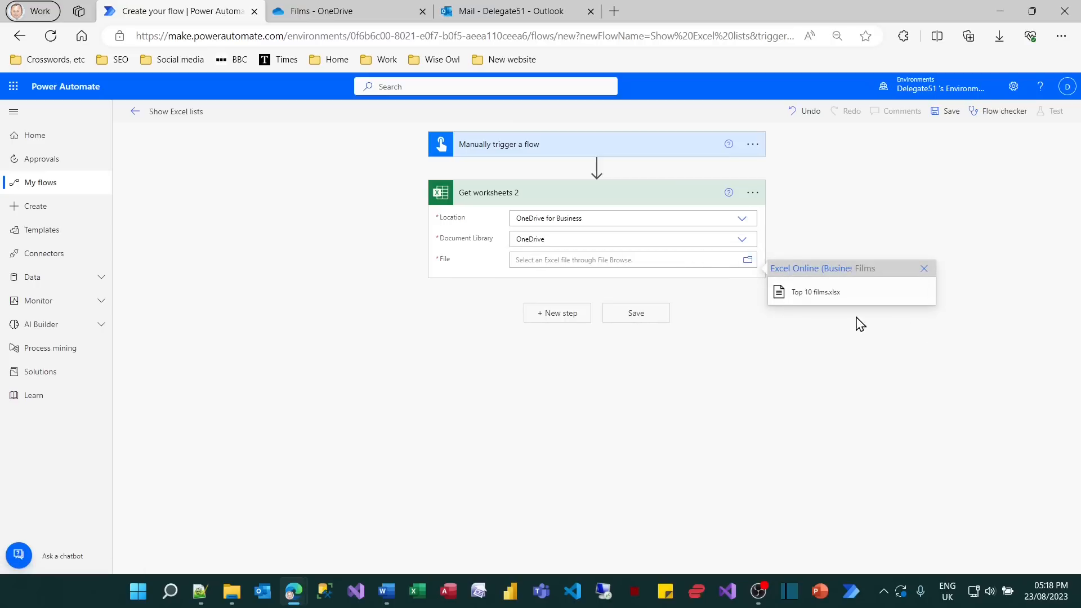
{"action": "left_click", "coordinate": [804, 300]}
{"action": "left_click", "coordinate": [644, 326]}
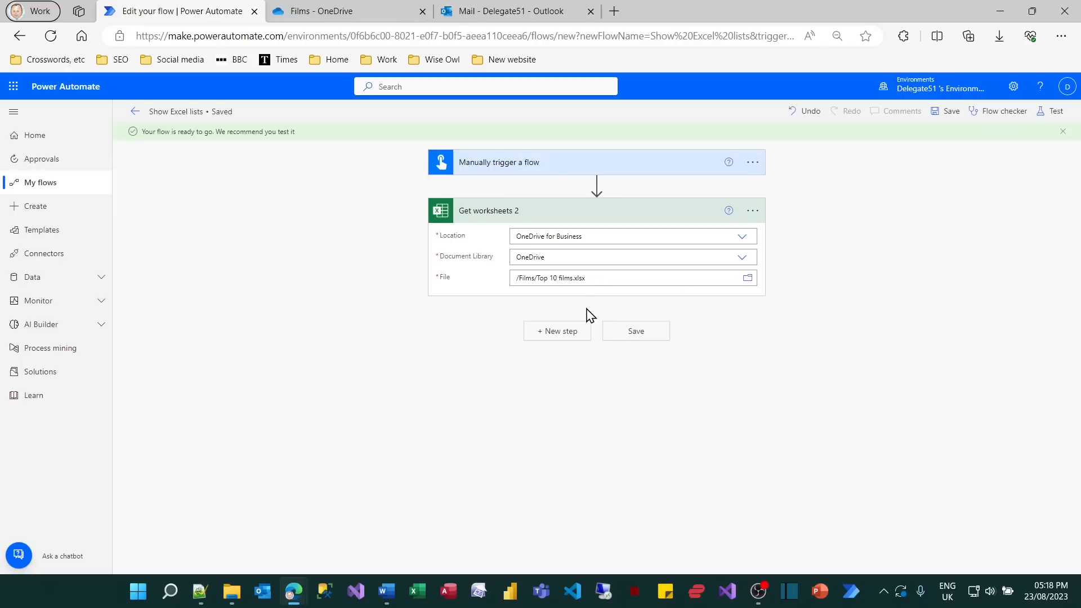
Add the Excel Online (Business) Get tables action after the Get worksheets action.
{"action": "left_click", "coordinate": [574, 337]}
{"action": "left_click", "coordinate": [589, 352]}
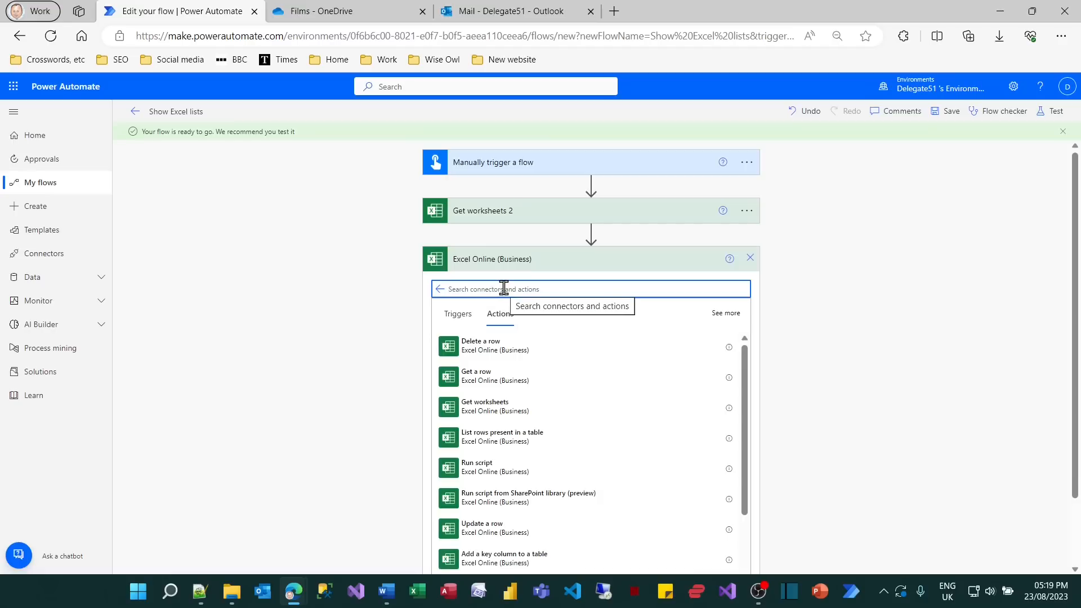
{"action": "scroll", "coordinate": [546, 377], "scroll_direction": "down", "scroll_amount": 3}
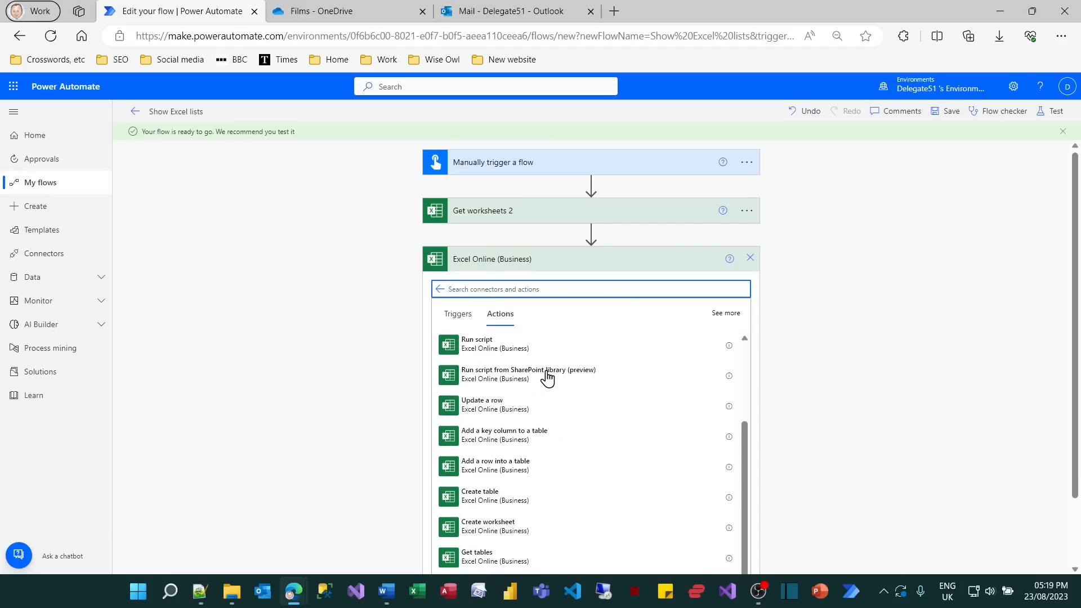
{"action": "left_click", "coordinate": [496, 556]}
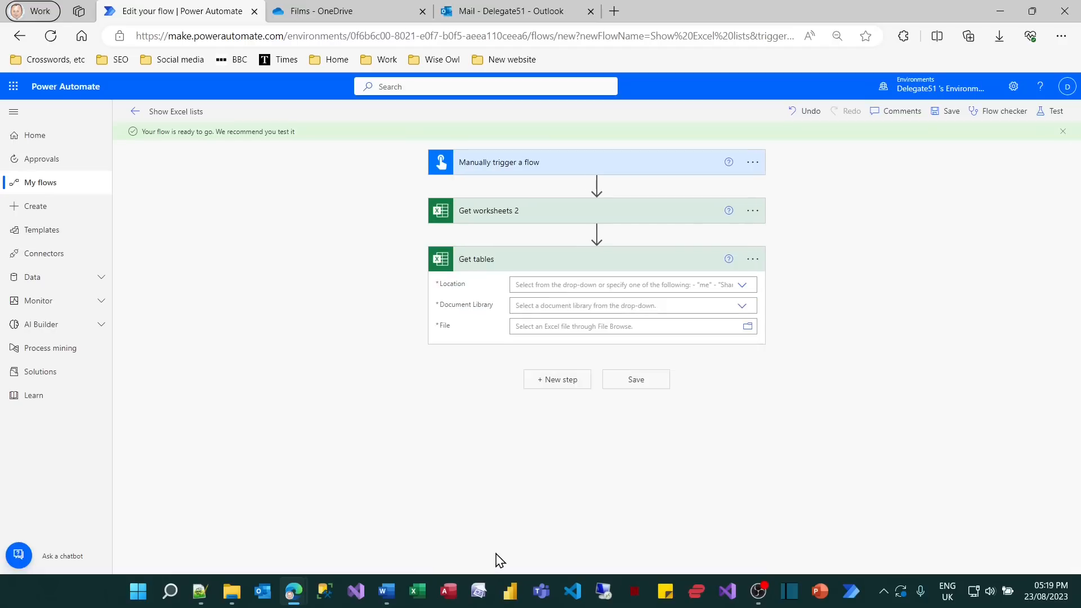
Point the Get tables action at OneDrive for Business, library OneDrive, file /Films/Top 10 films.xlsx.
{"action": "left_click", "coordinate": [743, 286]}
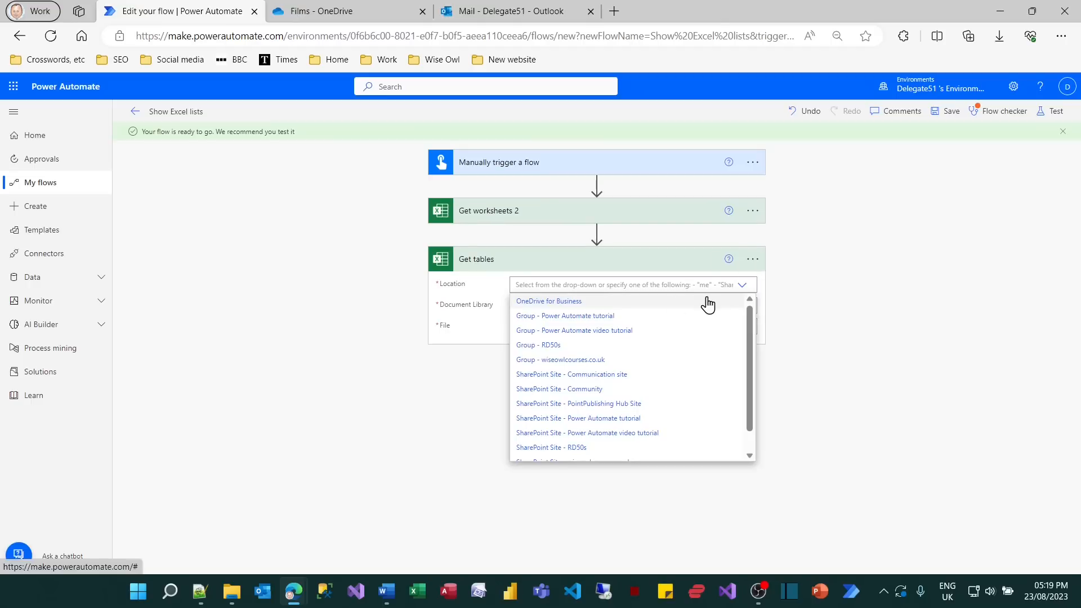
{"action": "left_click", "coordinate": [567, 304]}
{"action": "left_click", "coordinate": [743, 309]}
{"action": "left_click", "coordinate": [525, 323]}
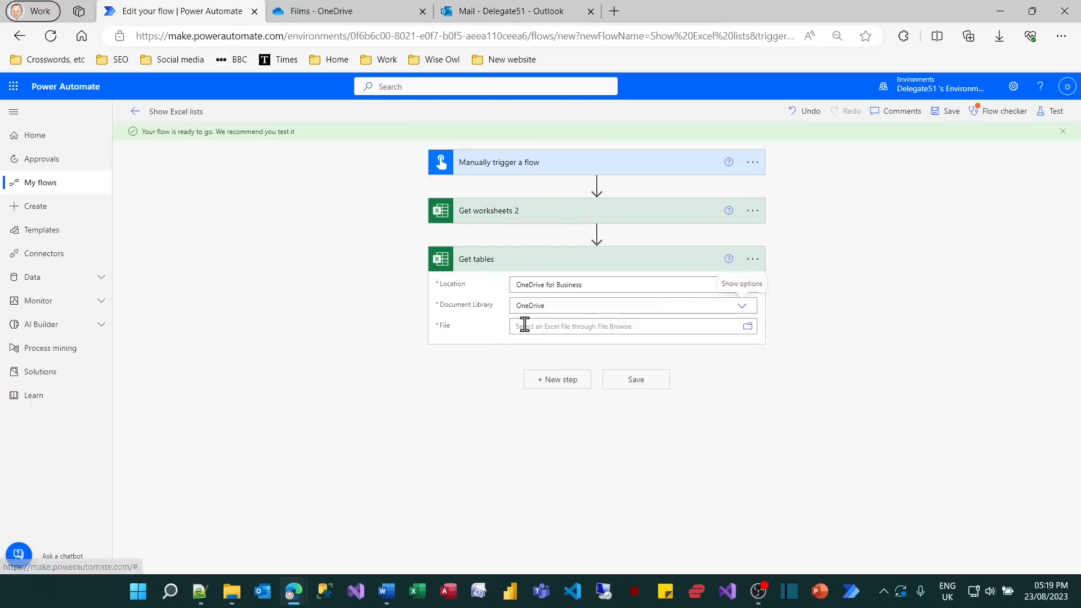
{"action": "left_click", "coordinate": [747, 327]}
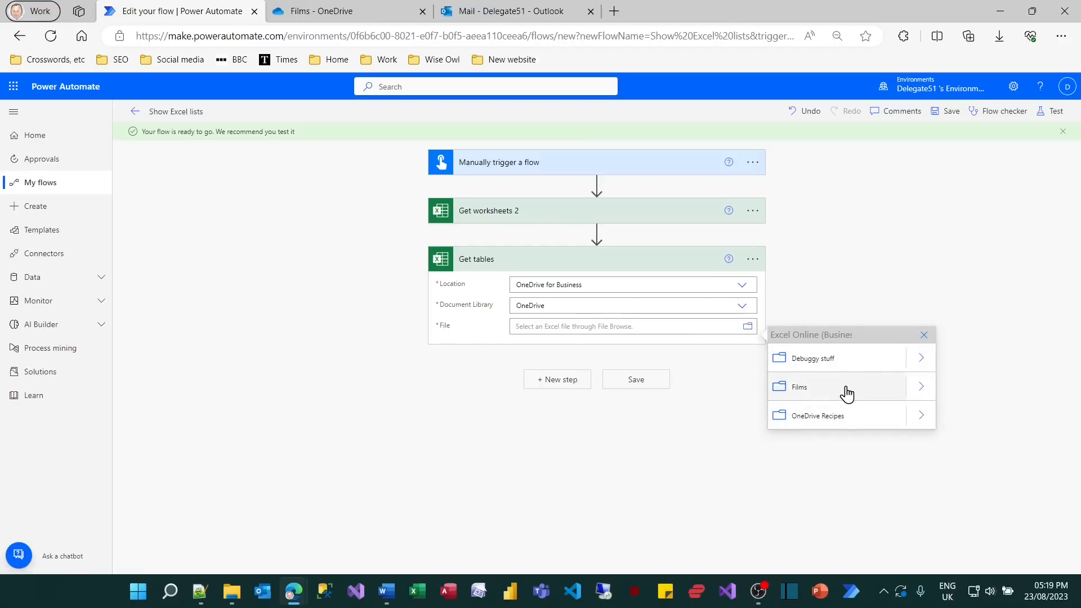
{"action": "left_click", "coordinate": [921, 387]}
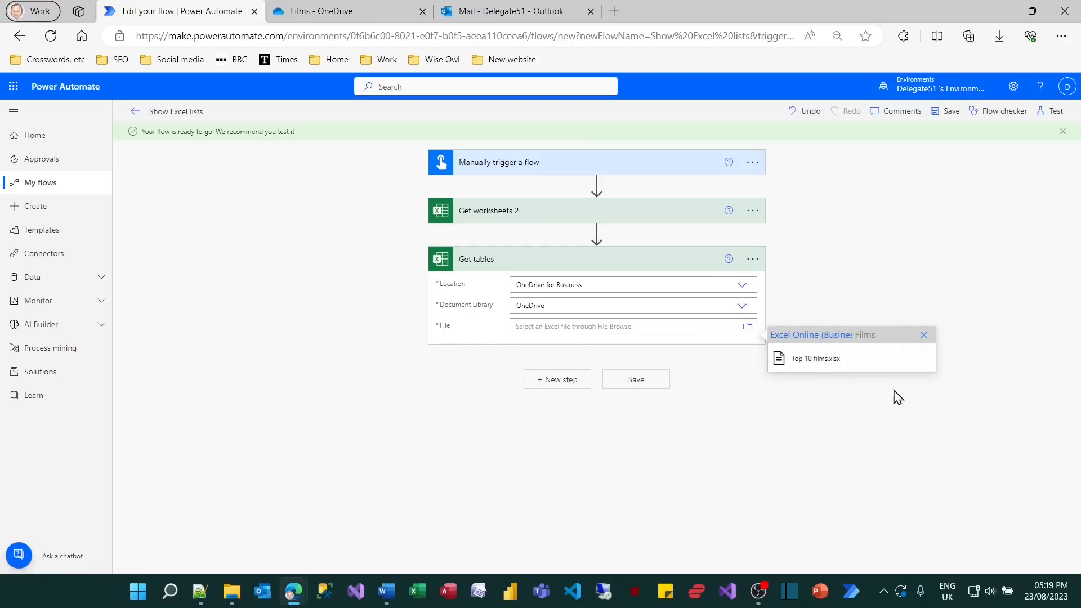
{"action": "left_click", "coordinate": [819, 368]}
Save the Show Excel lists flow and run it as a manual test.
{"action": "left_click", "coordinate": [635, 387]}
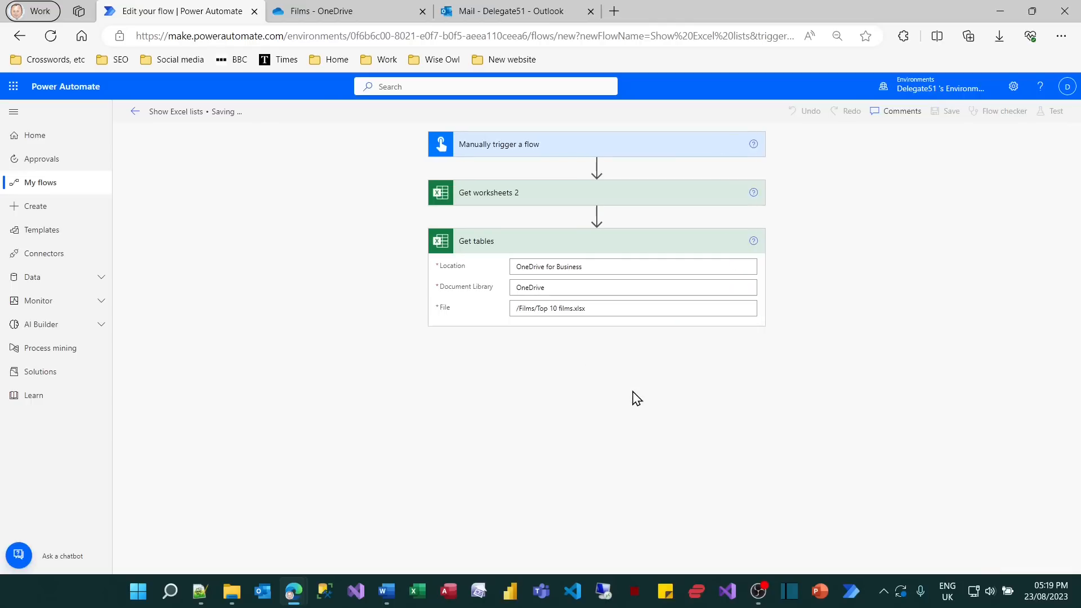
{"action": "left_click", "coordinate": [1054, 116]}
{"action": "left_click", "coordinate": [922, 149]}
{"action": "left_click", "coordinate": [921, 554]}
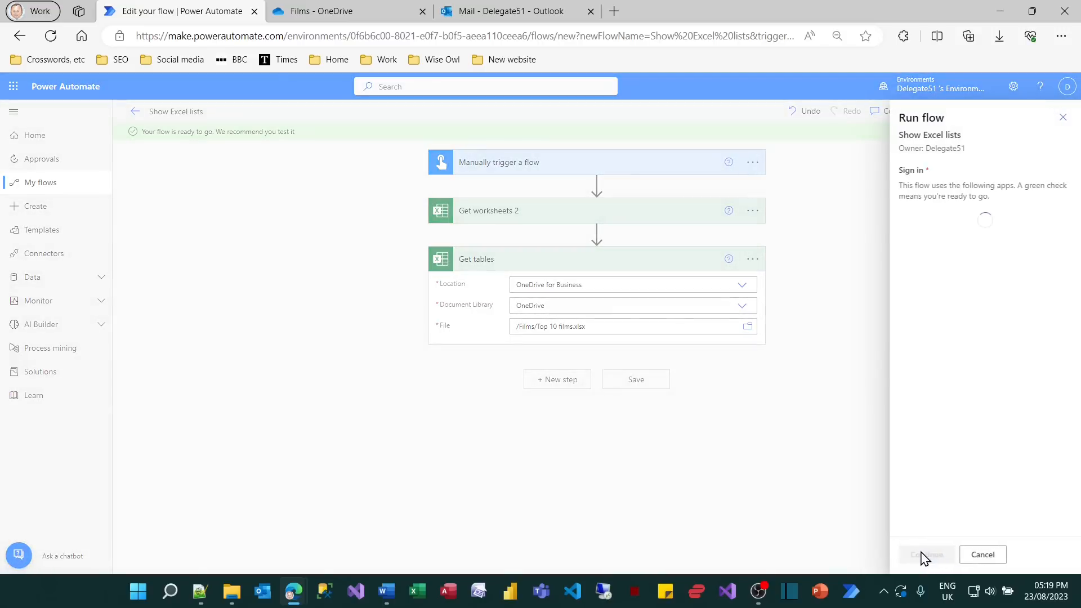
{"action": "left_click", "coordinate": [926, 555]}
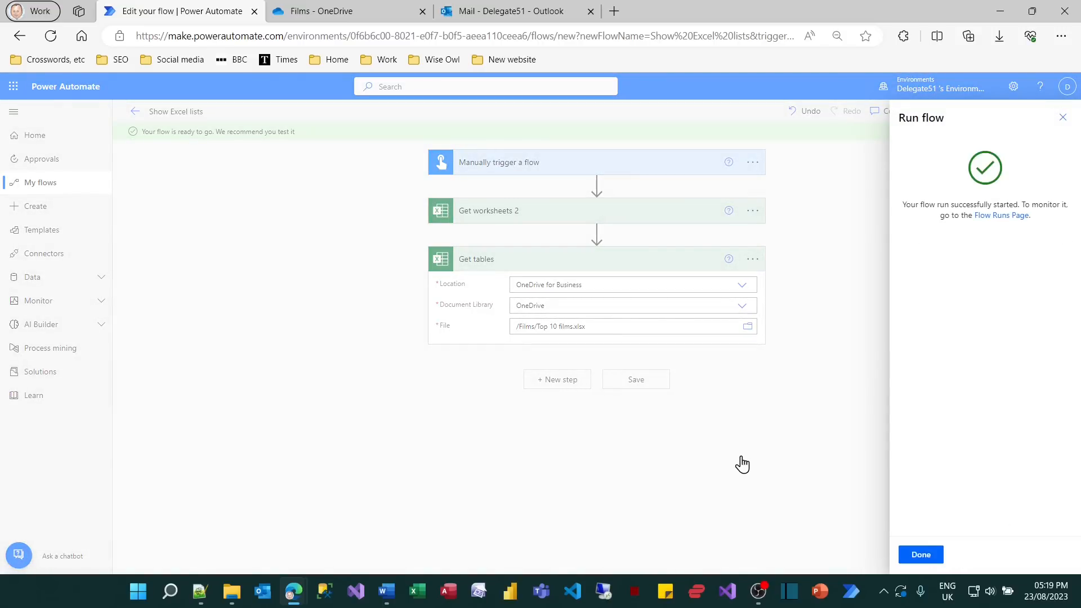
{"action": "left_click", "coordinate": [921, 554]}
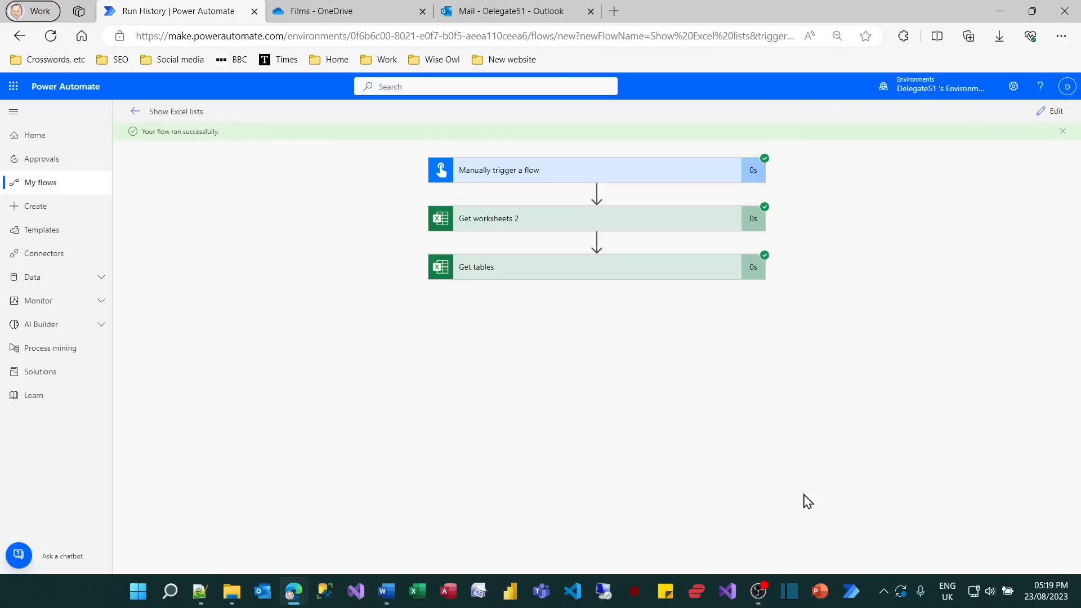
Examine the raw outputs of the Get worksheets action for the worksheet entries returned by the run.
{"action": "left_click", "coordinate": [627, 218]}
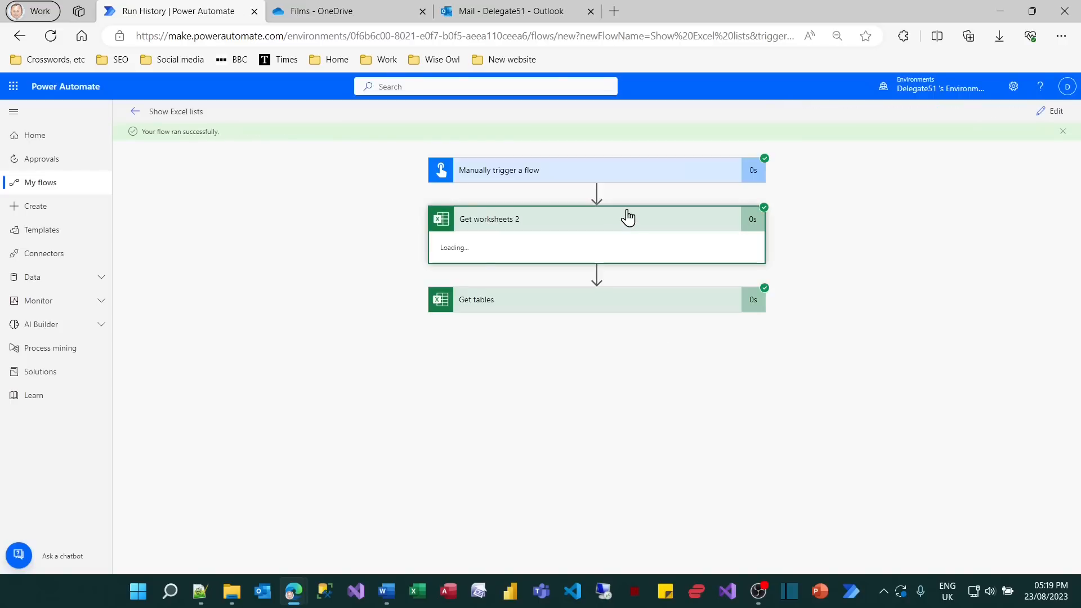
{"action": "left_click", "coordinate": [604, 307]}
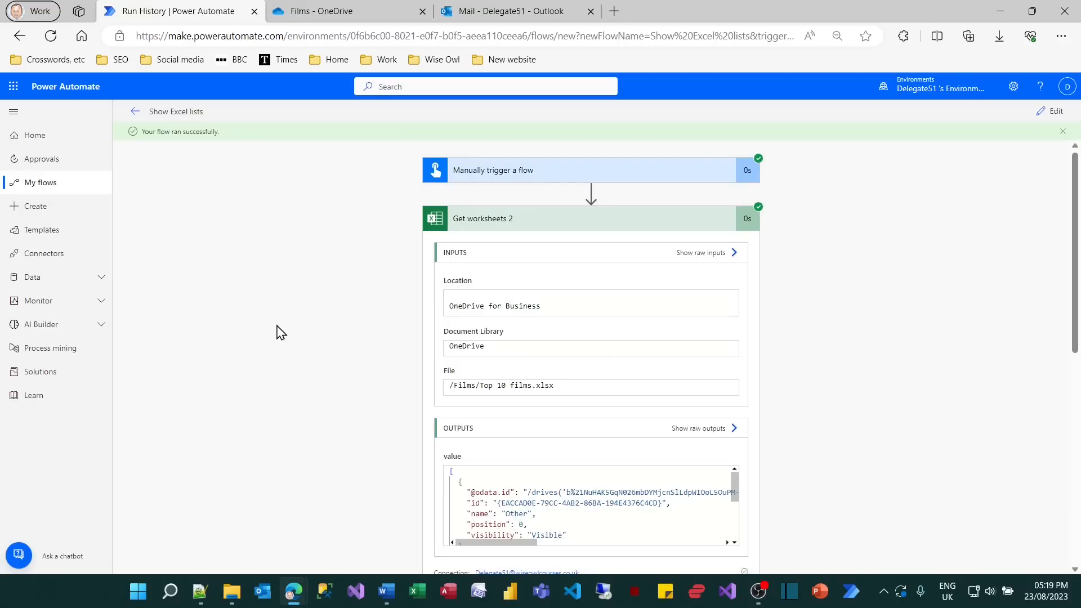
{"action": "scroll", "coordinate": [332, 332], "scroll_direction": "down", "scroll_amount": 5}
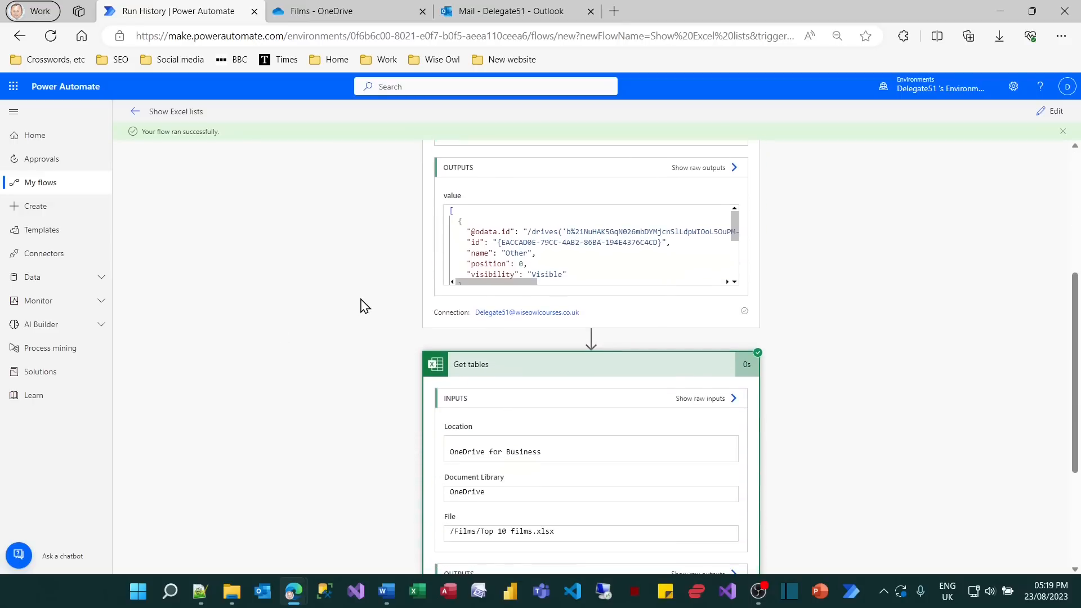
{"action": "left_click", "coordinate": [704, 169]}
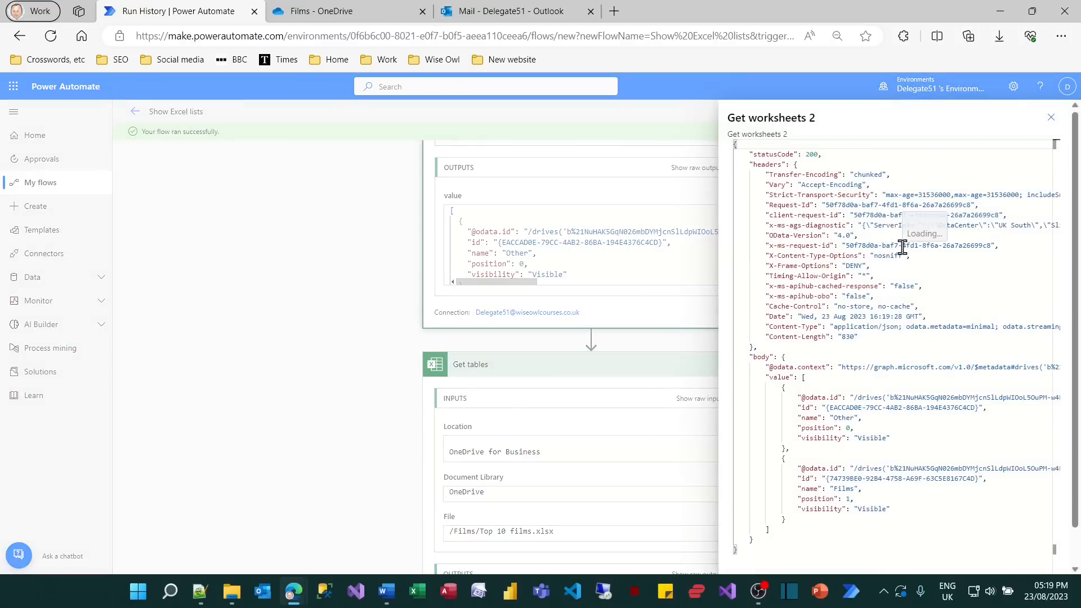
{"action": "mouse_move", "coordinate": [792, 392]}
{"action": "left_mouse_down"}
{"action": "mouse_move", "coordinate": [802, 407]}
{"action": "mouse_move", "coordinate": [970, 460]}
{"action": "mouse_move", "coordinate": [1002, 448]}
{"action": "left_mouse_up"}
{"action": "left_click_drag", "start_coordinate": [792, 461], "coordinate": [942, 522]}
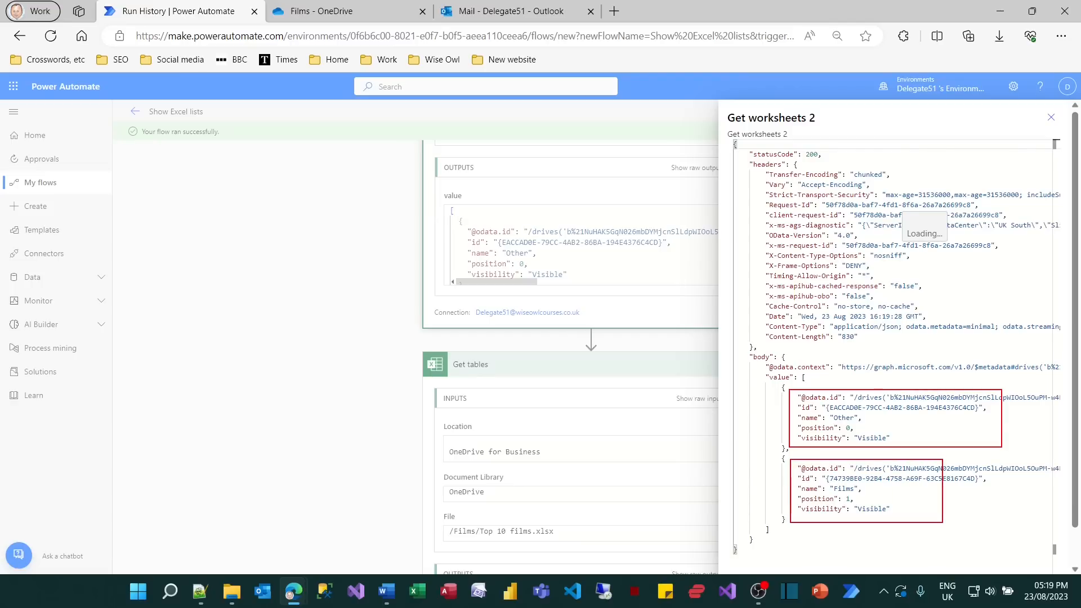
{"action": "key", "text": "Escape"}
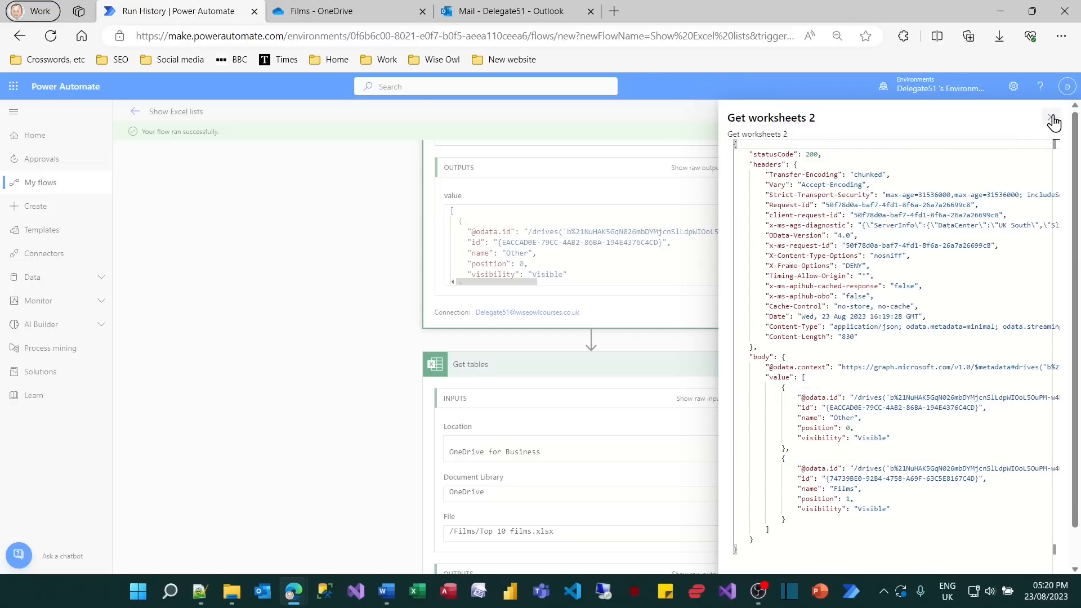
{"action": "left_click", "coordinate": [1053, 121]}
Examine the raw outputs of the Get tables action for the table entries returned by the run.
{"action": "scroll", "coordinate": [637, 374], "scroll_direction": "down", "scroll_amount": 4}
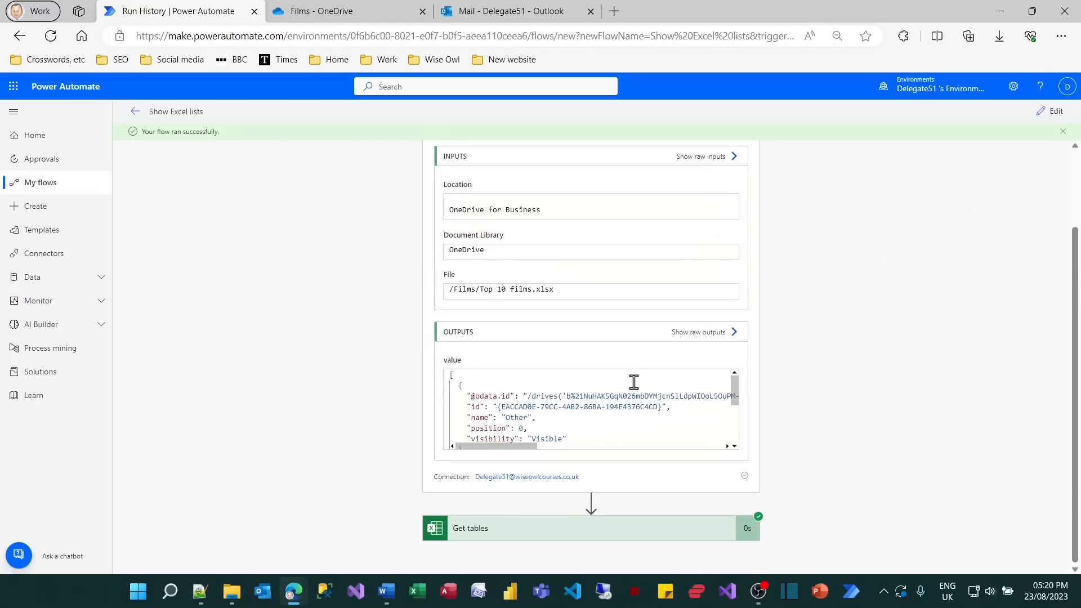
{"action": "left_click", "coordinate": [609, 535]}
{"action": "scroll", "coordinate": [766, 470], "scroll_direction": "down", "scroll_amount": 3}
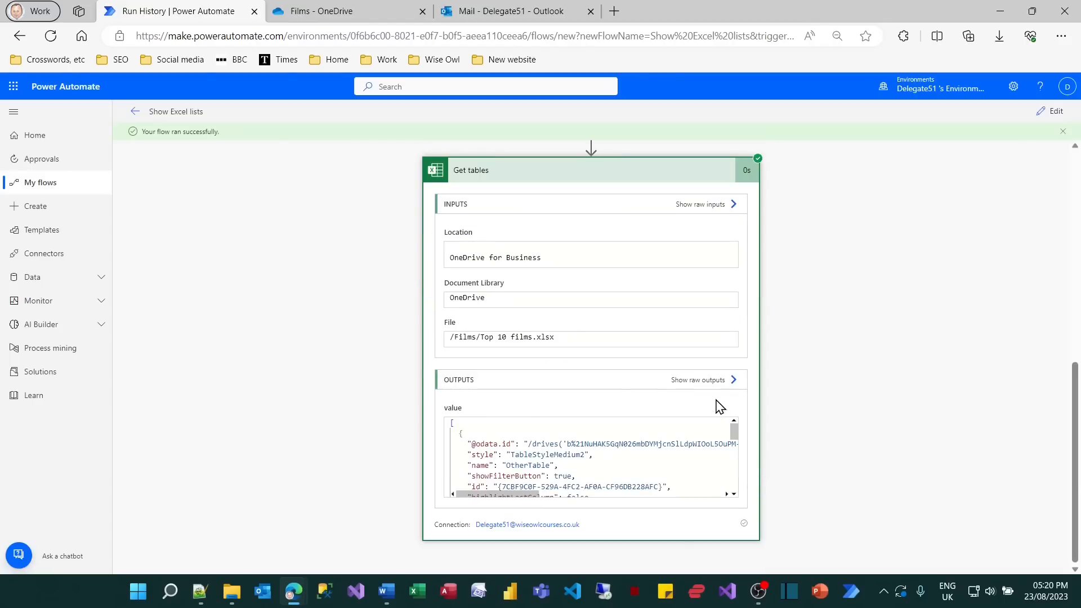
{"action": "left_click", "coordinate": [715, 379]}
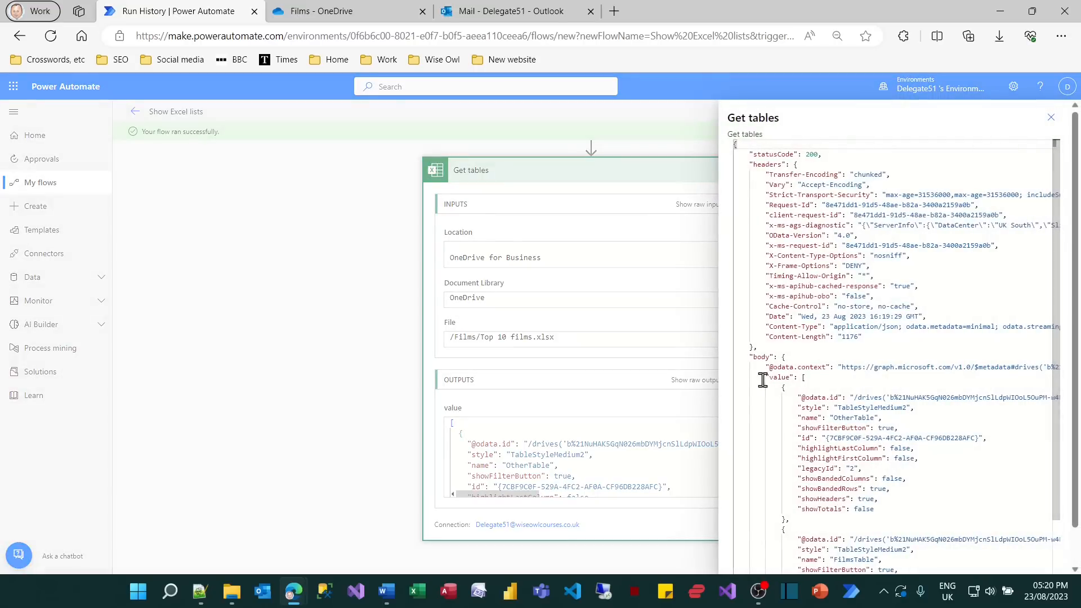
{"action": "scroll", "coordinate": [738, 410], "scroll_direction": "down", "scroll_amount": 1}
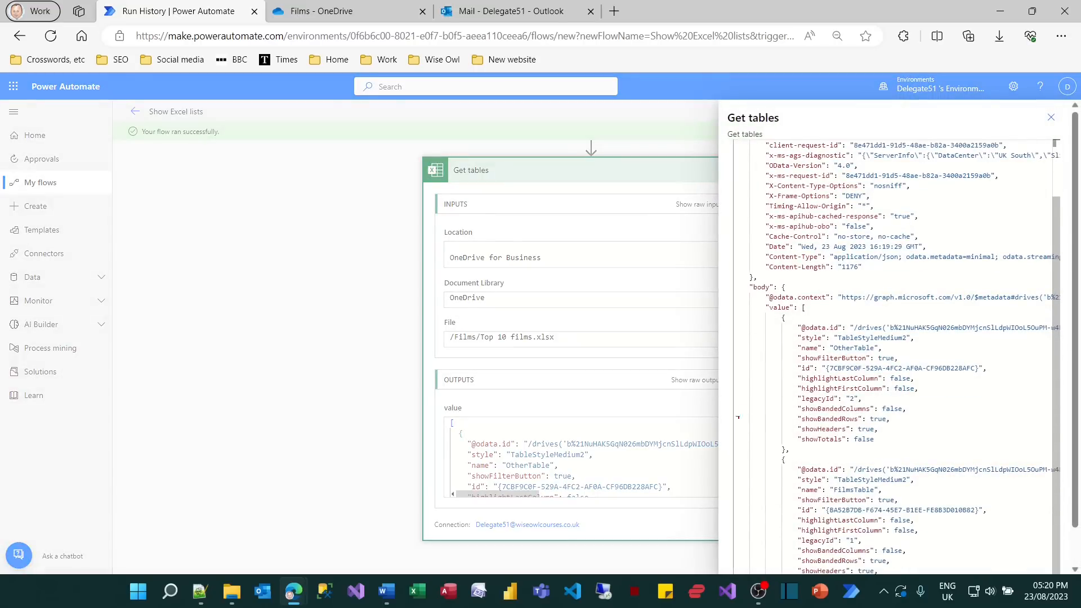
{"action": "left_click_drag", "start_coordinate": [791, 319], "coordinate": [956, 448]}
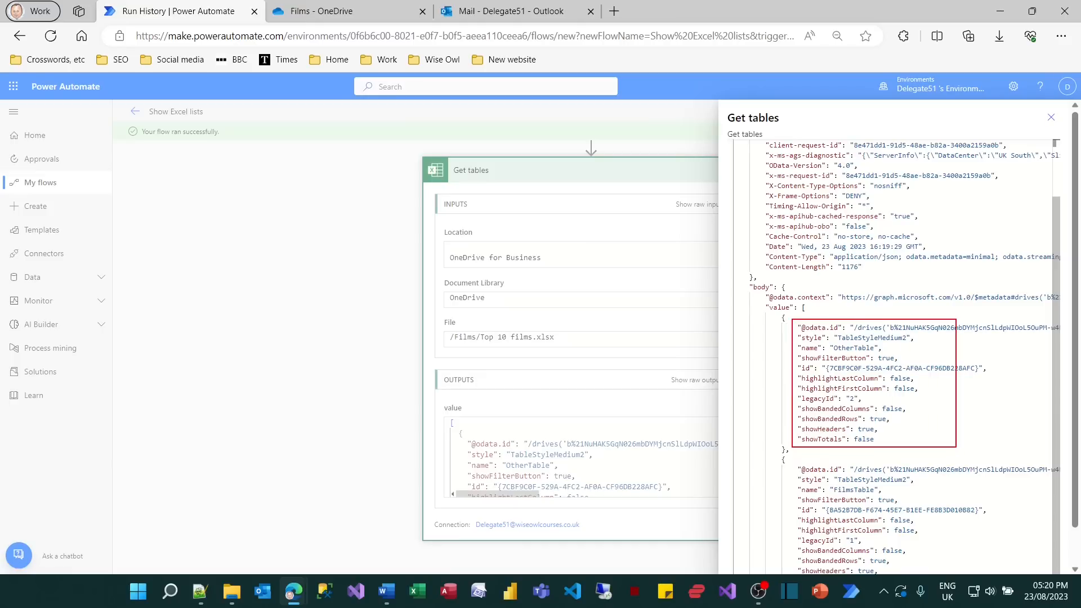
{"action": "left_click_drag", "start_coordinate": [790, 462], "coordinate": [947, 563]}
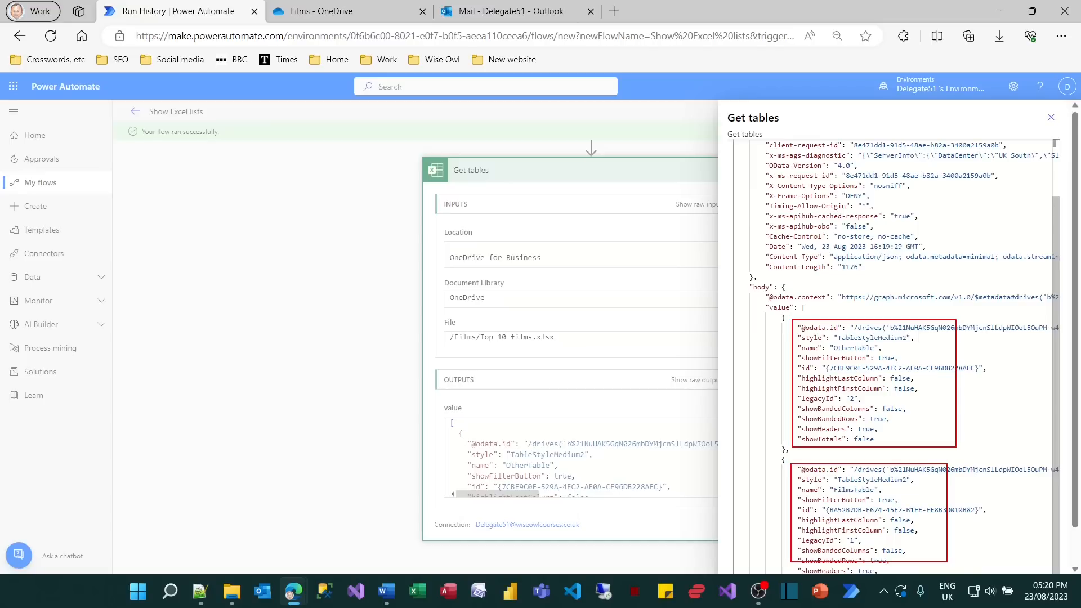
{"action": "key", "text": "Escape"}
{"action": "left_click", "coordinate": [1051, 119]}
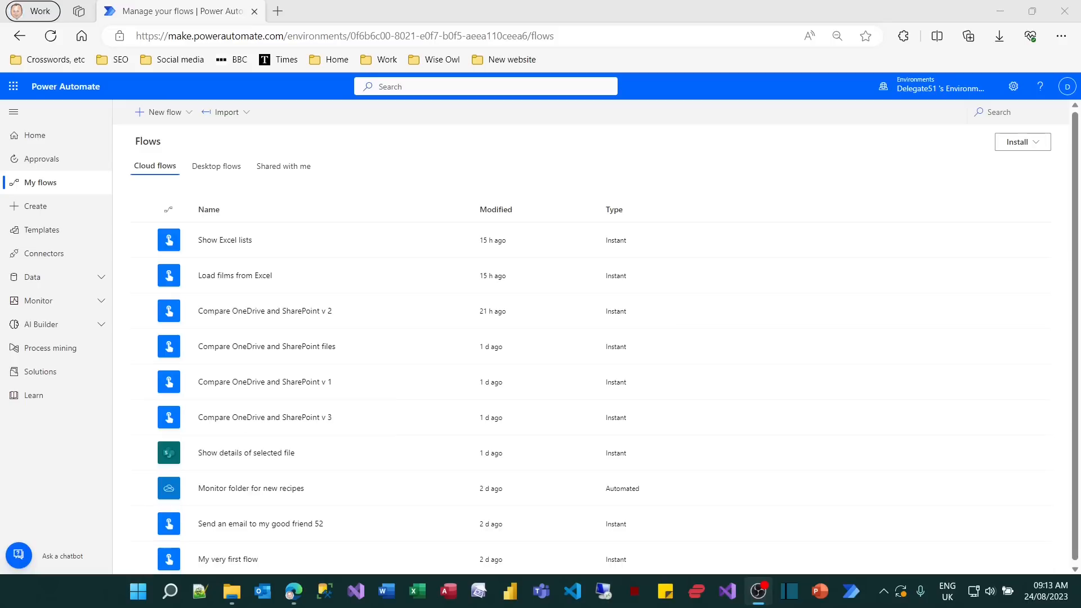
Switch to SharePoint, open the Power Automate video tutorial site and start creating a new list from Excel.
{"action": "left_click", "coordinate": [17, 85]}
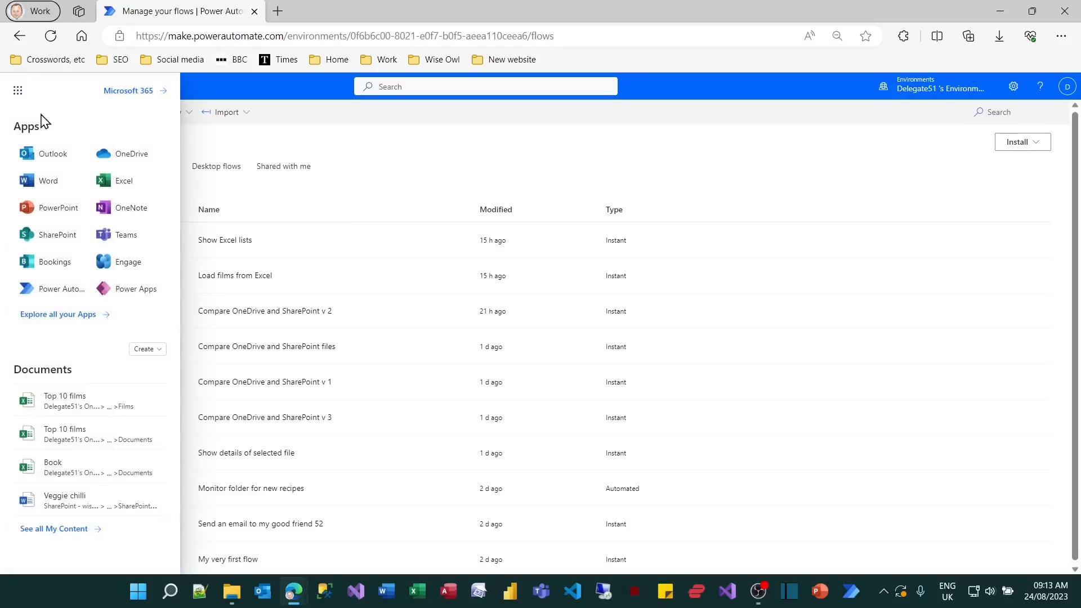
{"action": "left_click", "coordinate": [71, 242]}
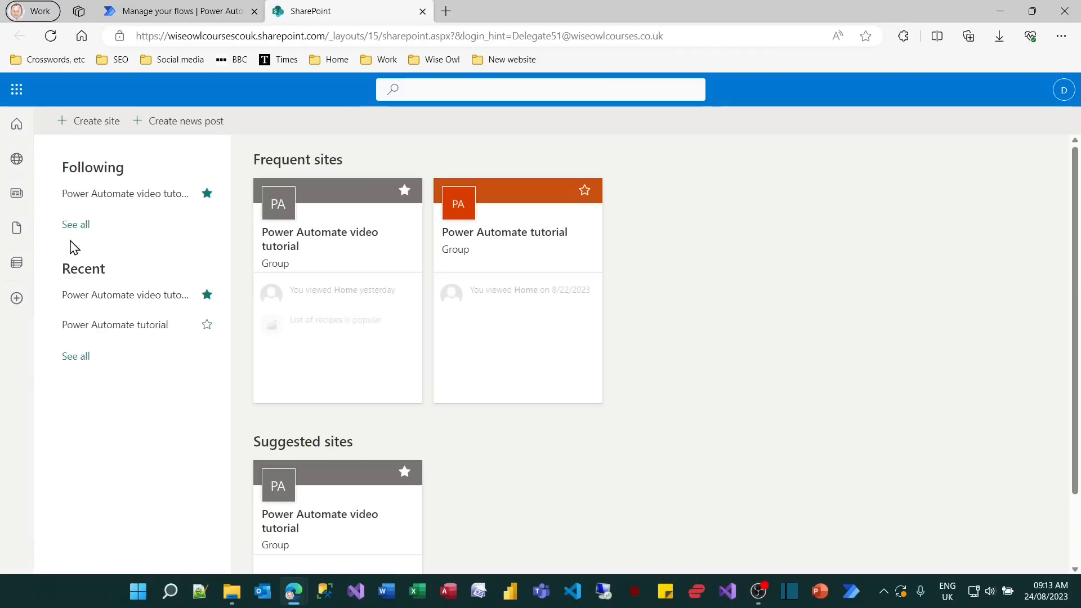
{"action": "left_click", "coordinate": [290, 245]}
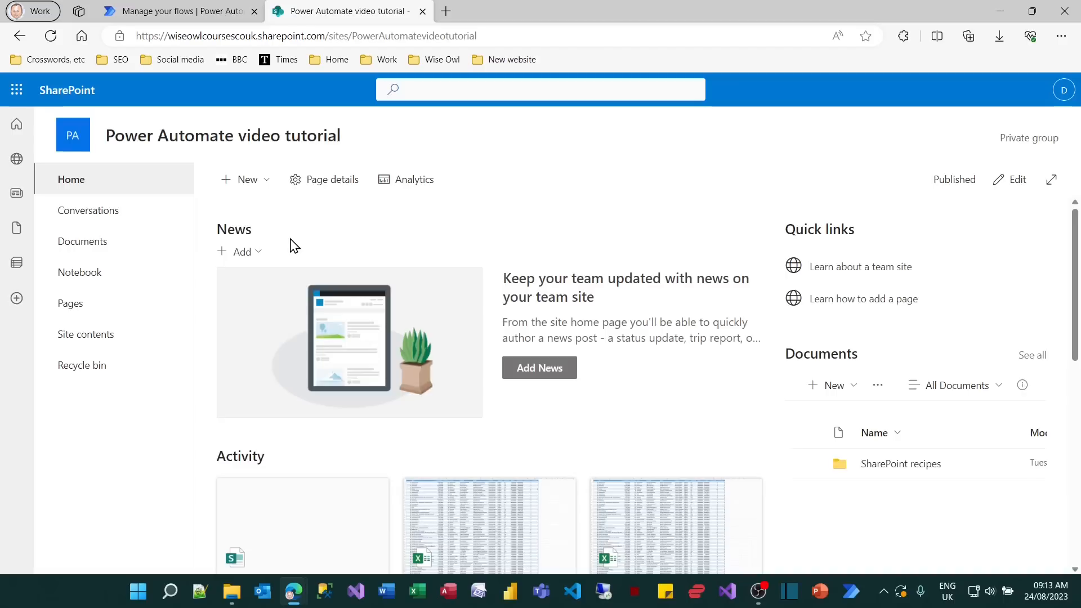
{"action": "left_click", "coordinate": [267, 184]}
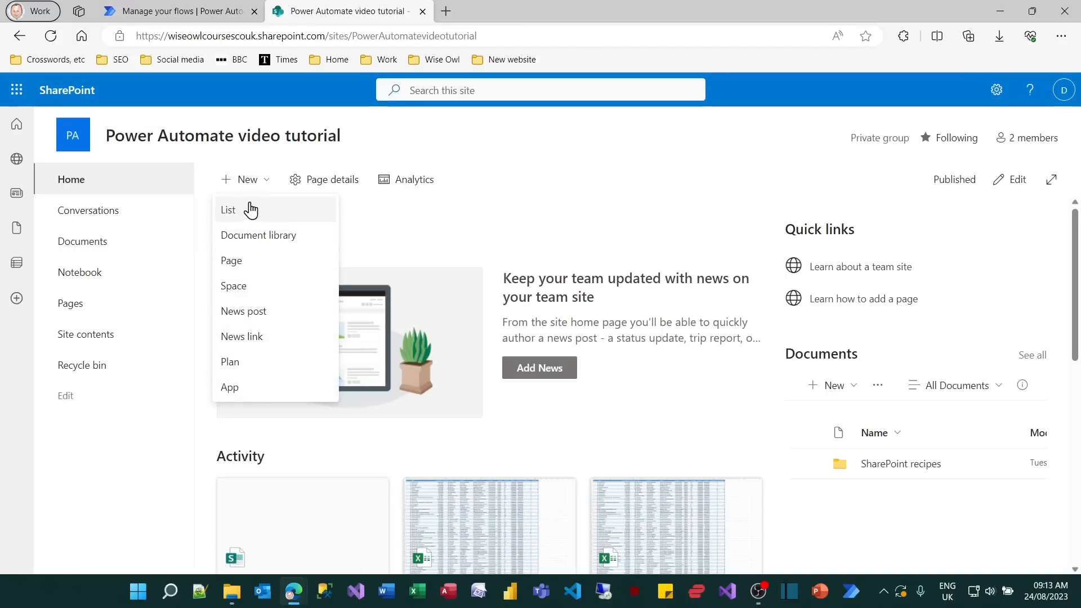
{"action": "left_click", "coordinate": [236, 214]}
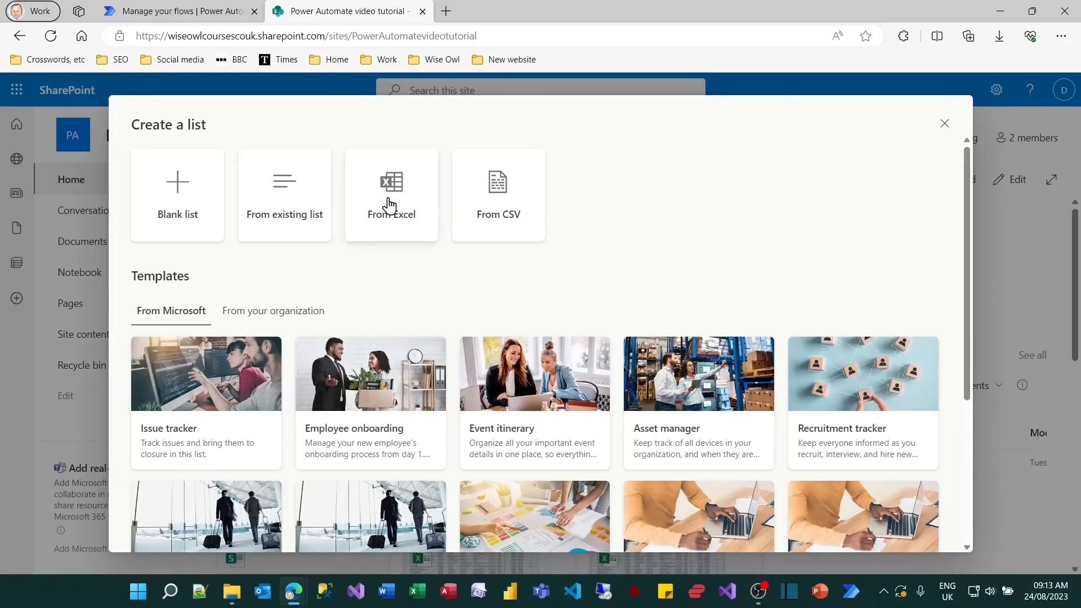
{"action": "left_click", "coordinate": [389, 205]}
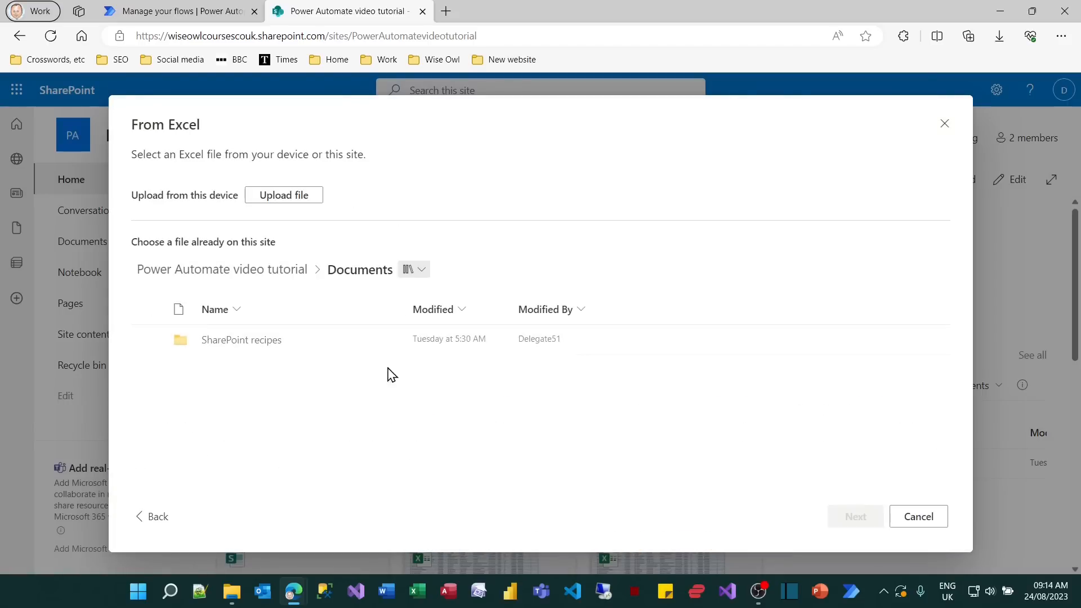
Open Movies.xlsx in Excel, inspect the first and last rows of its film table, and close the workbook.
{"action": "left_click", "coordinate": [418, 591]}
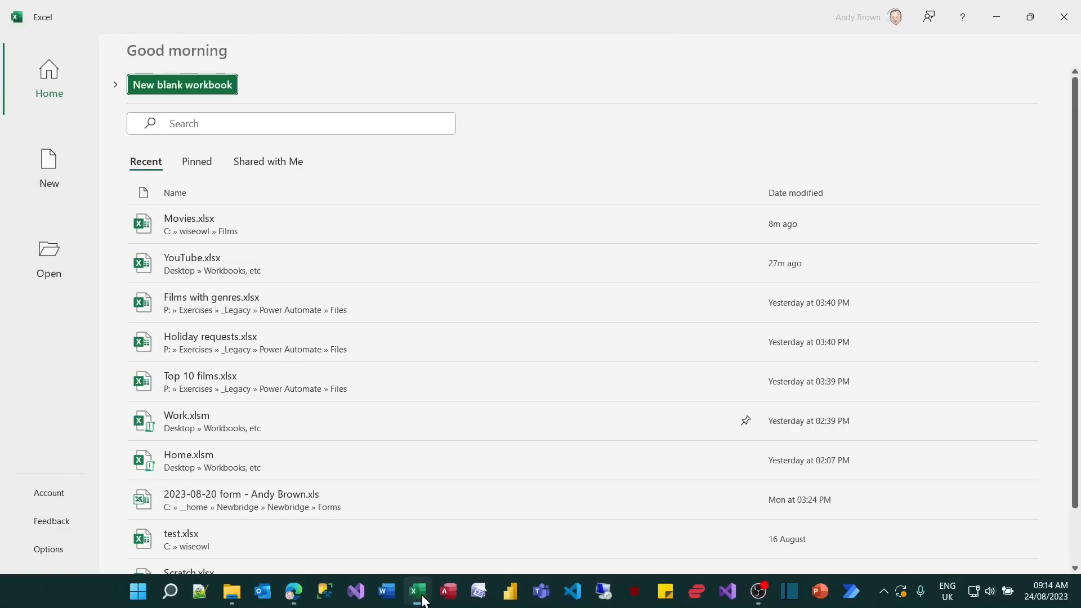
{"action": "left_click", "coordinate": [208, 221]}
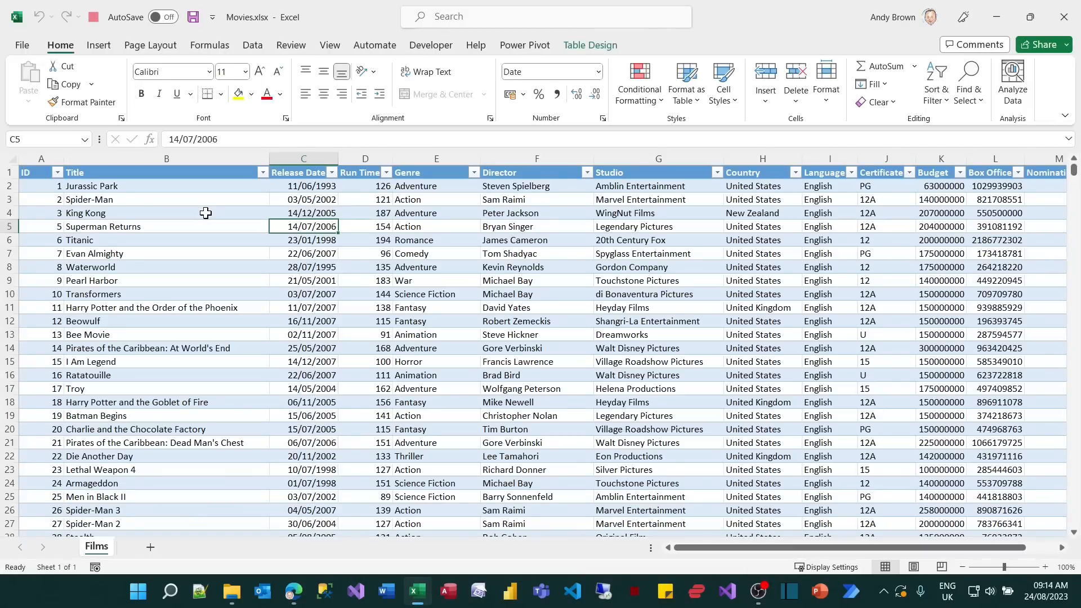
{"action": "left_click", "coordinate": [206, 213]}
{"action": "key", "text": "ctrl+Down"}
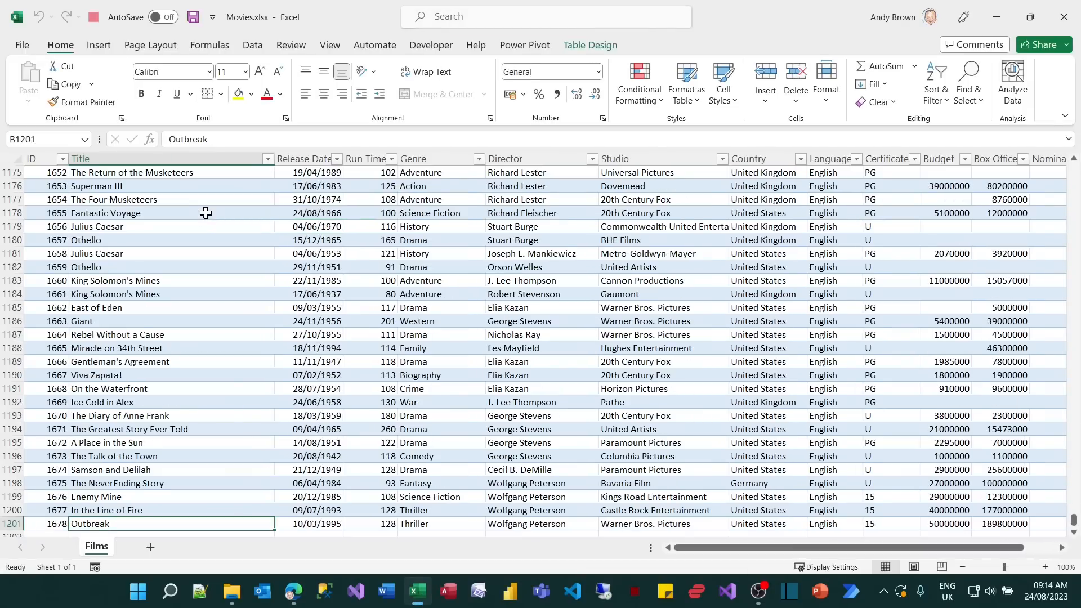
{"action": "key", "text": "ctrl+Up"}
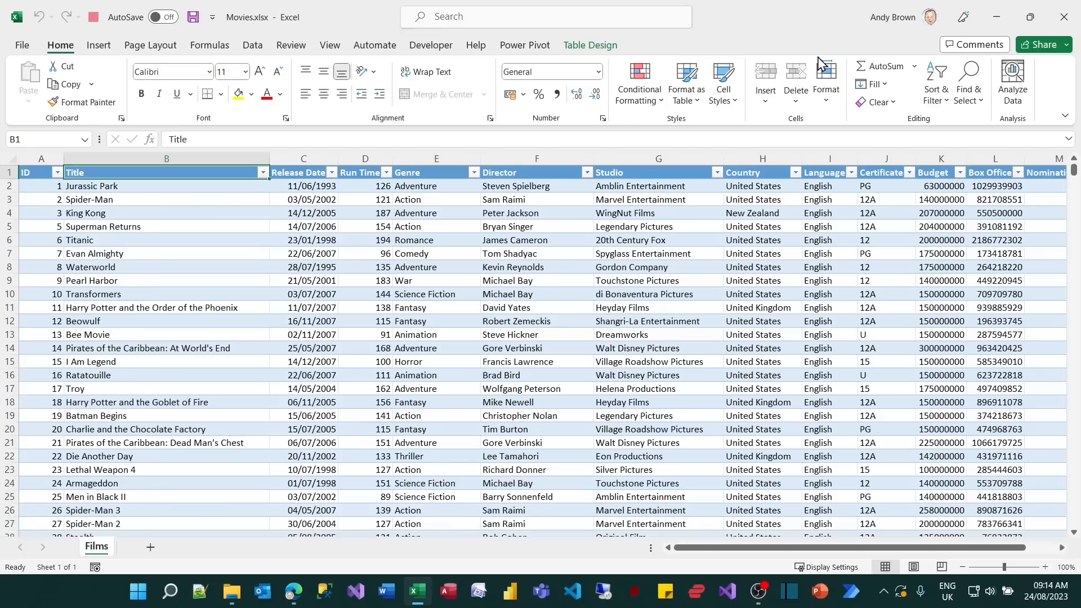
{"action": "left_click", "coordinate": [1066, 18]}
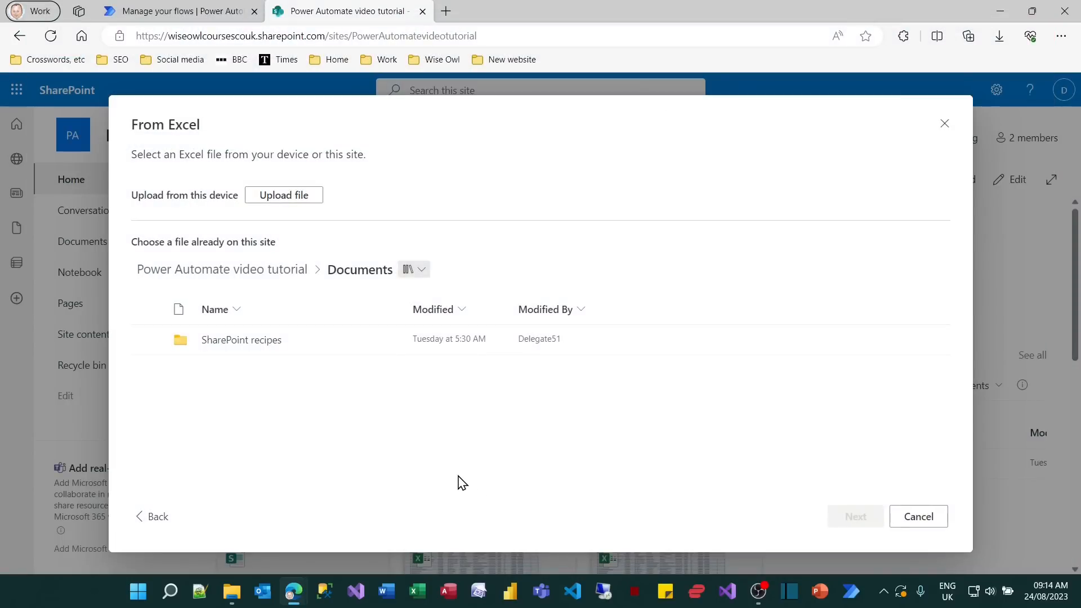
Upload Movies.xlsx from the wiseowl Films folder as the list source, keeping the Films table and the suggested column types.
{"action": "left_click", "coordinate": [292, 195]}
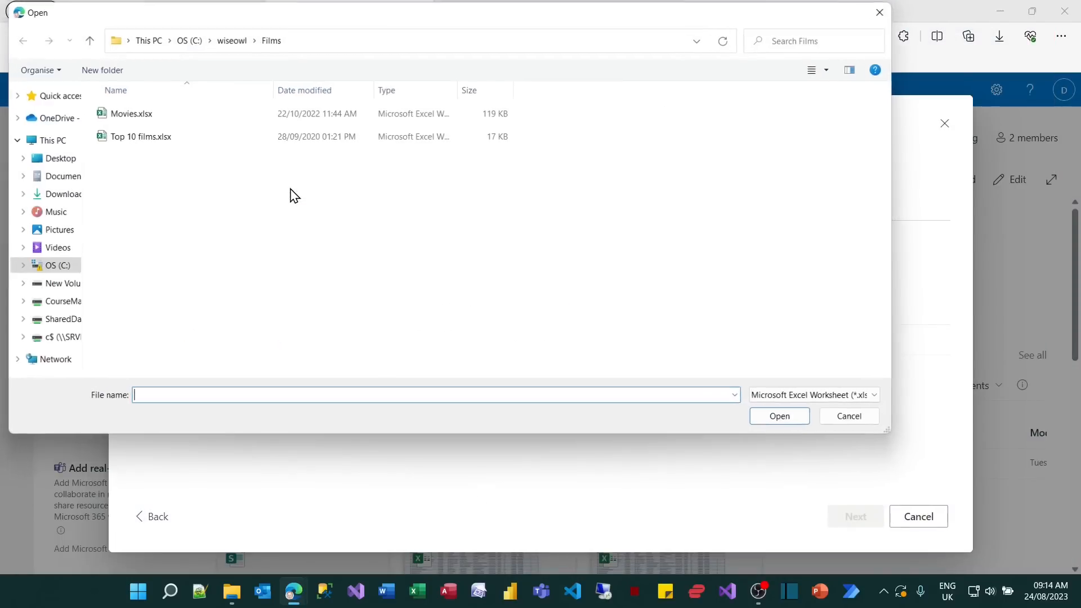
{"action": "double_click", "coordinate": [129, 115]}
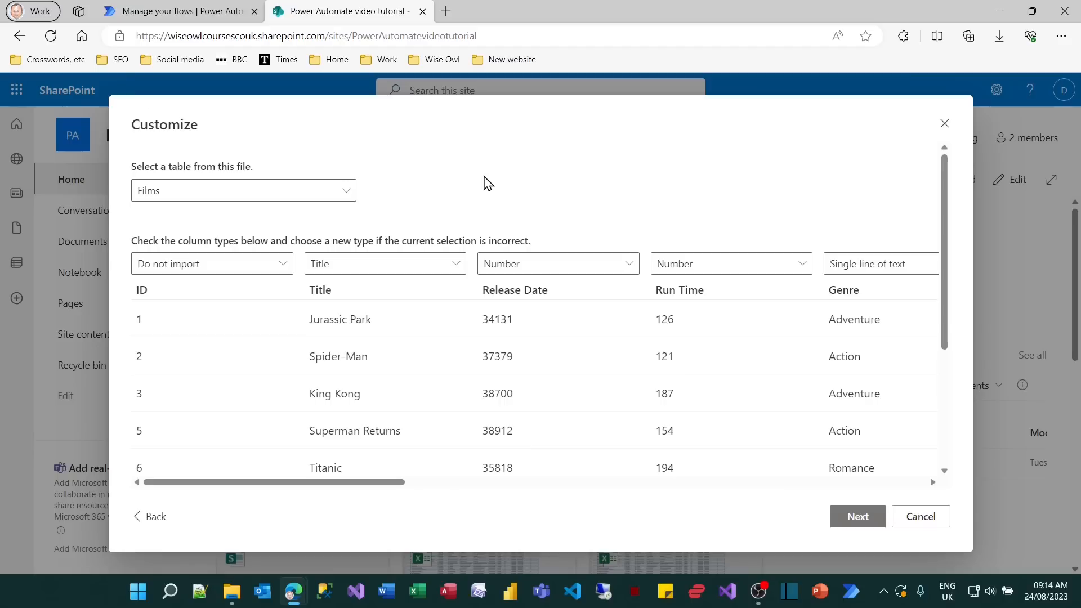
{"action": "left_click", "coordinate": [329, 194]}
{"action": "left_click", "coordinate": [330, 195]}
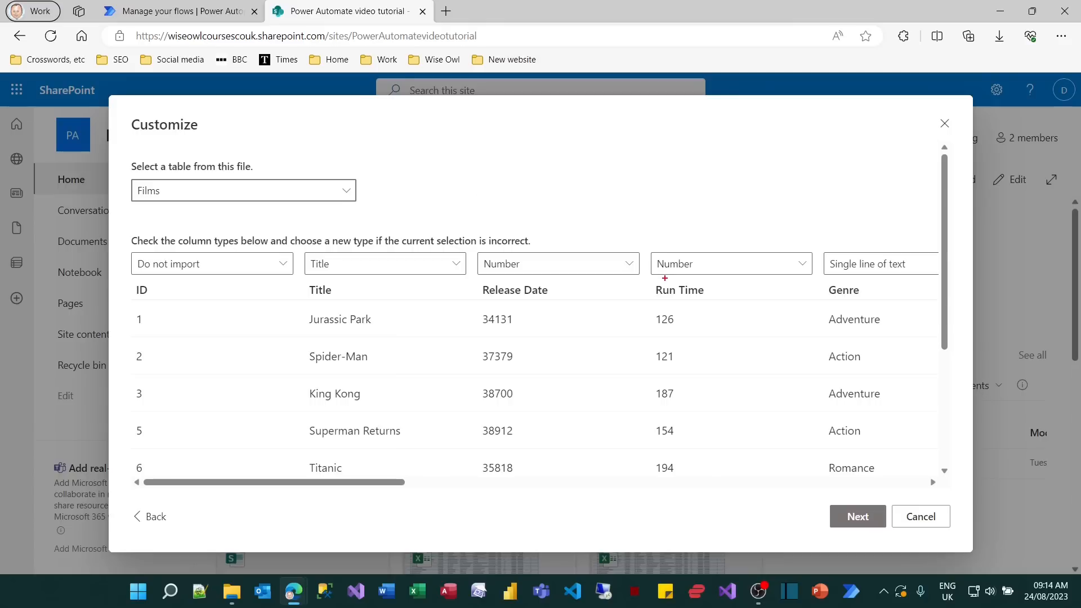
{"action": "left_click_drag", "start_coordinate": [815, 281], "coordinate": [874, 304]}
{"action": "key", "text": "Escape"}
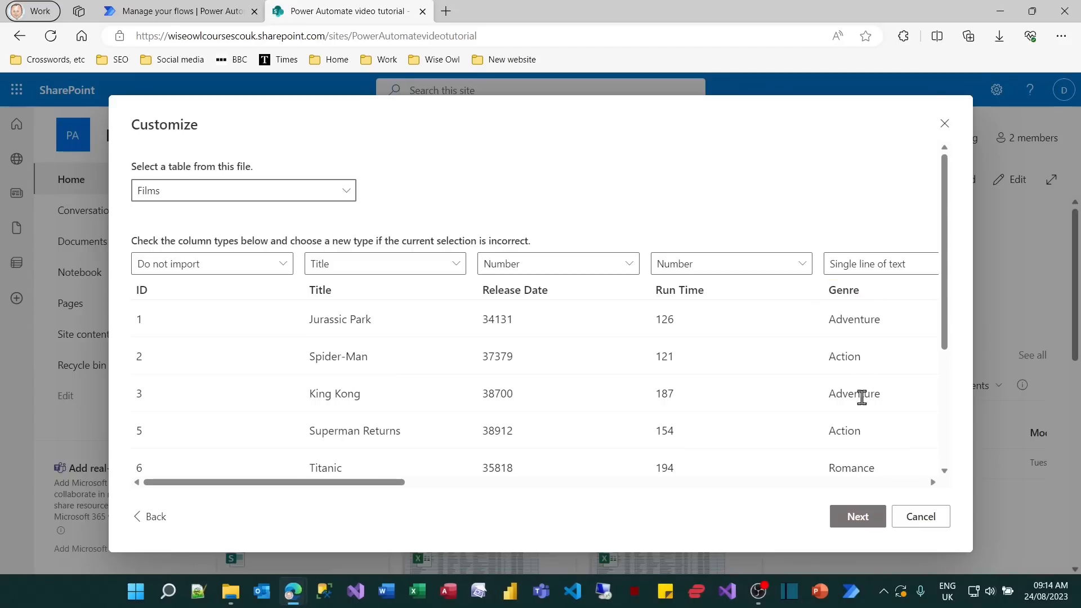
Create the SharePoint list with the name Movies, shown in site navigation, and return to the flows list in Power Automate.
{"action": "left_click", "coordinate": [856, 517]}
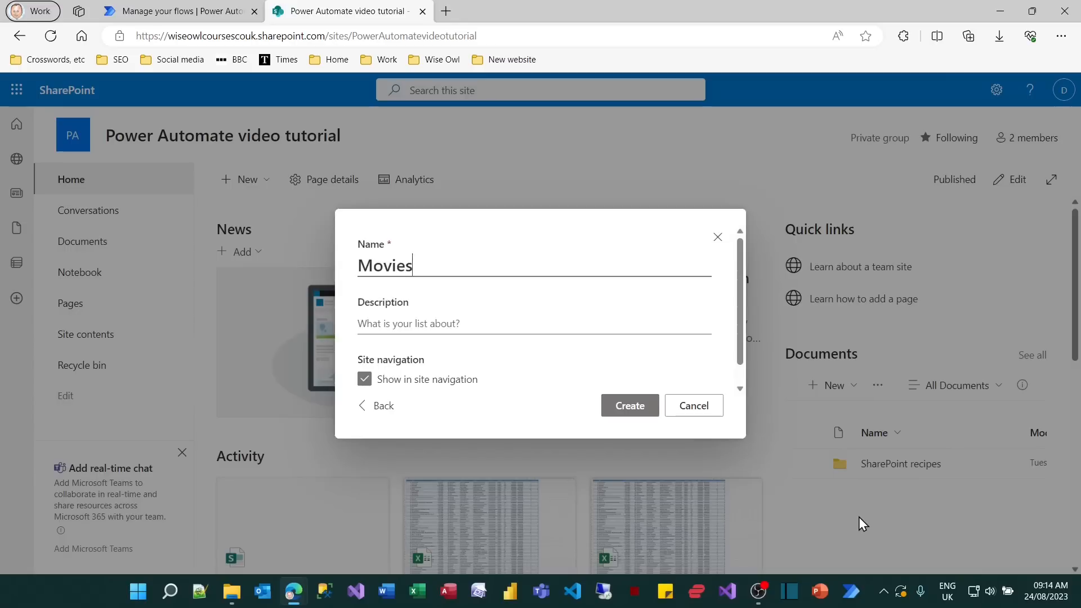
{"action": "left_click", "coordinate": [655, 408]}
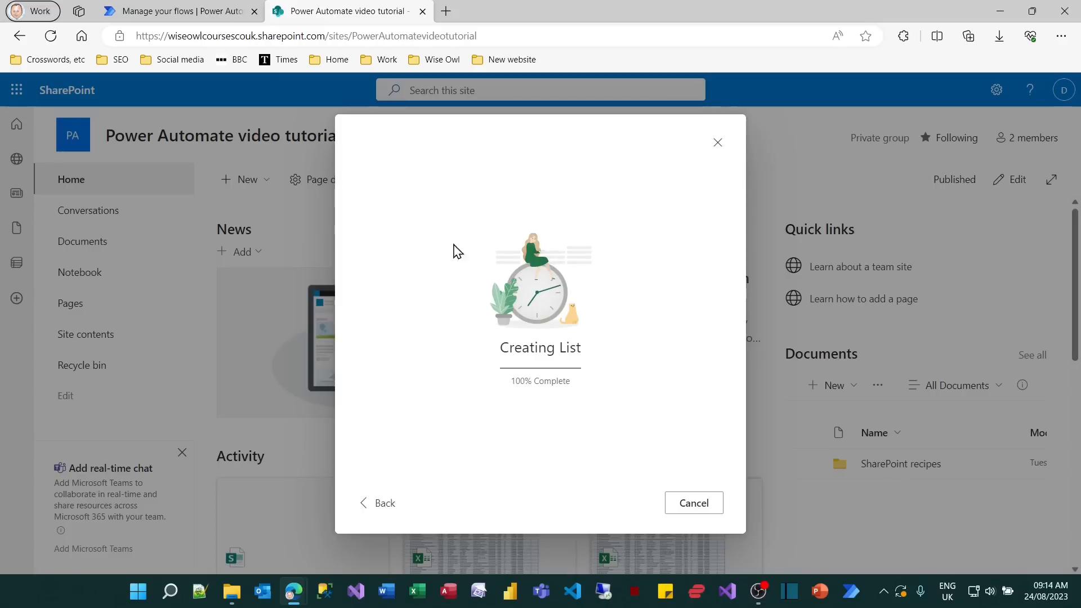
{"action": "left_click", "coordinate": [208, 11]}
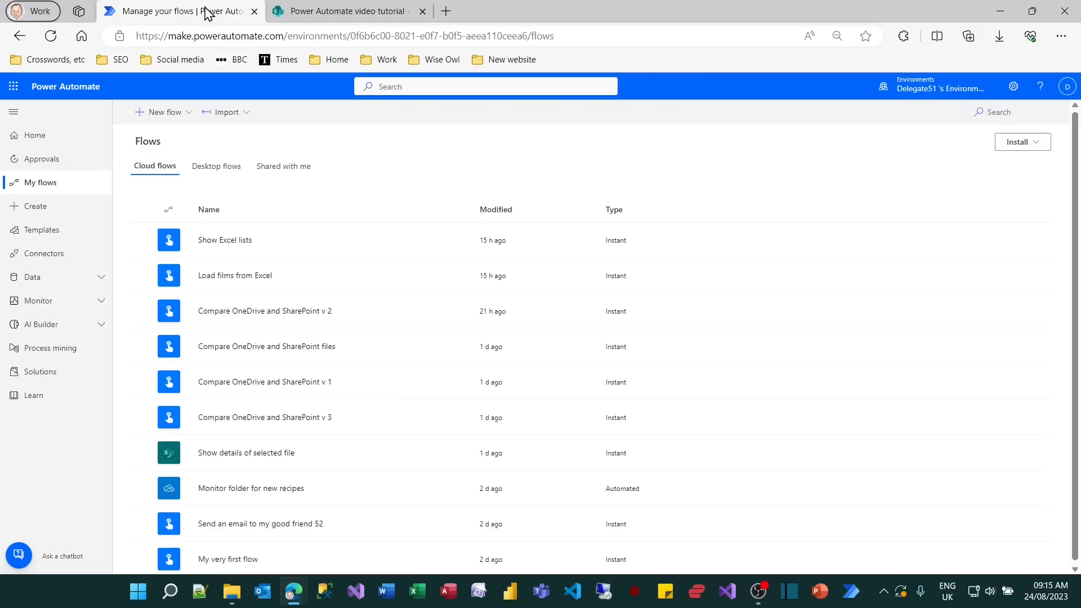
Create an instant cloud flow named Load SharePoint list that is triggered manually.
{"action": "left_click", "coordinate": [33, 208]}
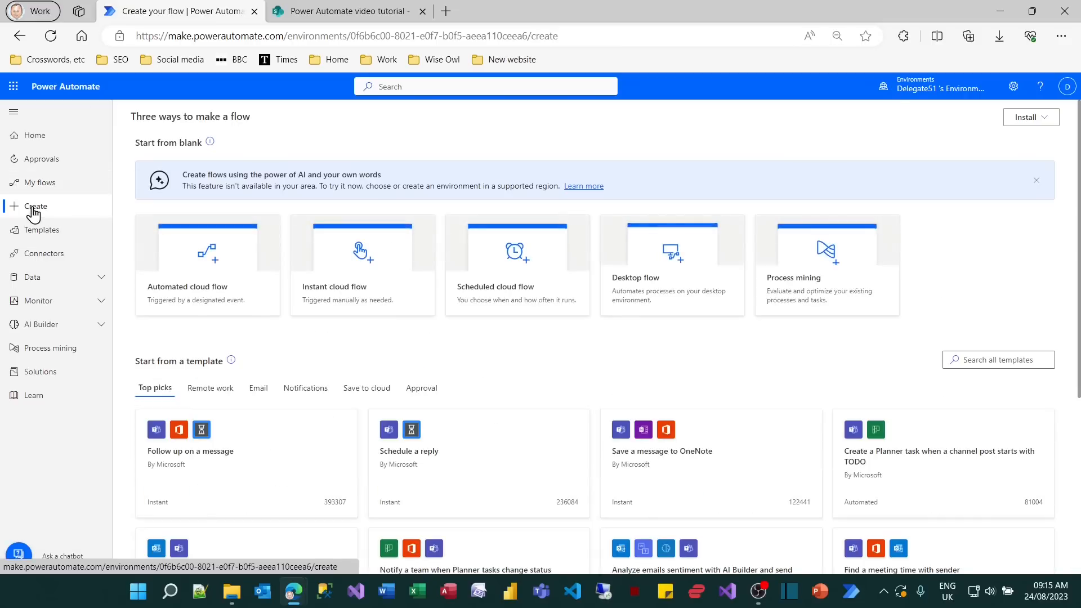
{"action": "left_click", "coordinate": [330, 243]}
{"action": "left_click", "coordinate": [648, 221]}
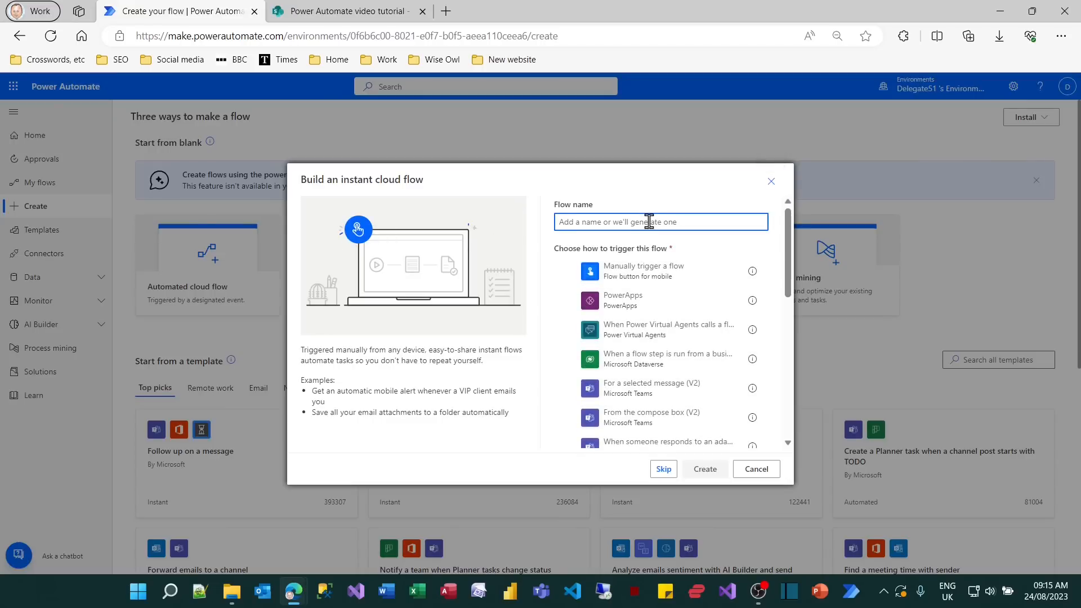
{"action": "type", "text": "Load Share"}
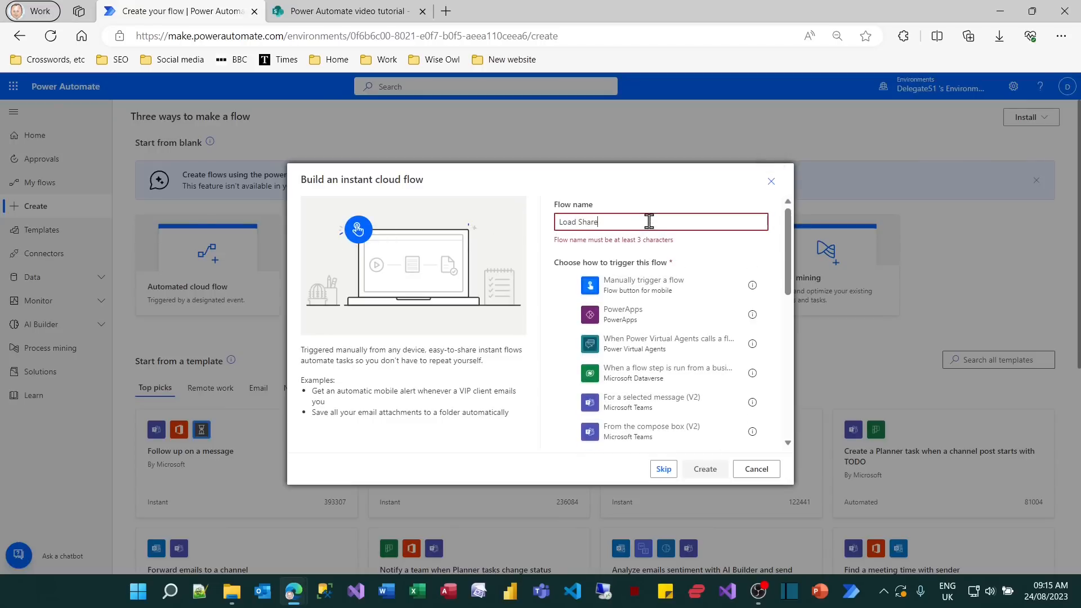
{"action": "type", "text": "Point "}
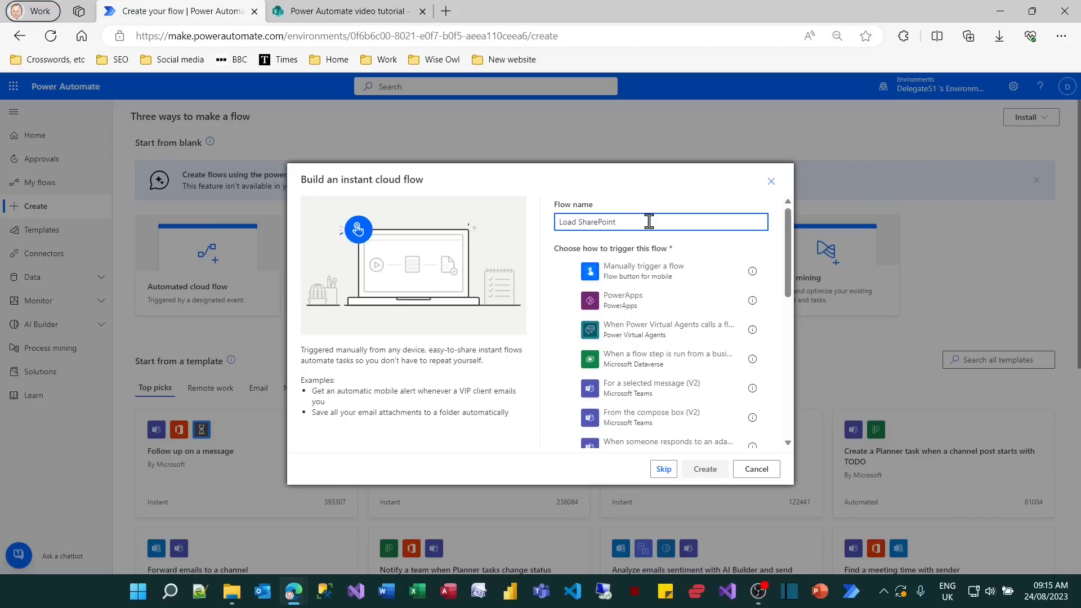
{"action": "type", "text": "list"}
{"action": "left_click", "coordinate": [646, 272]}
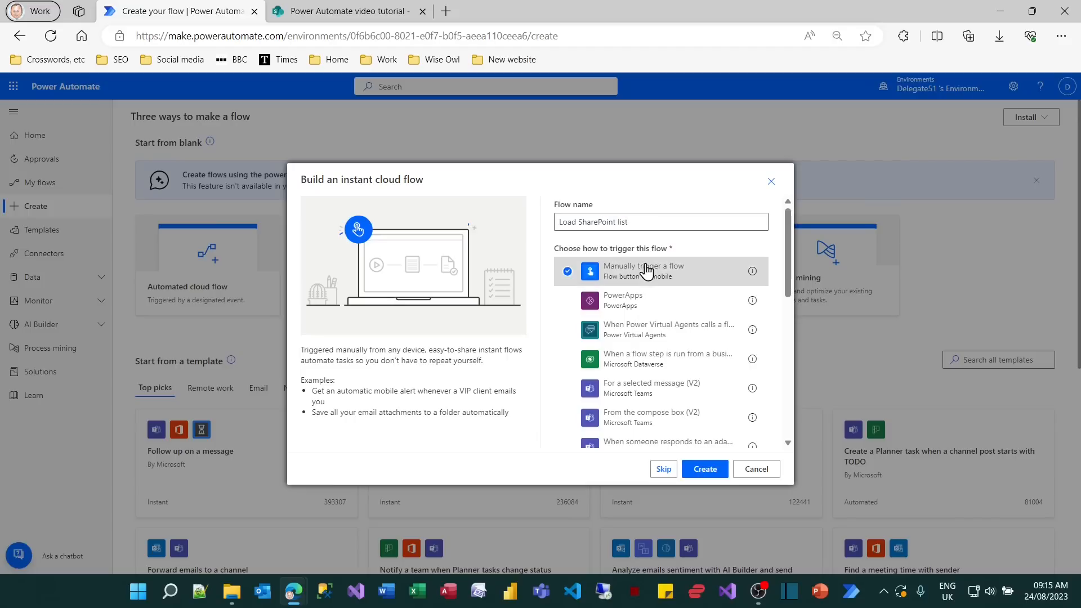
{"action": "left_click", "coordinate": [705, 470]}
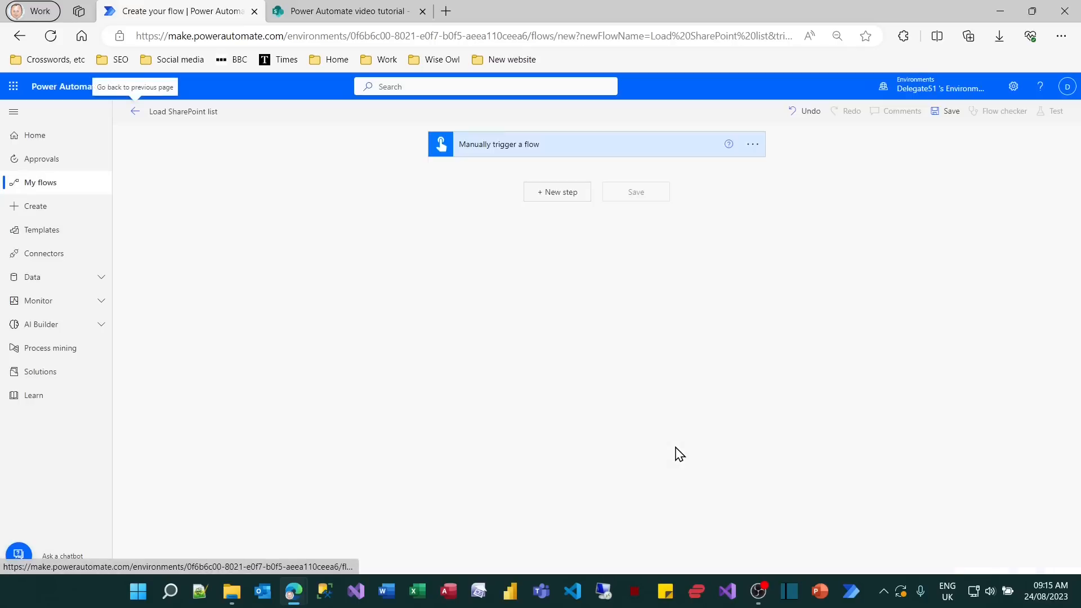
Check the list creation progress in SharePoint, and add a SharePoint Get items action to the flow.
{"action": "left_click", "coordinate": [374, 11]}
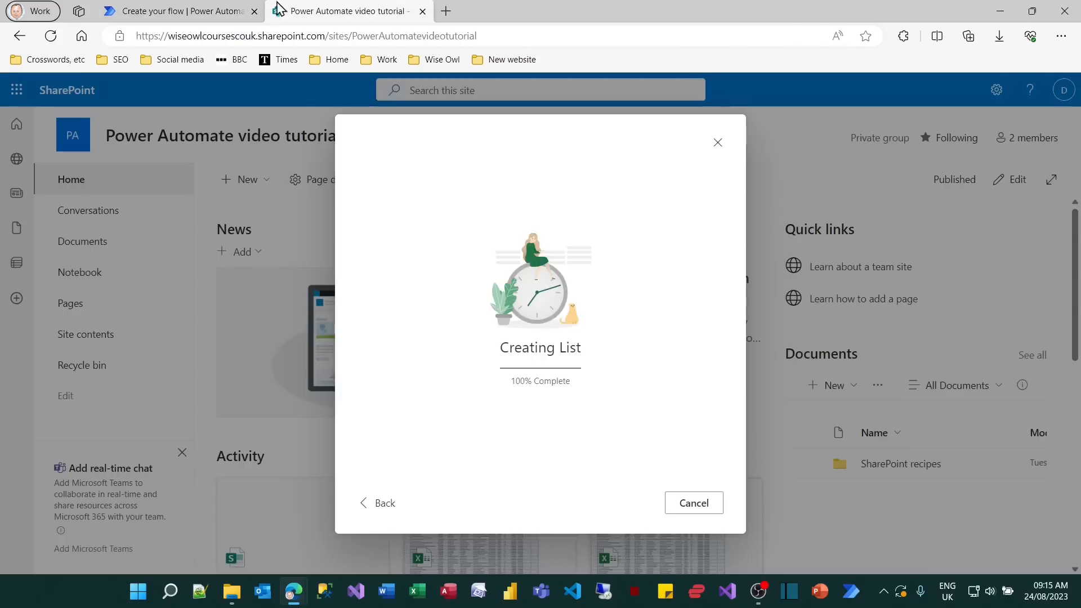
{"action": "left_click", "coordinate": [186, 11]}
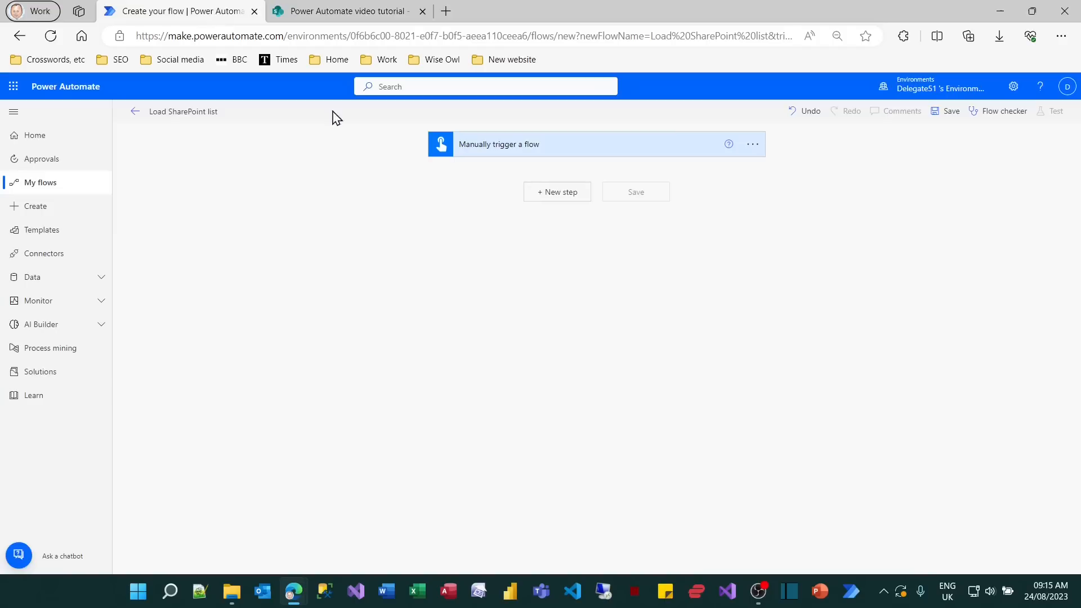
{"action": "left_click", "coordinate": [562, 192]}
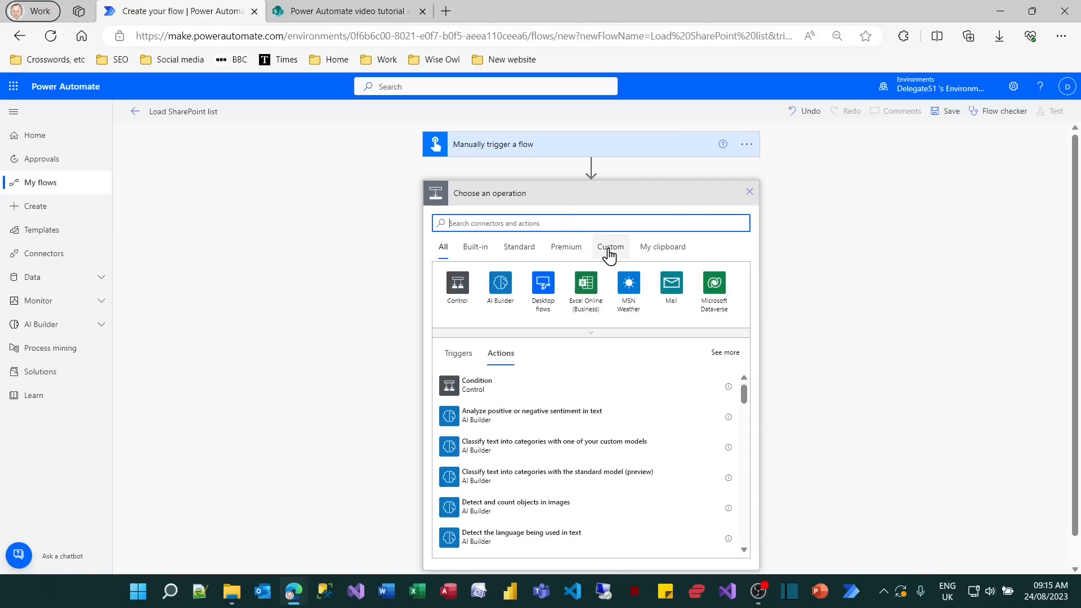
{"action": "type", "text": "sharepoint"}
{"action": "left_click", "coordinate": [456, 283]}
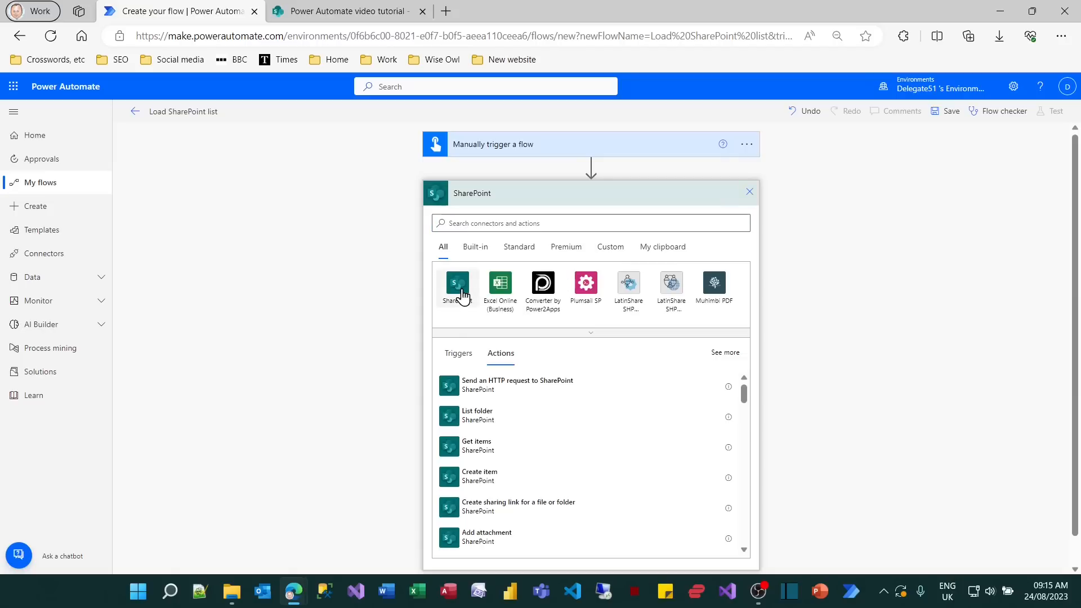
{"action": "scroll", "coordinate": [549, 350], "scroll_direction": "down", "scroll_amount": 5}
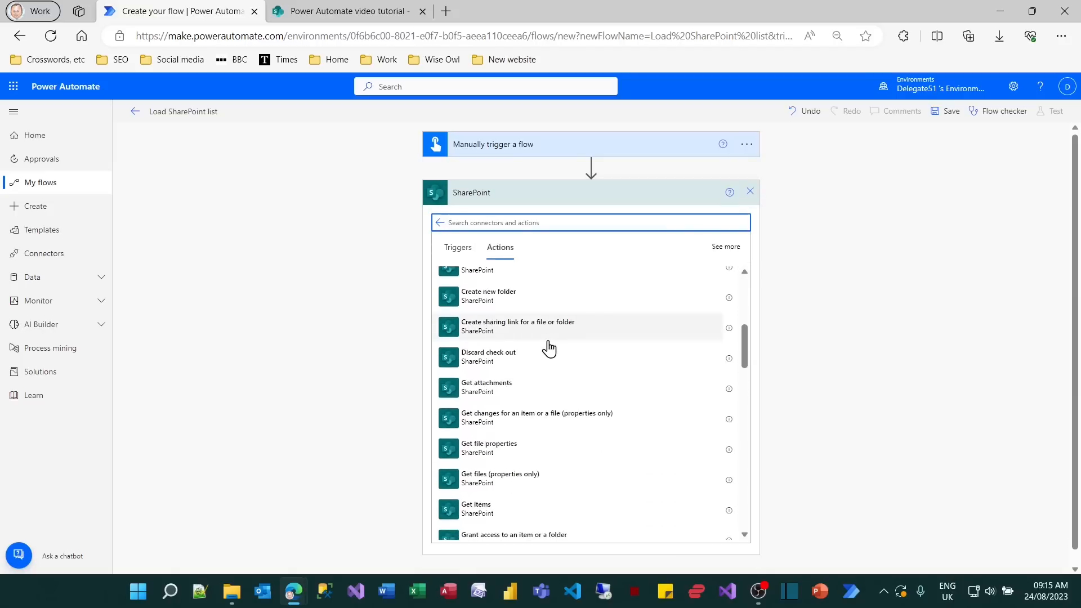
{"action": "scroll", "coordinate": [540, 372], "scroll_direction": "down", "scroll_amount": 2}
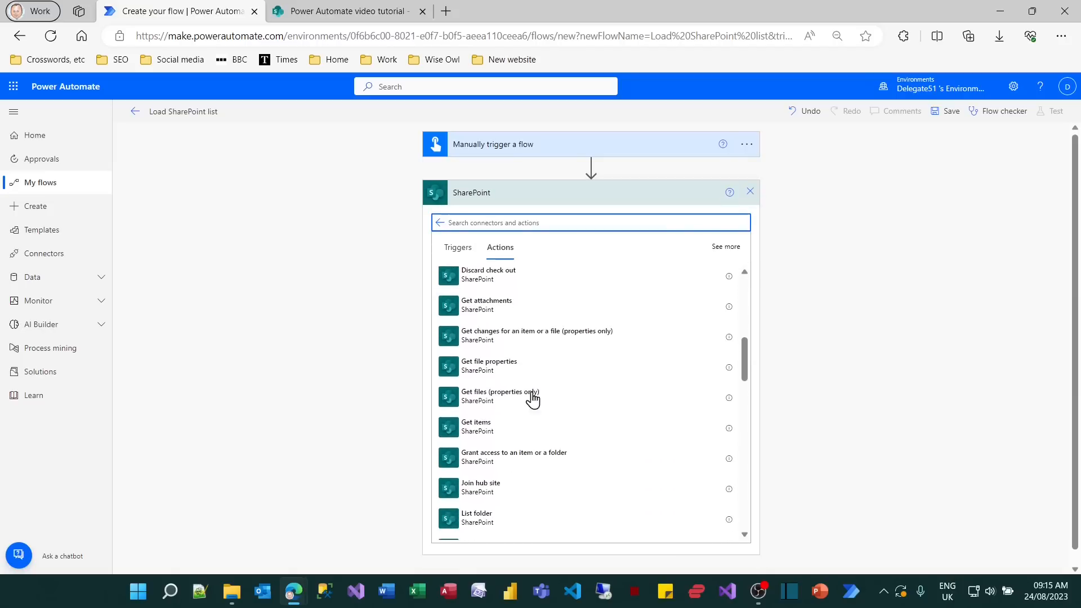
{"action": "left_click", "coordinate": [494, 432]}
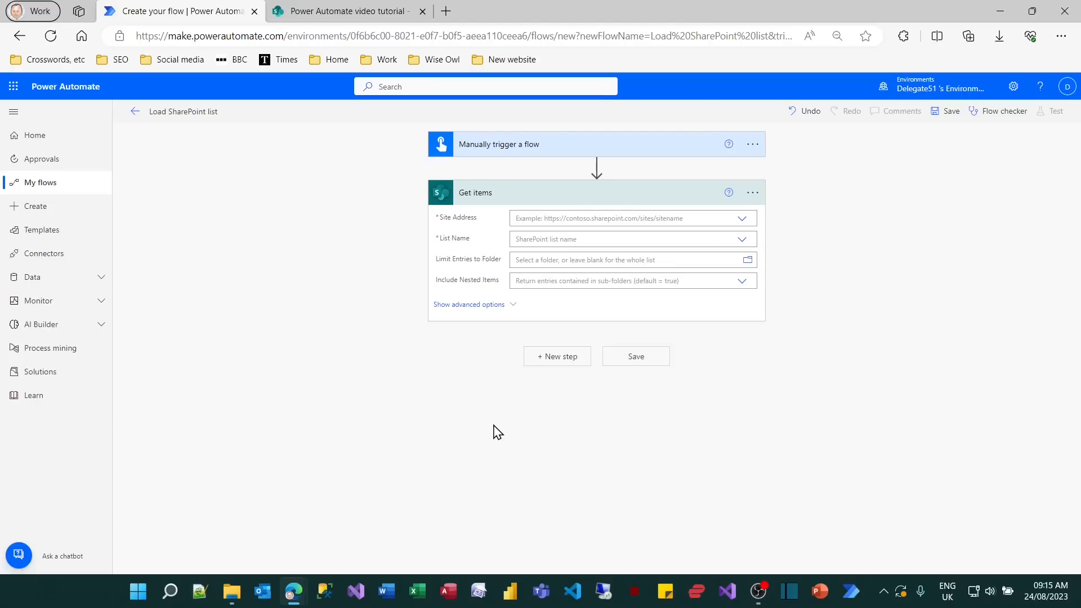
Set Get items to read the Movies list on the Power Automate video tutorial site with a Top Count of 10.
{"action": "left_click", "coordinate": [744, 221]}
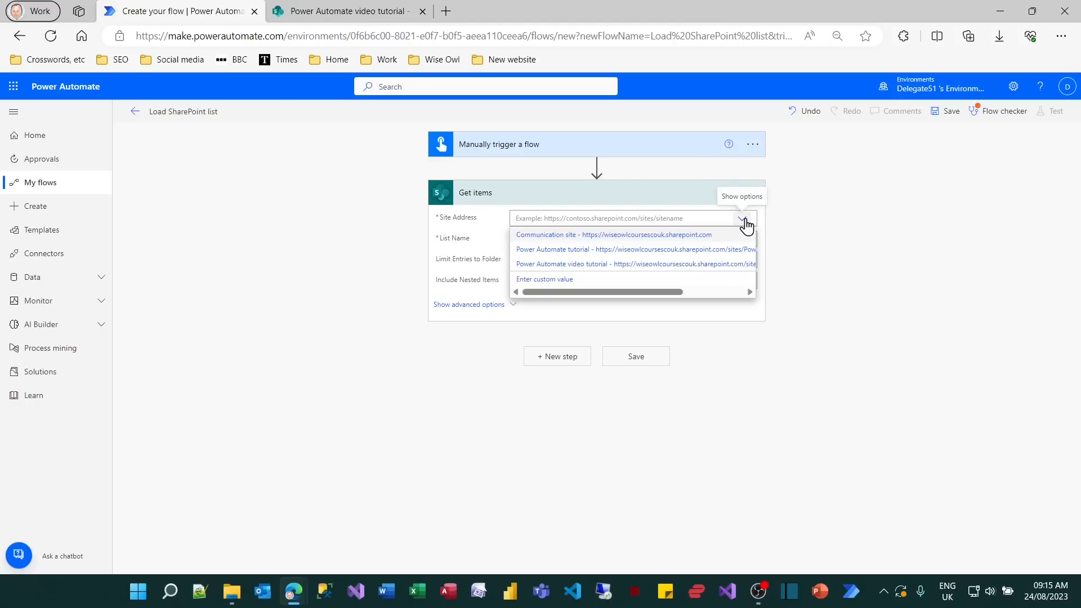
{"action": "left_click", "coordinate": [639, 266]}
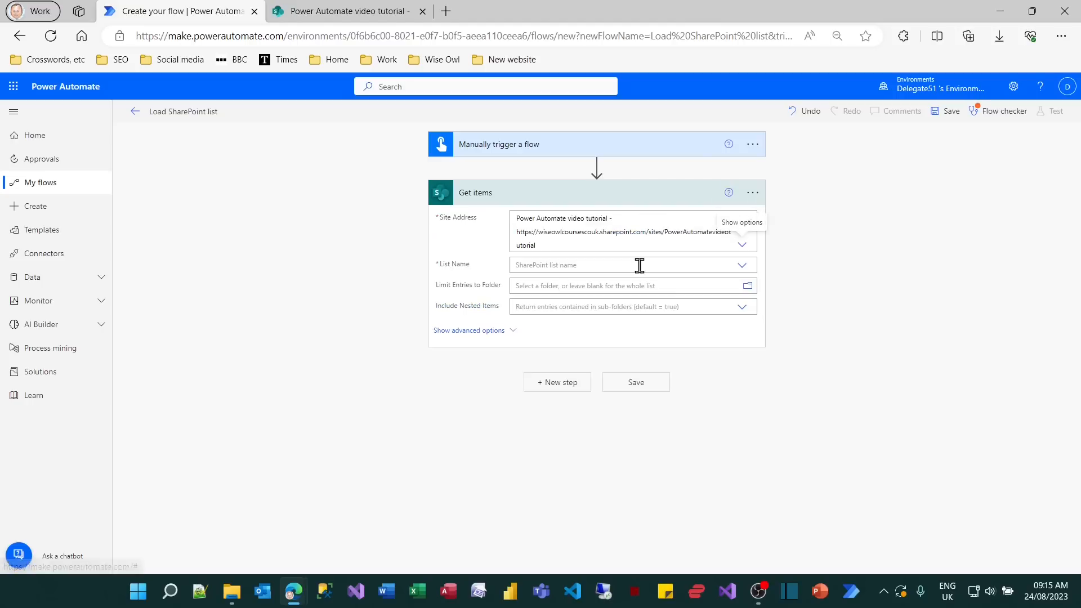
{"action": "left_click", "coordinate": [742, 265]}
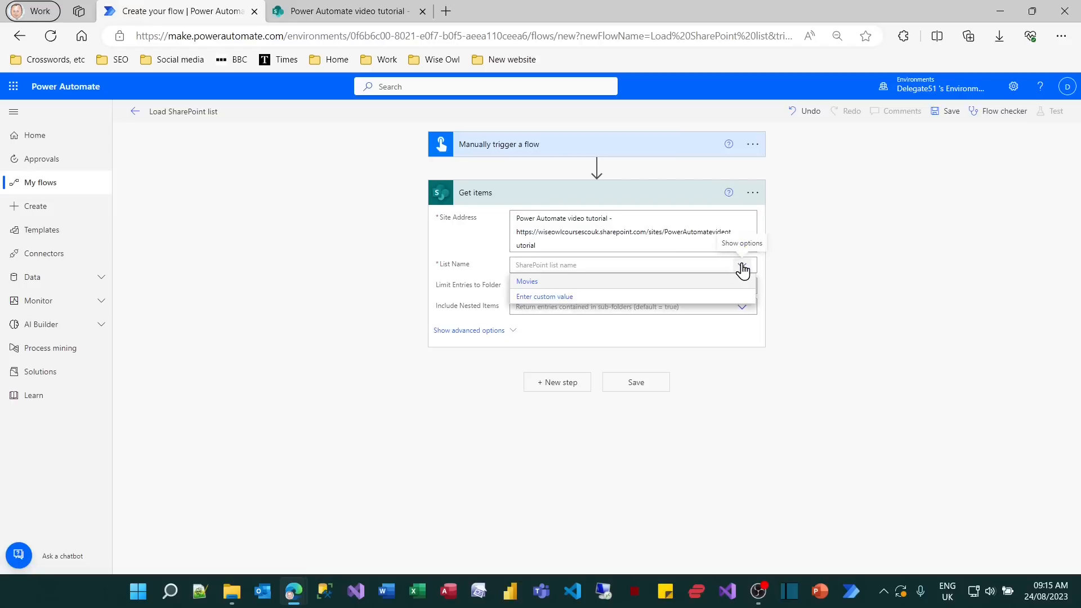
{"action": "left_click", "coordinate": [544, 282]}
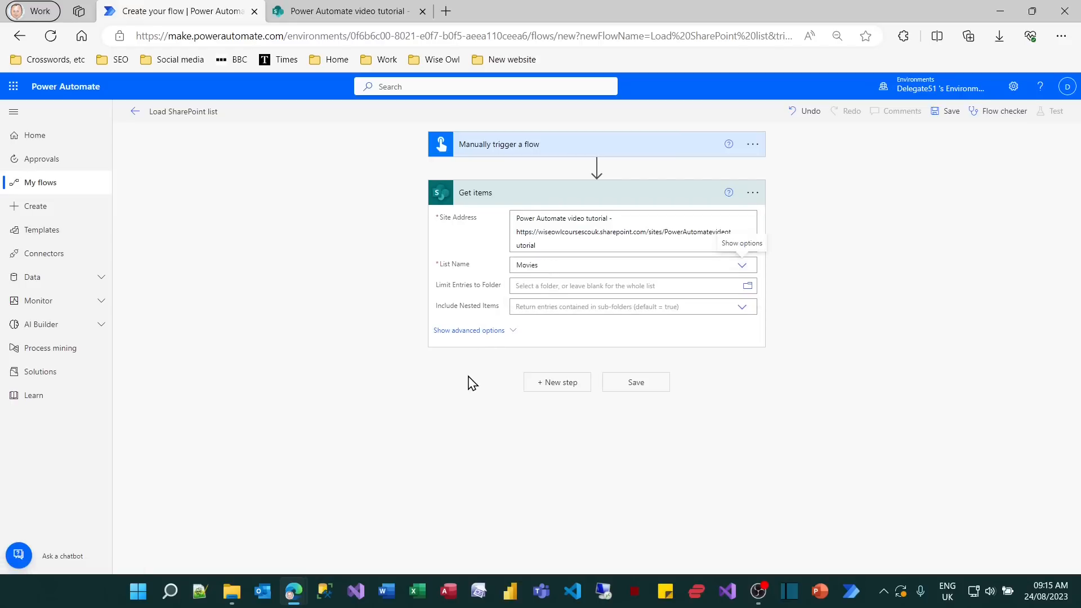
{"action": "left_click", "coordinate": [482, 334]}
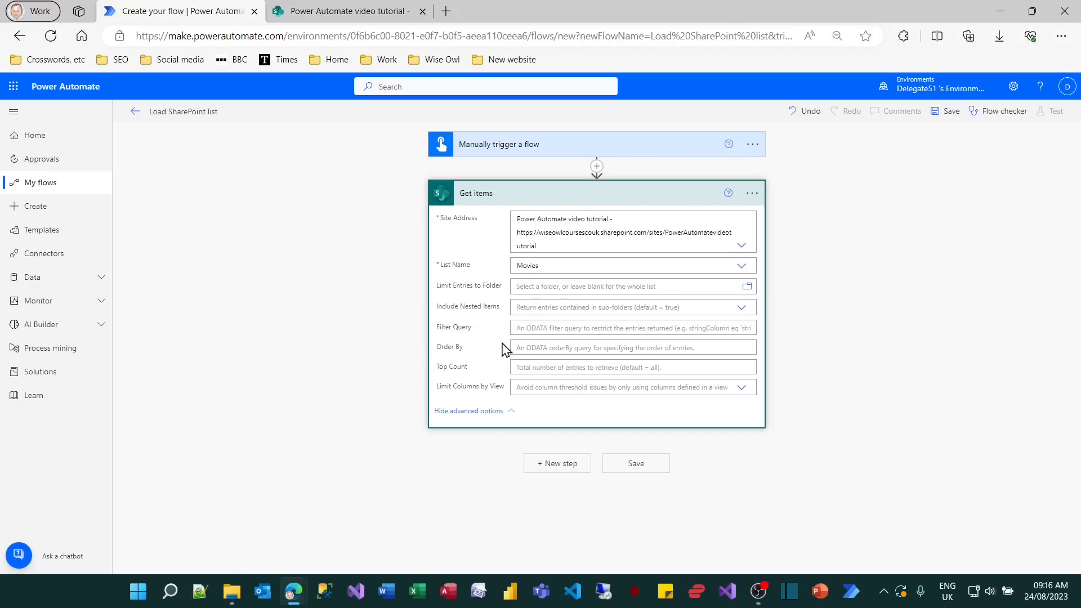
{"action": "left_click", "coordinate": [544, 367]}
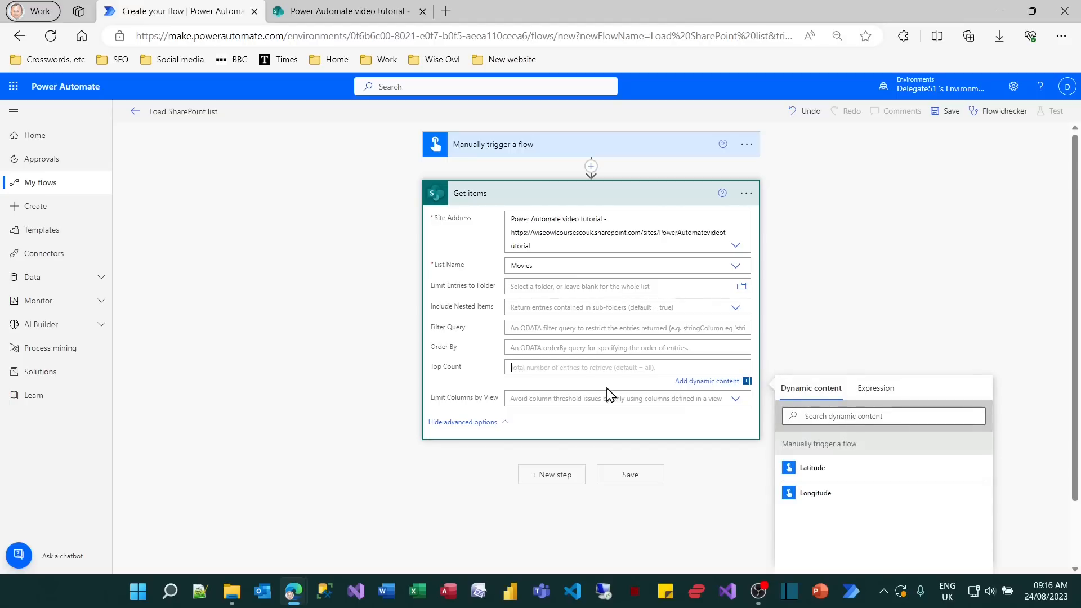
{"action": "type", "text": "10"}
View the new Movies list in SharePoint, return to the flow, save it and collapse the Get items action.
{"action": "left_click", "coordinate": [344, 13]}
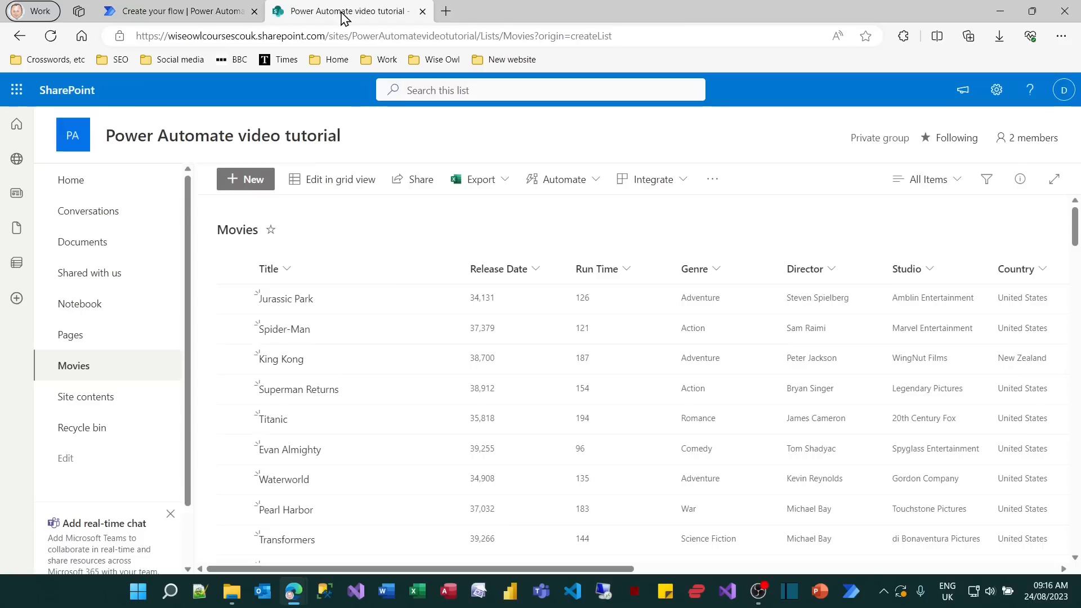
{"action": "left_click", "coordinate": [204, 10]}
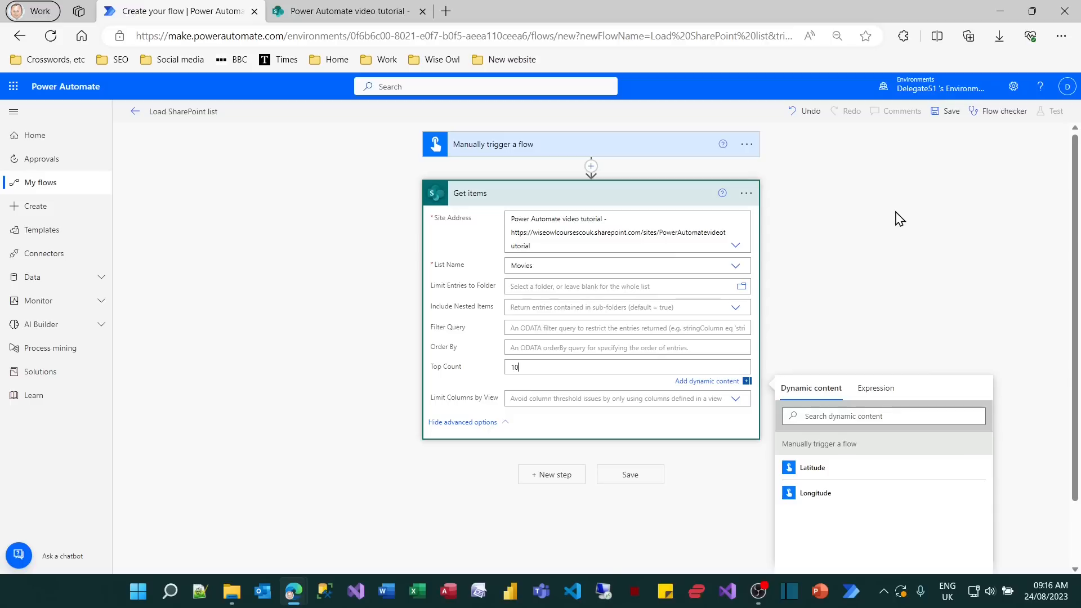
{"action": "left_click", "coordinate": [628, 475]}
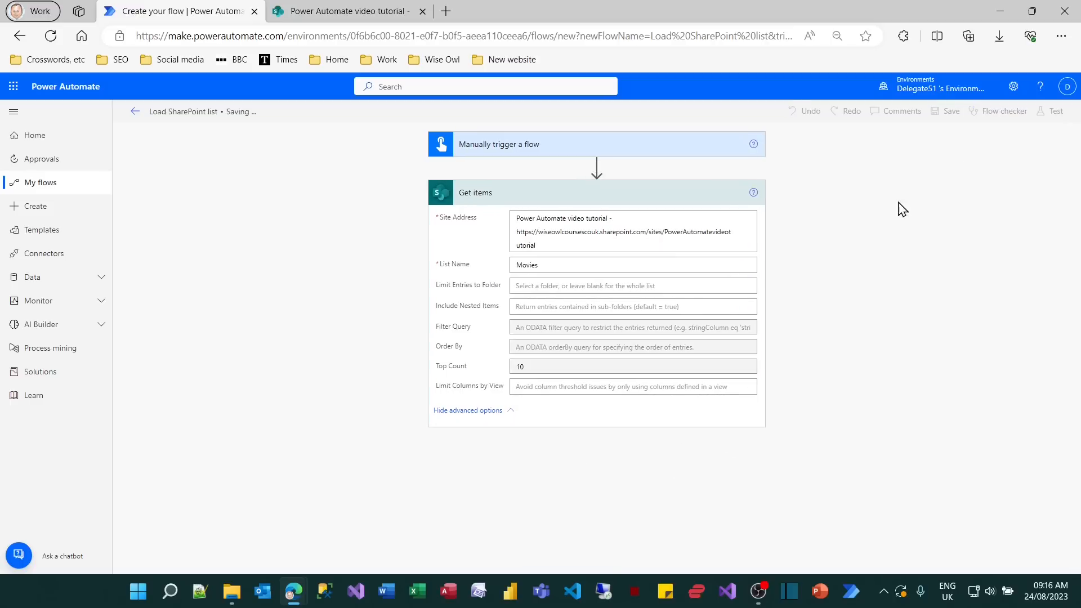
{"action": "left_click", "coordinate": [699, 198]}
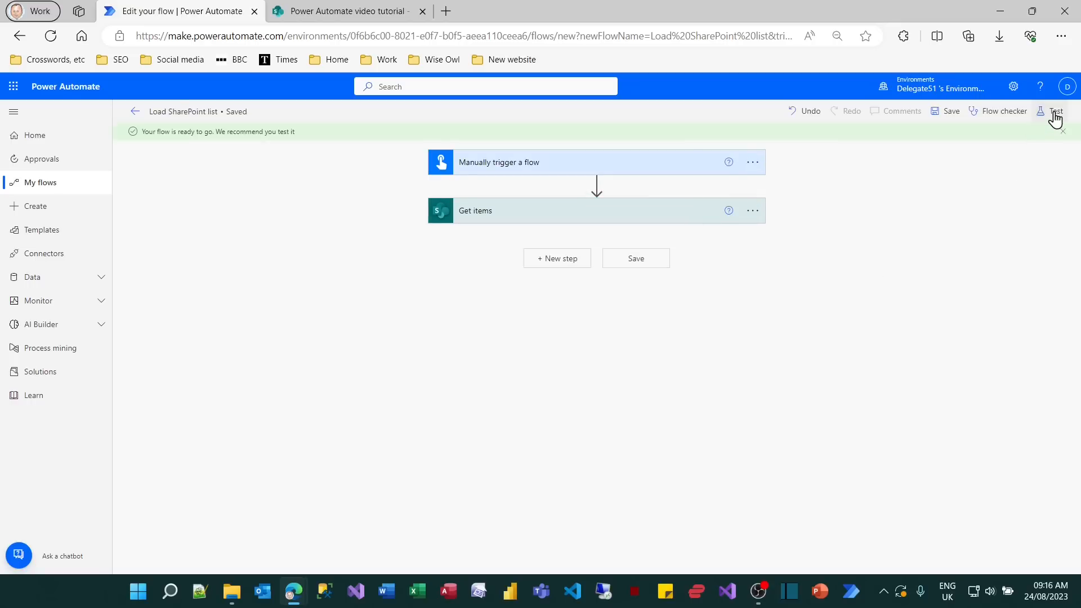
Run a manual test of the Load SharePoint list flow and close the run confirmation.
{"action": "left_click", "coordinate": [1053, 112]}
{"action": "left_click", "coordinate": [930, 139]}
{"action": "left_click", "coordinate": [916, 556]}
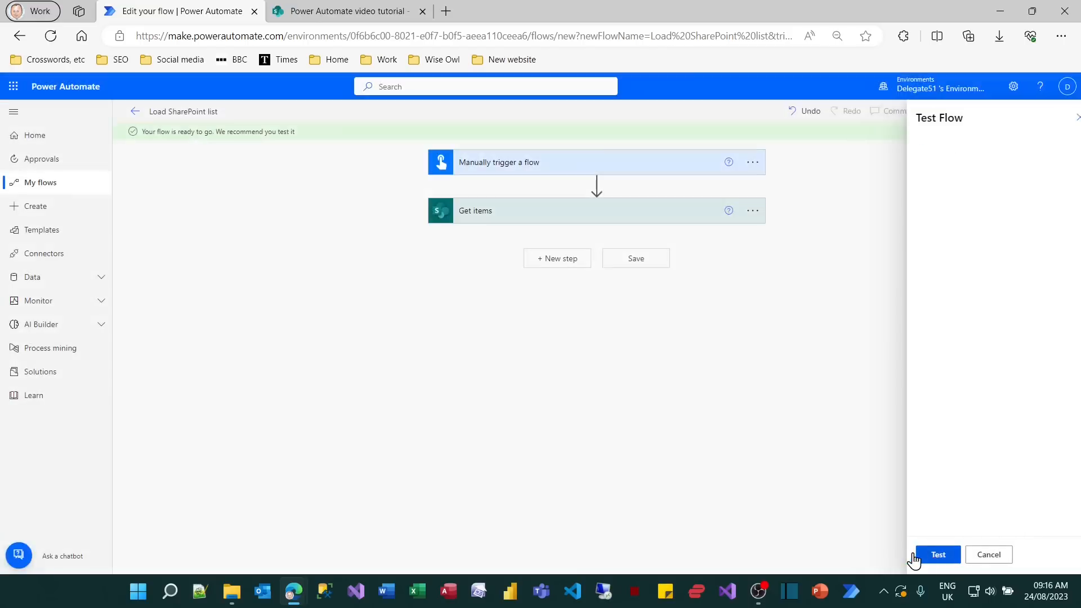
{"action": "left_click", "coordinate": [912, 554]}
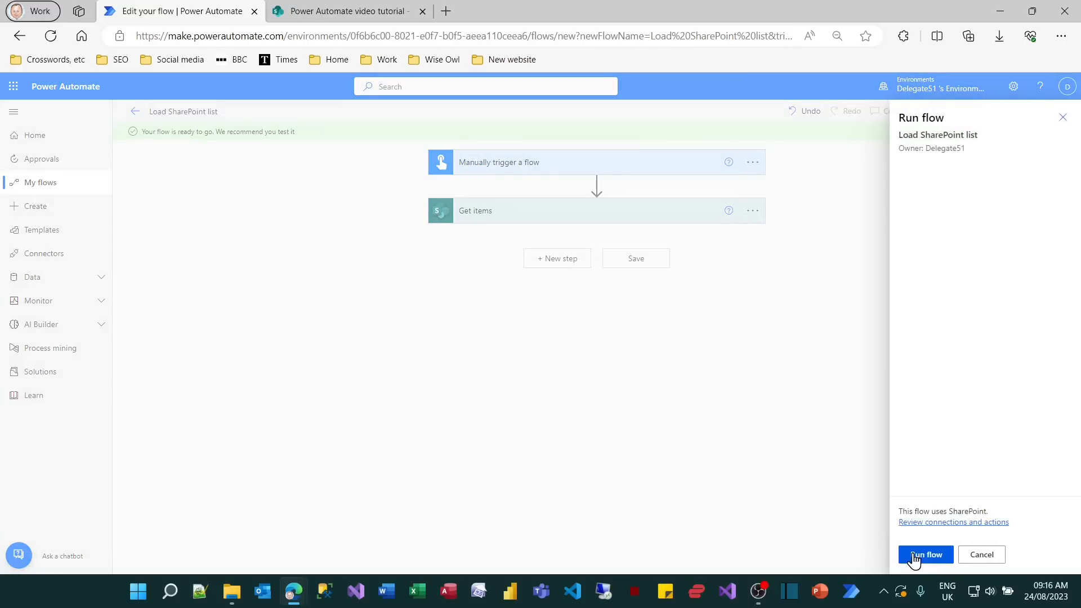
{"action": "left_click", "coordinate": [913, 557]}
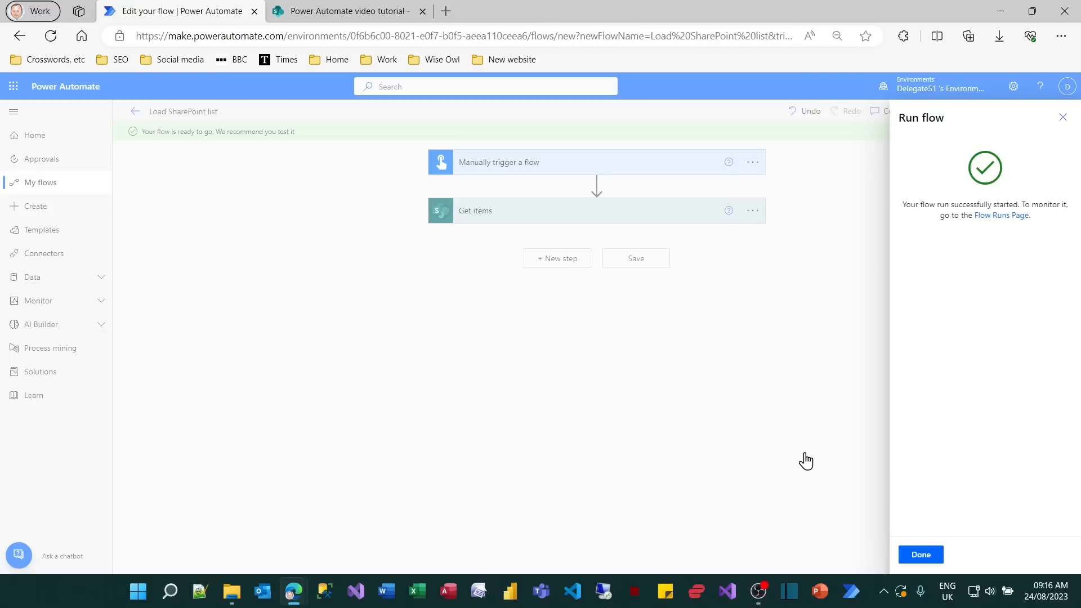
{"action": "left_click", "coordinate": [926, 556]}
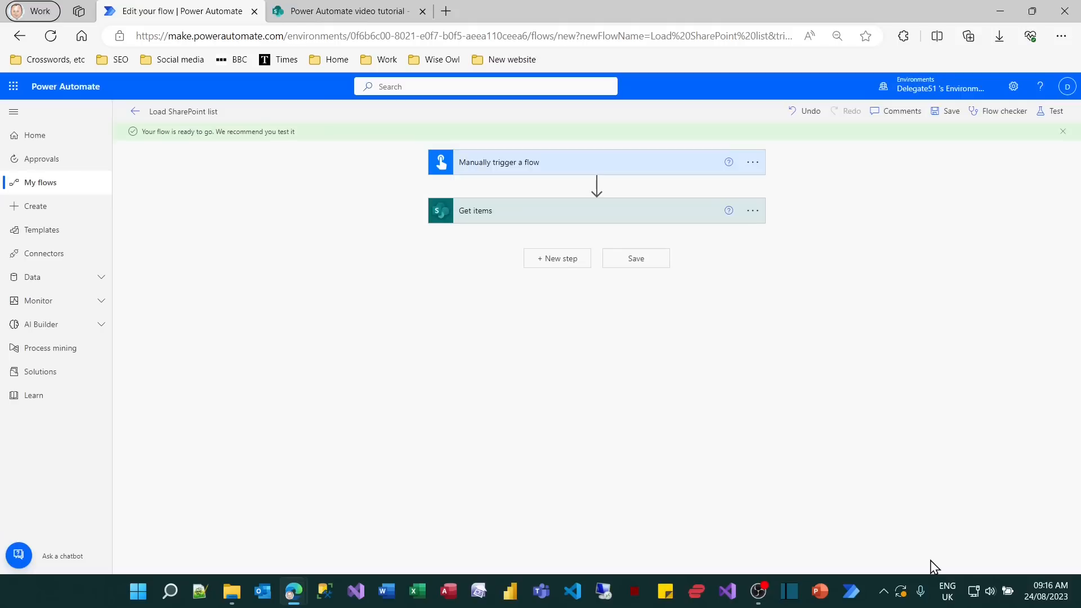
Open the downloadable output of the Get items run and locate the first film record in its body.
{"action": "left_click", "coordinate": [691, 225]}
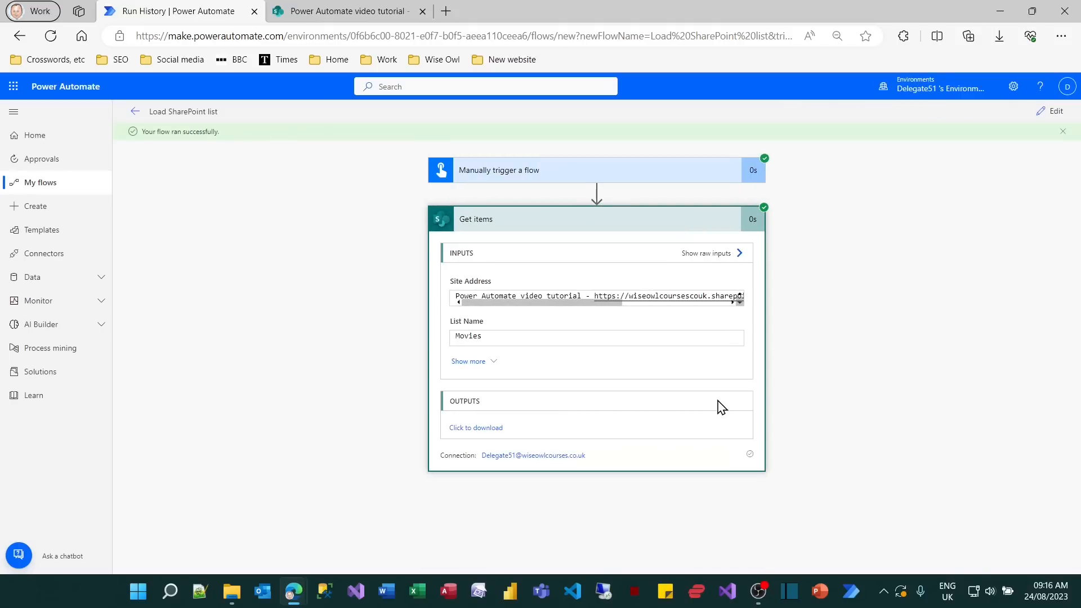
{"action": "left_click", "coordinate": [484, 428]}
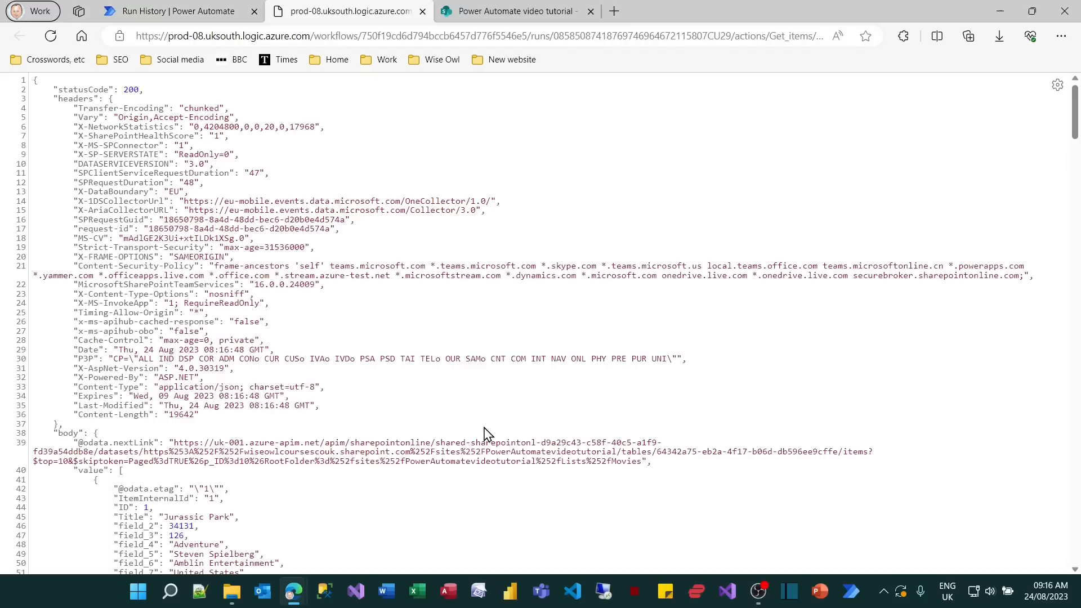
{"action": "scroll", "coordinate": [611, 301], "scroll_direction": "down", "scroll_amount": 3}
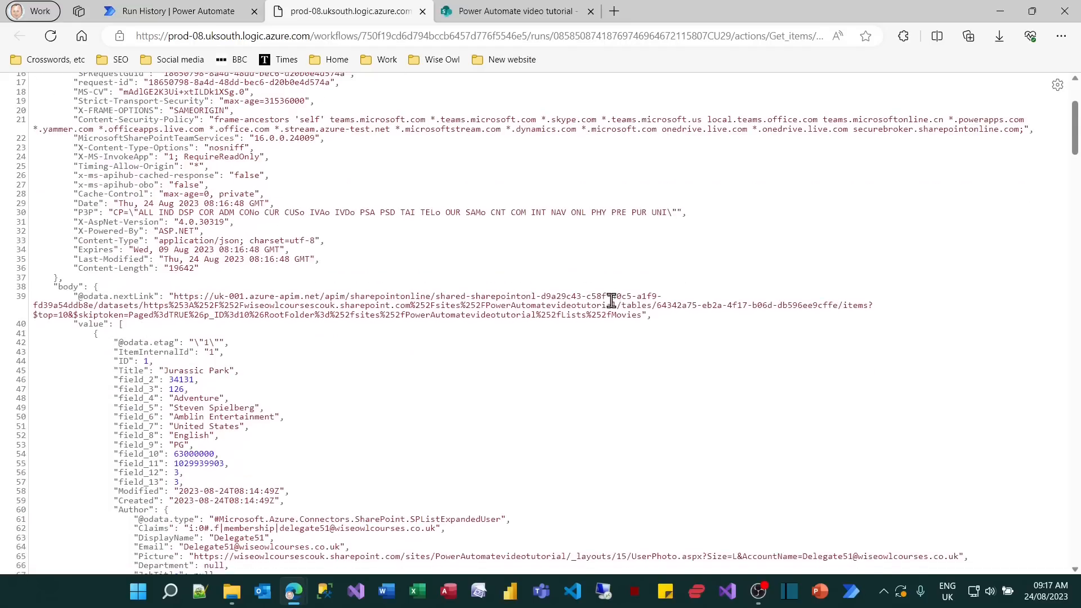
{"action": "scroll", "coordinate": [611, 301], "scroll_direction": "down", "scroll_amount": 5}
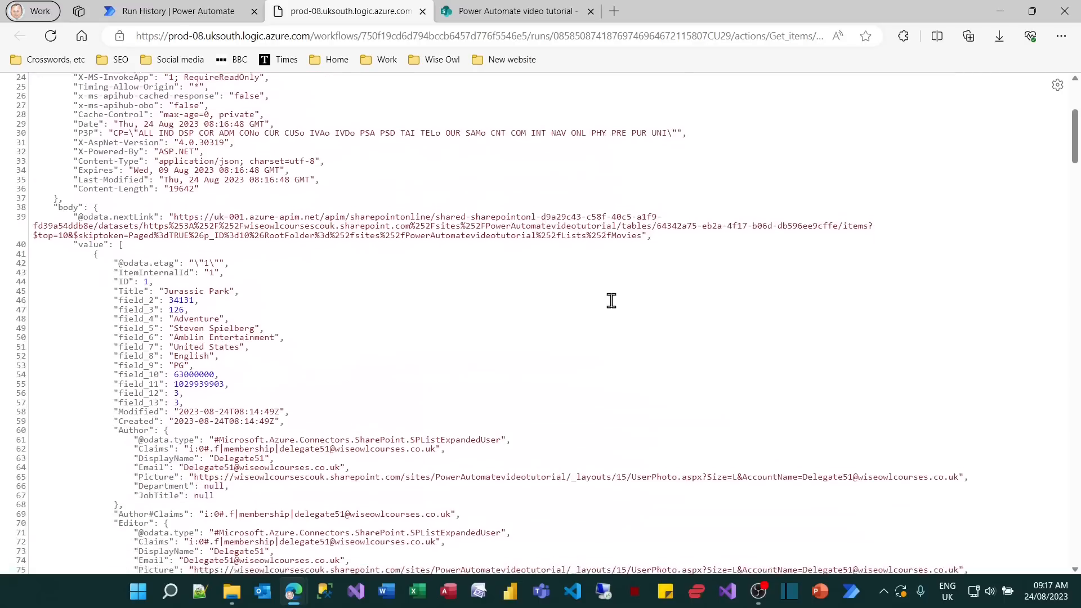
Examine the body, value and field names in the output, and compare field_5 with the columns of the SharePoint Movies list.
{"action": "key", "text": "ctrl+2"}
{"action": "mouse_move", "coordinate": [39, 116]}
{"action": "left_mouse_down"}
{"action": "mouse_move", "coordinate": [124, 148]}
{"action": "mouse_move", "coordinate": [72, 166]}
{"action": "mouse_move", "coordinate": [129, 185]}
{"action": "left_mouse_up"}
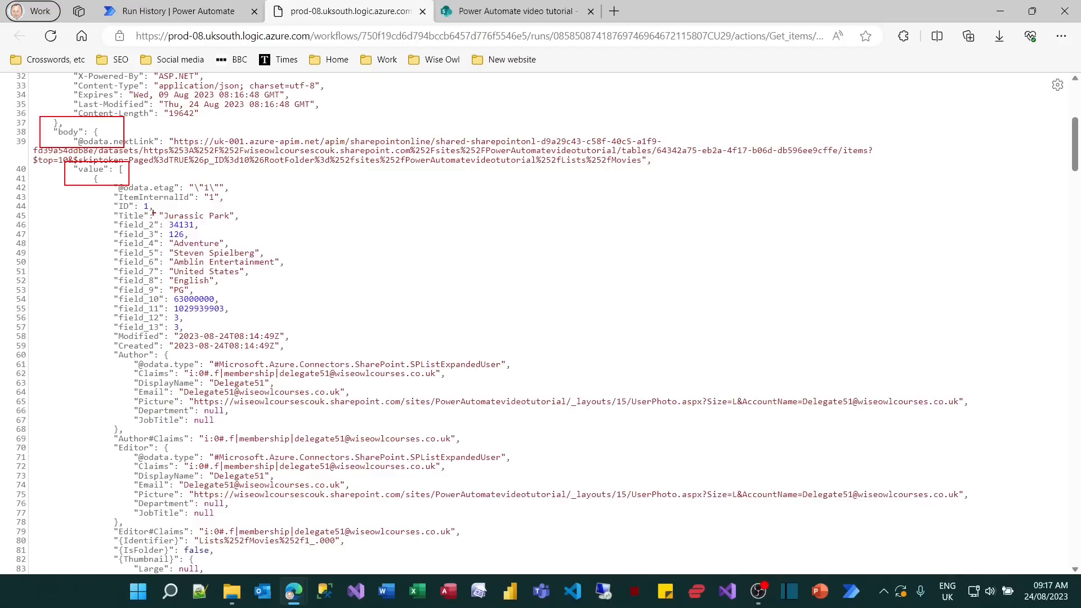
{"action": "left_click_drag", "start_coordinate": [105, 207], "coordinate": [163, 224]}
{"action": "left_click_drag", "start_coordinate": [107, 243], "coordinate": [169, 265]}
{"action": "key", "text": "Escape"}
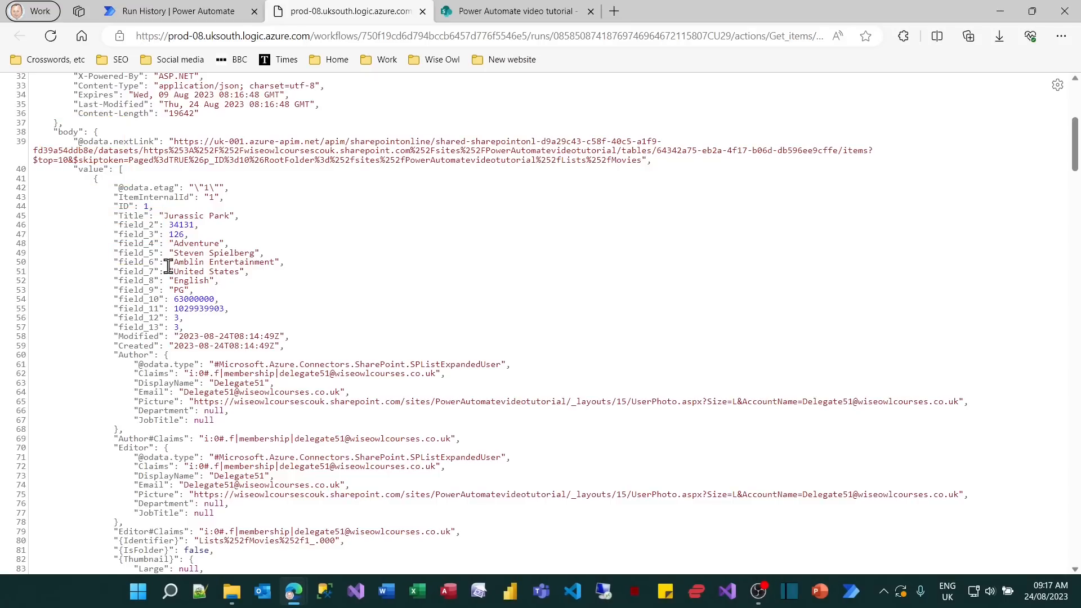
{"action": "double_click", "coordinate": [133, 253]}
{"action": "left_click", "coordinate": [478, 16]}
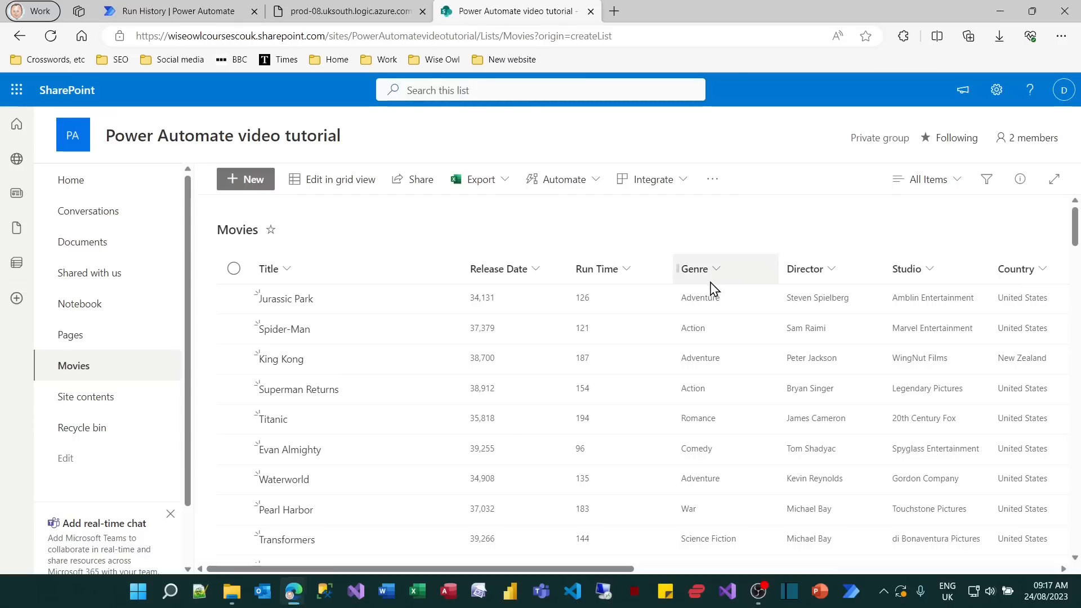
Open the Director column's settings page from the Movies list settings.
{"action": "left_click_drag", "start_coordinate": [762, 254], "coordinate": [853, 288]}
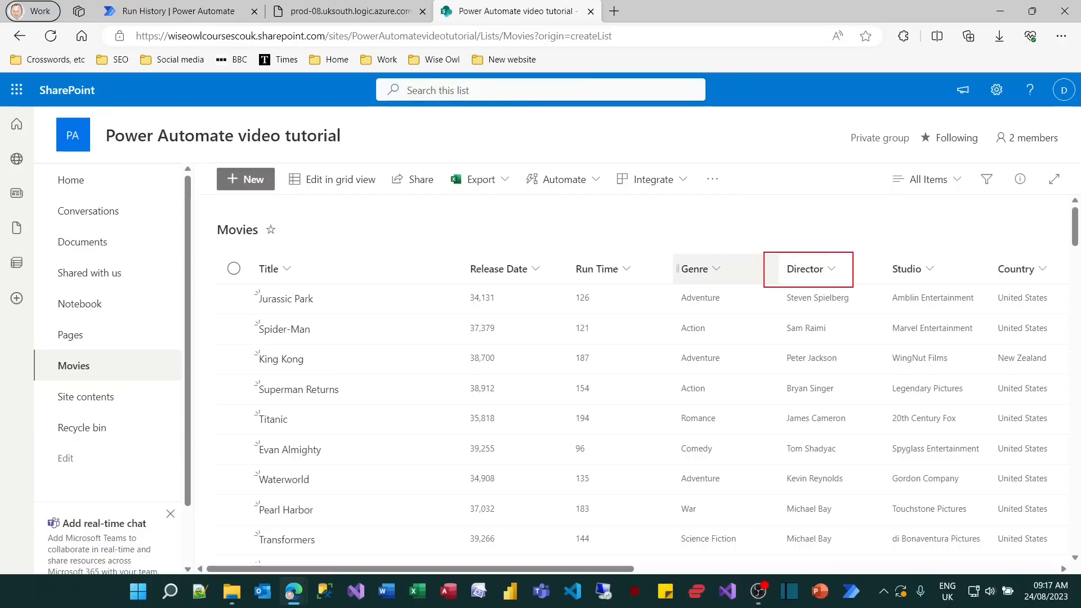
{"action": "key", "text": "Escape"}
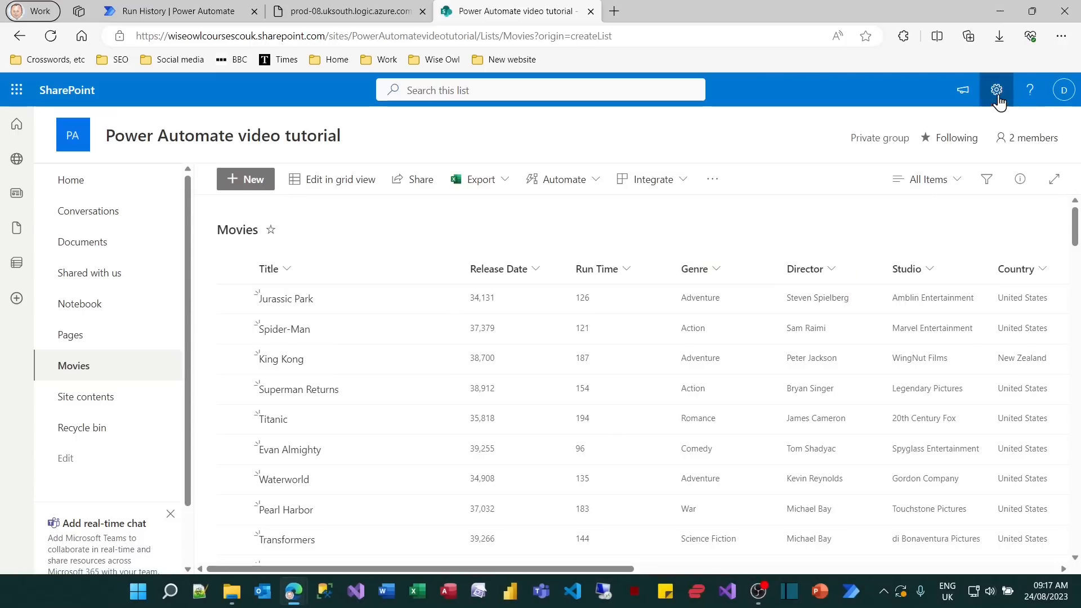
{"action": "left_click", "coordinate": [998, 92]}
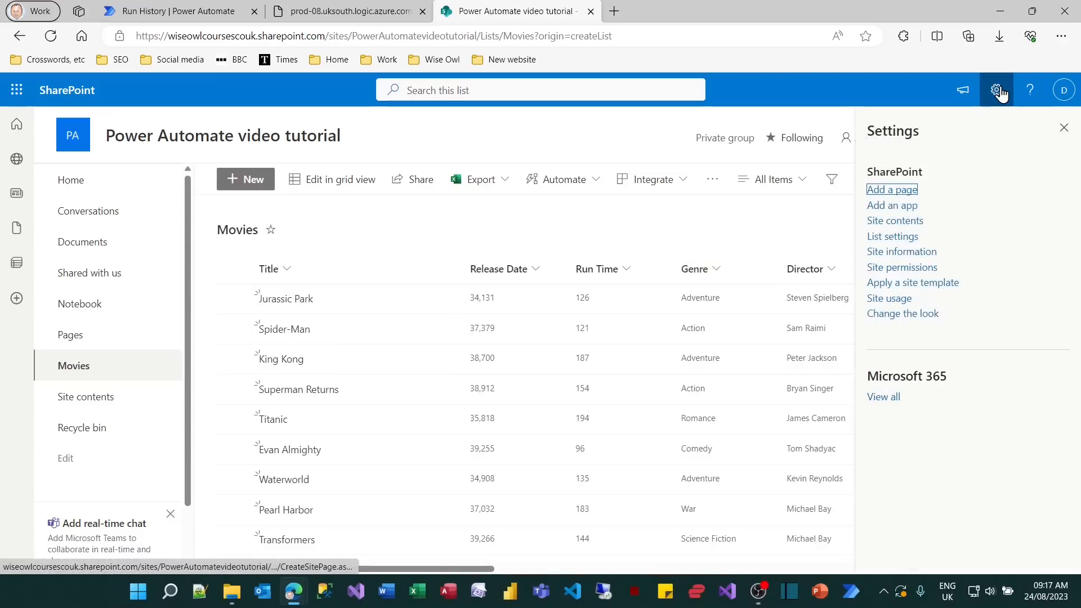
{"action": "left_click", "coordinate": [897, 237]}
{"action": "scroll", "coordinate": [890, 254], "scroll_direction": "down", "scroll_amount": 3}
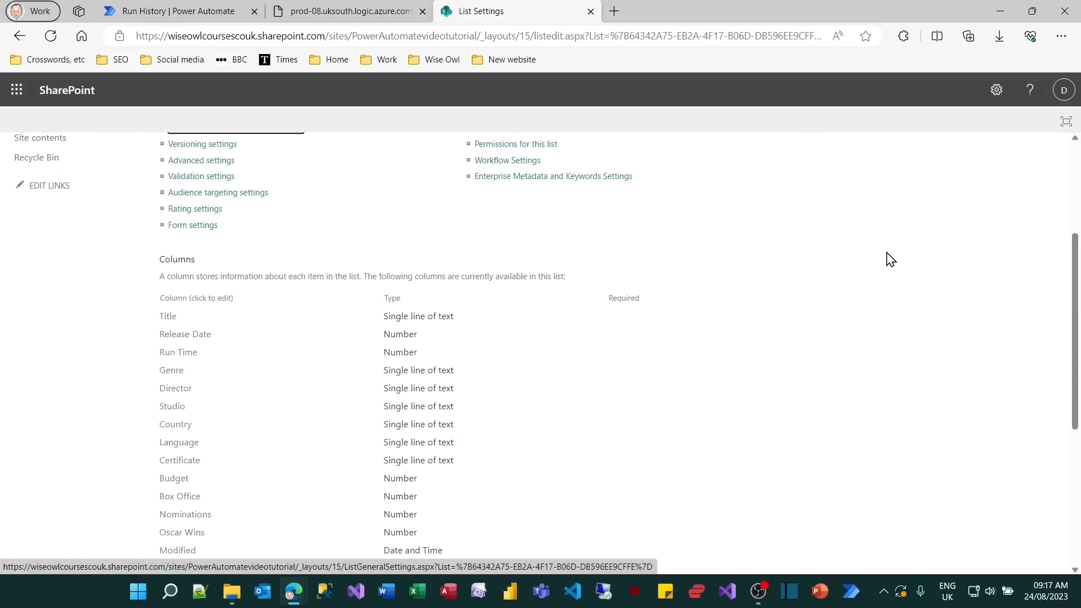
{"action": "left_click", "coordinate": [176, 389]}
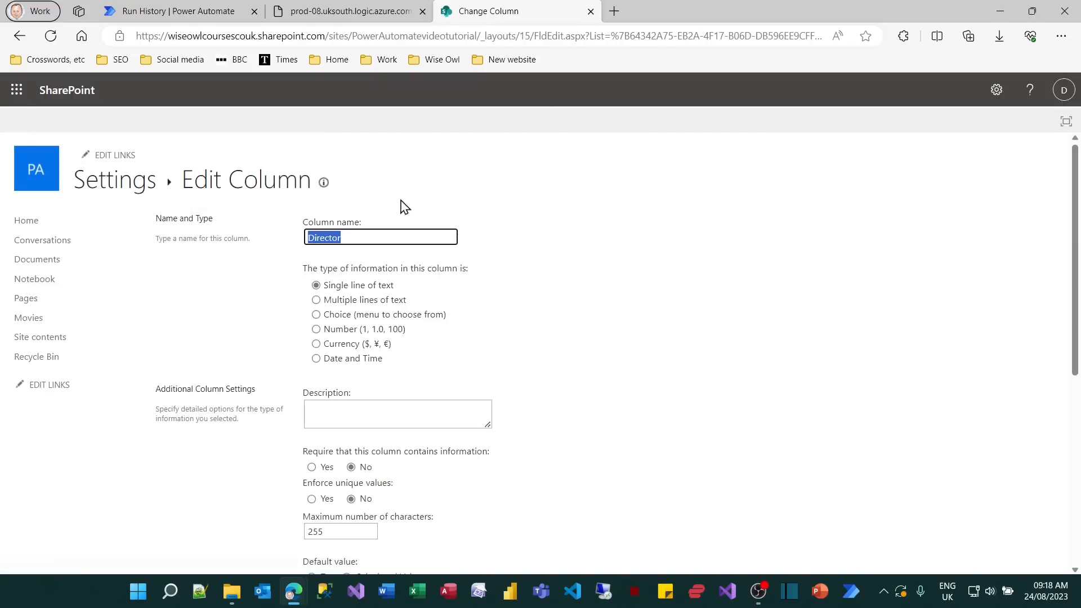
Examine the end of the Edit Column page address for the Director column's internal field name.
{"action": "left_click", "coordinate": [616, 36]}
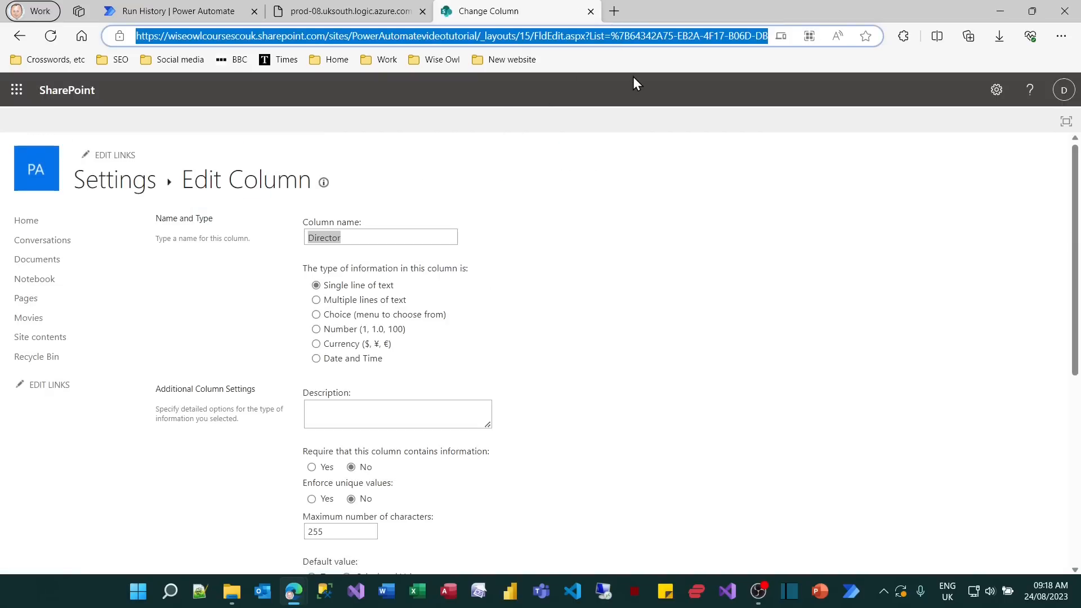
{"action": "key", "text": "End"}
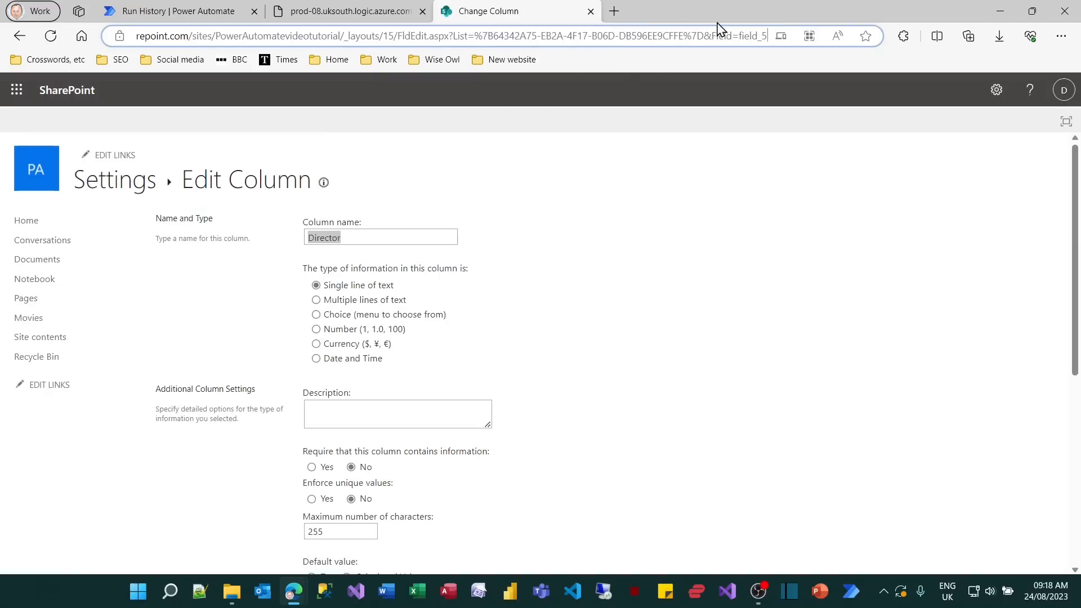
{"action": "mouse_move", "coordinate": [741, 35]}
{"action": "left_mouse_down"}
{"action": "mouse_move", "coordinate": [768, 35]}
{"action": "mouse_move", "coordinate": [738, 33]}
{"action": "mouse_move", "coordinate": [782, 53]}
{"action": "left_mouse_up"}
{"action": "key", "text": "Escape"}
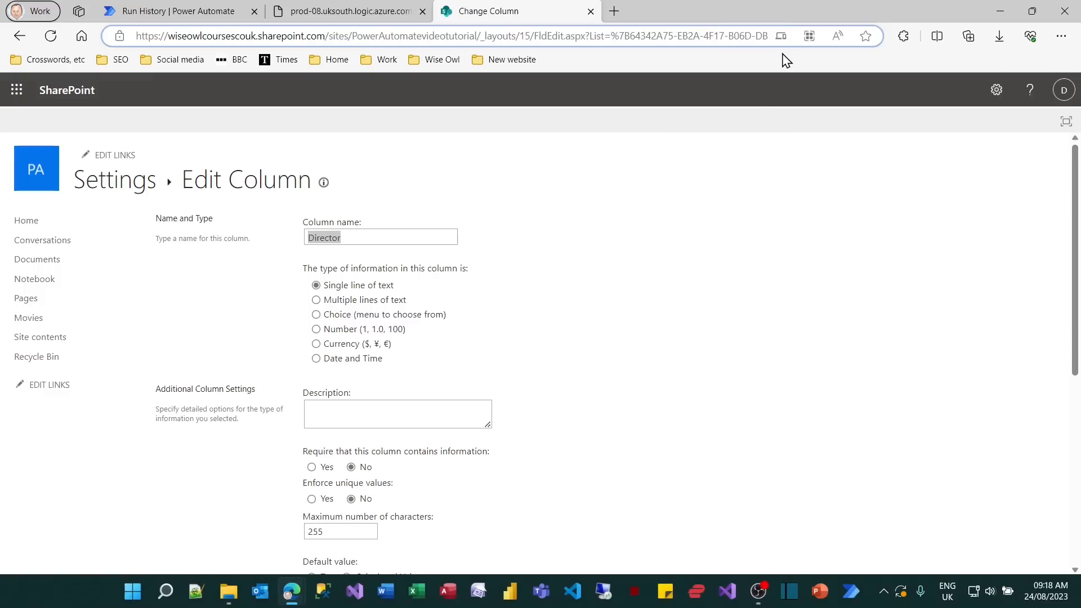
Close the column settings and Get items output pages, and reopen the Load SharePoint list flow for editing.
{"action": "left_click", "coordinate": [591, 13]}
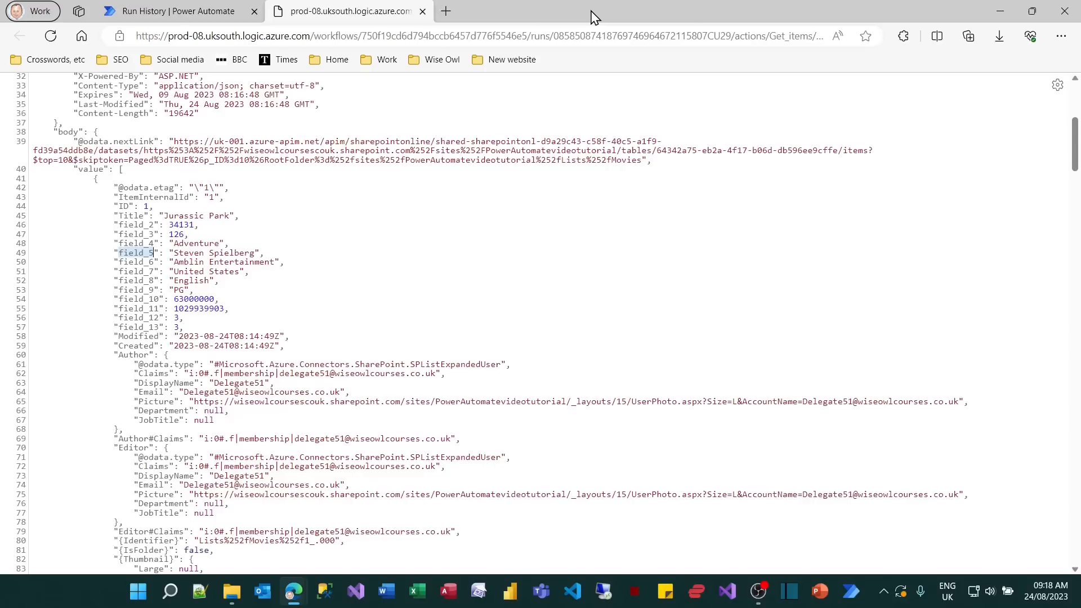
{"action": "left_click", "coordinate": [422, 12]}
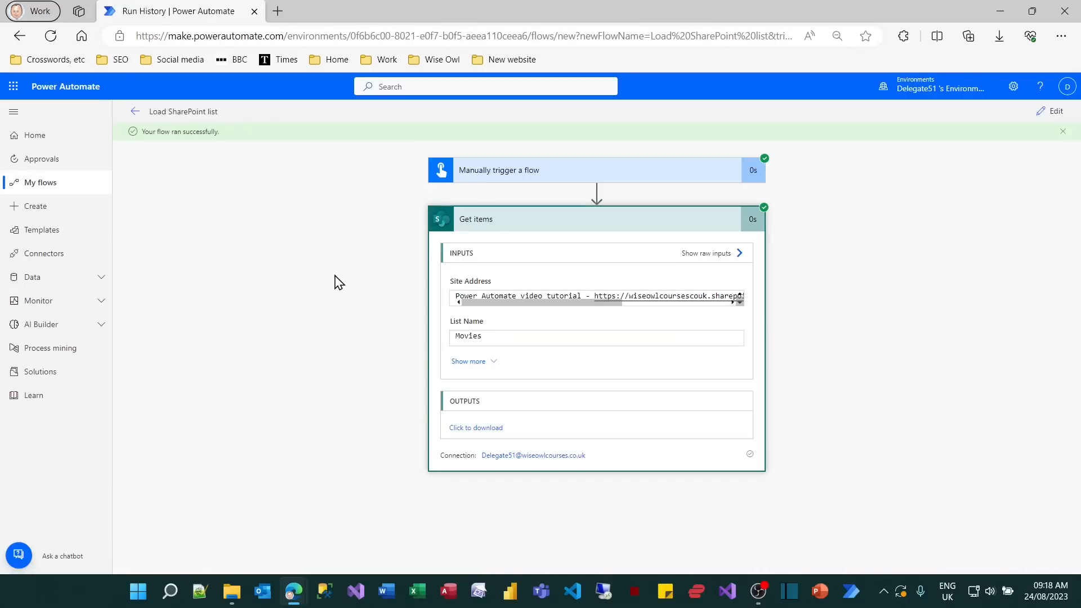
{"action": "left_click", "coordinate": [1053, 114]}
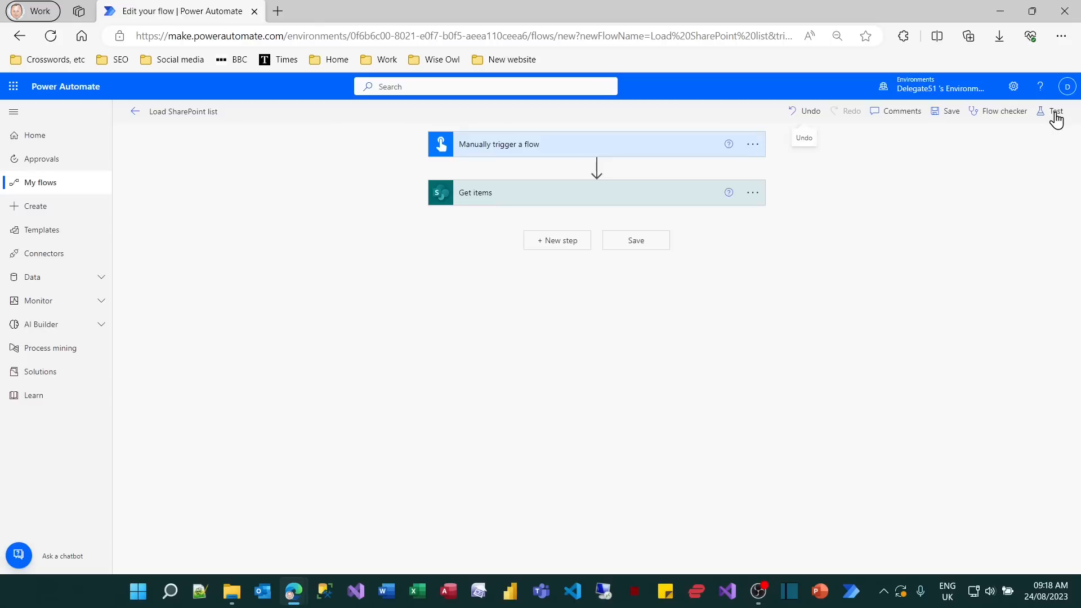
Add a Create HTML table action after Get items, with the Get items value as its From input.
{"action": "left_click", "coordinate": [571, 247]}
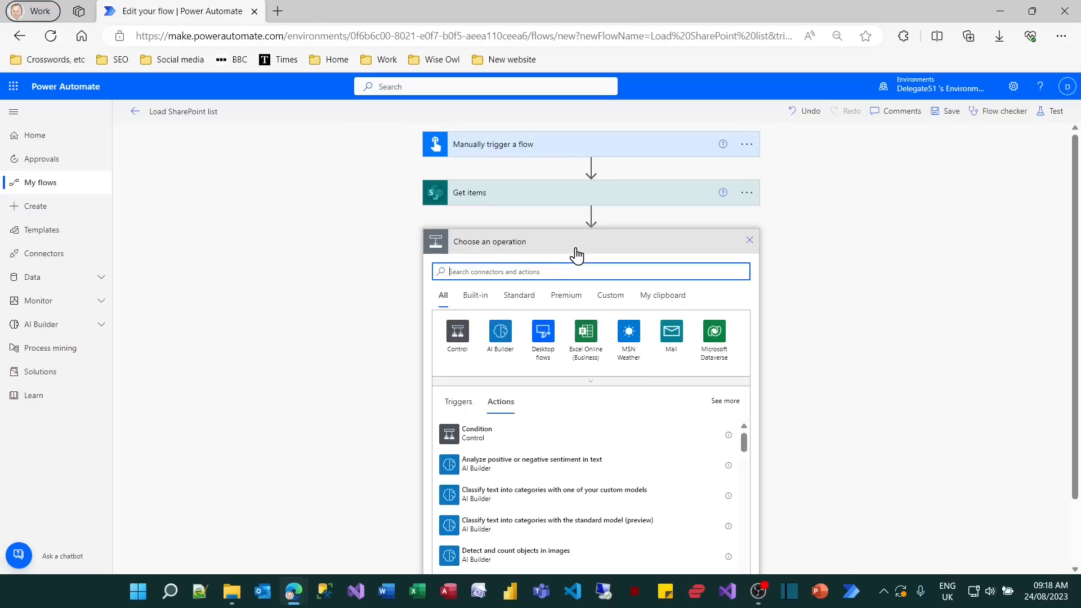
{"action": "type", "text": "html"}
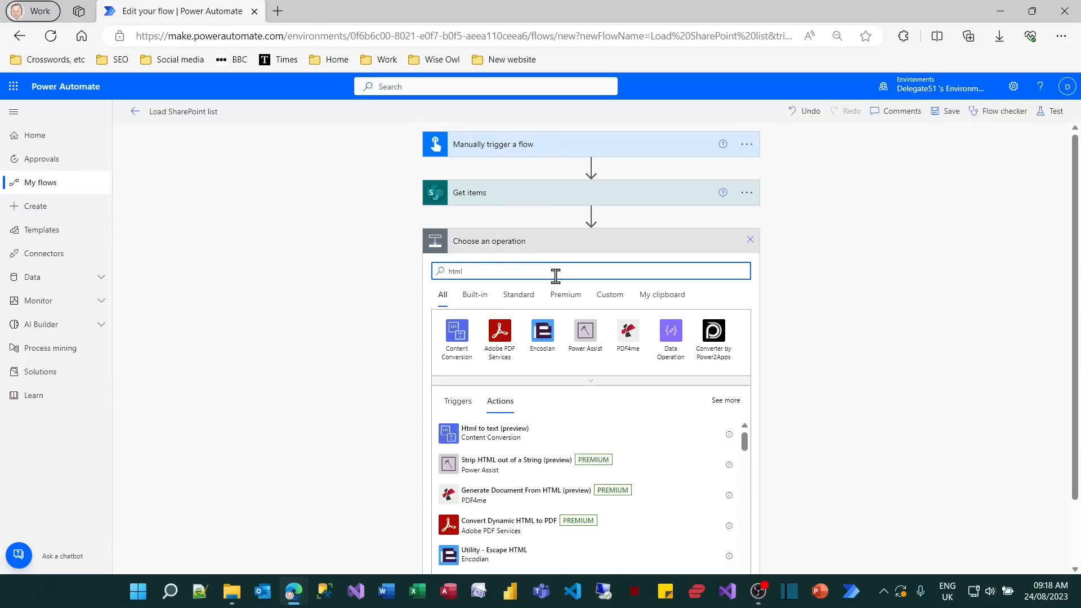
{"action": "scroll", "coordinate": [390, 360], "scroll_direction": "down", "scroll_amount": 1}
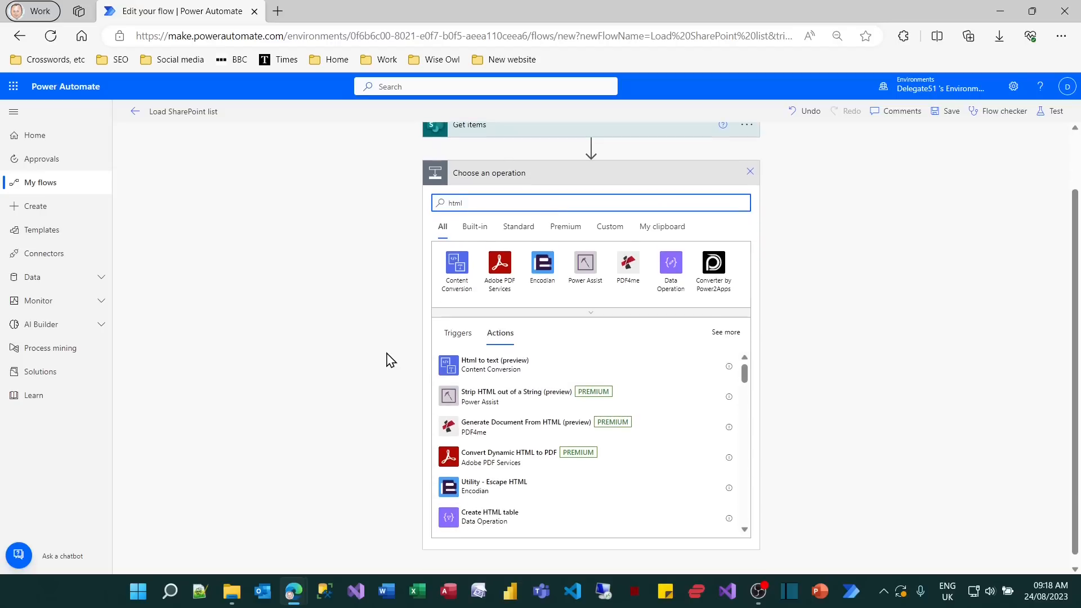
{"action": "left_click", "coordinate": [492, 528]}
{"action": "left_click", "coordinate": [631, 266]}
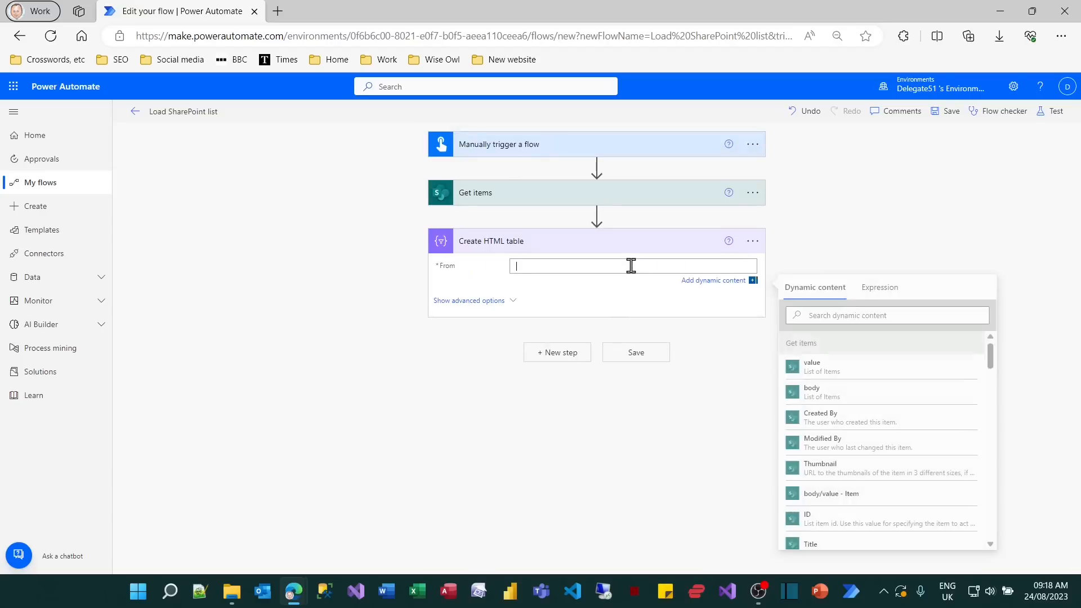
{"action": "left_click", "coordinate": [835, 375]}
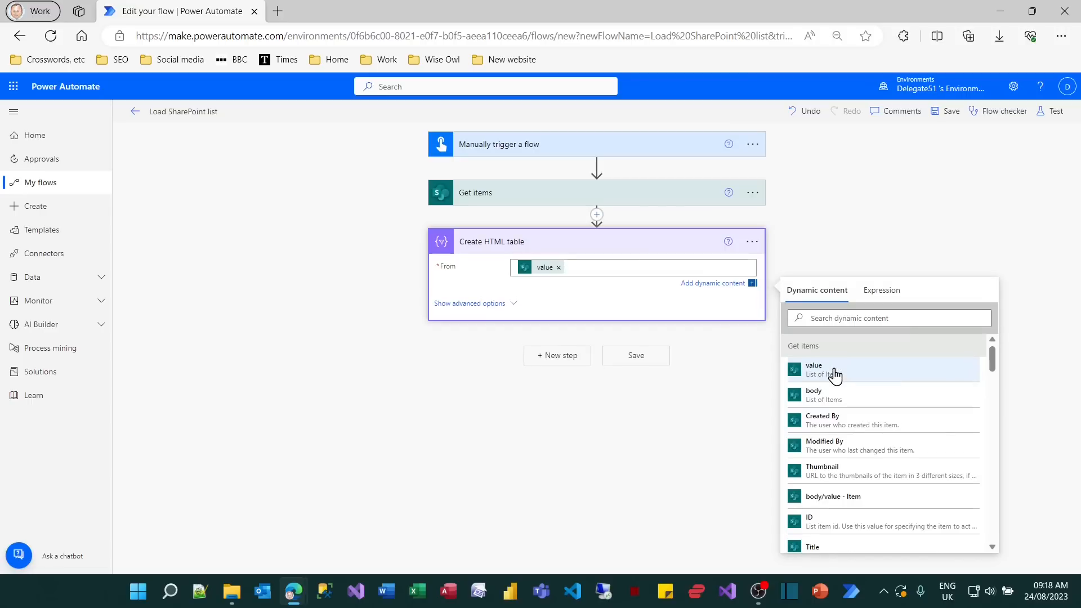
Show the HTML table's advanced options and set its Columns to Custom.
{"action": "left_click", "coordinate": [496, 304]}
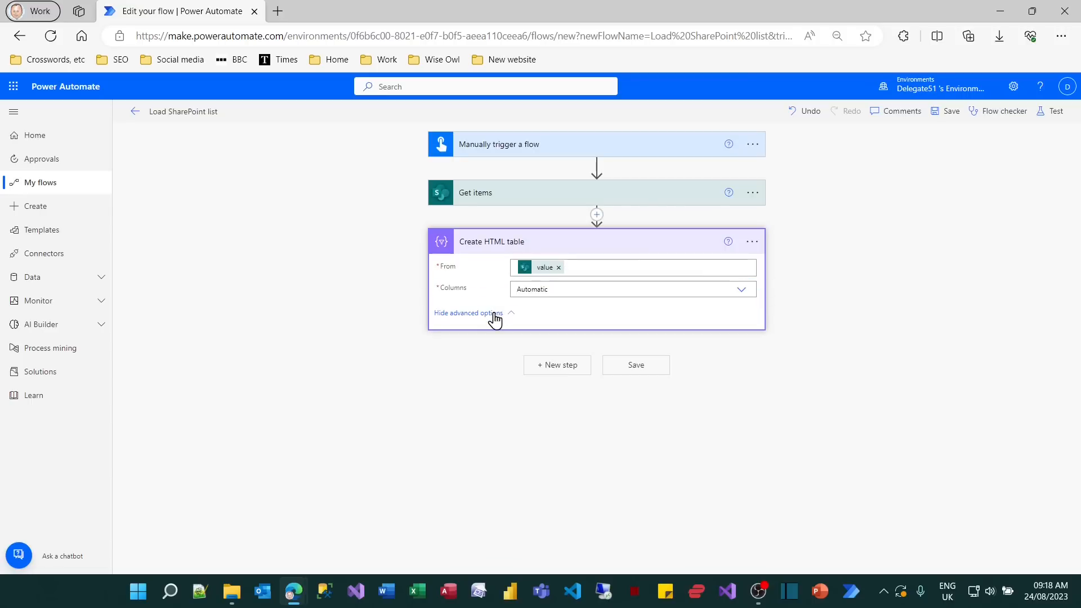
{"action": "left_click", "coordinate": [741, 291]}
{"action": "left_click", "coordinate": [741, 292]}
{"action": "left_click", "coordinate": [742, 291]}
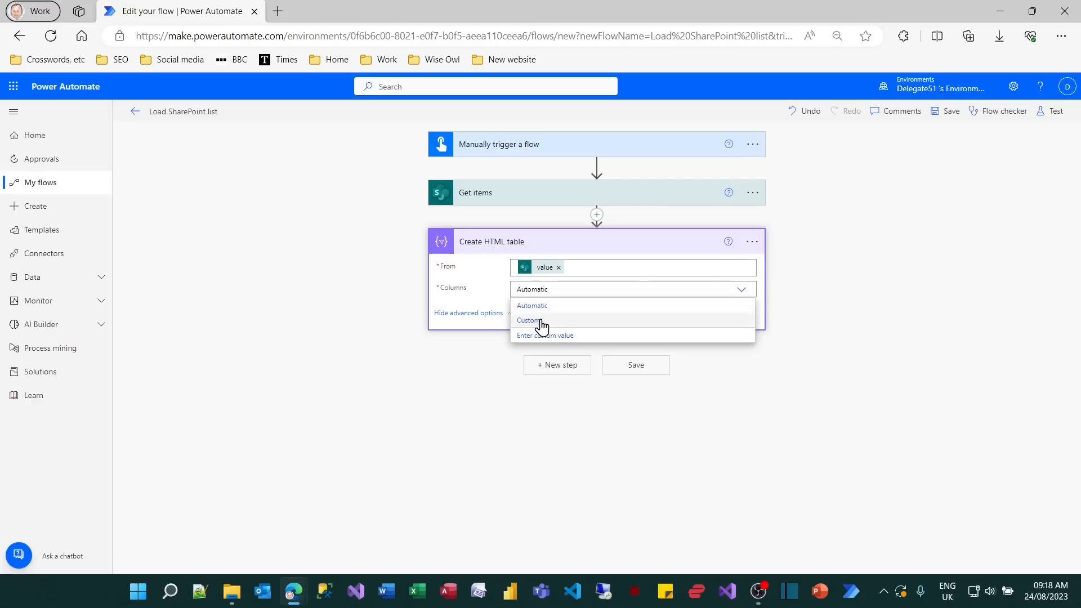
{"action": "left_click", "coordinate": [541, 322]}
Add a table column with the header Title and the Title field from Get items as its value.
{"action": "left_click", "coordinate": [635, 318]}
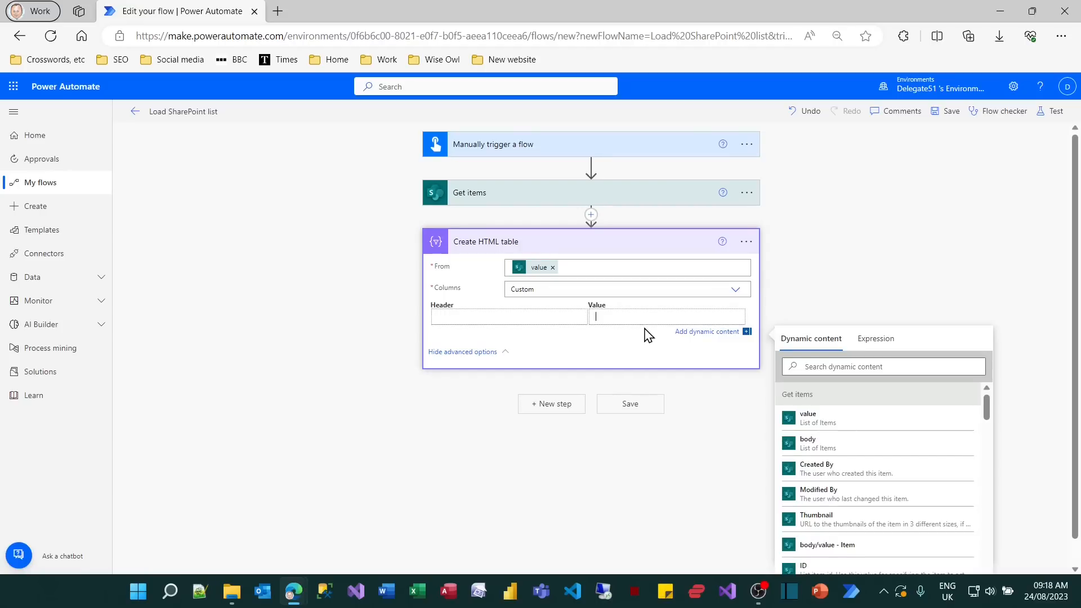
{"action": "scroll", "coordinate": [864, 484], "scroll_direction": "down", "scroll_amount": 6}
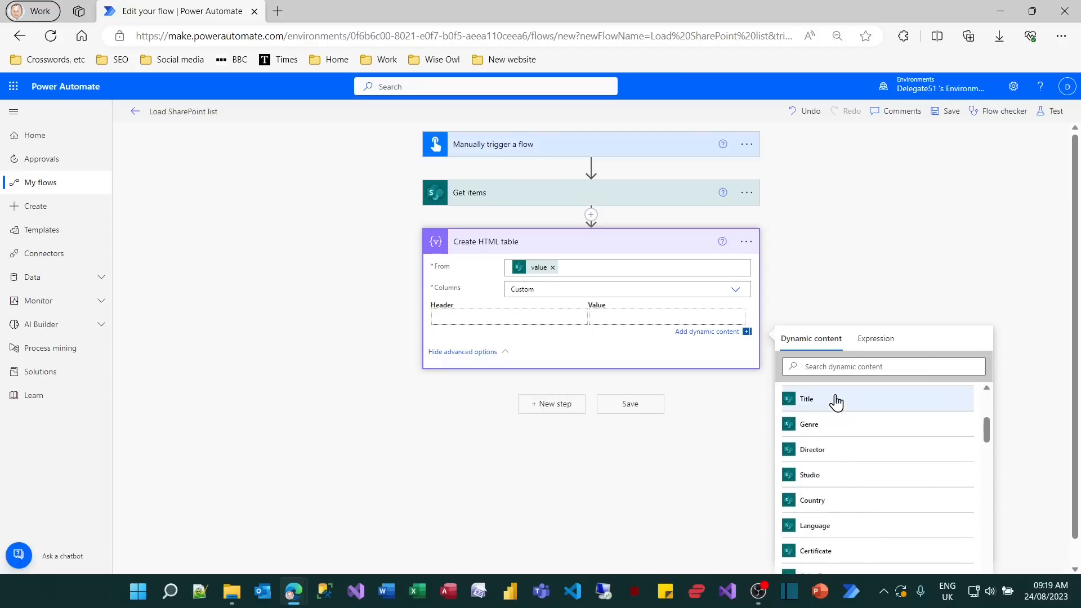
{"action": "left_click", "coordinate": [836, 402]}
{"action": "left_click", "coordinate": [542, 318]}
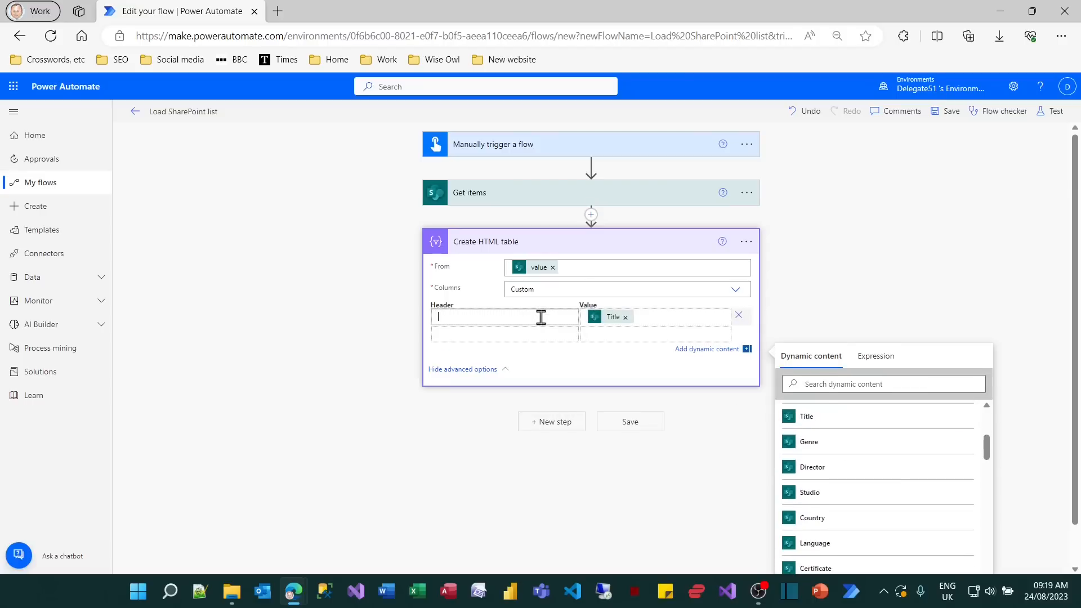
{"action": "type", "text": "Title"}
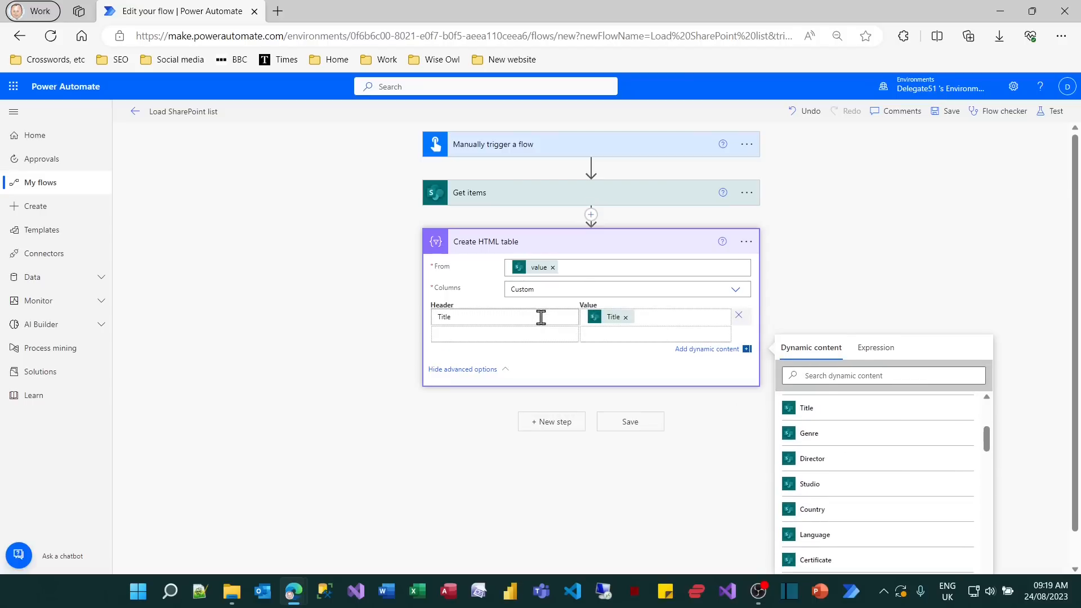
Add a second table column with the header Director and the Director field from Get items as its value.
{"action": "left_click", "coordinate": [597, 335]}
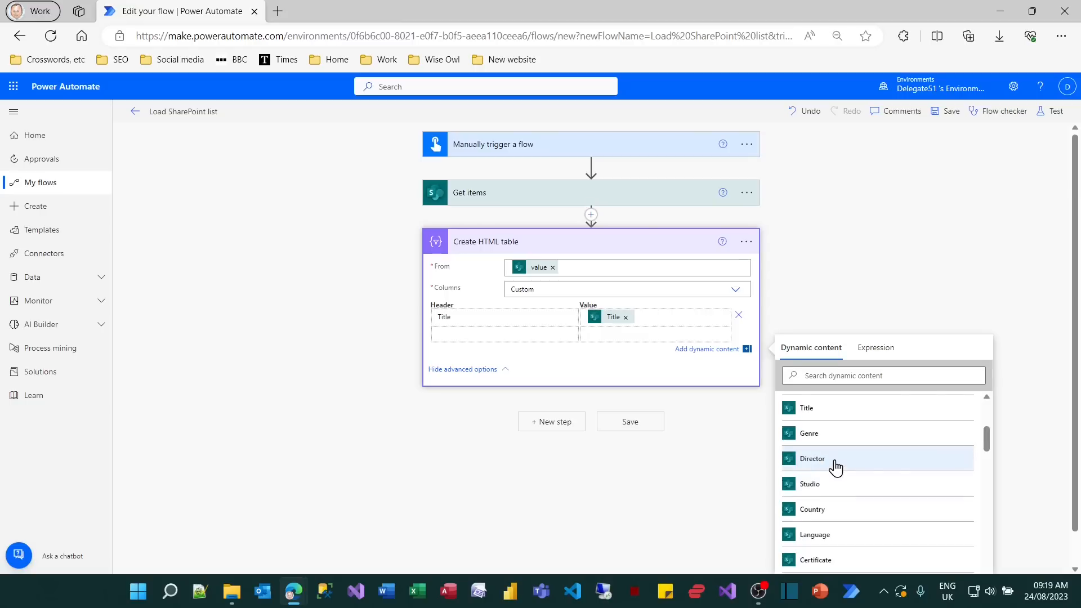
{"action": "left_click", "coordinate": [835, 462]}
{"action": "left_click", "coordinate": [530, 334]}
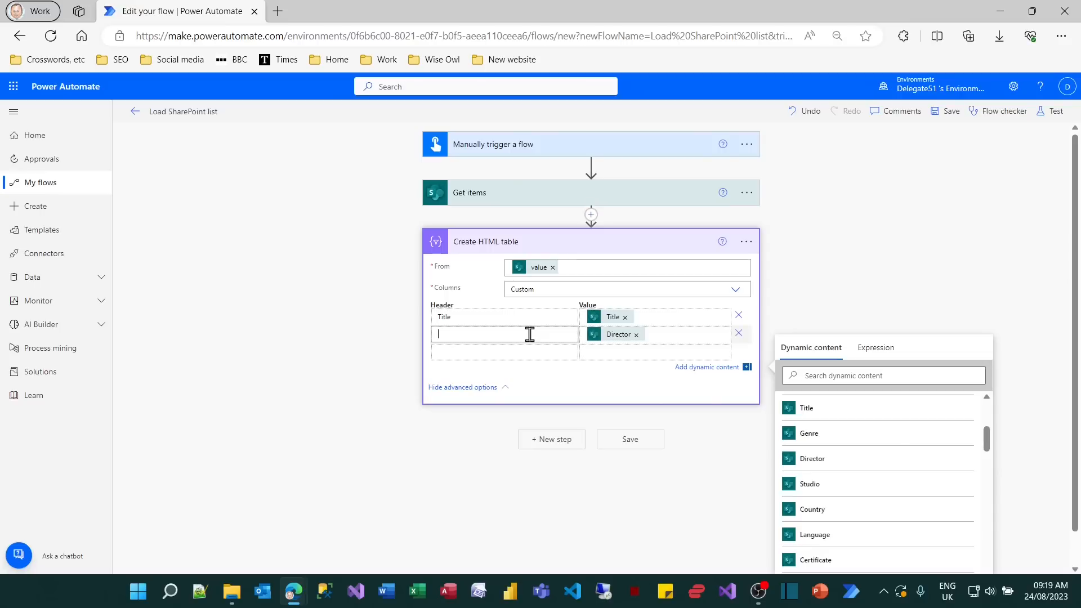
{"action": "type", "text": "Director"}
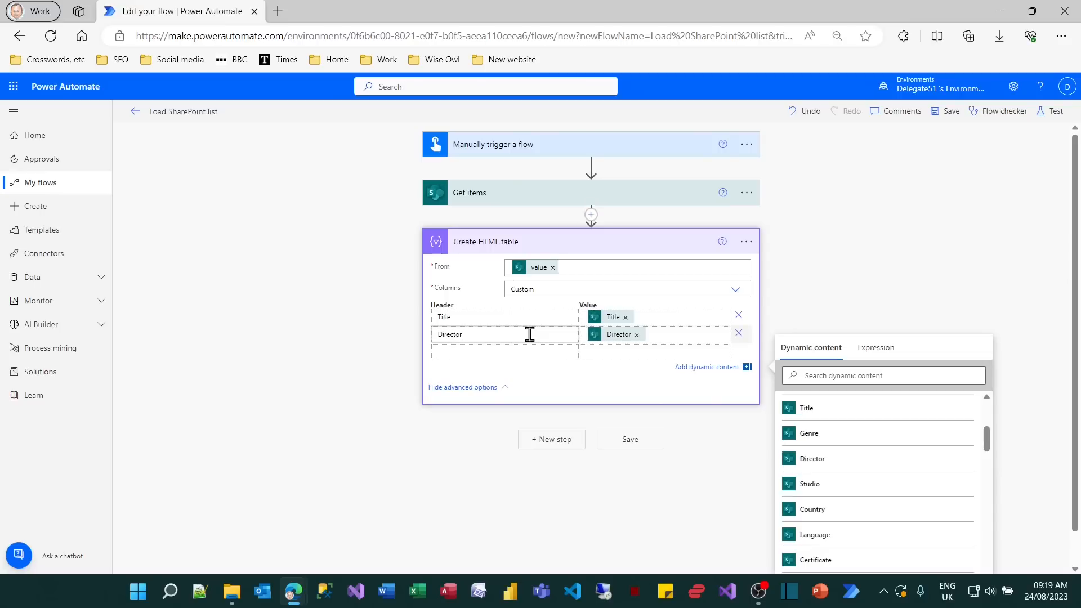
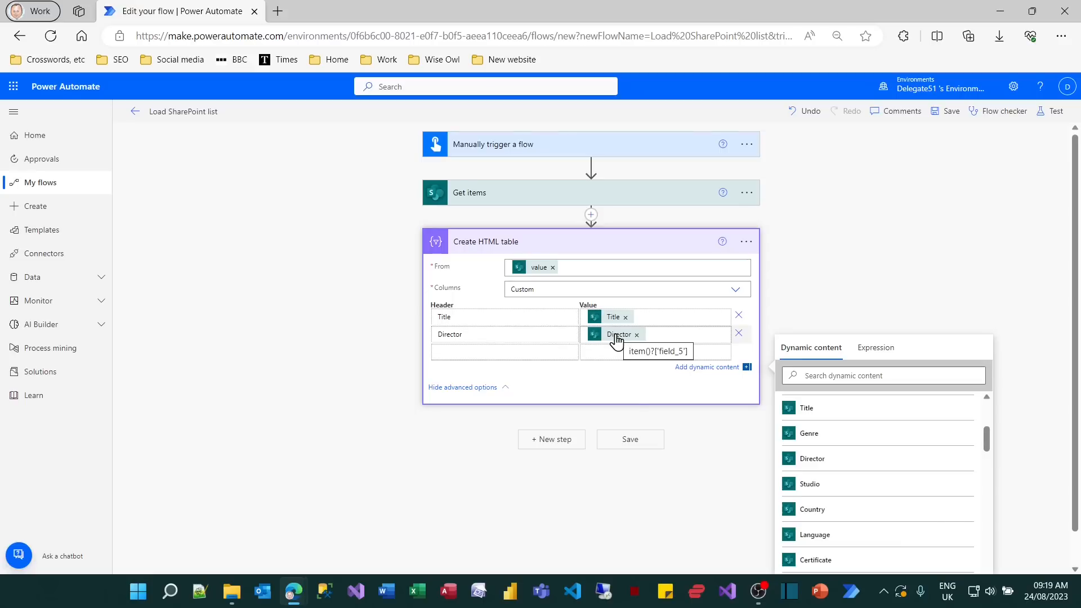
Save the Load SharePoint list flow and run a manual test of it.
{"action": "left_click", "coordinate": [630, 441]}
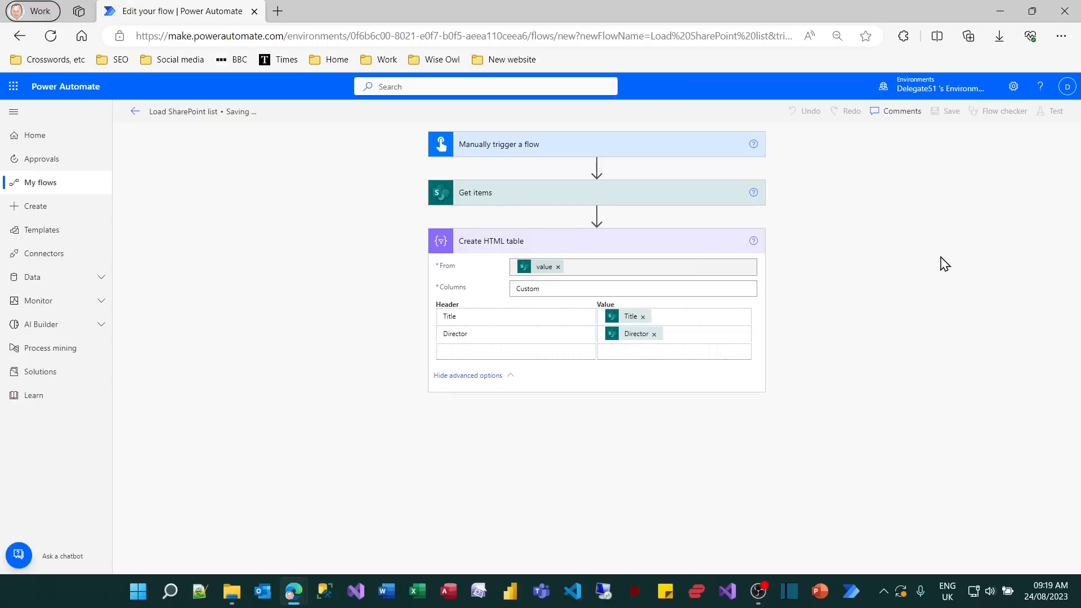
{"action": "left_click", "coordinate": [1057, 111]}
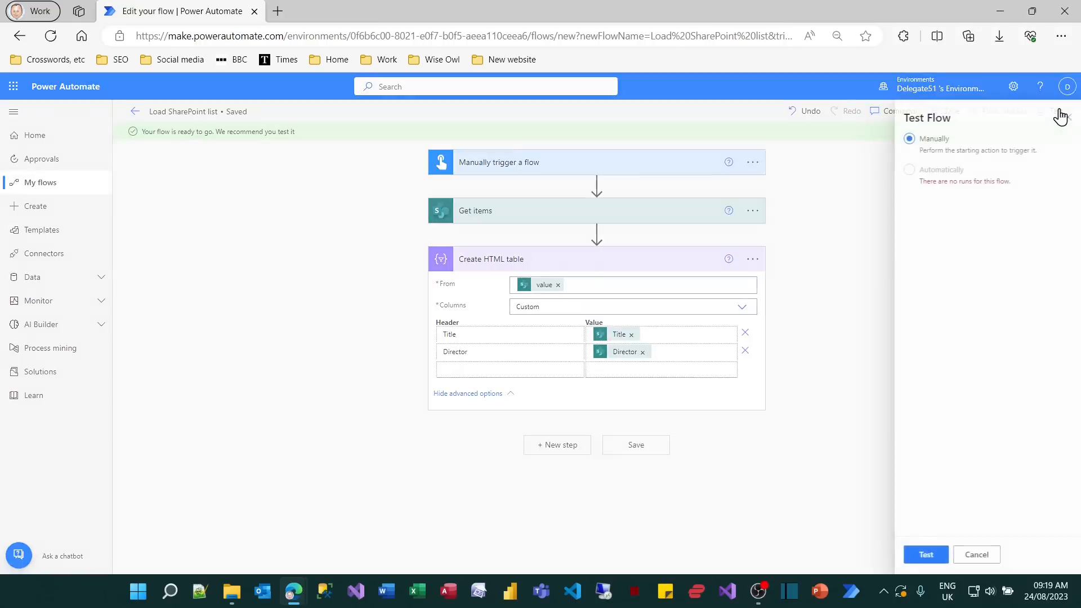
{"action": "left_click", "coordinate": [915, 553]}
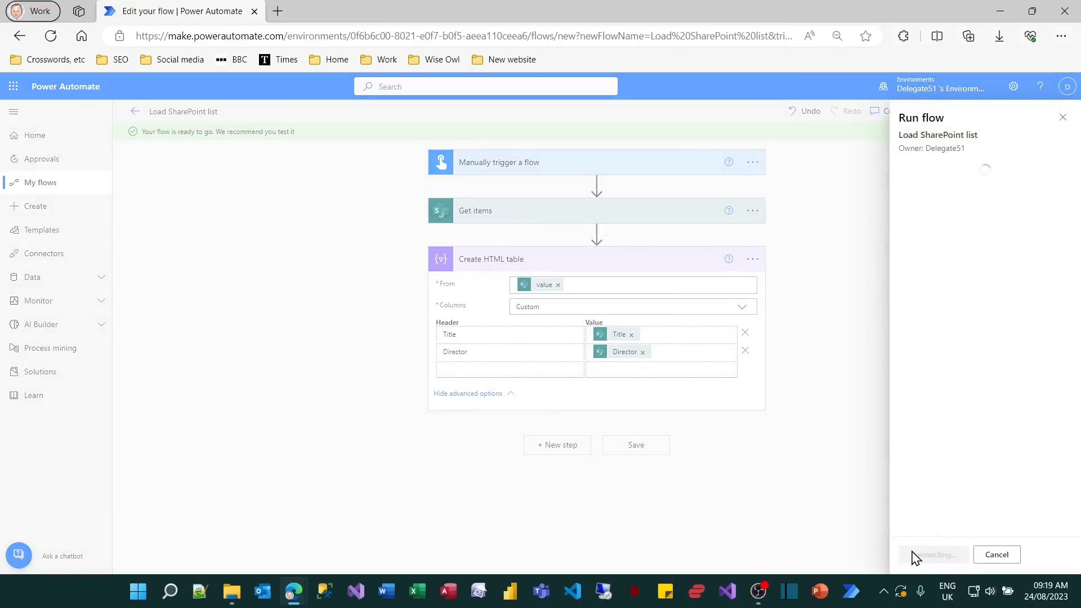
{"action": "left_click", "coordinate": [923, 556]}
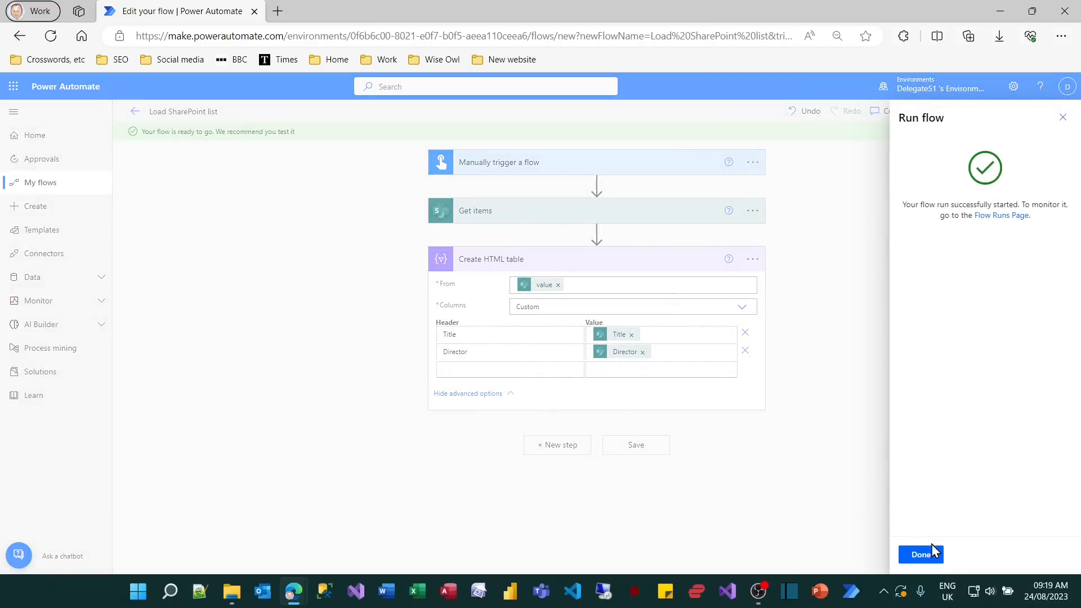
{"action": "left_click", "coordinate": [928, 556]}
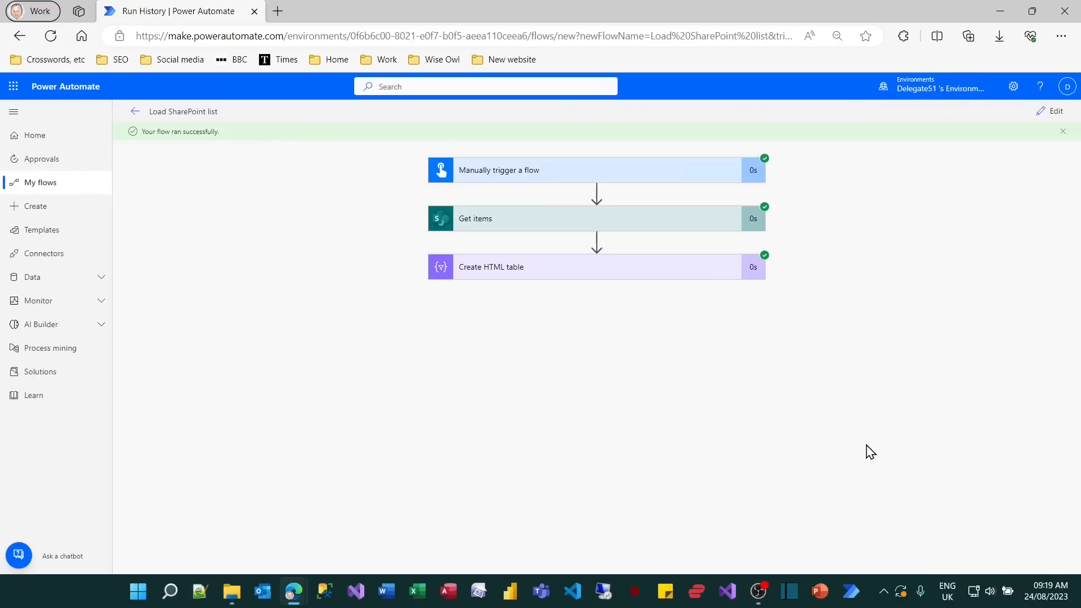
Examine the Title and Director rows in the Create HTML table output of the run, and return to editing the flow.
{"action": "left_click", "coordinate": [683, 276]}
{"action": "scroll", "coordinate": [674, 445], "scroll_direction": "down", "scroll_amount": 5}
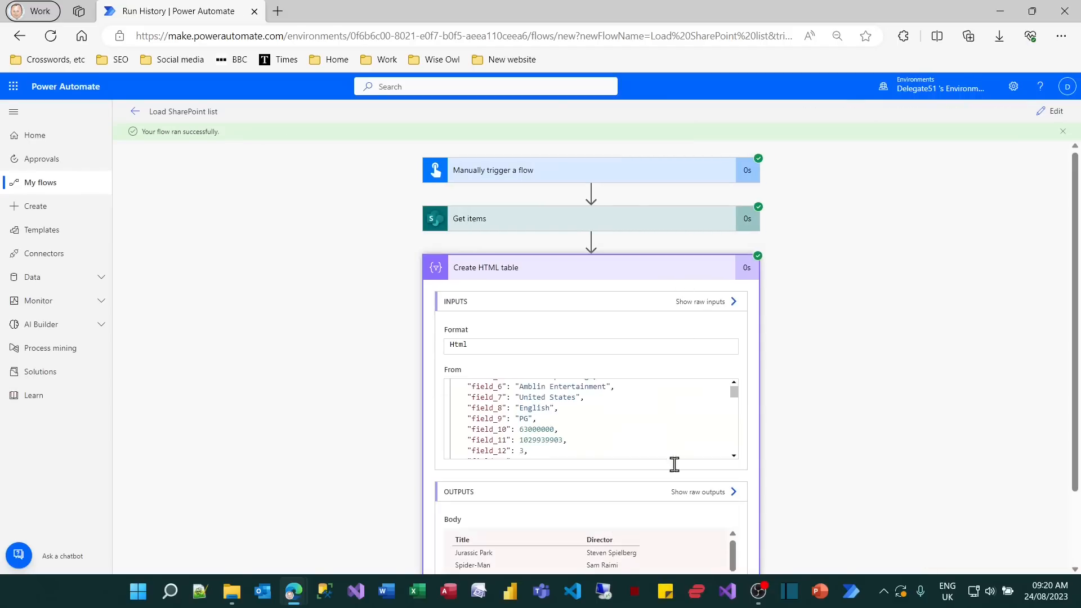
{"action": "scroll", "coordinate": [825, 511], "scroll_direction": "down", "scroll_amount": 1}
{"action": "scroll", "coordinate": [825, 511], "scroll_direction": "down", "scroll_amount": 1}
{"action": "left_click_drag", "start_coordinate": [735, 471], "coordinate": [736, 495]}
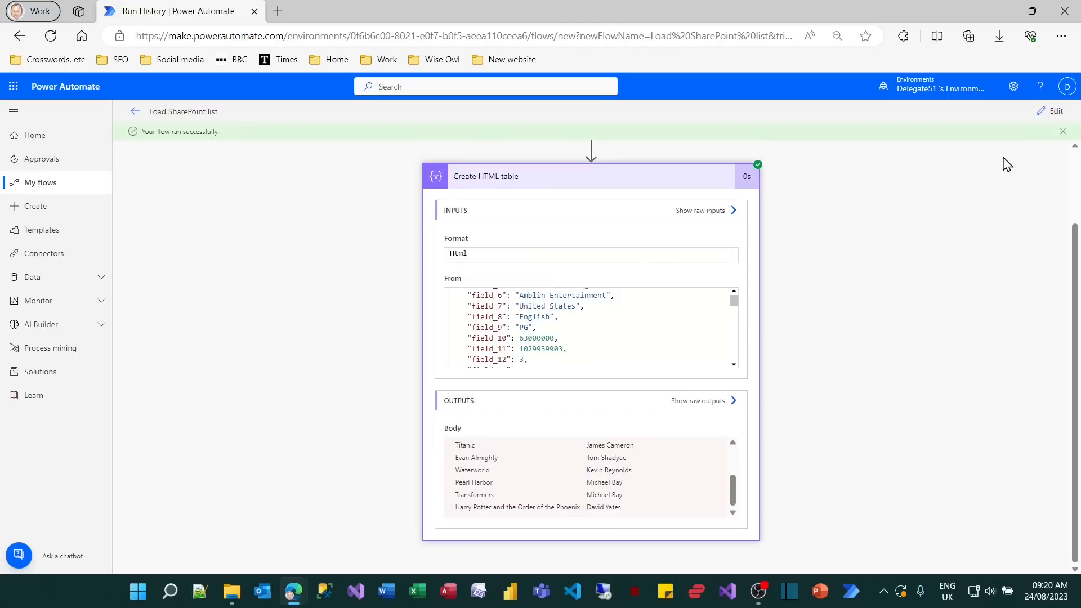
{"action": "left_click", "coordinate": [1055, 112]}
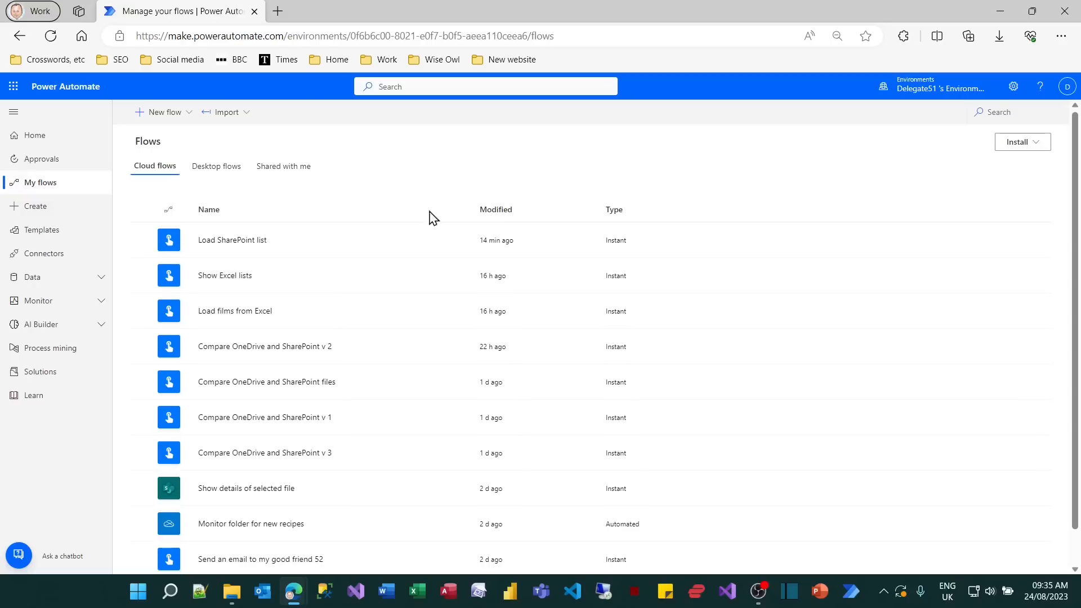
Open Outlook in a separate browser tab to view the inbox emails, and return to the Power Automate flows list.
{"action": "left_click", "coordinate": [14, 87]}
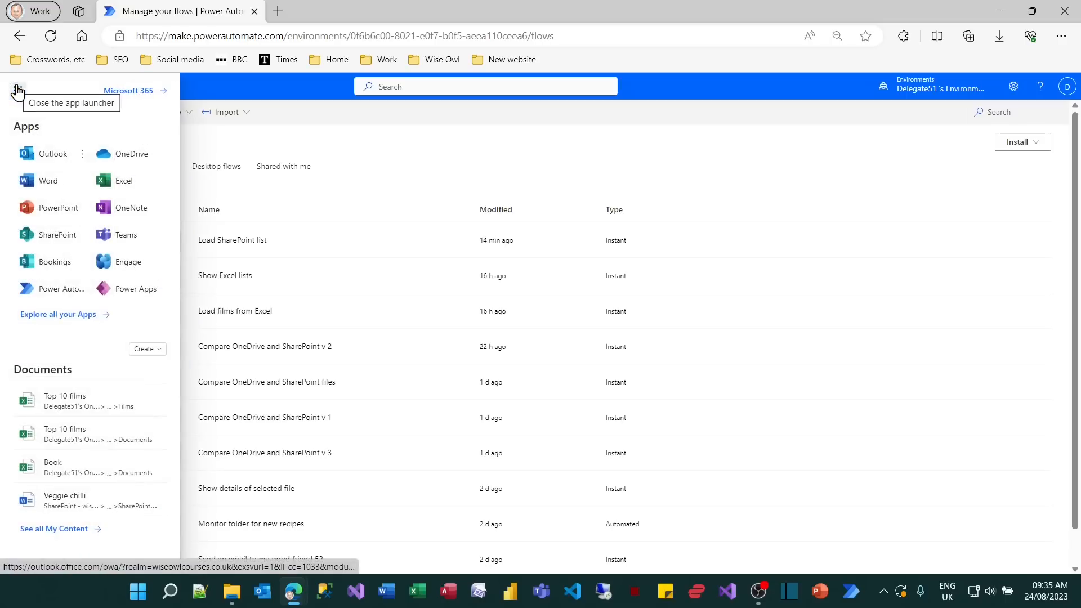
{"action": "left_click", "coordinate": [31, 155]}
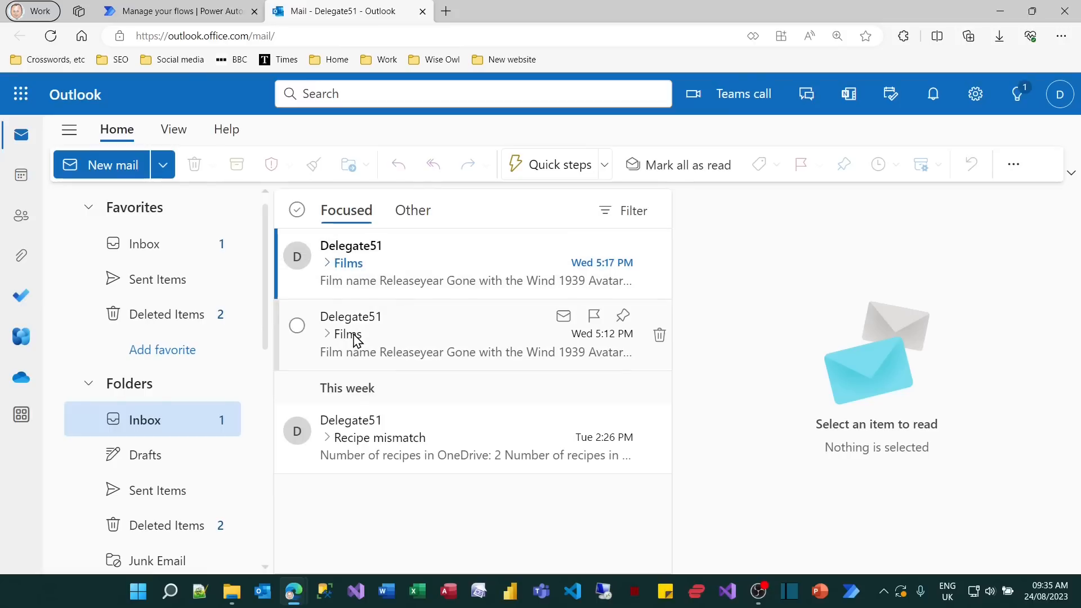
{"action": "left_click", "coordinate": [181, 13]}
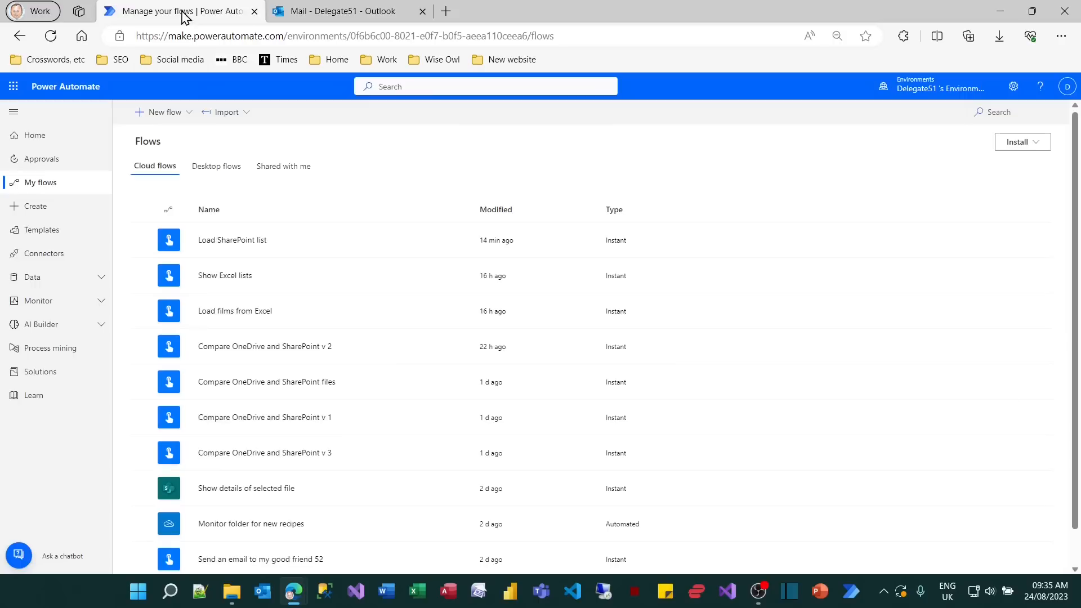
Create an instant cloud flow named List Outlook emails with the Manually trigger a flow trigger.
{"action": "left_click", "coordinate": [159, 115]}
{"action": "left_click", "coordinate": [172, 236]}
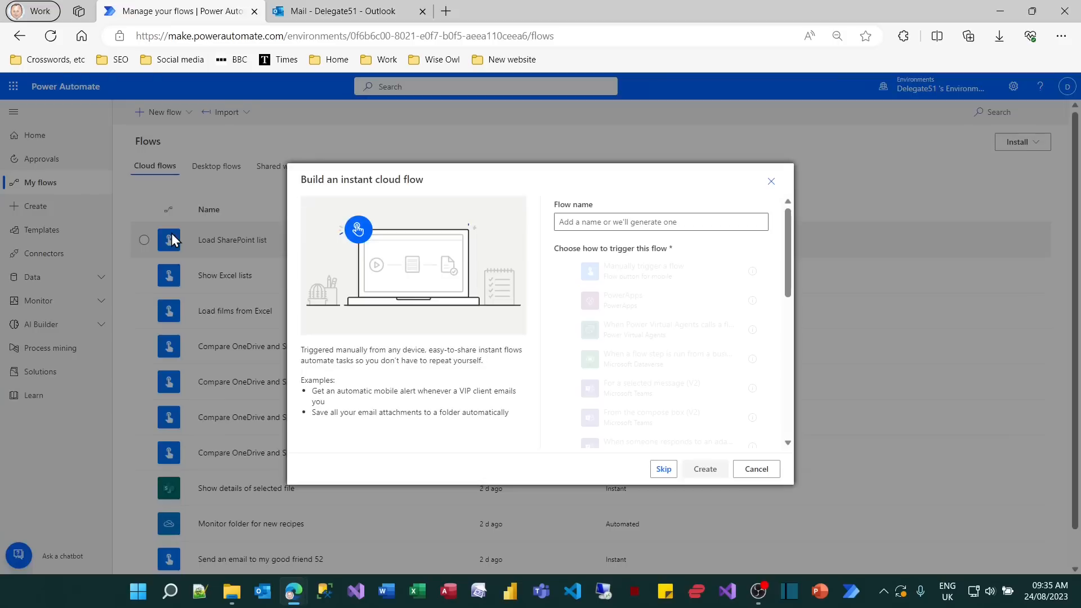
{"action": "left_click", "coordinate": [615, 222]}
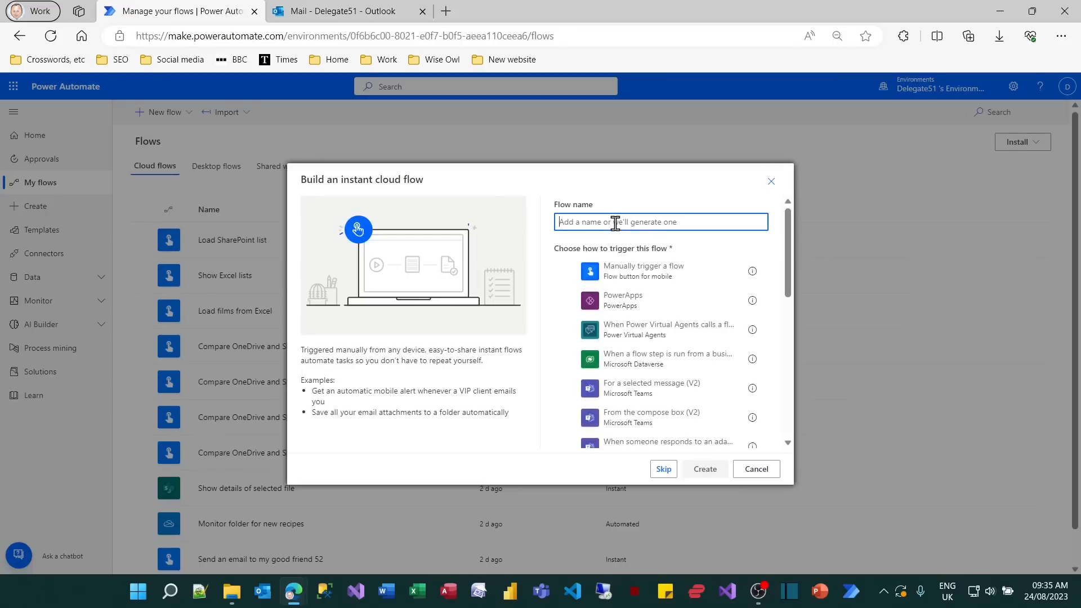
{"action": "type", "text": "List Outlook eails"}
{"action": "left_click", "coordinate": [642, 270]}
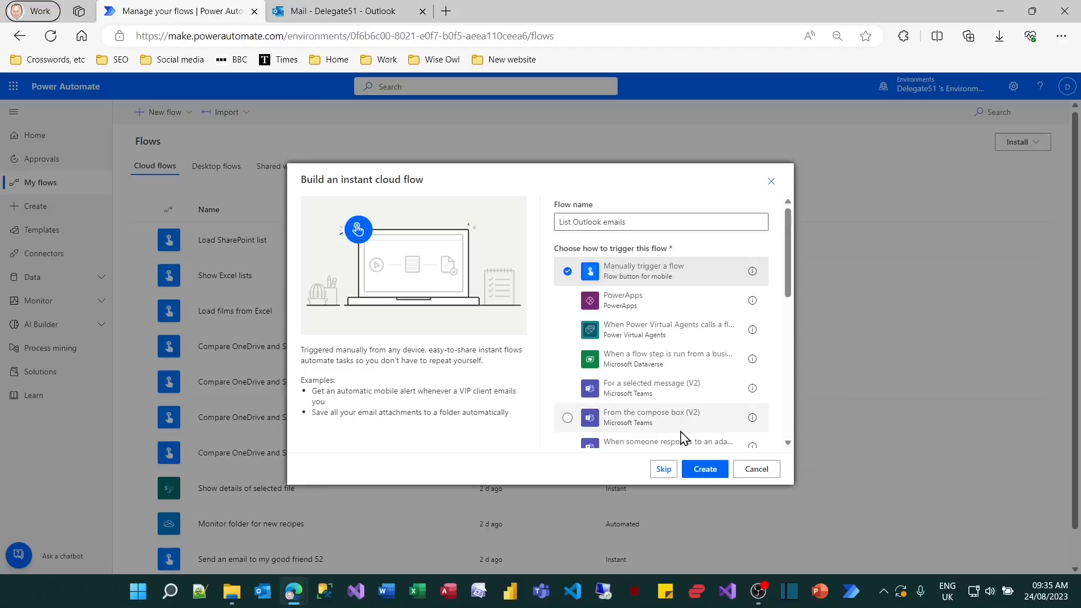
{"action": "left_click", "coordinate": [705, 471]}
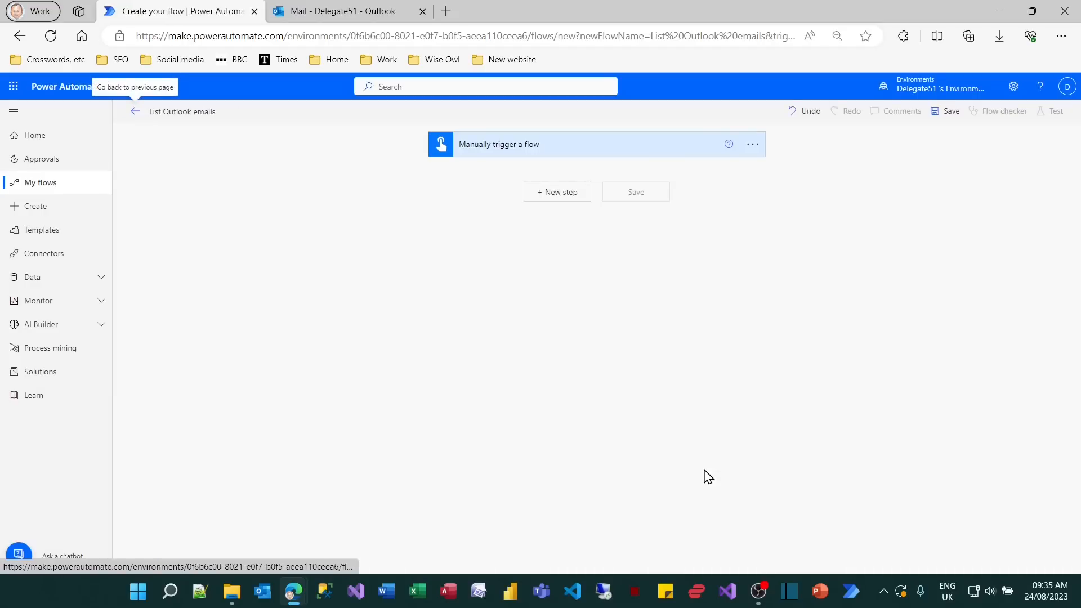
Add the Office 365 Outlook action Get emails (V3) as a new step below the manual trigger.
{"action": "left_click", "coordinate": [572, 197]}
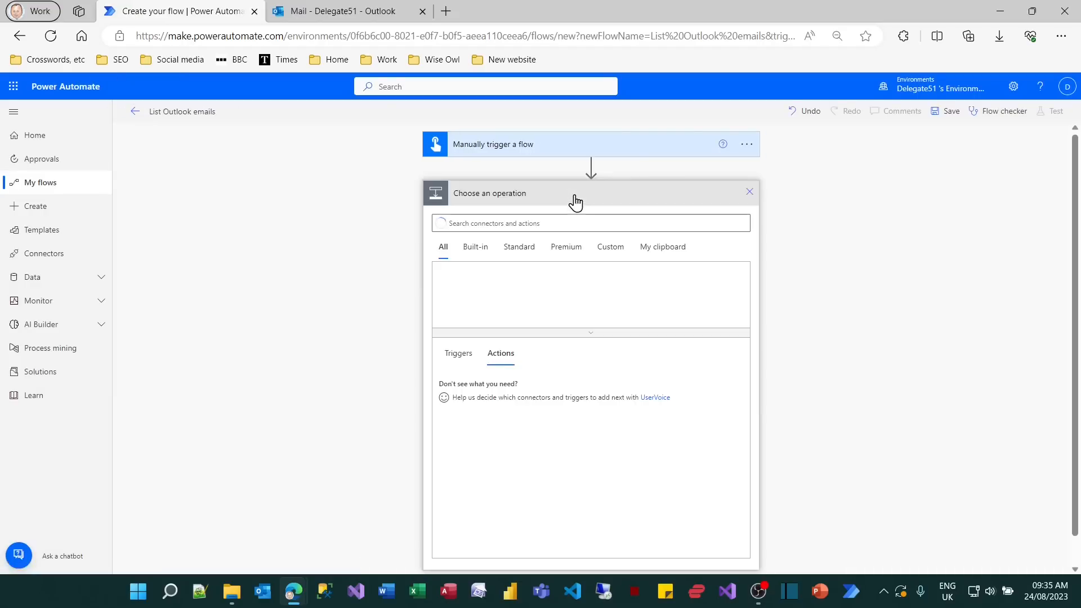
{"action": "type", "text": "outlook"}
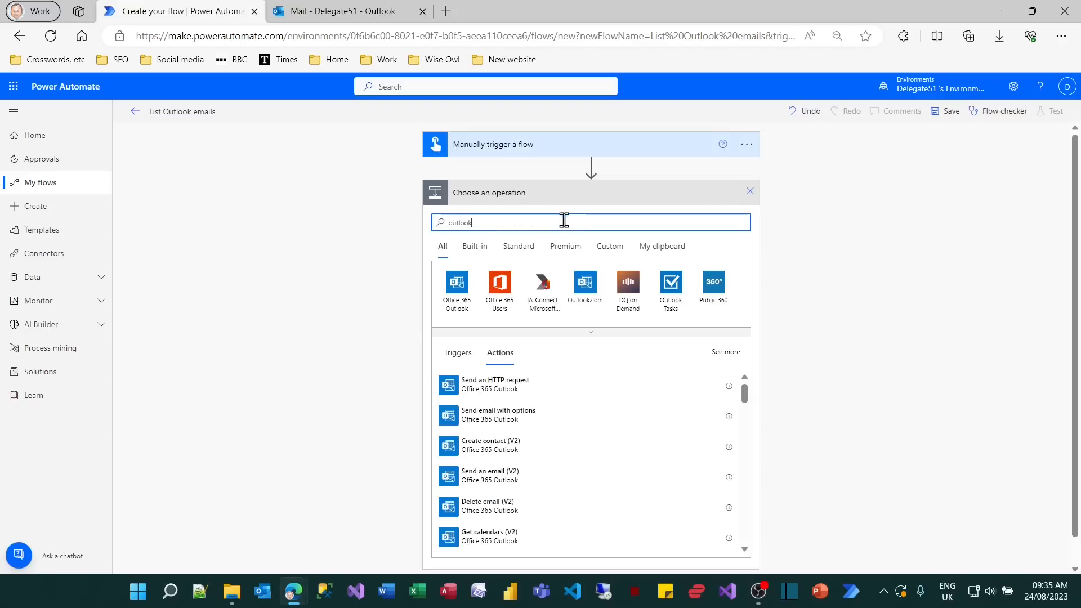
{"action": "left_click", "coordinate": [462, 290]}
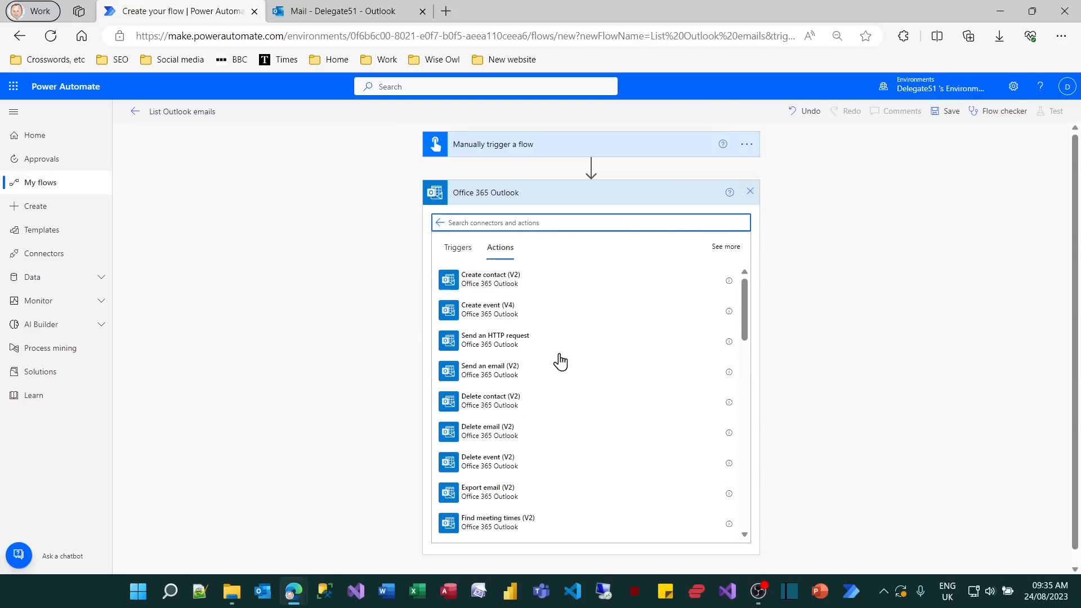
{"action": "scroll", "coordinate": [619, 405], "scroll_direction": "down", "scroll_amount": 3}
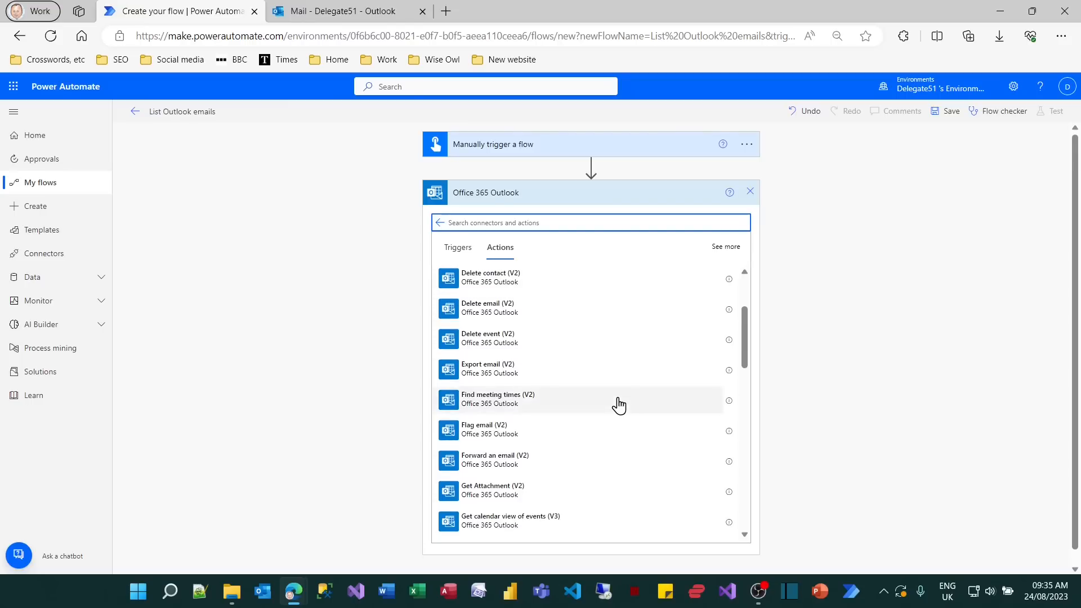
{"action": "scroll", "coordinate": [619, 404], "scroll_direction": "down", "scroll_amount": 3}
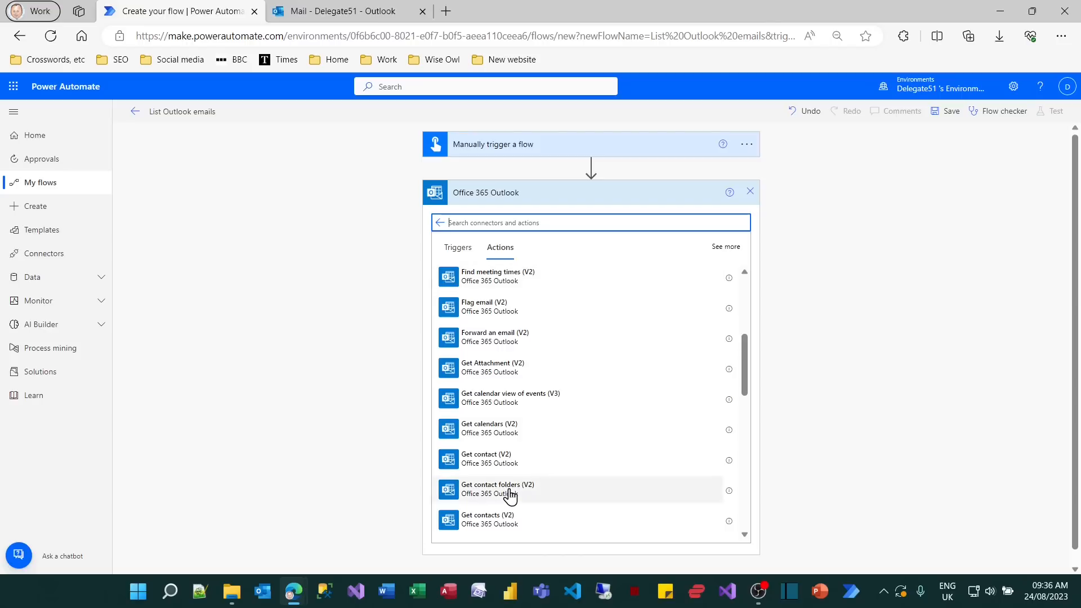
{"action": "scroll", "coordinate": [509, 495], "scroll_direction": "down", "scroll_amount": 1}
{"action": "scroll", "coordinate": [542, 476], "scroll_direction": "down", "scroll_amount": 2}
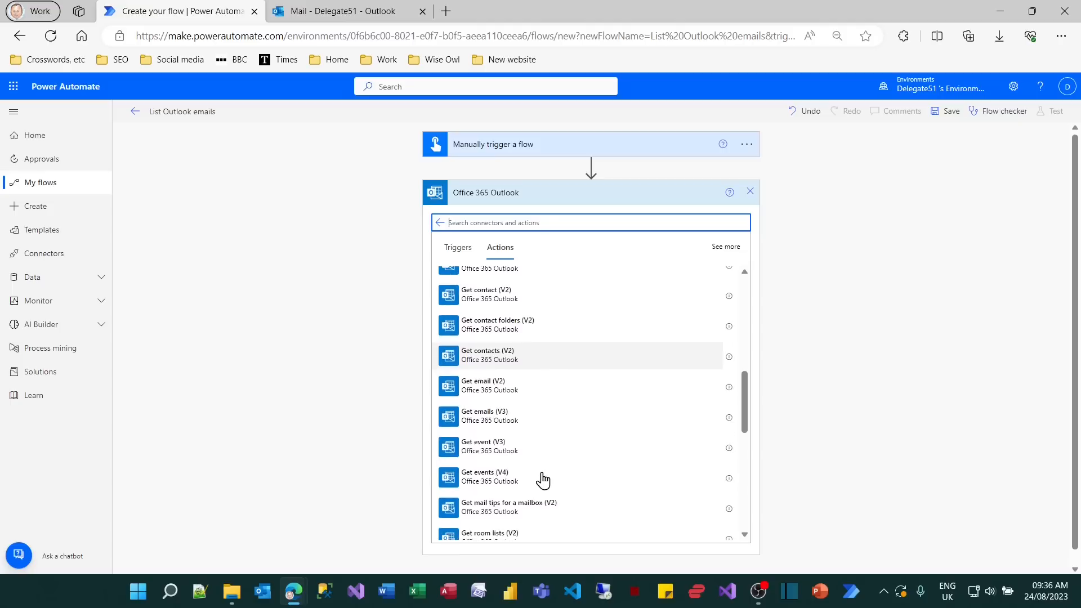
{"action": "left_click", "coordinate": [514, 417]}
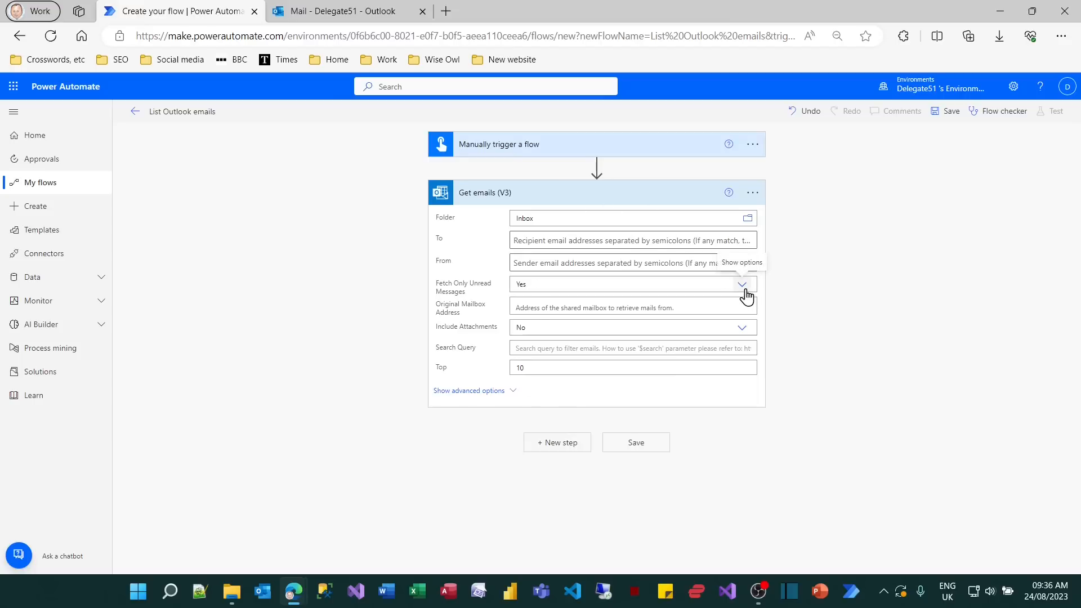
Check the read and unread emails in the Outlook inbox, and set Fetch Only Unread Messages to No in Get emails (V3).
{"action": "left_click", "coordinate": [332, 15]}
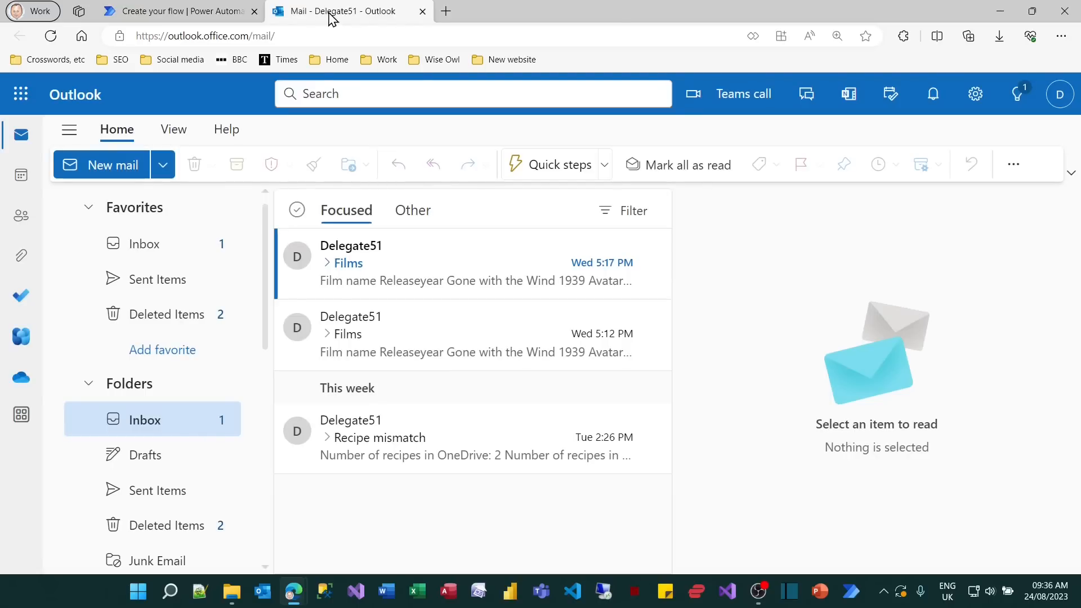
{"action": "left_click", "coordinate": [220, 12]}
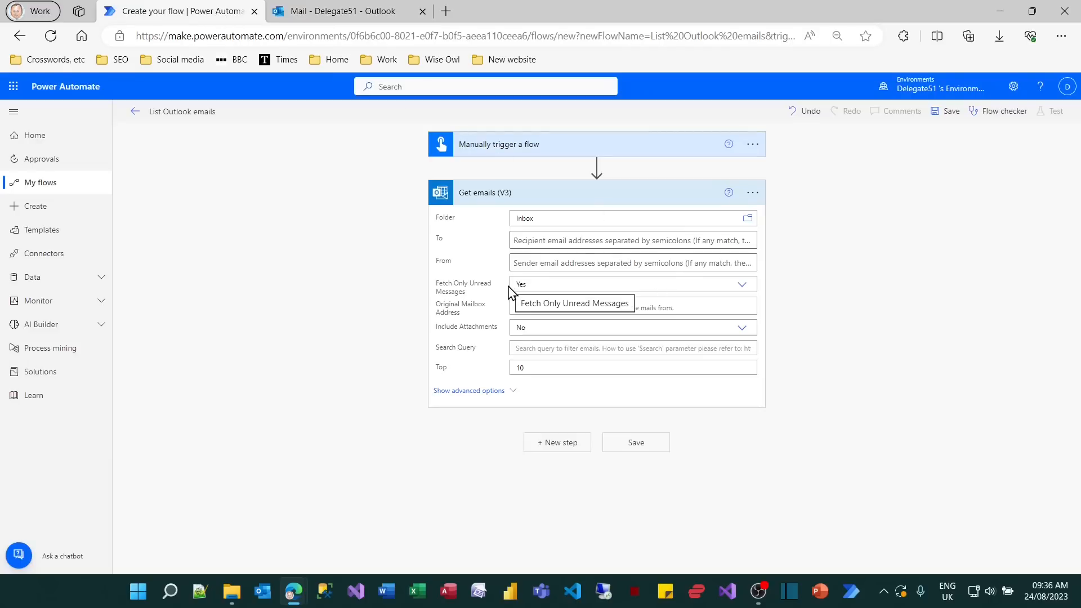
{"action": "left_click", "coordinate": [747, 293]}
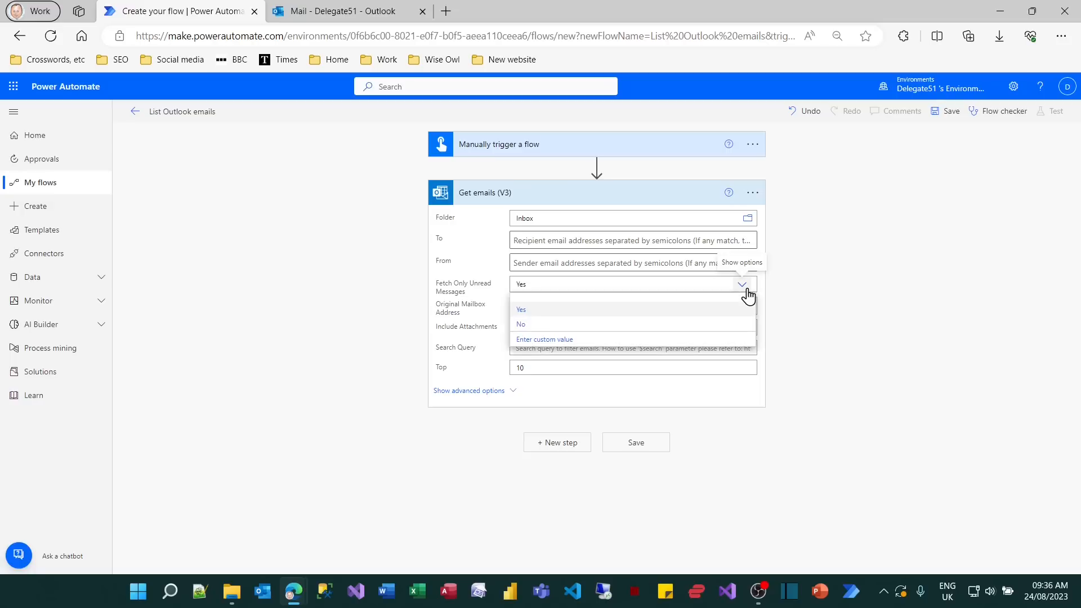
{"action": "left_click", "coordinate": [524, 326]}
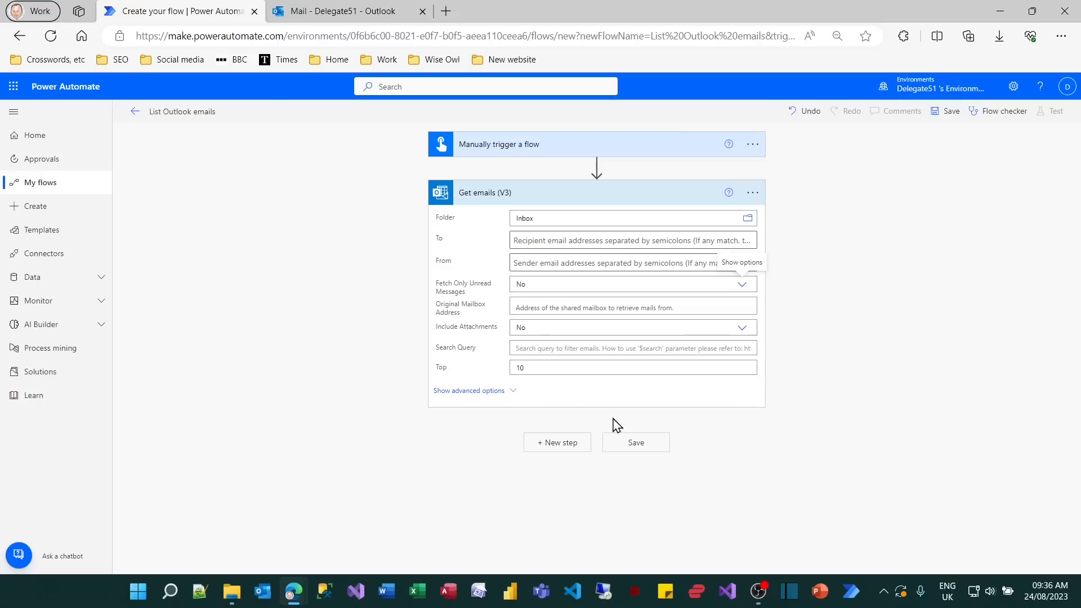
Save the List Outlook emails flow and run a manual test with the Office 365 Outlook connection.
{"action": "left_click", "coordinate": [634, 447]}
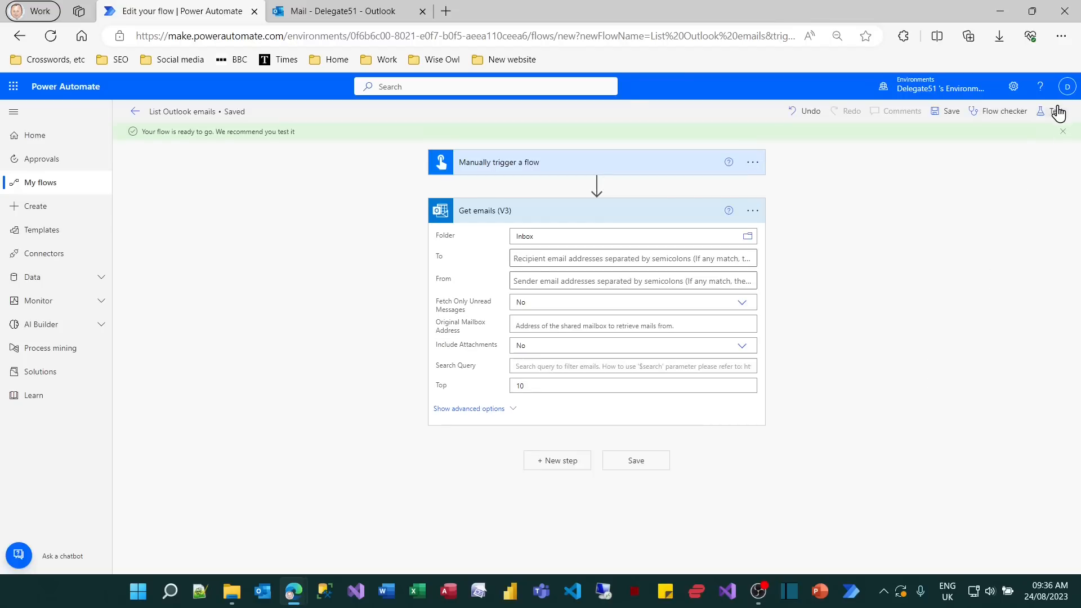
{"action": "left_click", "coordinate": [1058, 113]}
{"action": "left_click", "coordinate": [931, 140]}
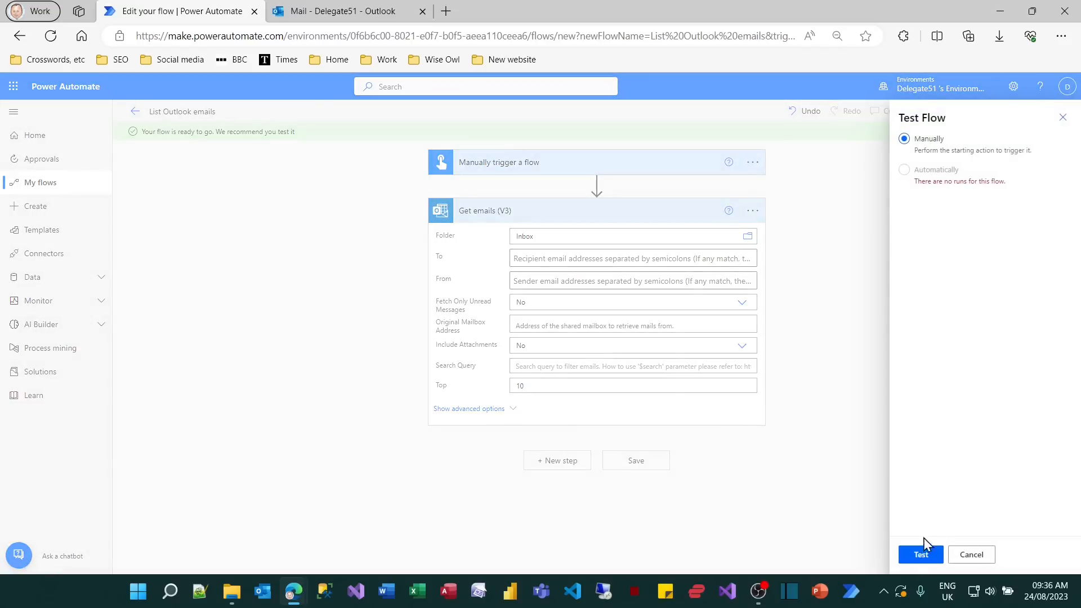
{"action": "left_click", "coordinate": [917, 557]}
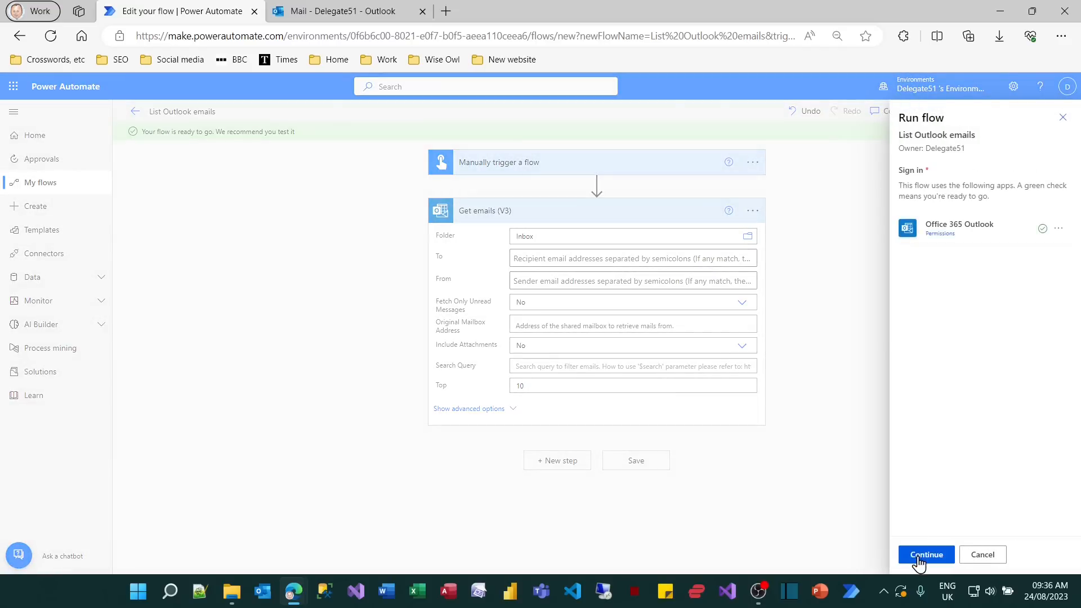
{"action": "left_click", "coordinate": [919, 558]}
{"action": "left_click", "coordinate": [919, 556]}
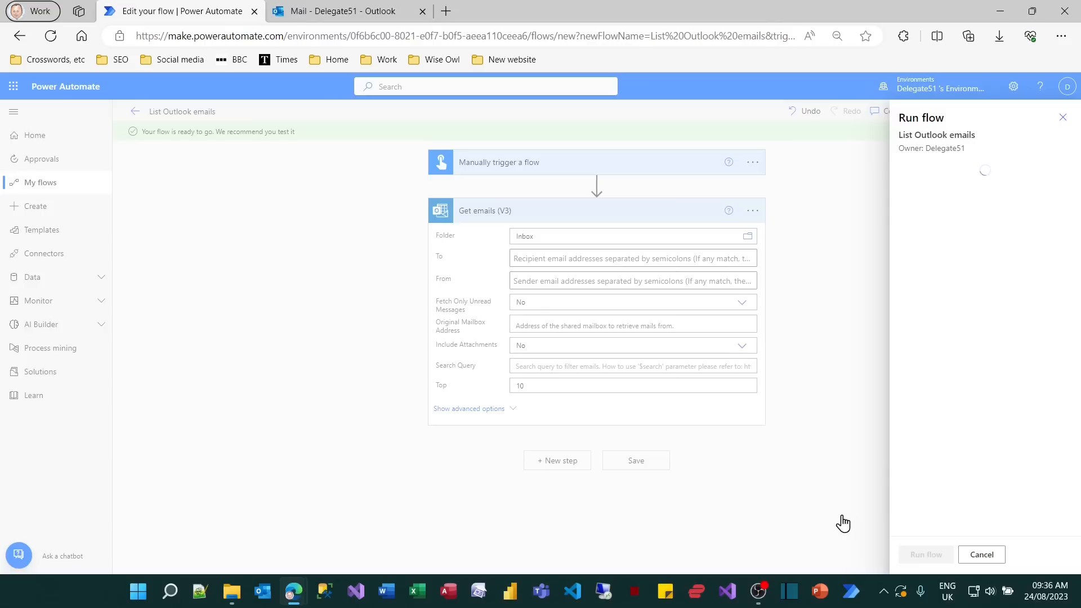
{"action": "left_click", "coordinate": [922, 557]}
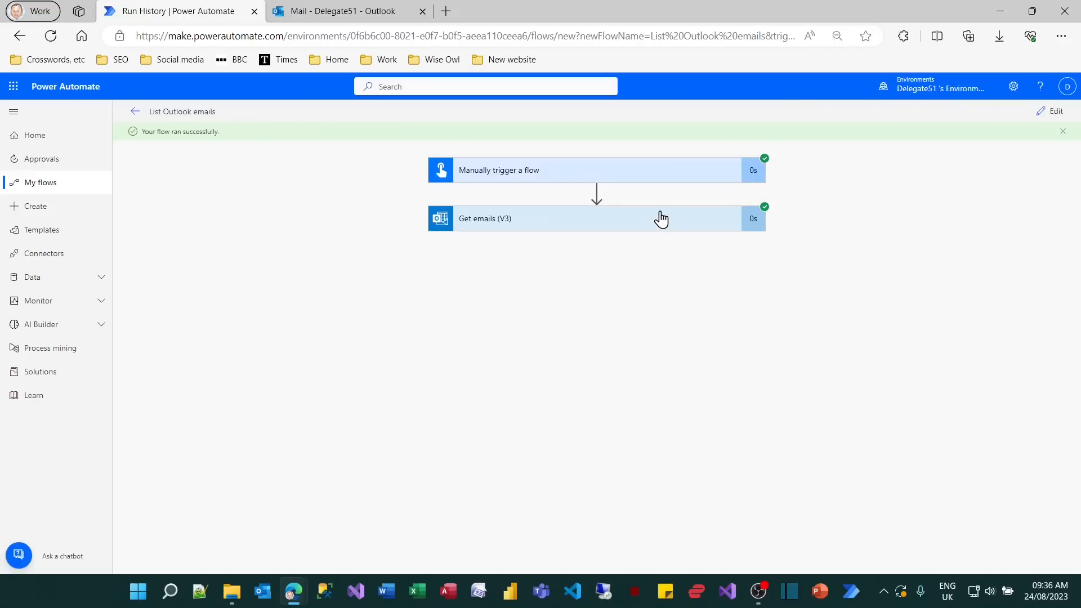
Show the raw outputs of Get emails (V3) and examine the body value array and the properties of each email.
{"action": "left_click", "coordinate": [661, 218]}
{"action": "scroll", "coordinate": [853, 355], "scroll_direction": "down", "scroll_amount": 2}
{"action": "left_click", "coordinate": [711, 382]}
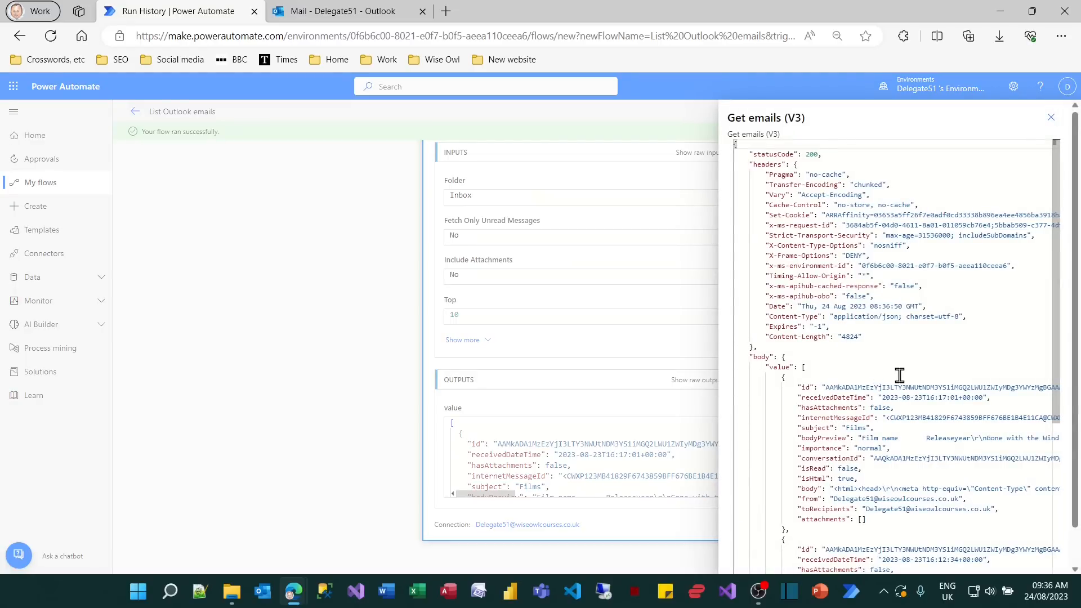
{"action": "scroll", "coordinate": [900, 375], "scroll_direction": "down", "scroll_amount": 4}
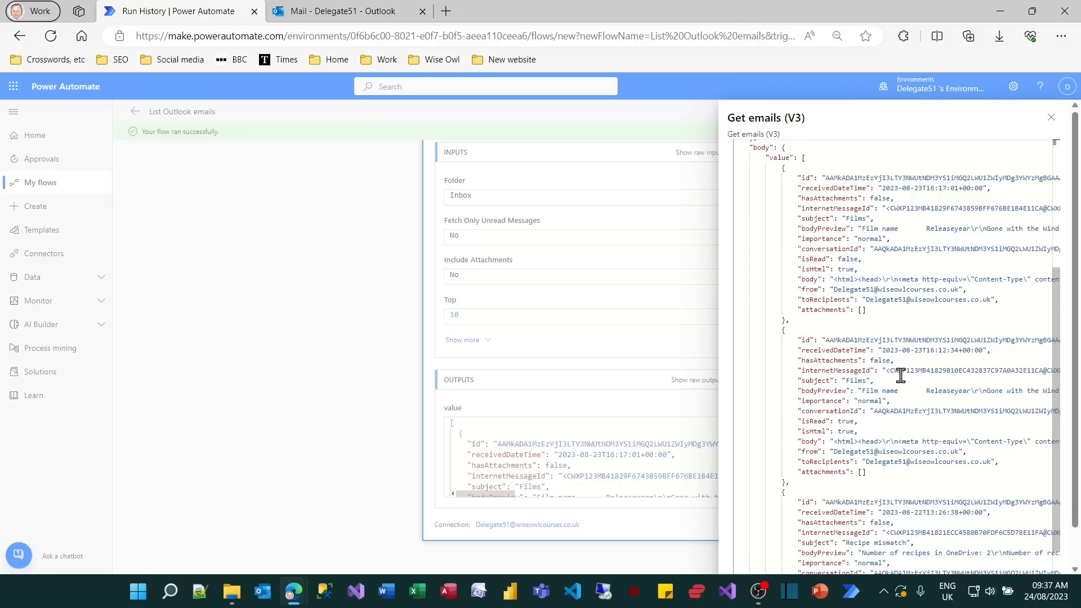
{"action": "scroll", "coordinate": [901, 376], "scroll_direction": "up", "scroll_amount": 1}
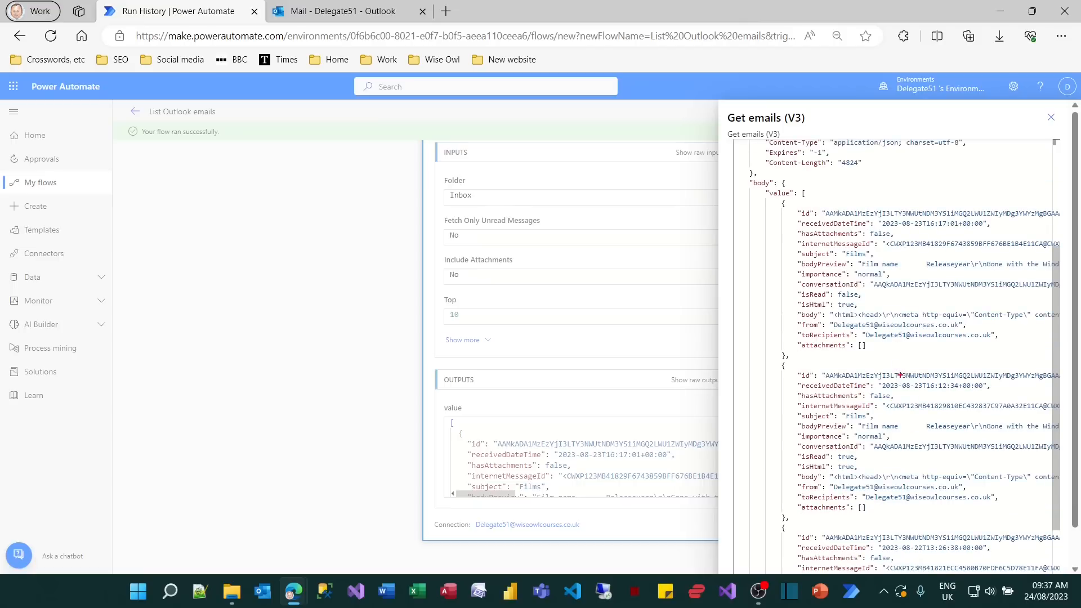
{"action": "left_click_drag", "start_coordinate": [742, 173], "coordinate": [806, 202]}
{"action": "left_click_drag", "start_coordinate": [790, 204], "coordinate": [930, 360]}
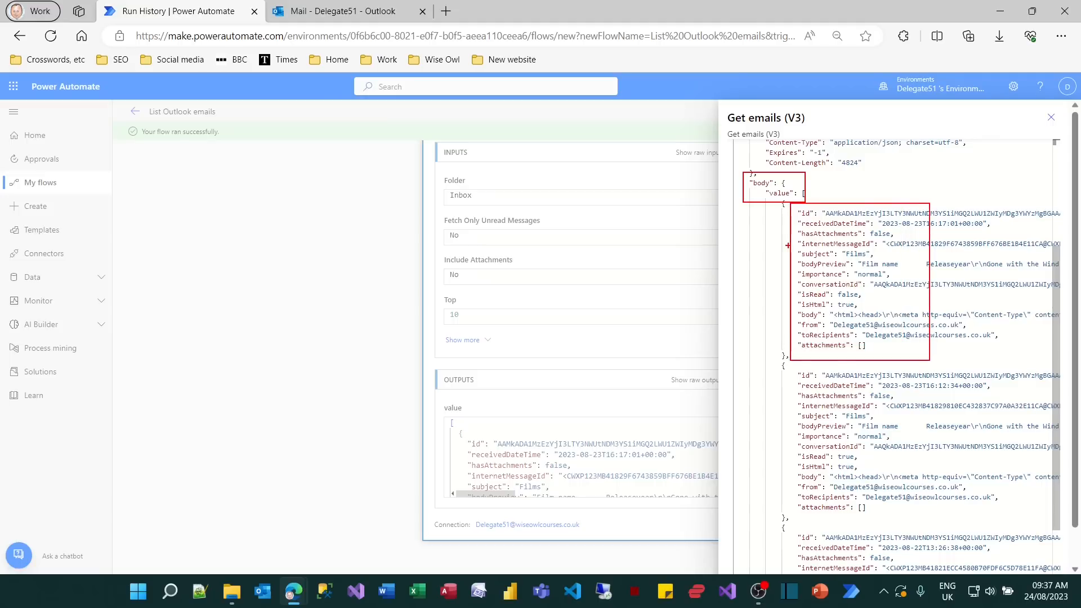
Check the subject and received time properties of the first email, and close the raw outputs of Get emails (V3).
{"action": "left_click_drag", "start_coordinate": [795, 245], "coordinate": [876, 259]}
{"action": "left_click_drag", "start_coordinate": [791, 213], "coordinate": [886, 235]}
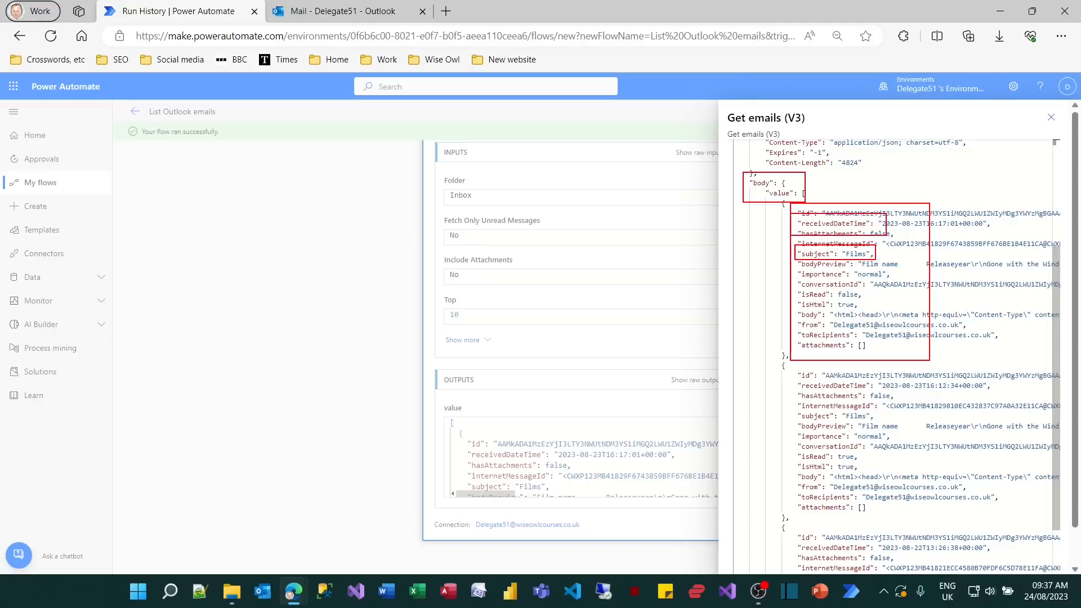
{"action": "key", "text": "Escape"}
{"action": "left_click", "coordinate": [345, 294]}
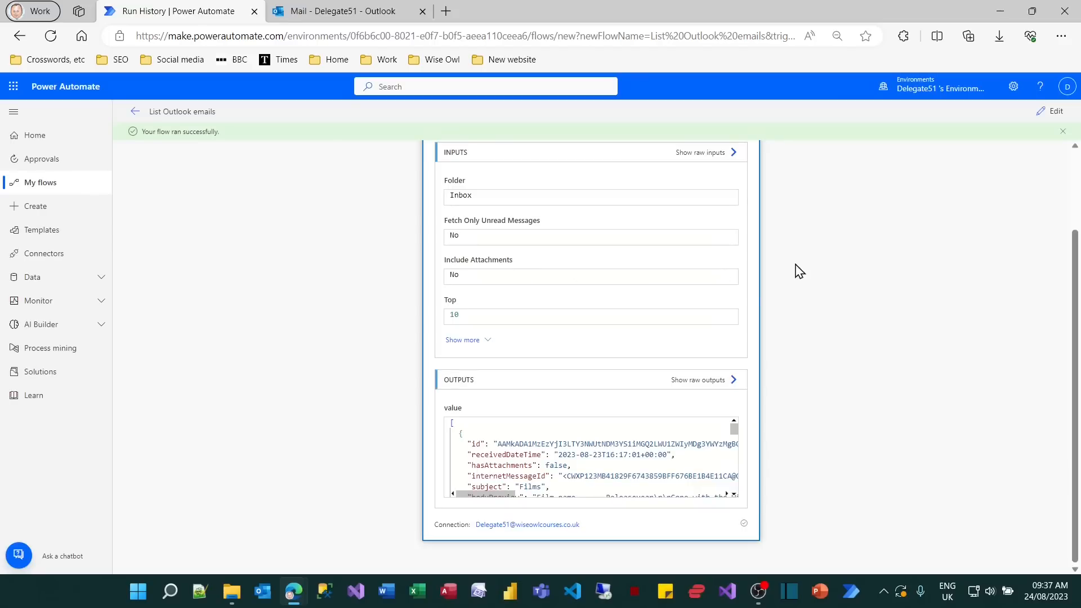
Return to editing the flow and add the Data Operation action Create HTML table below Get emails (V3).
{"action": "left_click", "coordinate": [1051, 111]}
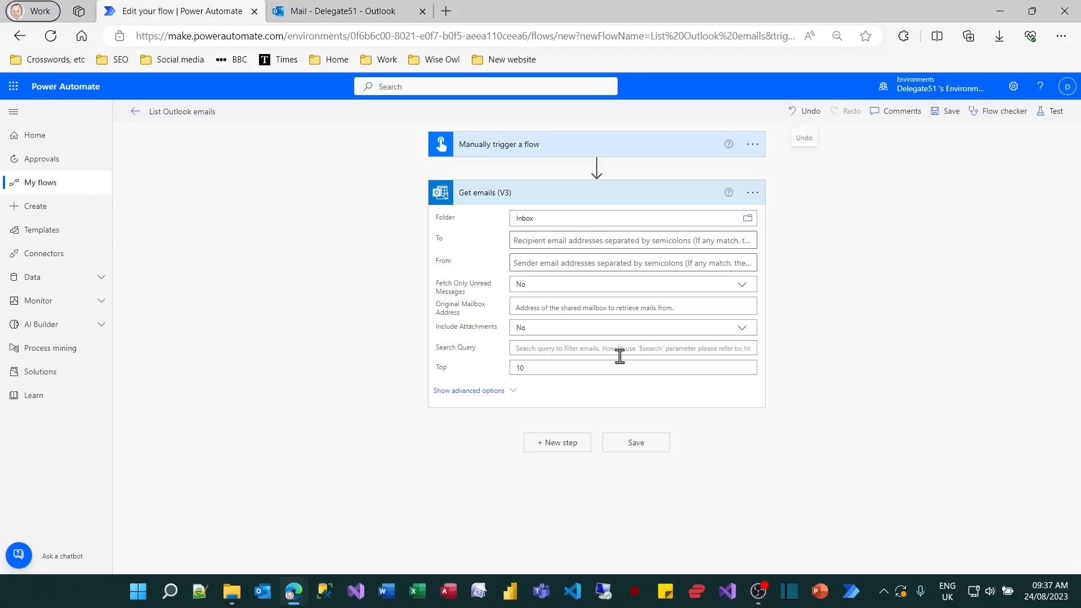
{"action": "left_click", "coordinate": [568, 443]}
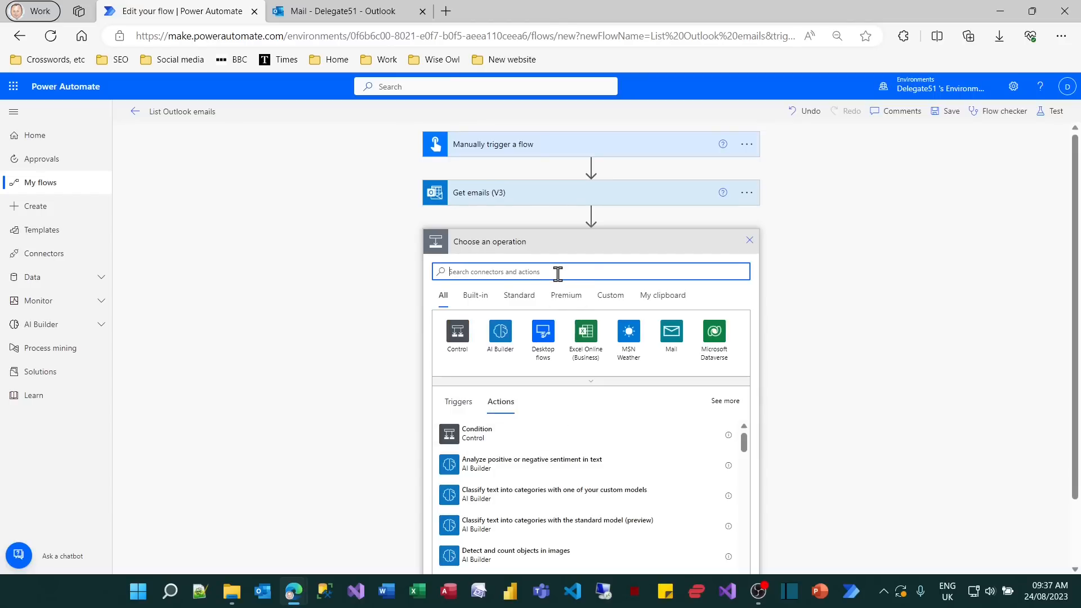
{"action": "type", "text": "html"}
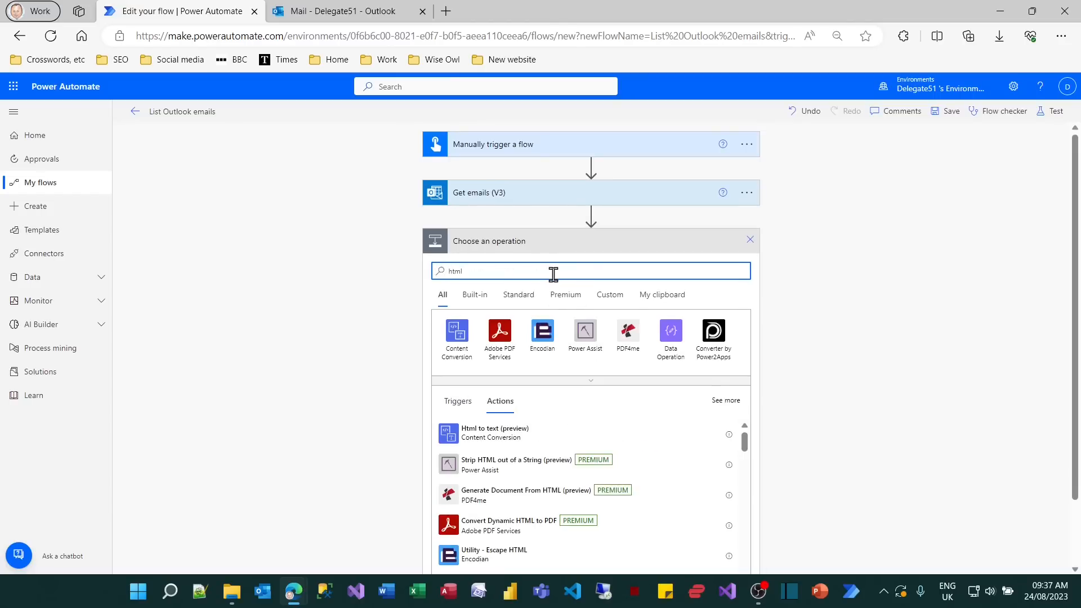
{"action": "left_click", "coordinate": [669, 337]}
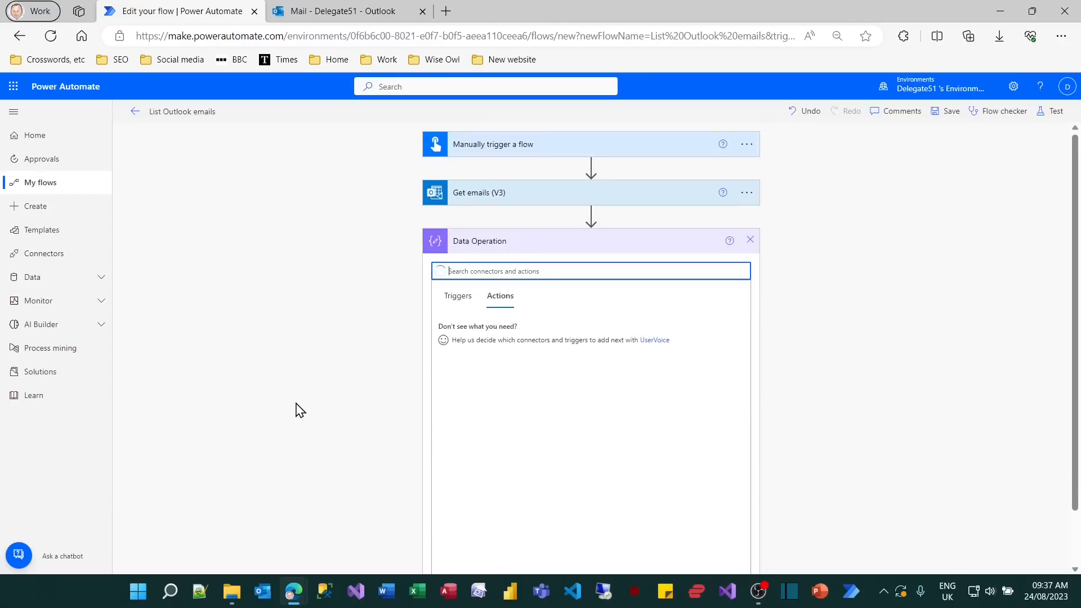
{"action": "left_click", "coordinate": [490, 388]}
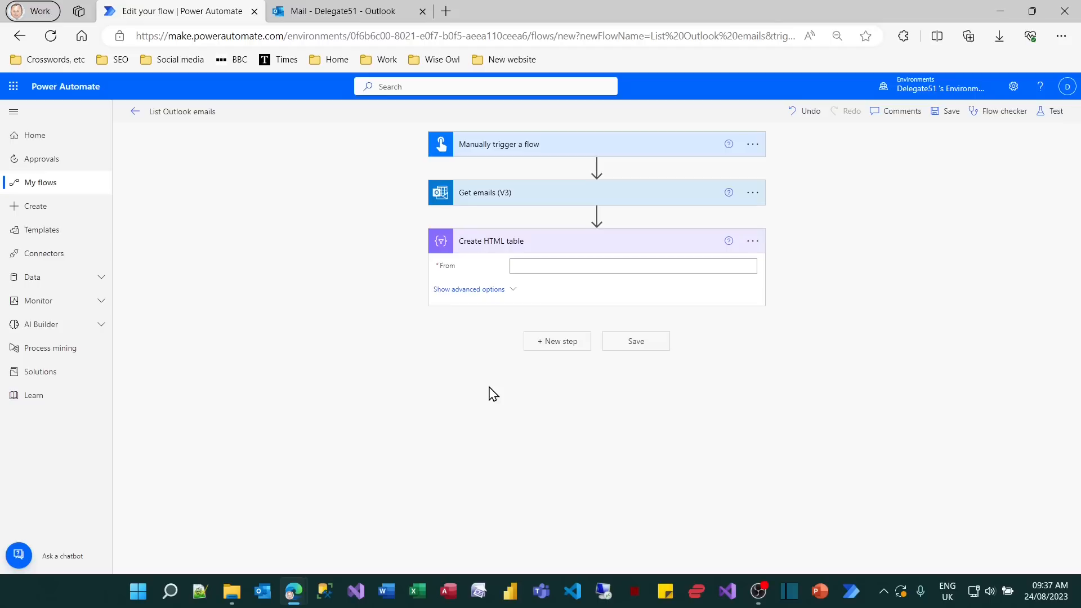
Set From in Create HTML table to the value list of Get emails (V3), and its Columns option to Custom.
{"action": "left_click", "coordinate": [579, 266]}
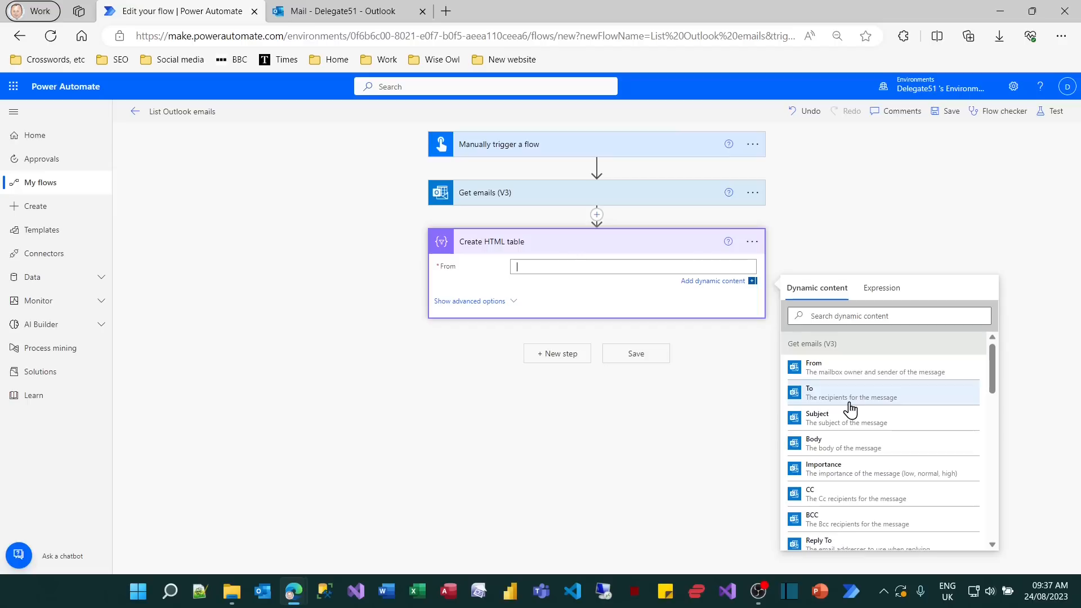
{"action": "scroll", "coordinate": [850, 409], "scroll_direction": "down", "scroll_amount": 3}
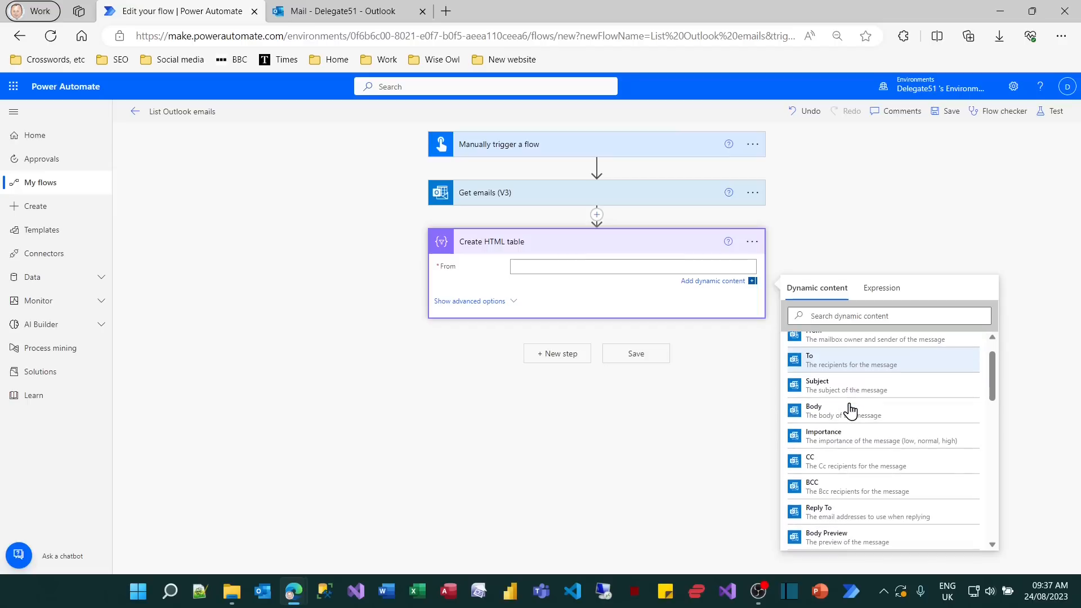
{"action": "scroll", "coordinate": [851, 409], "scroll_direction": "down", "scroll_amount": 3}
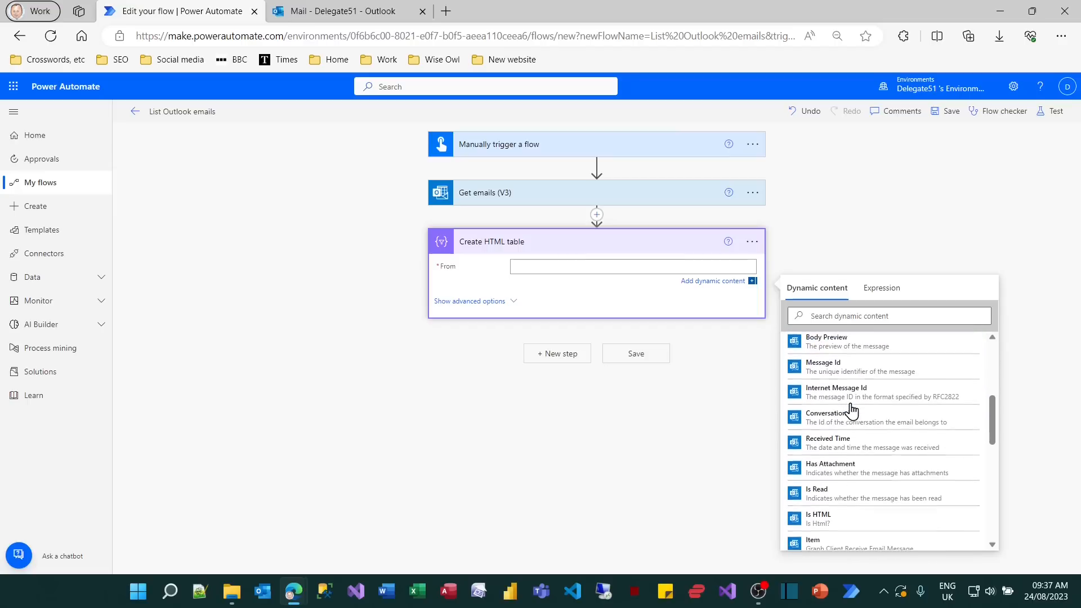
{"action": "scroll", "coordinate": [852, 410], "scroll_direction": "down", "scroll_amount": 1}
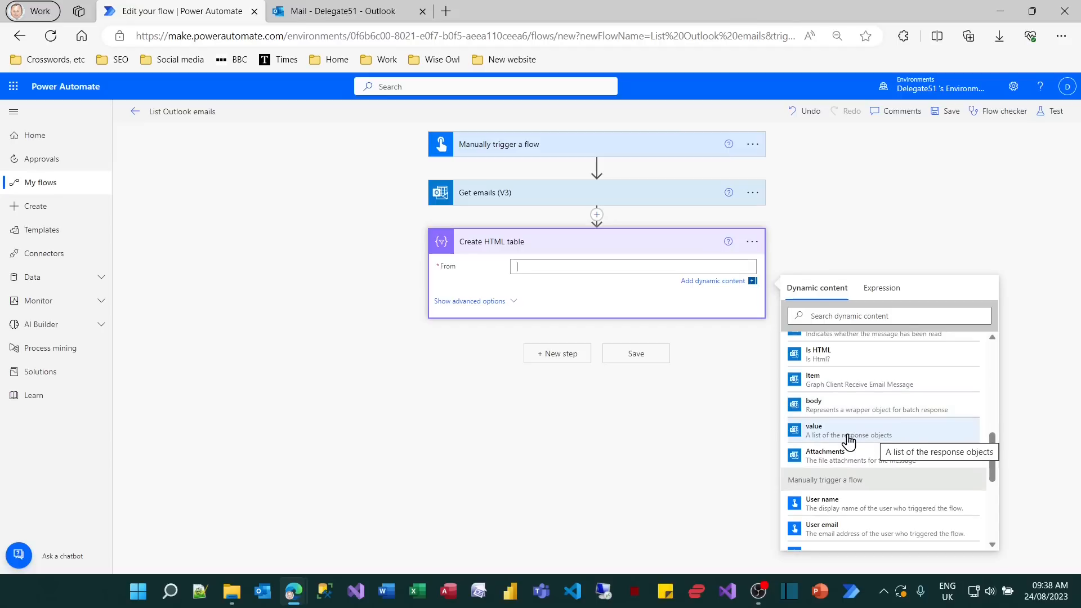
{"action": "left_click", "coordinate": [849, 442]}
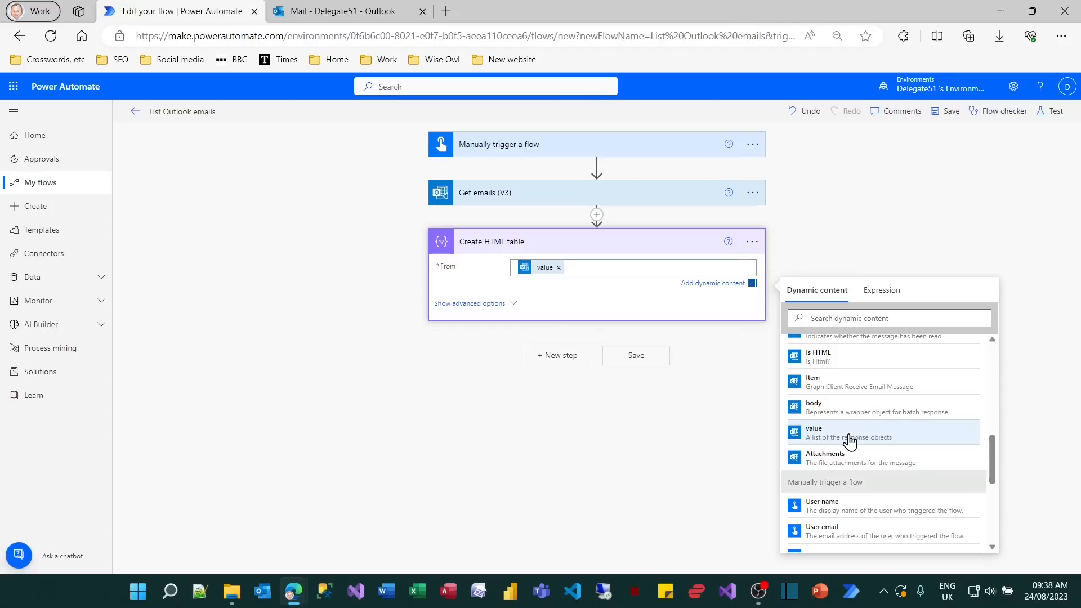
{"action": "left_click", "coordinate": [510, 305]}
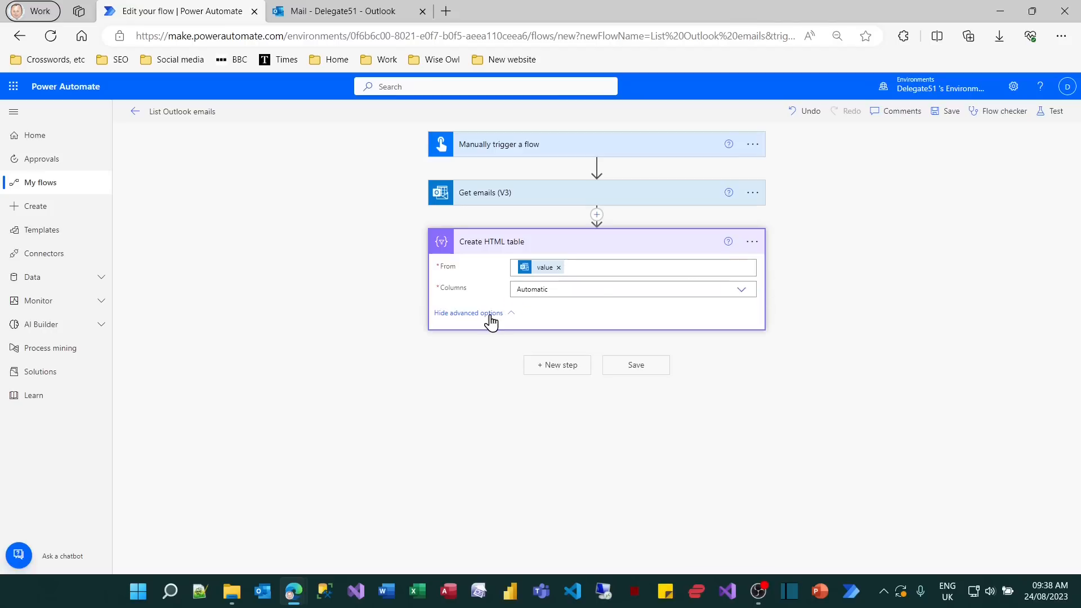
{"action": "left_click", "coordinate": [742, 291]}
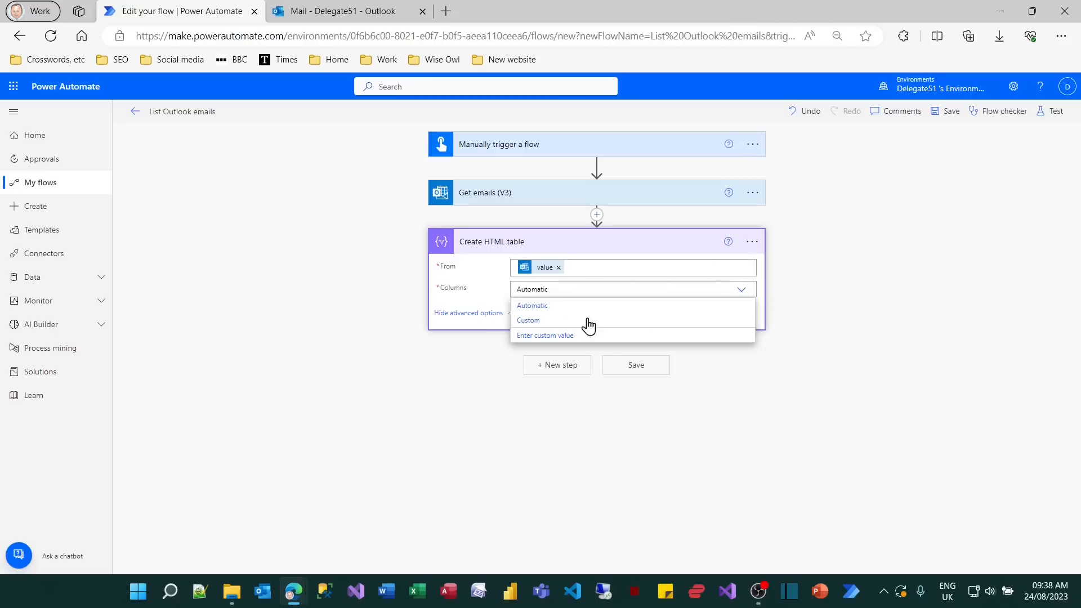
{"action": "left_click", "coordinate": [543, 321]}
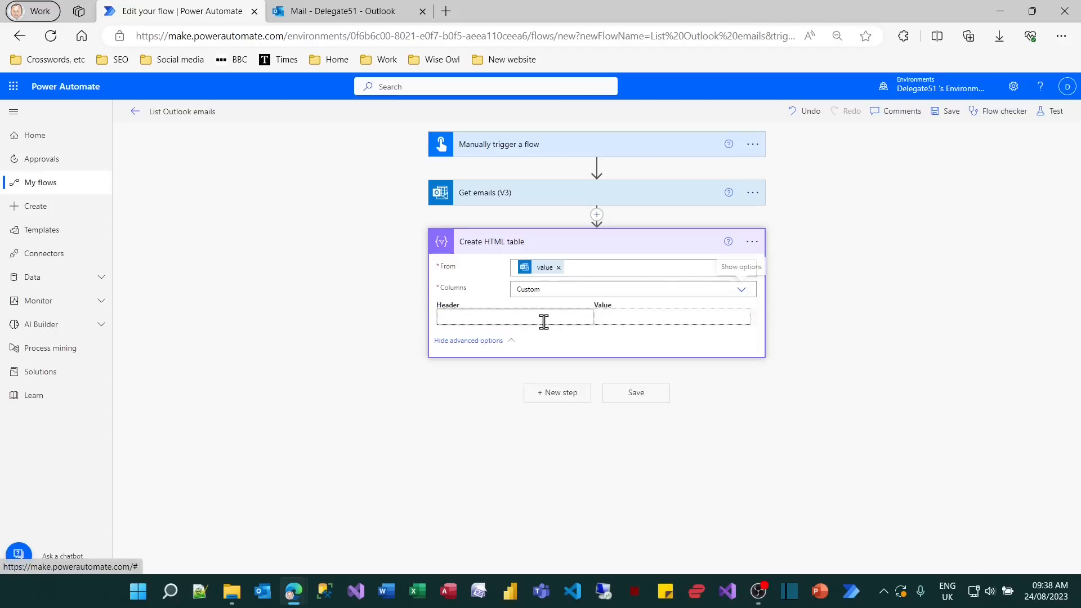
Add a first table column with the header Subject and the email's Subject as its value.
{"action": "left_click", "coordinate": [643, 321]}
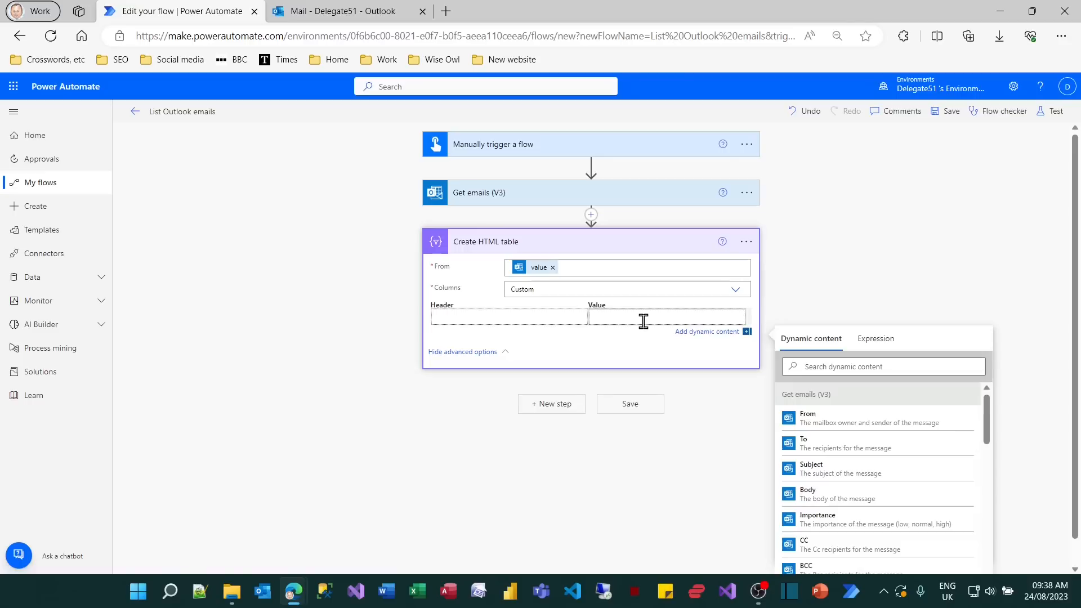
{"action": "left_click", "coordinate": [827, 470]}
{"action": "left_click", "coordinate": [561, 315]}
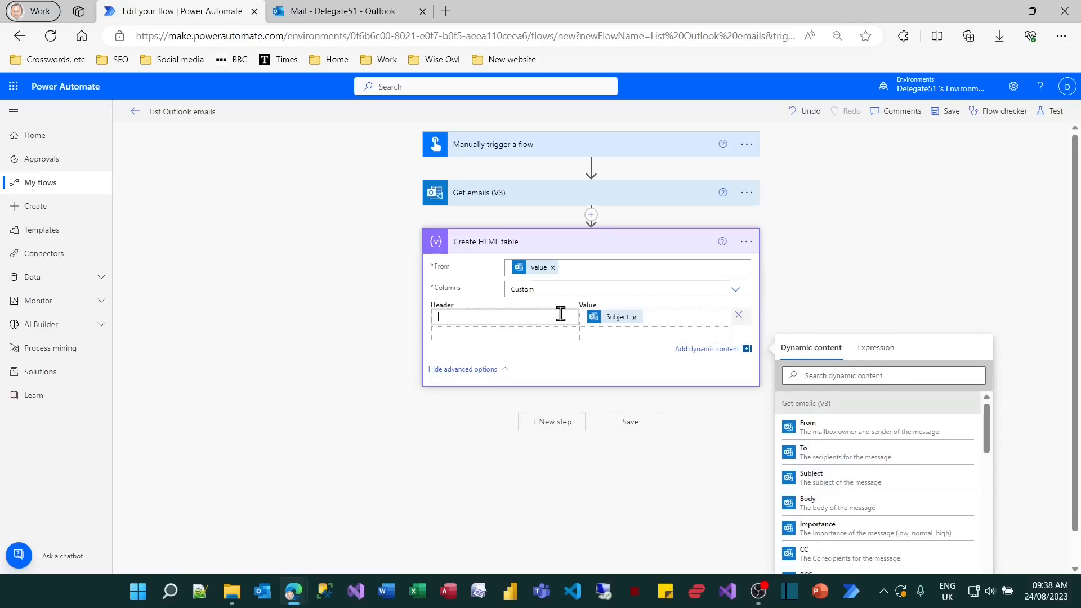
{"action": "type", "text": "Subject"}
Add a second table column with the header When and the email's Received Time as its value.
{"action": "left_click", "coordinate": [589, 332]}
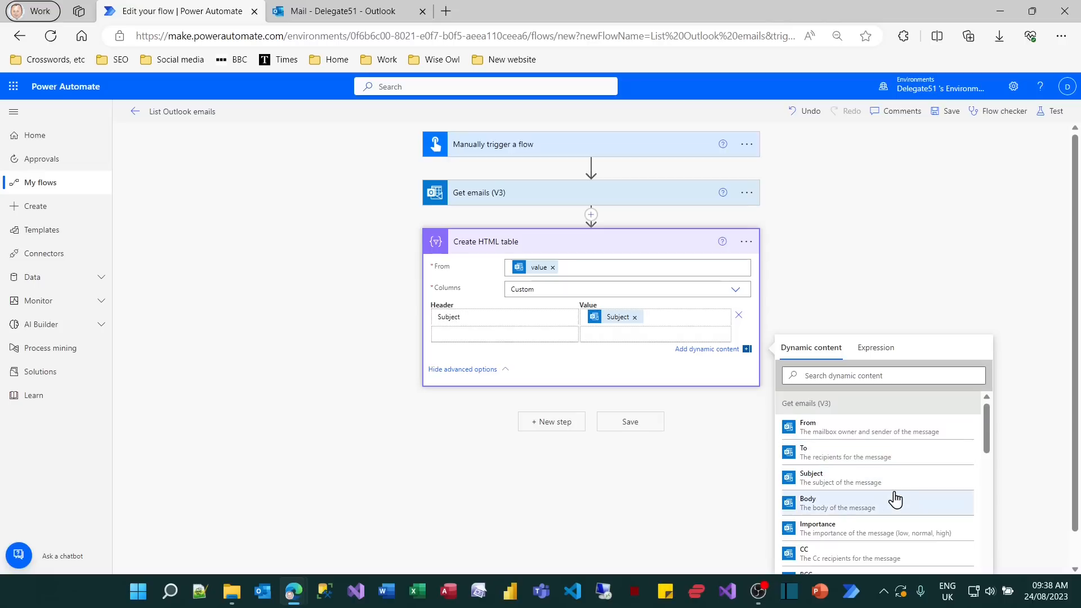
{"action": "scroll", "coordinate": [895, 500], "scroll_direction": "down", "scroll_amount": 4}
{"action": "scroll", "coordinate": [895, 499], "scroll_direction": "down", "scroll_amount": 2}
{"action": "left_click", "coordinate": [872, 442]}
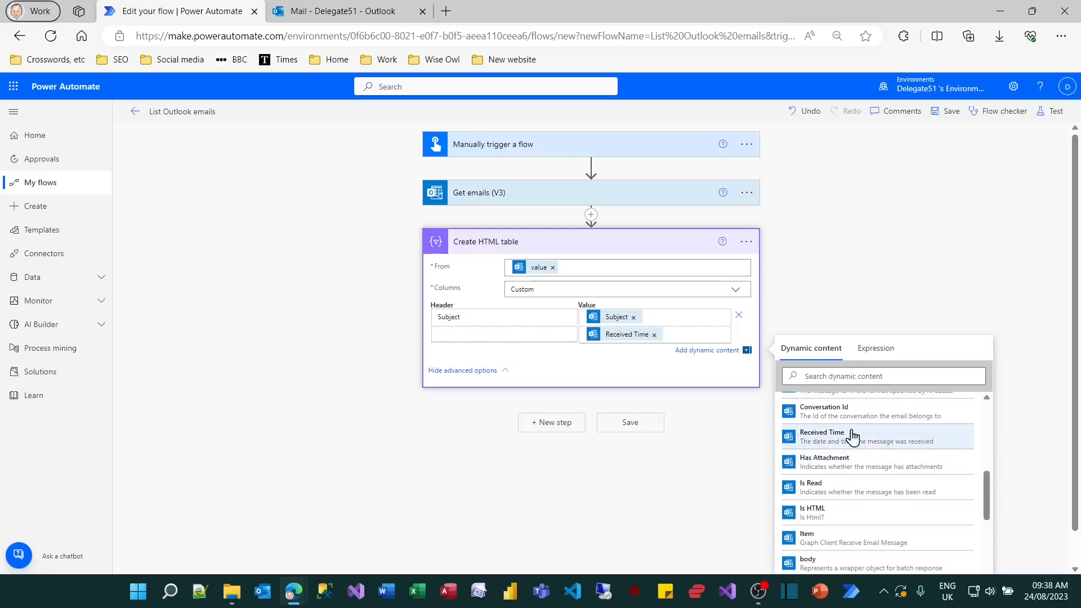
{"action": "left_click", "coordinate": [533, 335]}
{"action": "type", "text": "When"}
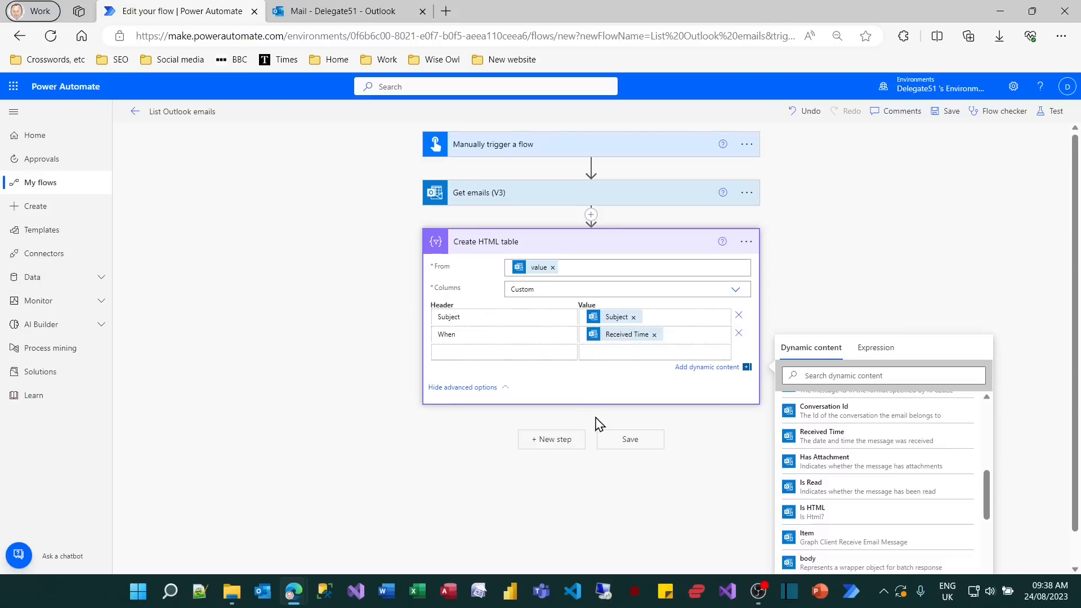
Save the List Outlook emails flow and run a manual test of it.
{"action": "left_click", "coordinate": [623, 444]}
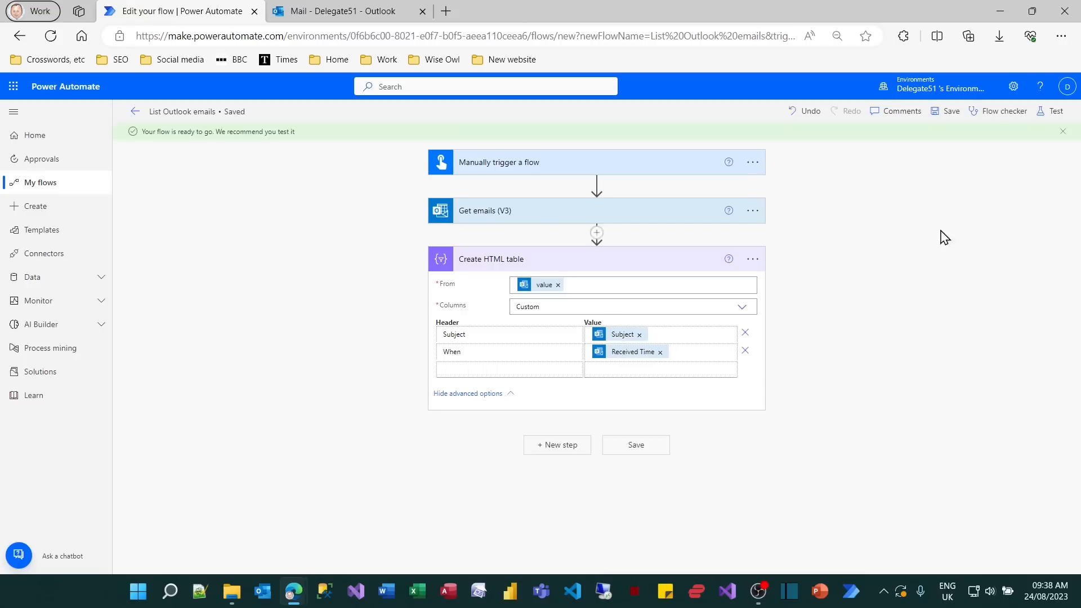
{"action": "left_click", "coordinate": [1053, 111]}
{"action": "left_click", "coordinate": [915, 556]}
{"action": "left_click", "coordinate": [922, 555]}
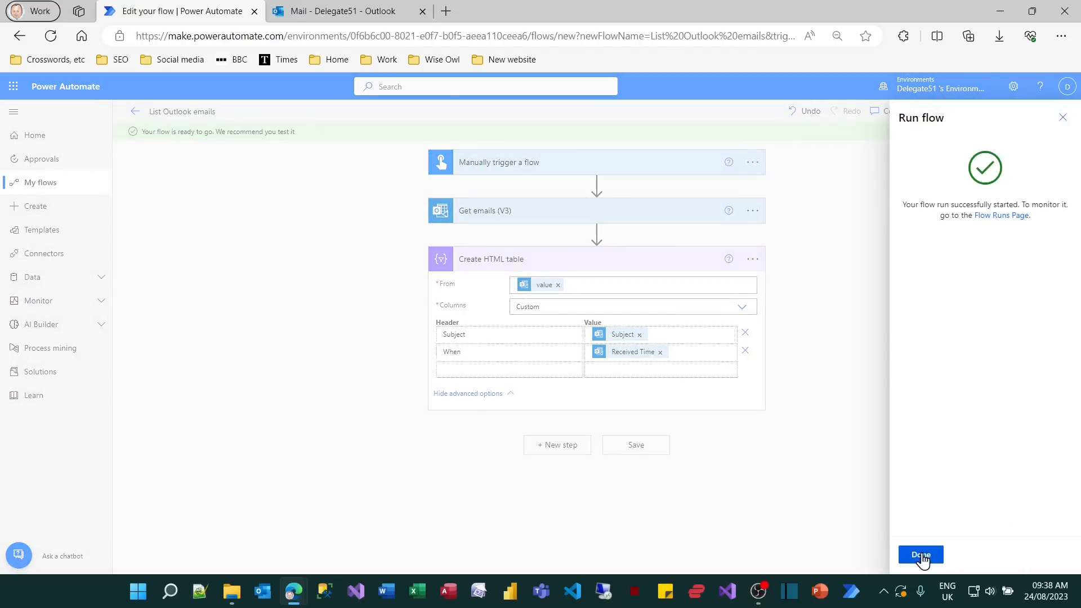
{"action": "left_click", "coordinate": [921, 555]}
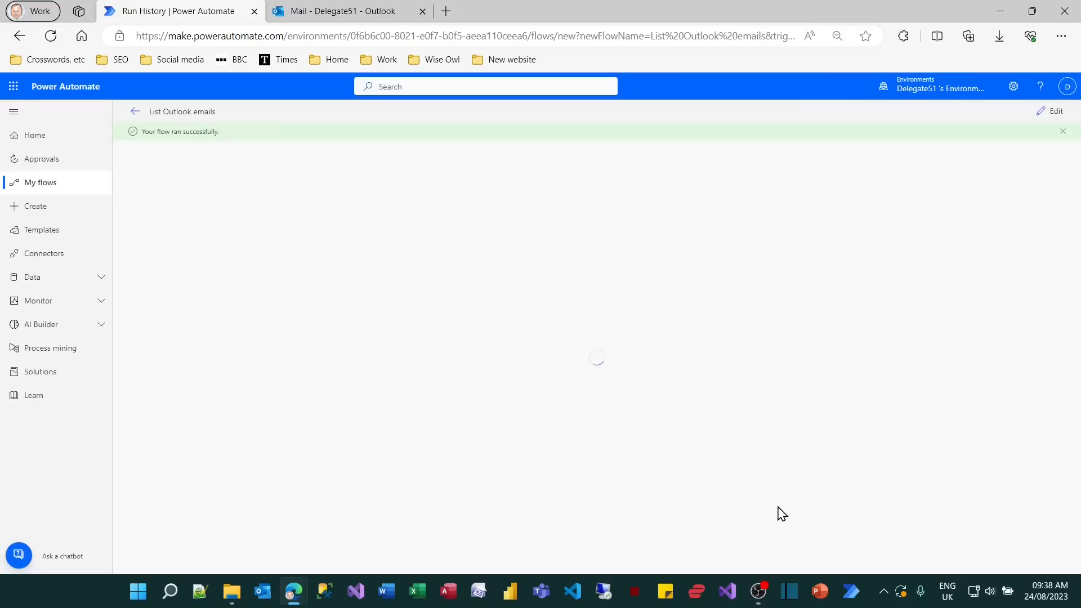
Expand the Create HTML table action in the run results and examine the table in its output body.
{"action": "left_click", "coordinate": [705, 276]}
{"action": "scroll", "coordinate": [831, 488], "scroll_direction": "down", "scroll_amount": 1}
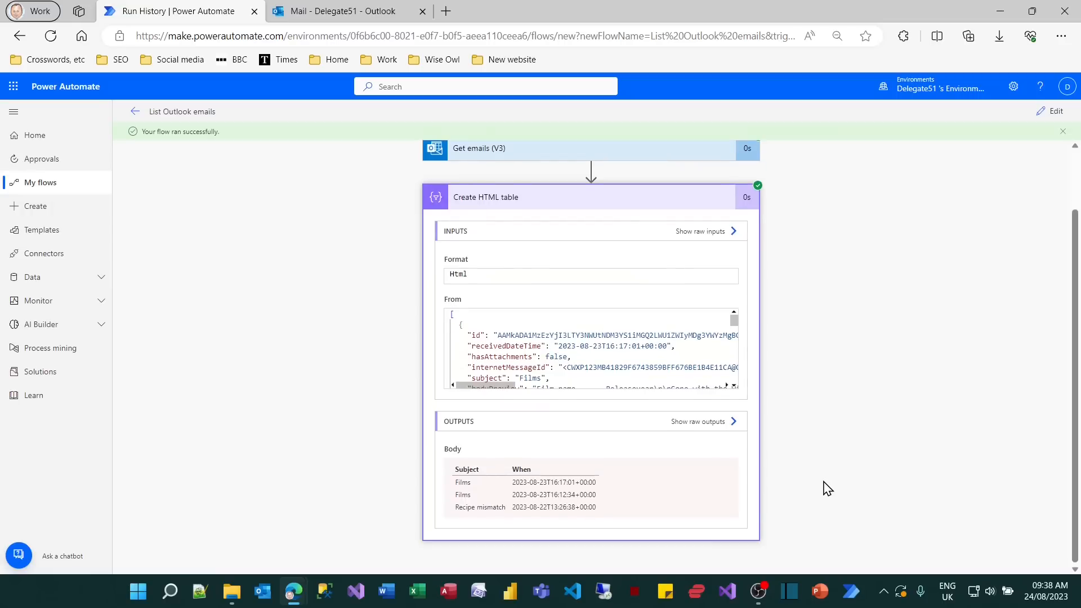
{"action": "key", "text": "ctrl+2"}
{"action": "mouse_move", "coordinate": [445, 462]}
{"action": "left_mouse_down"}
{"action": "mouse_move", "coordinate": [590, 524]}
{"action": "mouse_move", "coordinate": [625, 526]}
{"action": "mouse_move", "coordinate": [612, 519]}
{"action": "left_mouse_up"}
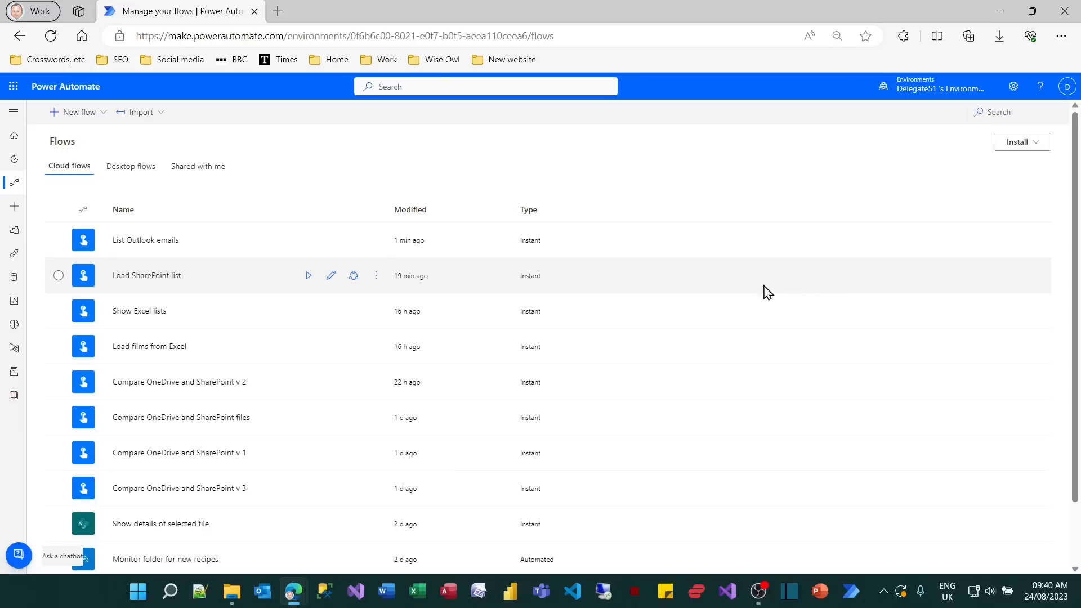
Switch to OneDrive and open the OneDrive Recipes folder in My files.
{"action": "left_click", "coordinate": [12, 89]}
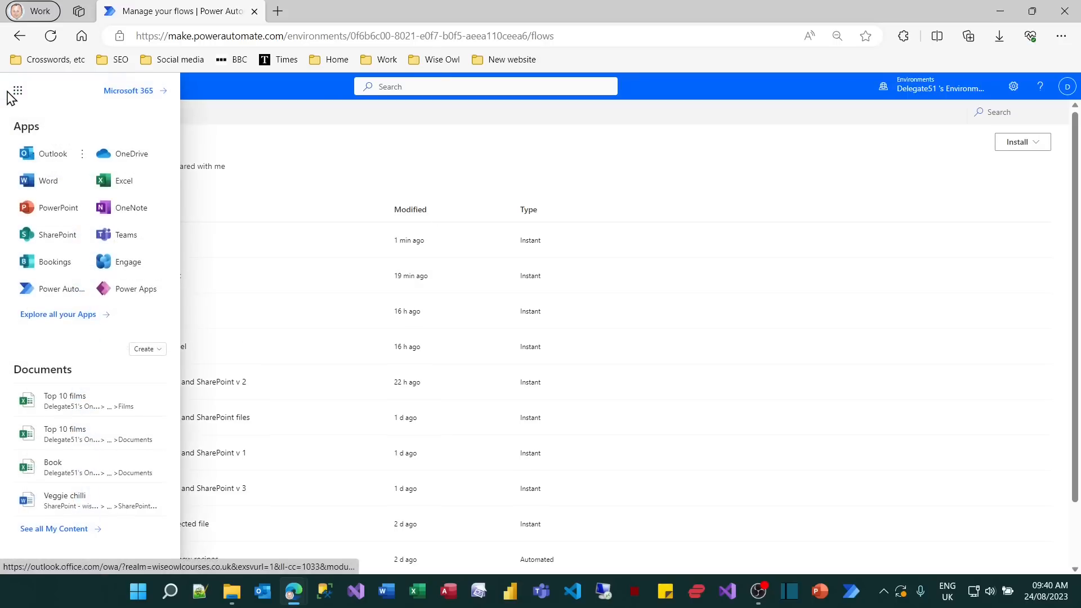
{"action": "left_click", "coordinate": [113, 159]}
{"action": "left_click", "coordinate": [56, 228]}
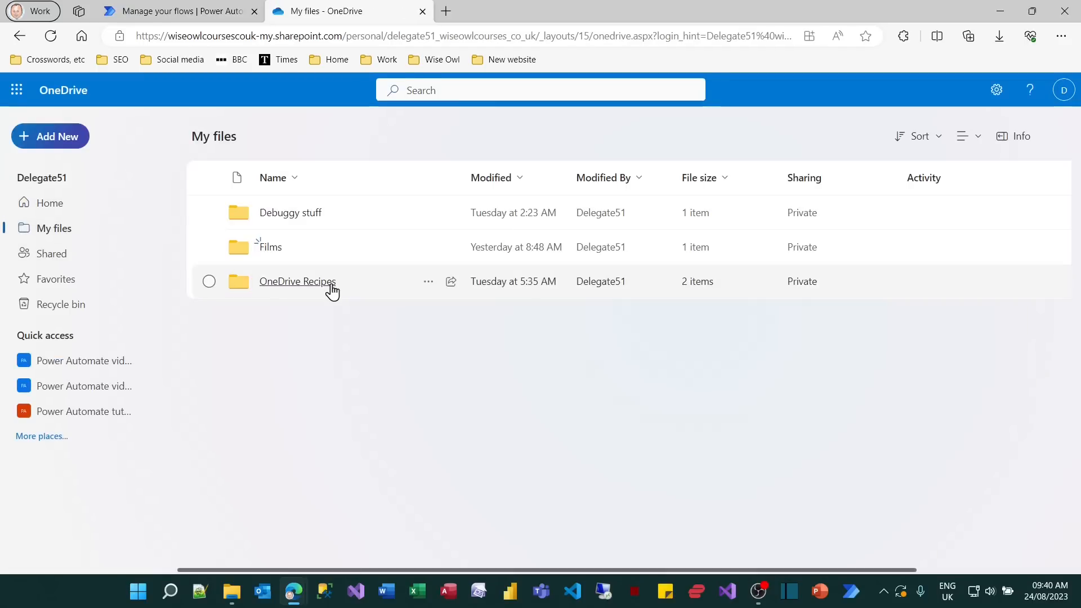
{"action": "left_click", "coordinate": [331, 287]}
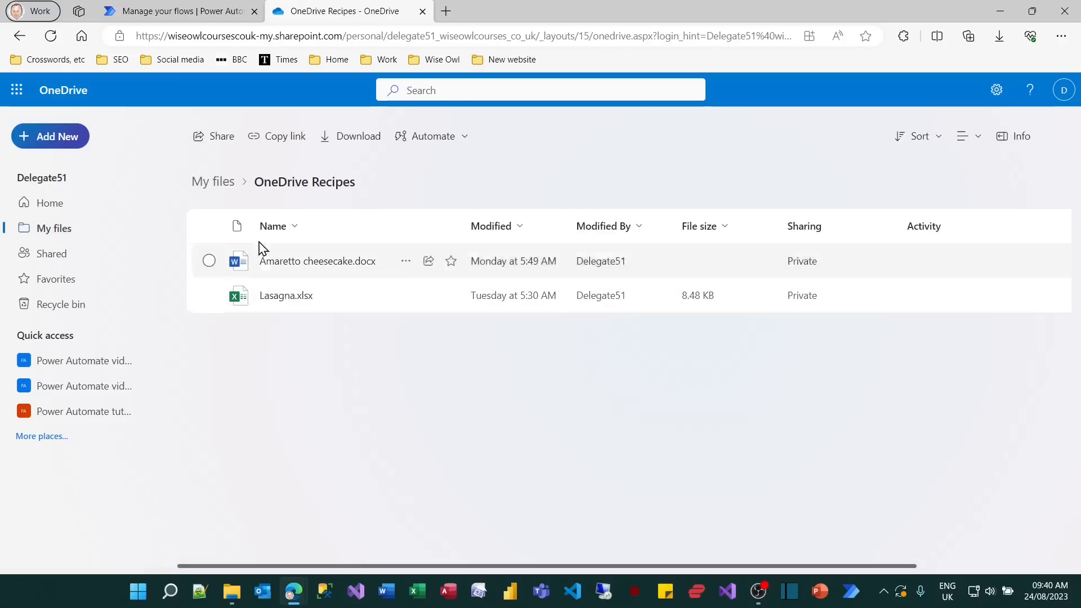
Create a subfolder named Test folder in OneDrive Recipes and review the folder's contents.
{"action": "left_click", "coordinate": [59, 140]}
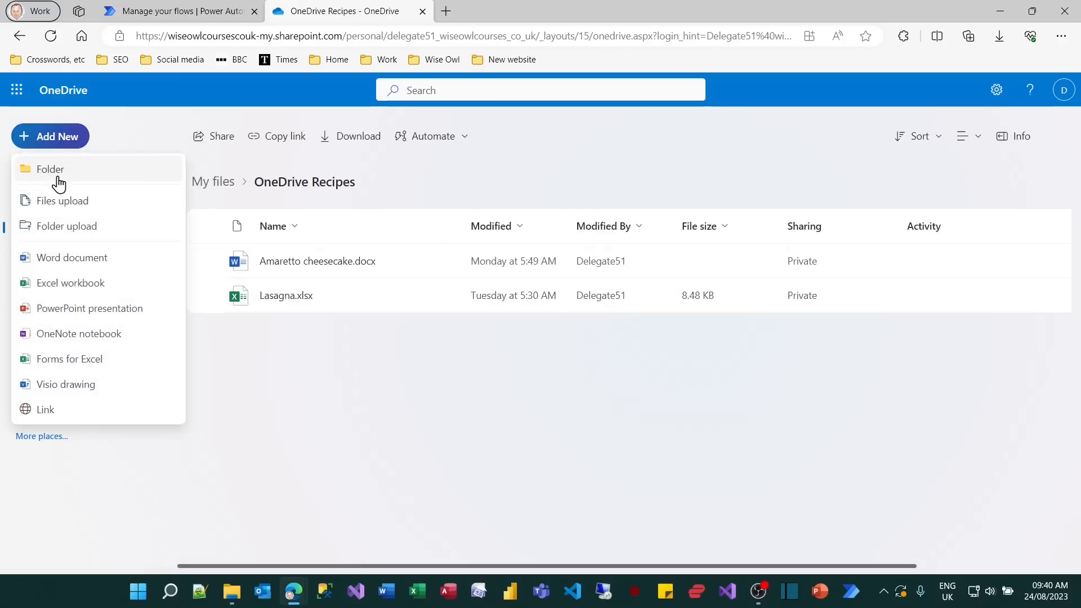
{"action": "left_click", "coordinate": [58, 181]}
{"action": "type", "text": "Test folder"}
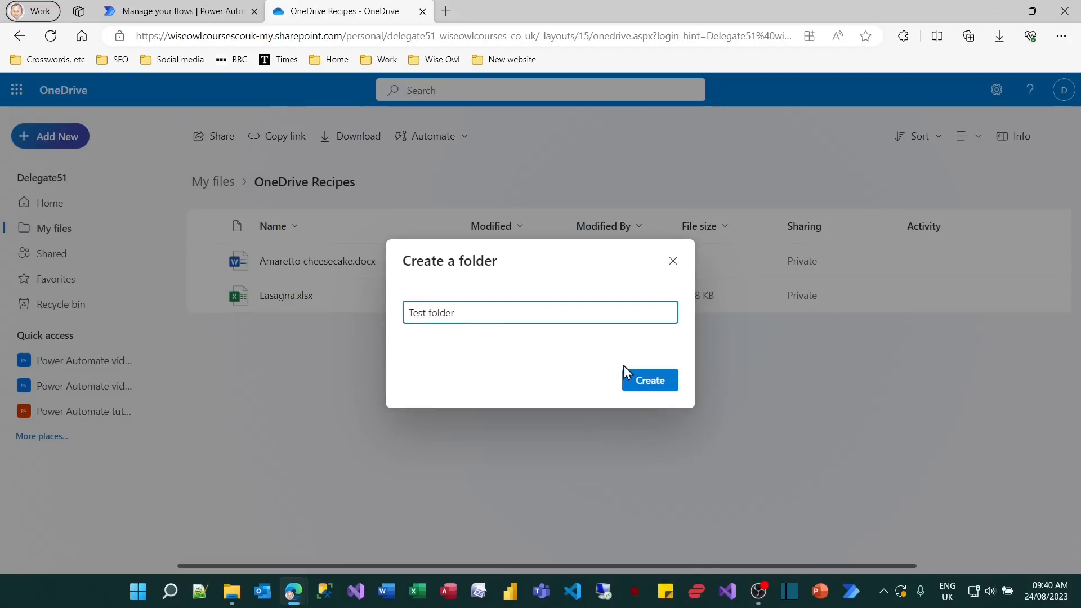
{"action": "left_click", "coordinate": [647, 382]}
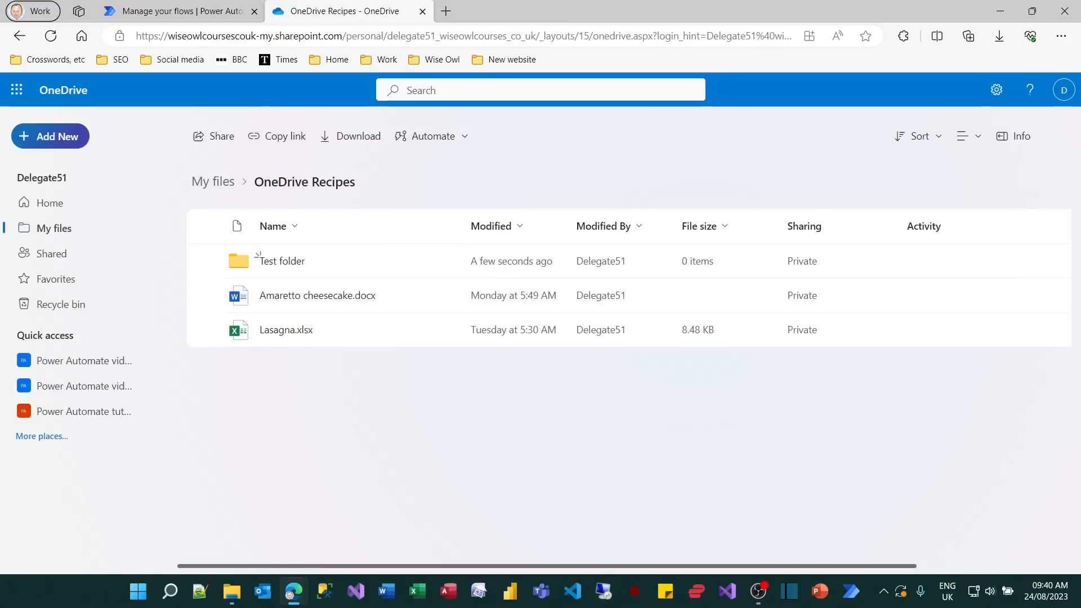
{"action": "left_click_drag", "start_coordinate": [212, 243], "coordinate": [393, 346]}
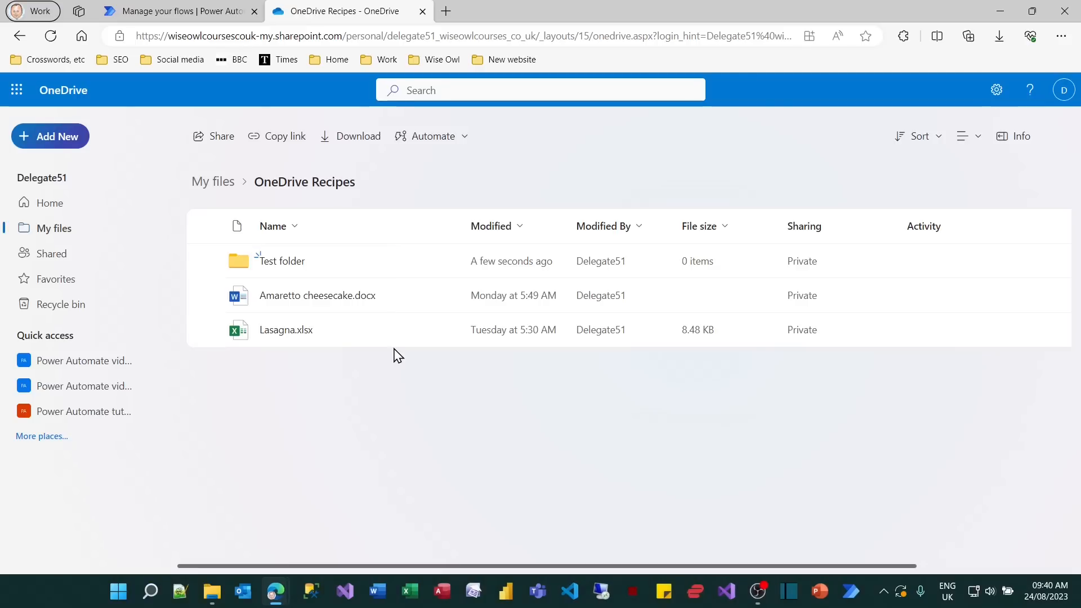
Switch to Power Automate and create a manually triggered instant cloud flow named Load OneDrive files and folders.
{"action": "left_click", "coordinate": [224, 11]}
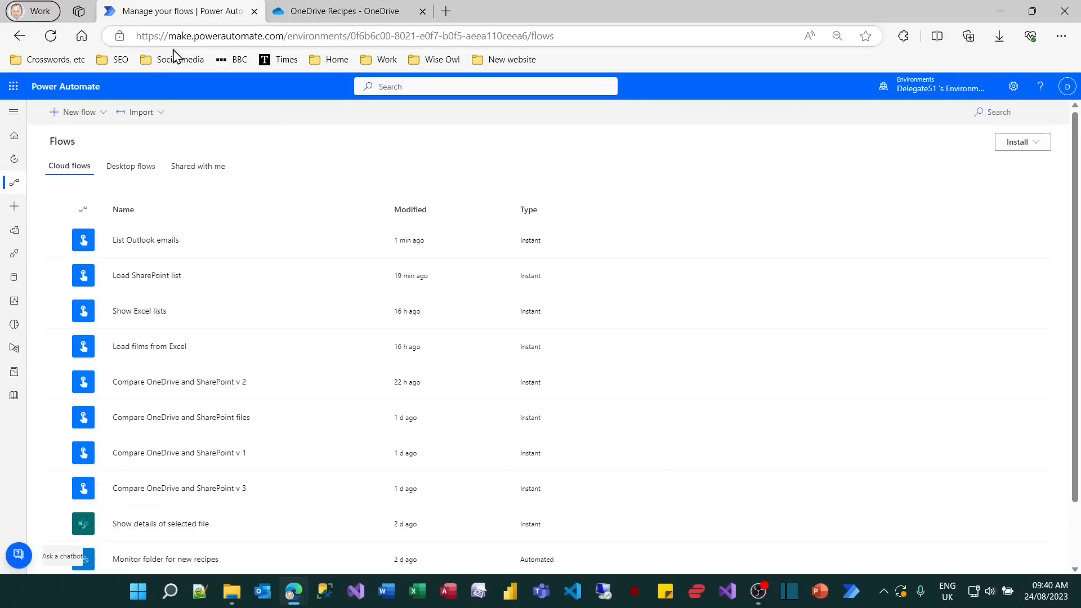
{"action": "left_click", "coordinate": [66, 117]}
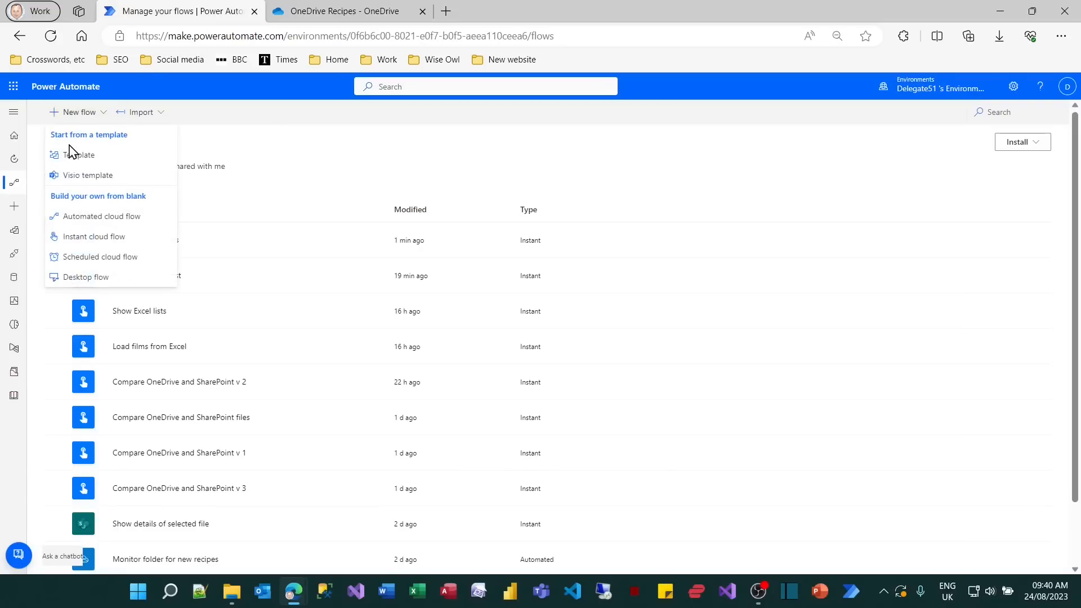
{"action": "left_click", "coordinate": [93, 237]}
{"action": "left_click", "coordinate": [617, 223]}
{"action": "type", "text": "Loa"}
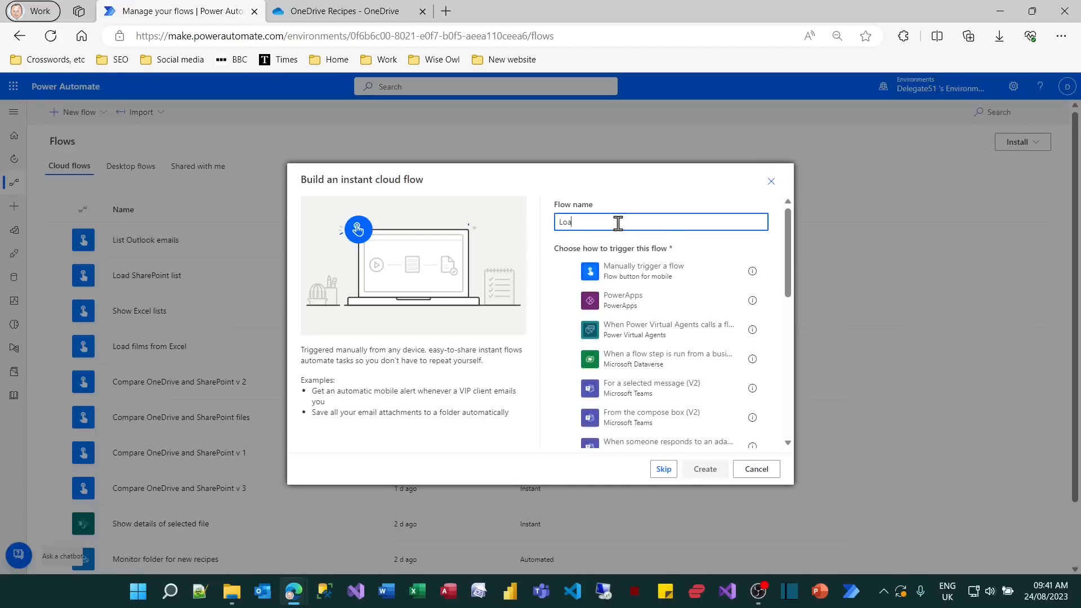
{"action": "type", "text": "d OneDrive files and folders"}
{"action": "left_click", "coordinate": [647, 269]}
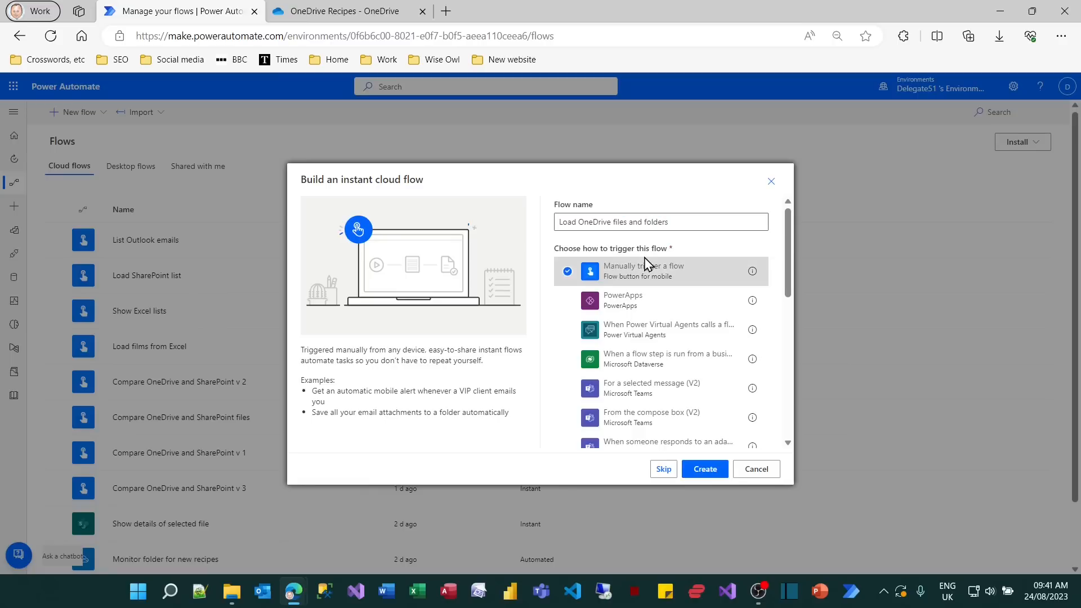
{"action": "left_click", "coordinate": [705, 470]}
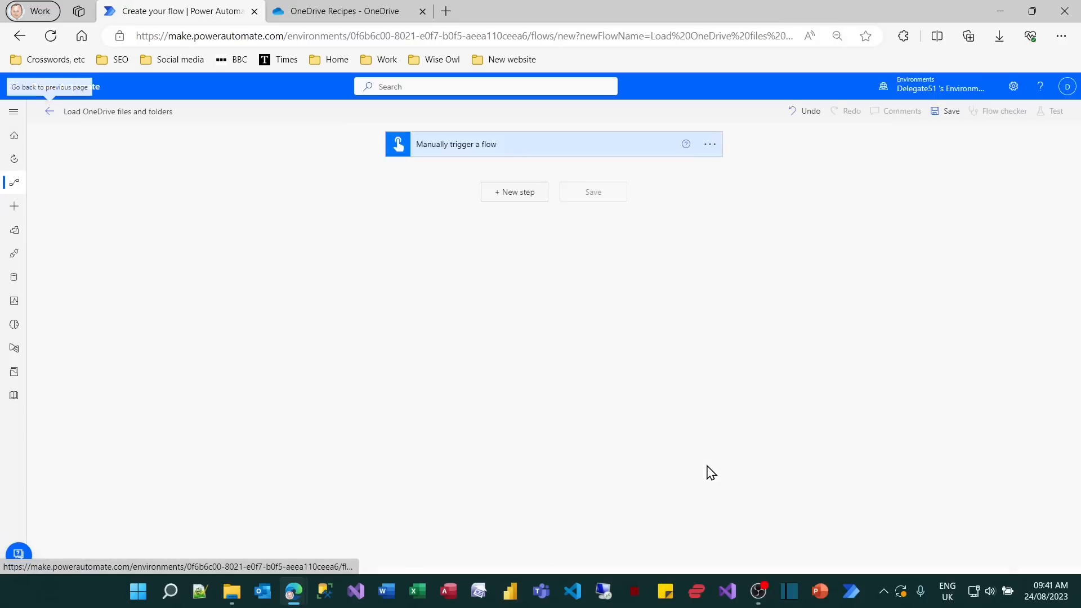
Add the OneDrive for Business action List files in folder after the manual trigger.
{"action": "left_click", "coordinate": [531, 197]}
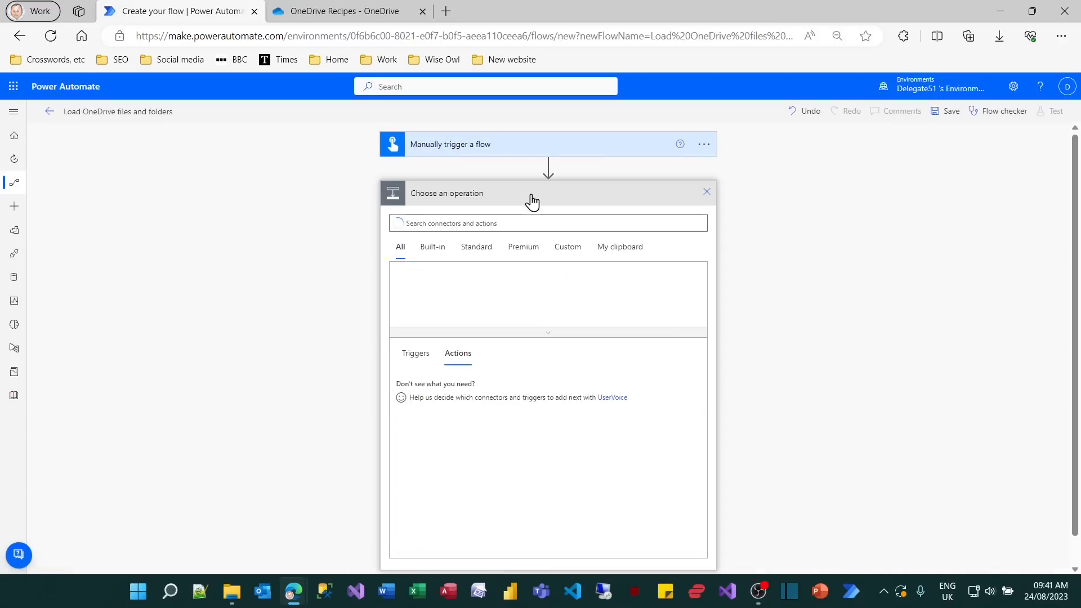
{"action": "type", "text": "o"}
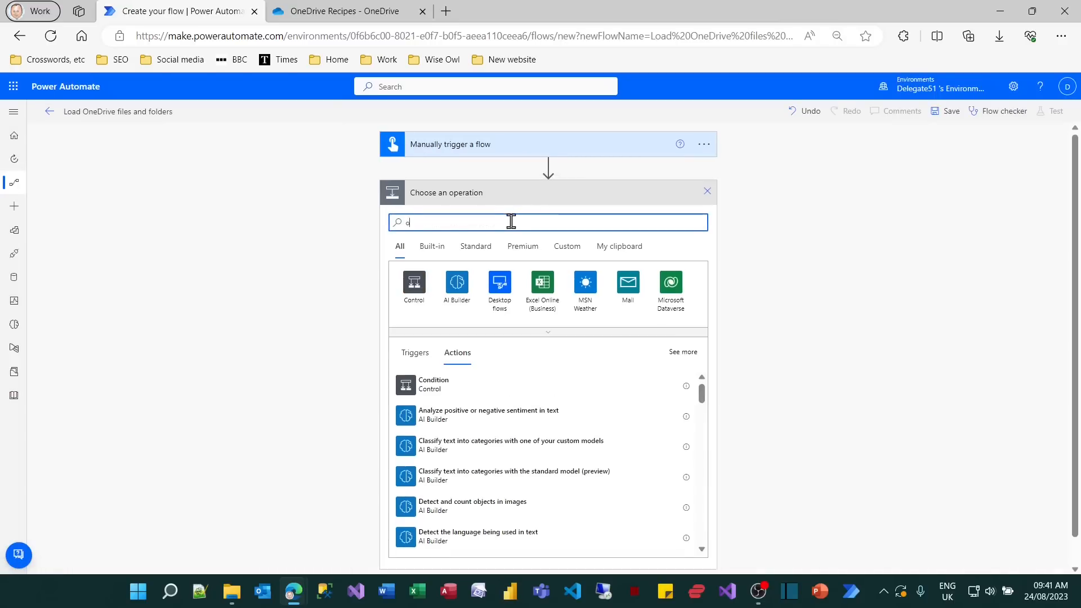
{"action": "type", "text": "nedrive"}
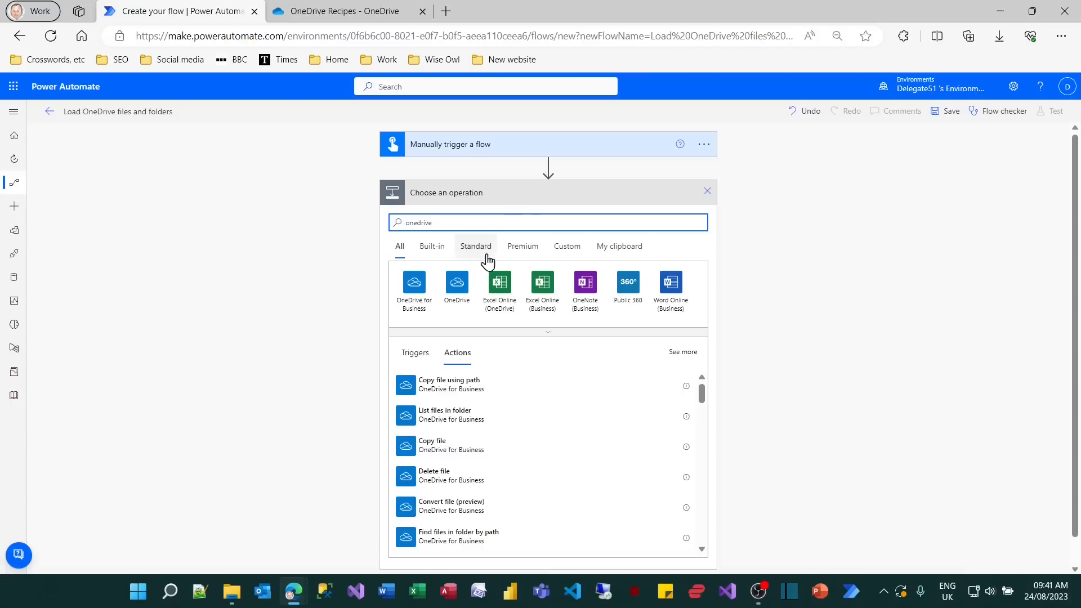
{"action": "left_click", "coordinate": [414, 283]}
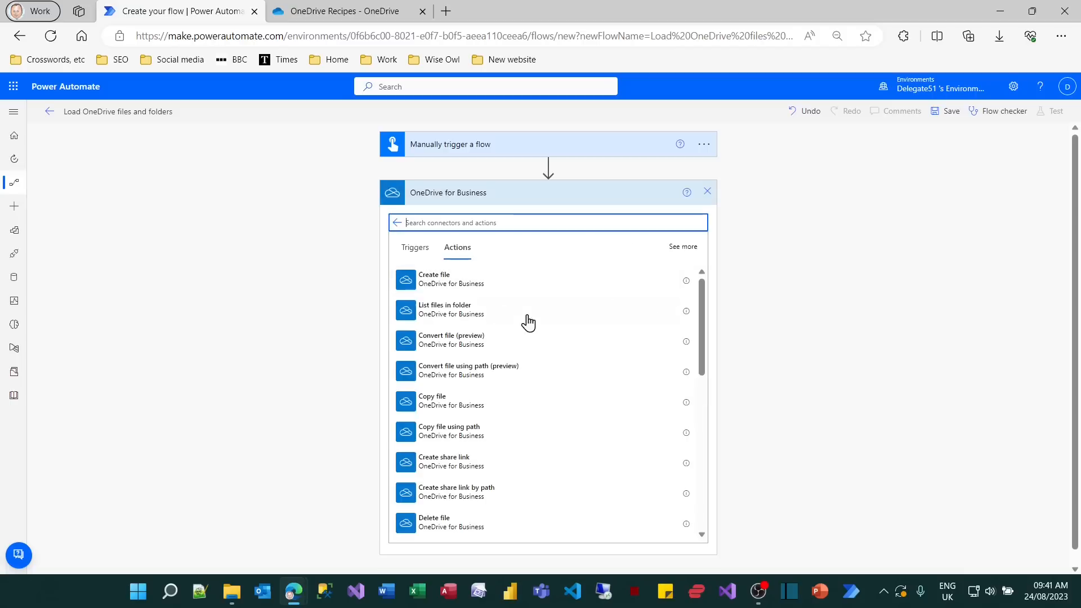
{"action": "scroll", "coordinate": [549, 332], "scroll_direction": "down", "scroll_amount": 8}
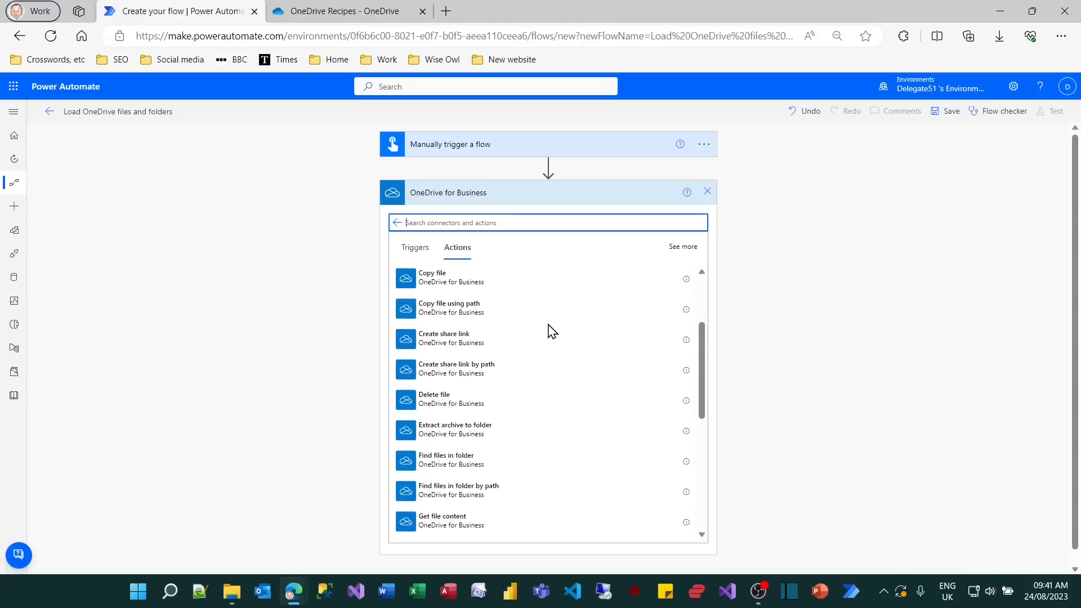
{"action": "scroll", "coordinate": [549, 332], "scroll_direction": "down", "scroll_amount": 3}
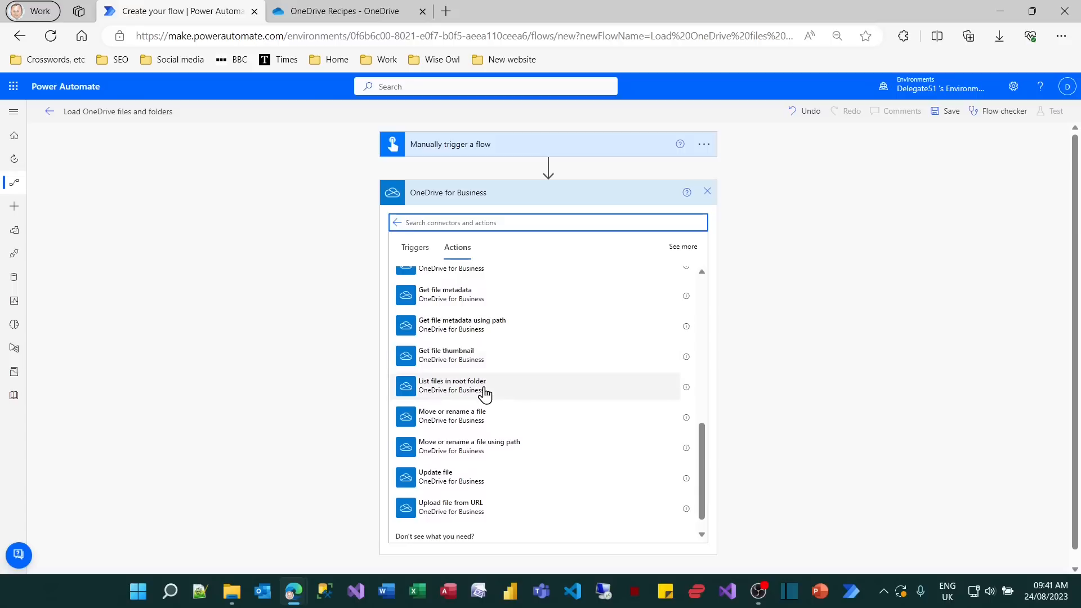
{"action": "scroll", "coordinate": [485, 394], "scroll_direction": "up", "scroll_amount": 6}
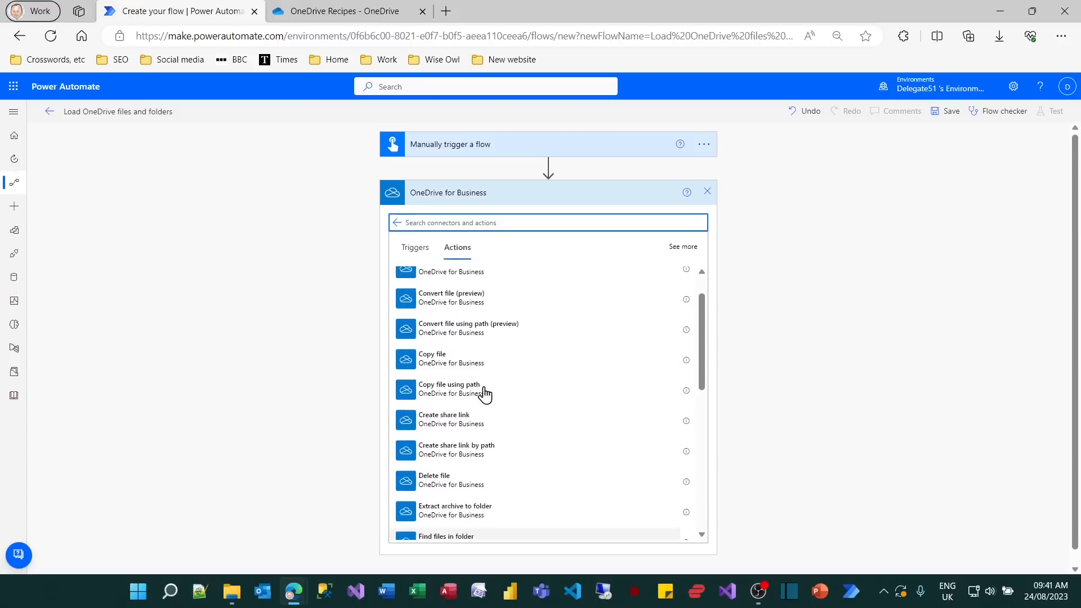
{"action": "scroll", "coordinate": [484, 393], "scroll_direction": "up", "scroll_amount": 1}
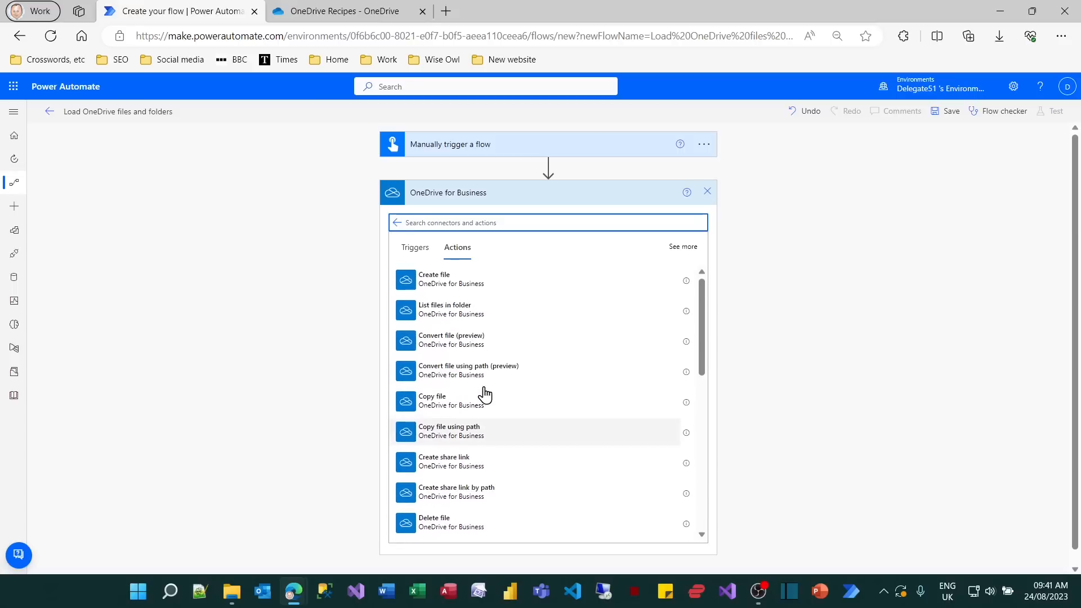
{"action": "left_click", "coordinate": [477, 312]}
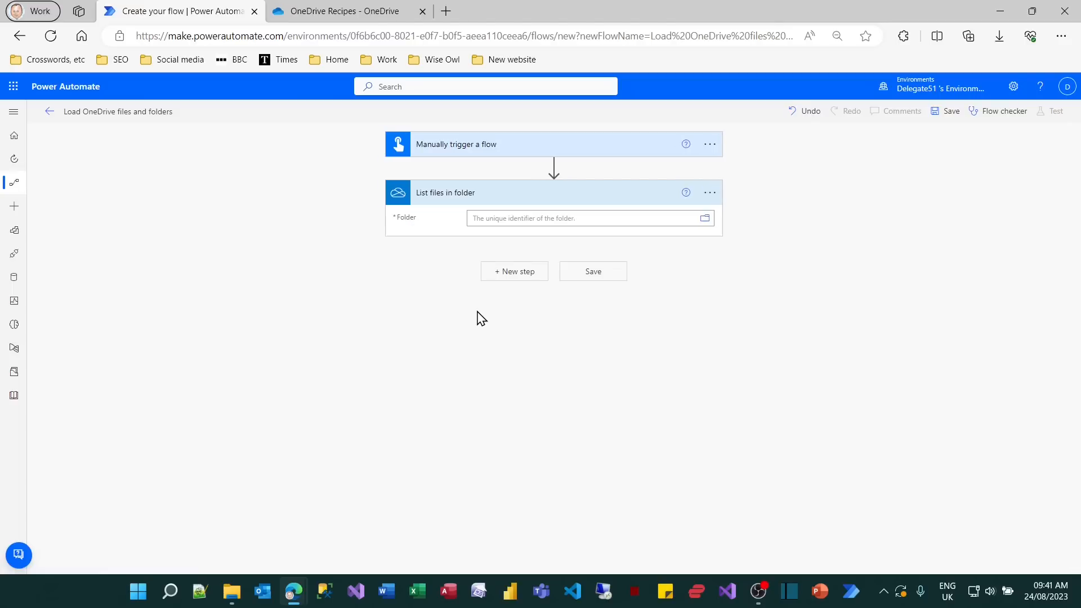
Set the folder of the List files in folder action to /OneDrive Recipes.
{"action": "left_click", "coordinate": [705, 218]}
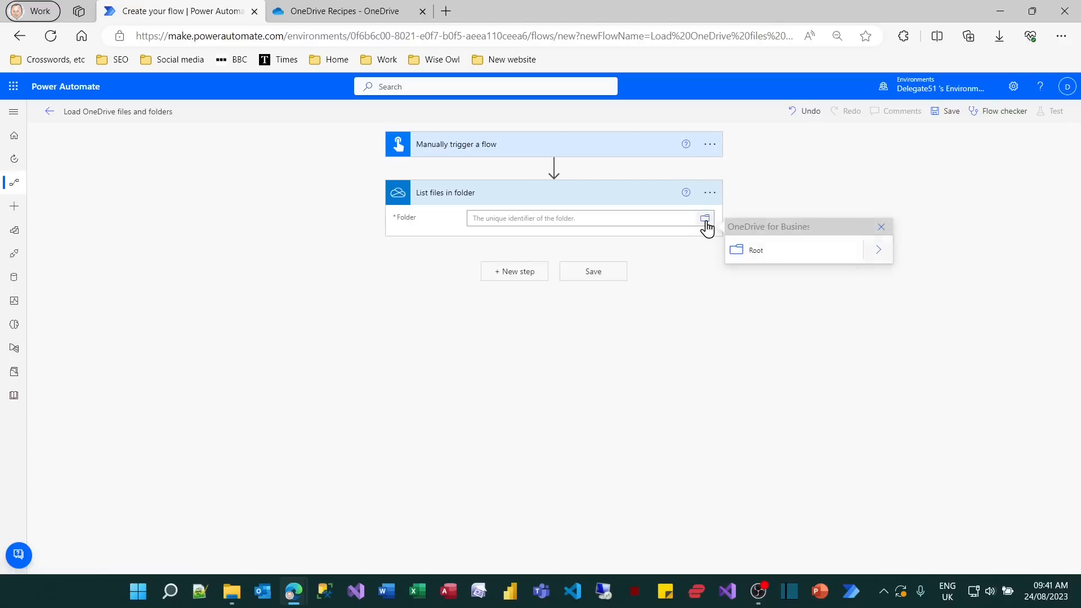
{"action": "left_click", "coordinate": [879, 251]}
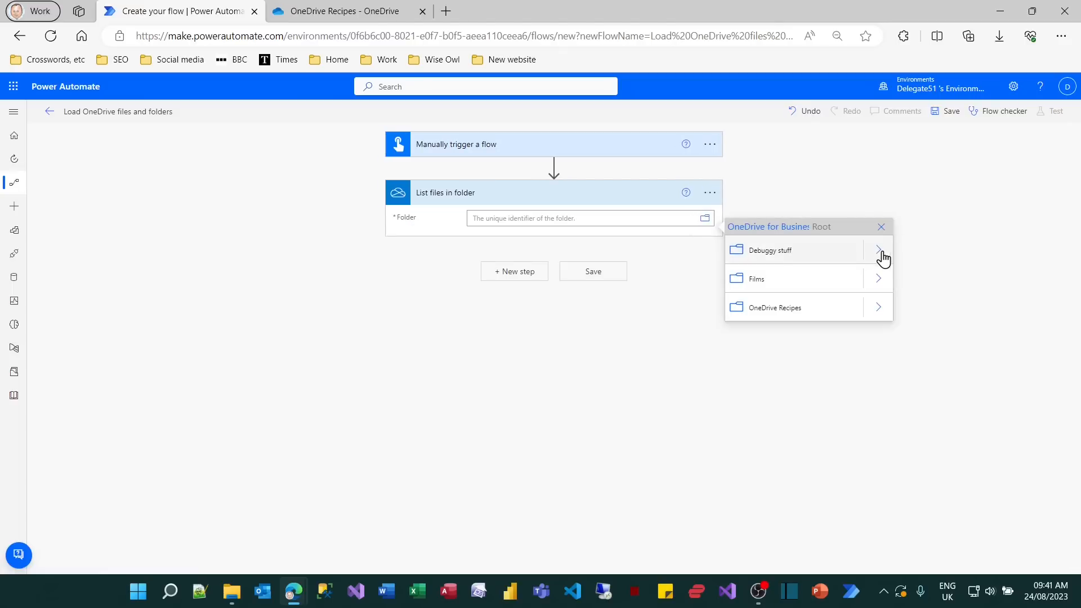
{"action": "left_click", "coordinate": [784, 315]}
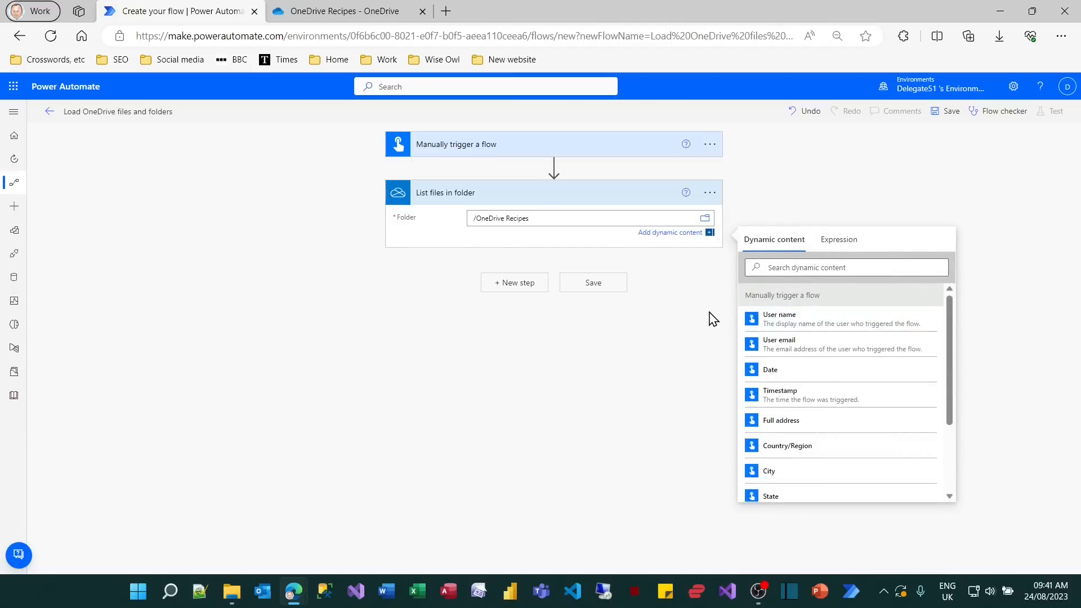
{"action": "left_click", "coordinate": [968, 193]}
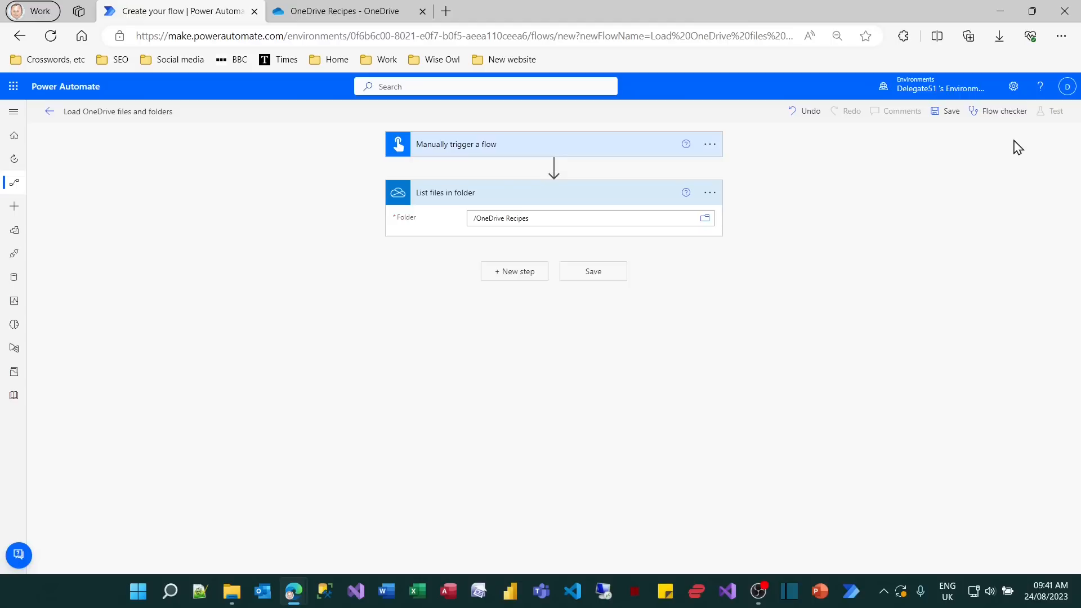
Save the Load OneDrive files and folders flow and run a manual test of it.
{"action": "left_click", "coordinate": [593, 277]}
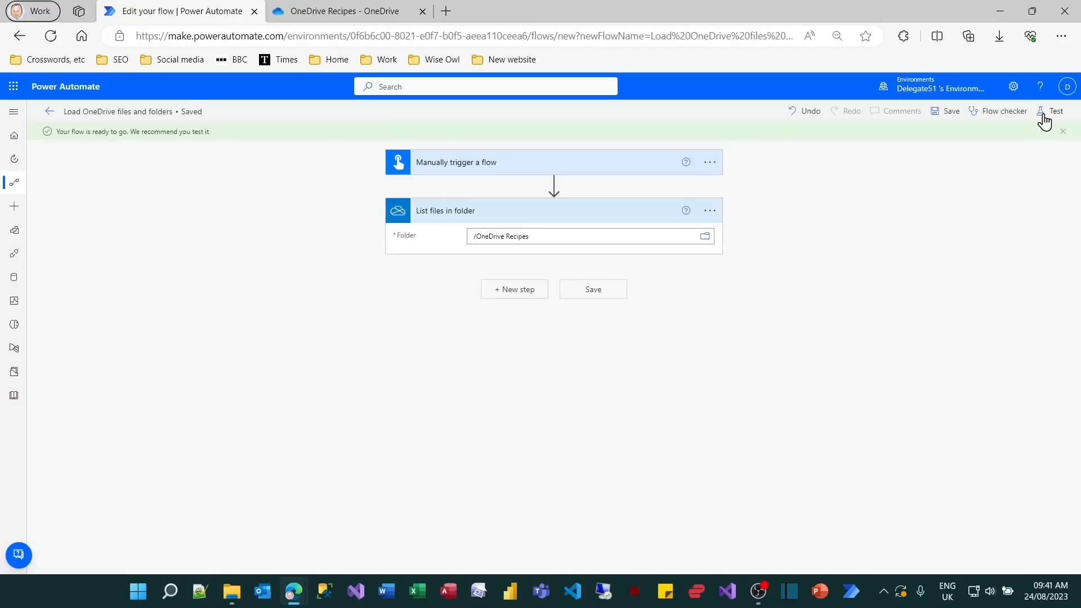
{"action": "left_click", "coordinate": [1048, 112]}
{"action": "left_click", "coordinate": [928, 141]}
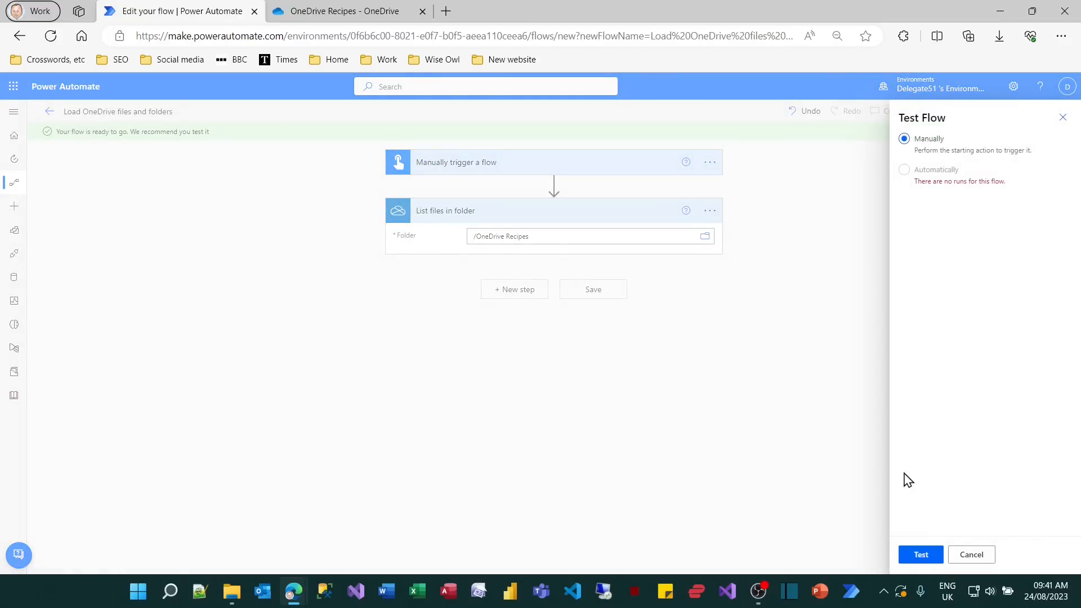
{"action": "left_click", "coordinate": [916, 556]}
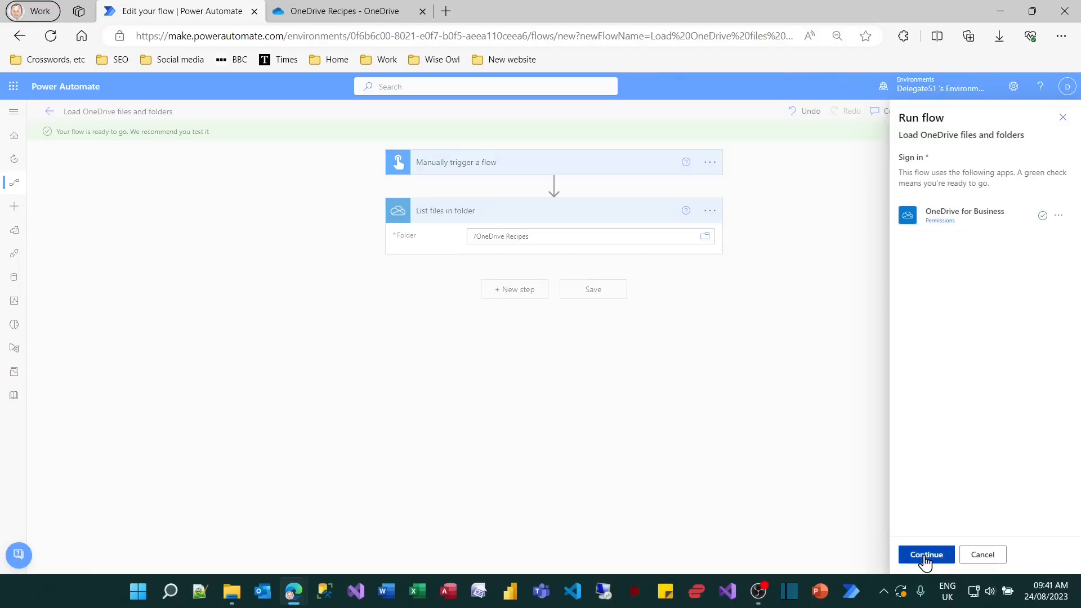
{"action": "left_click", "coordinate": [924, 556]}
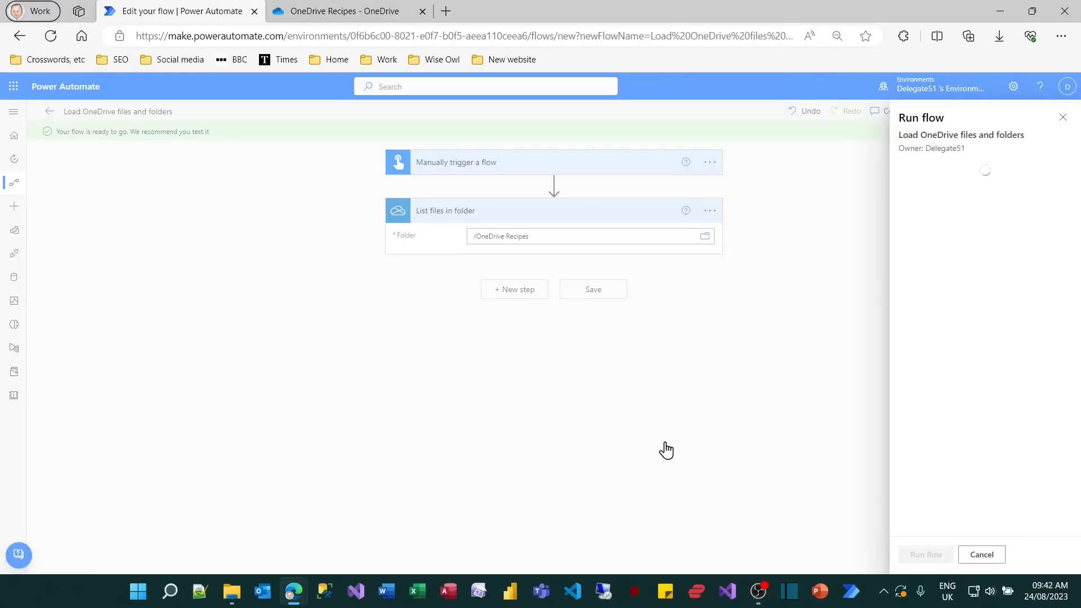
{"action": "left_click", "coordinate": [920, 555]}
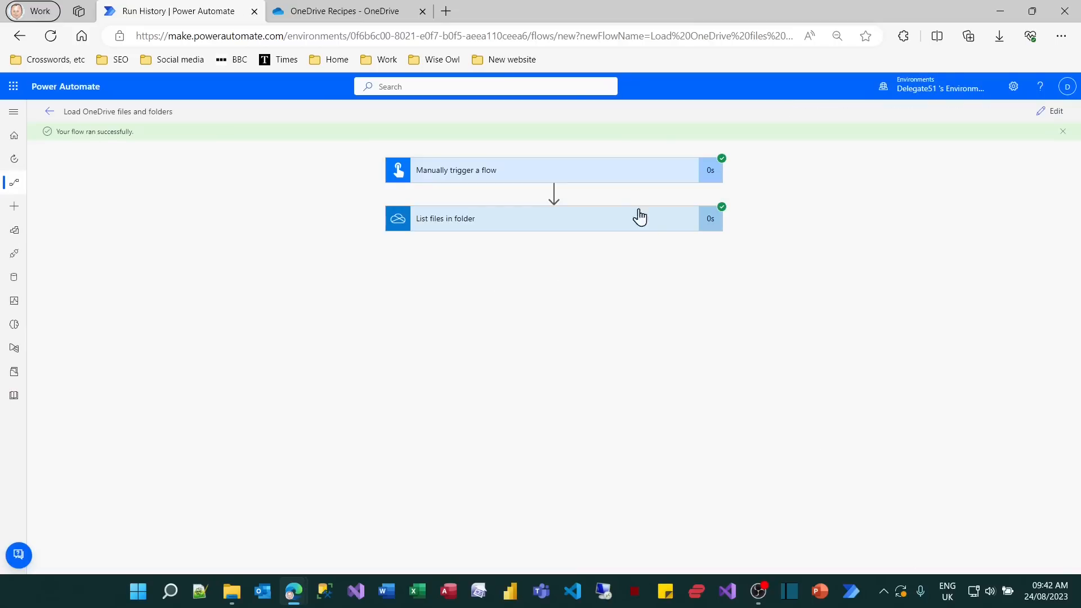
Examine the raw outputs of List files in folder, checking the Name and IsFolder properties of the returned items, and close them.
{"action": "left_click", "coordinate": [631, 228]}
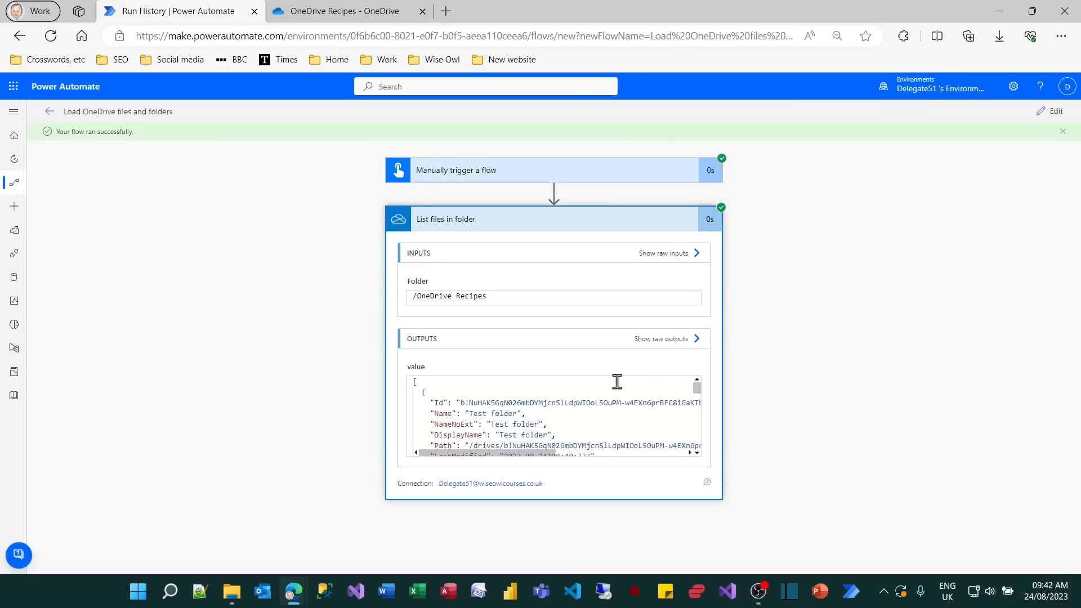
{"action": "left_click", "coordinate": [666, 340]}
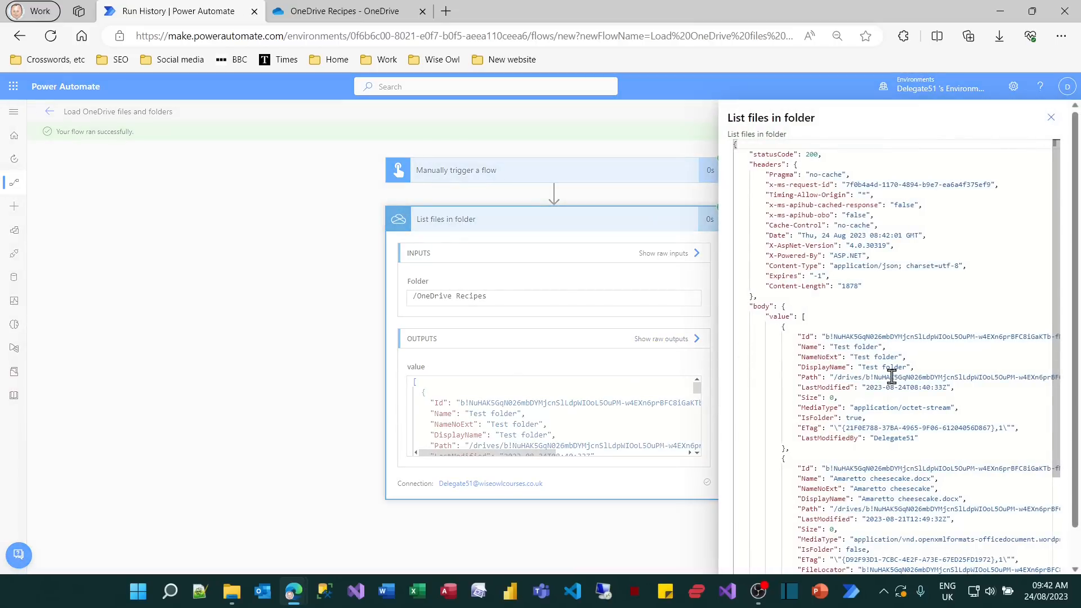
{"action": "scroll", "coordinate": [892, 377], "scroll_direction": "down", "scroll_amount": 3}
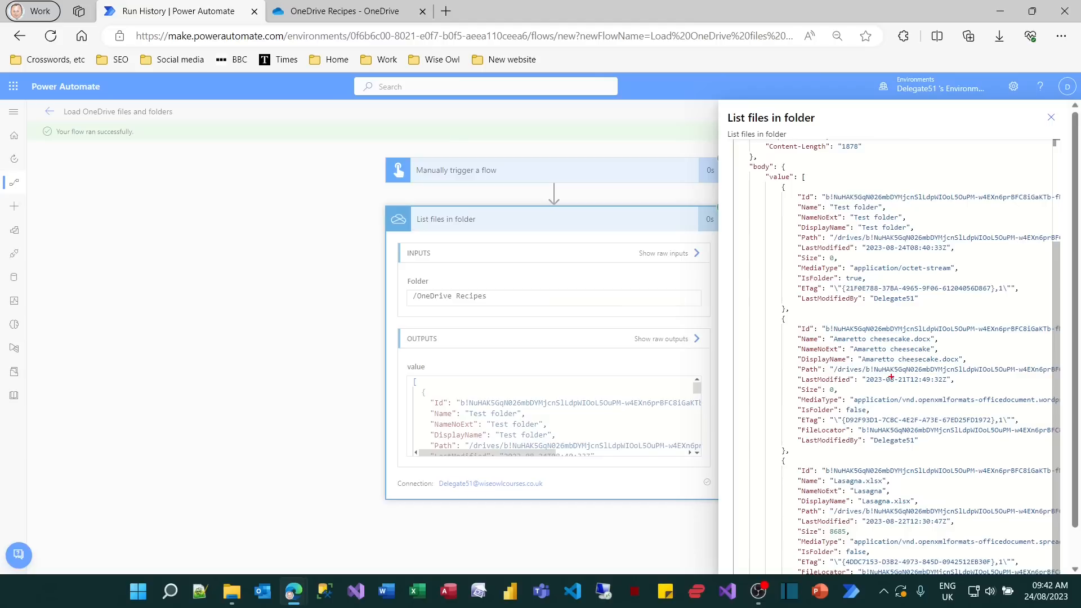
{"action": "left_click_drag", "start_coordinate": [795, 194], "coordinate": [886, 217]}
{"action": "left_click_drag", "start_coordinate": [794, 268], "coordinate": [876, 293]}
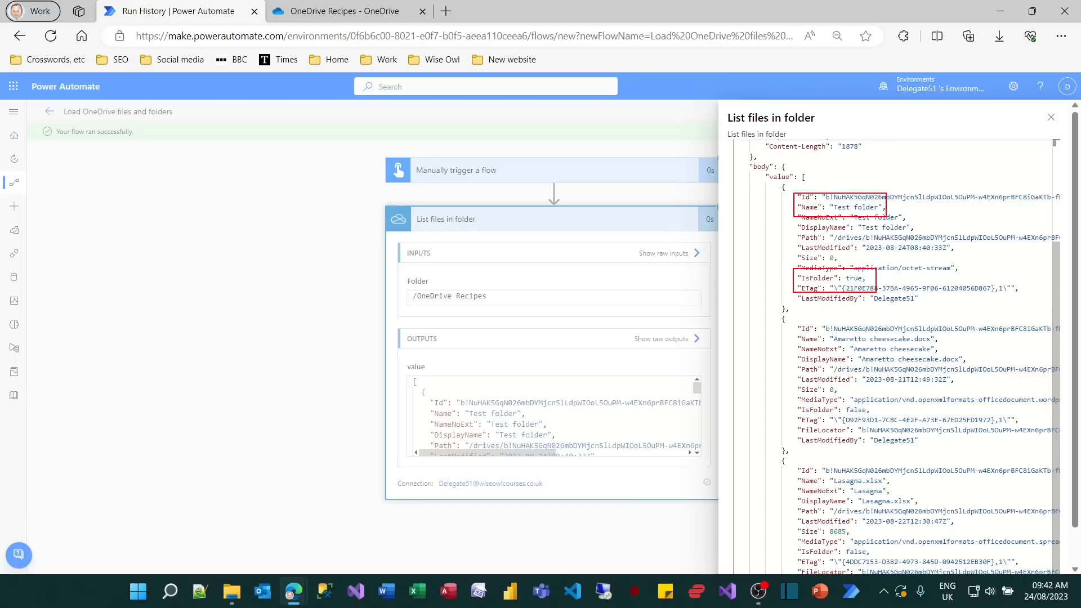
{"action": "left_click_drag", "start_coordinate": [793, 399], "coordinate": [883, 424]}
{"action": "key", "text": "Escape"}
{"action": "key", "text": "Escape"}
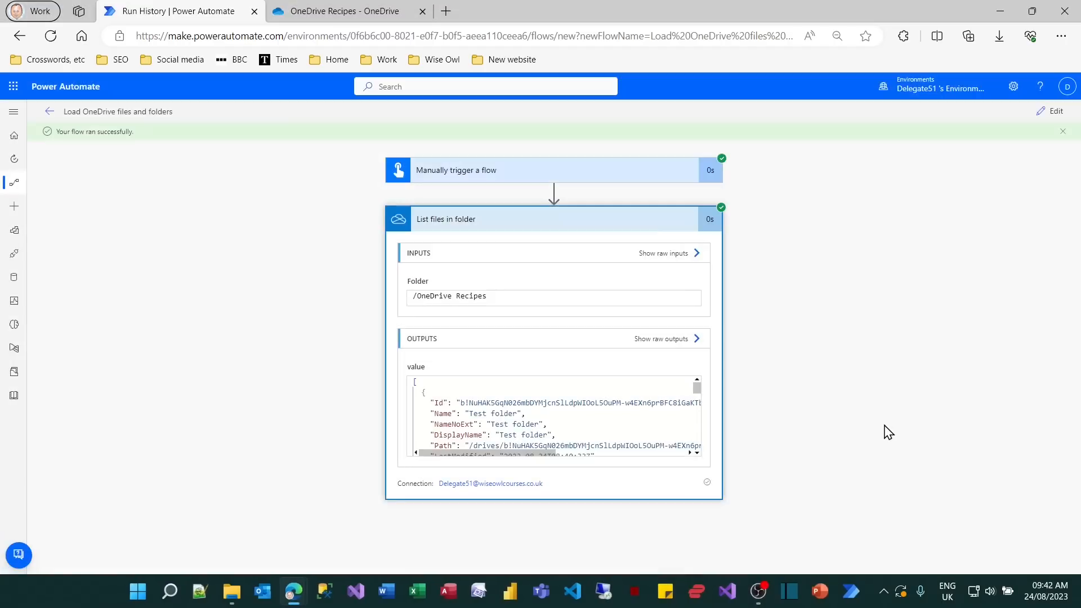
Return to editing the flow and add a Filter array data operation after List files in folder.
{"action": "left_click", "coordinate": [1052, 111]}
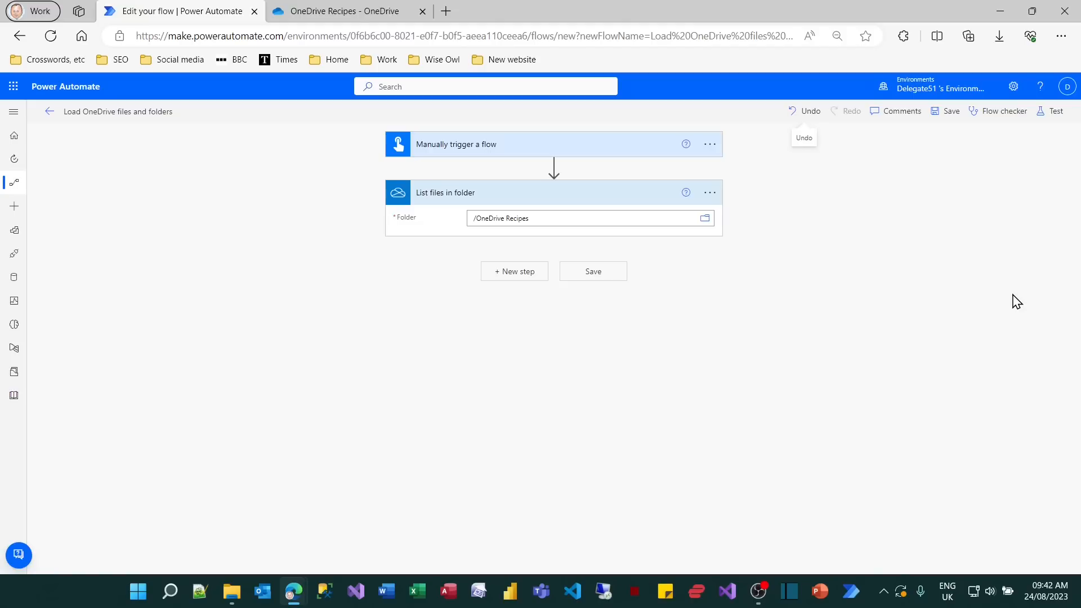
{"action": "left_click", "coordinate": [525, 274]}
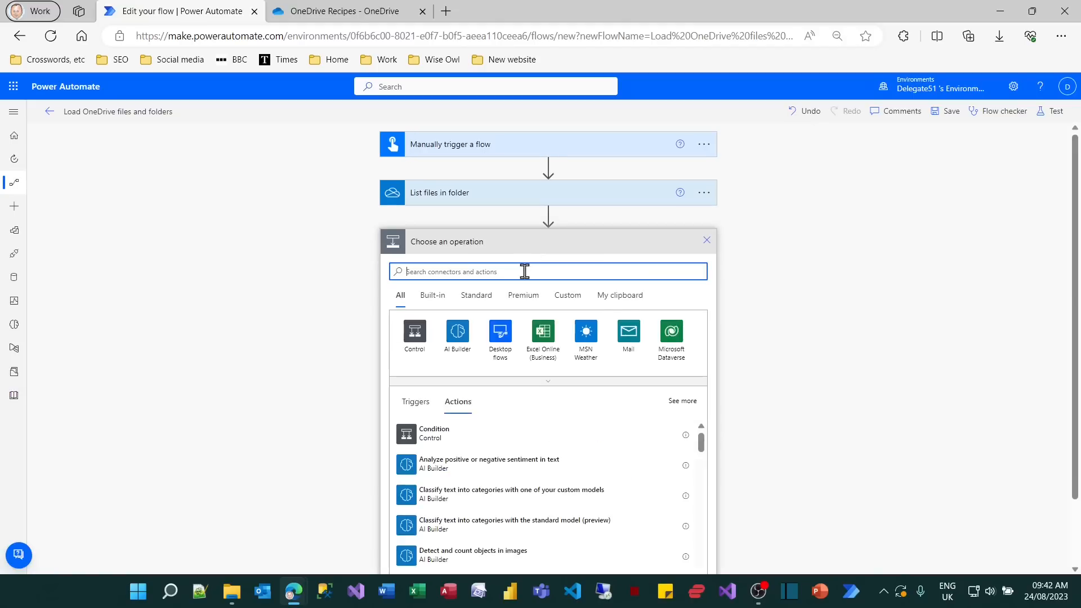
{"action": "type", "text": "filter"}
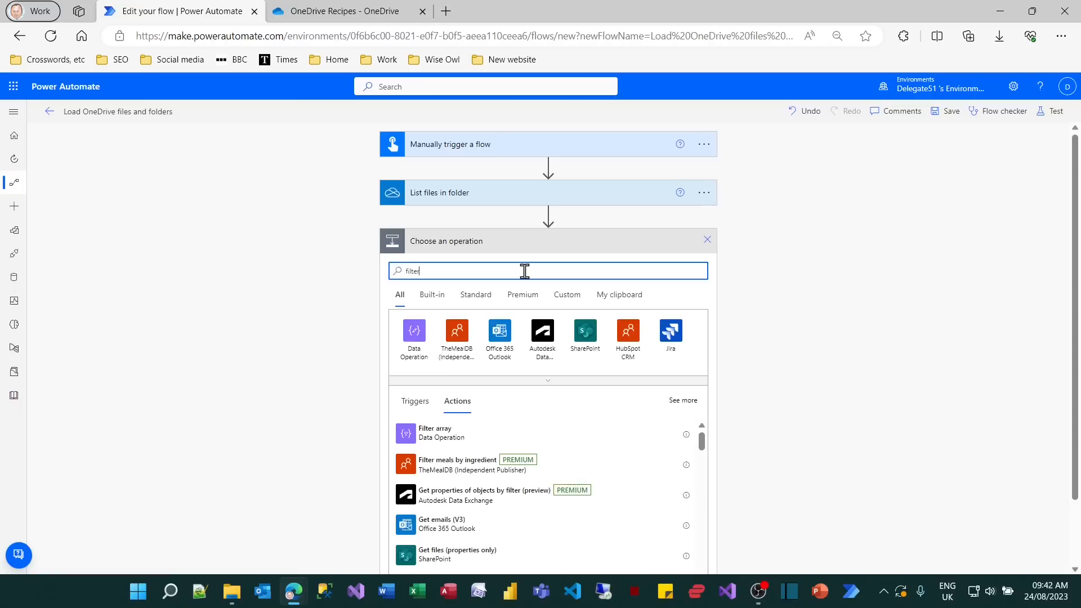
{"action": "left_click", "coordinate": [423, 434]}
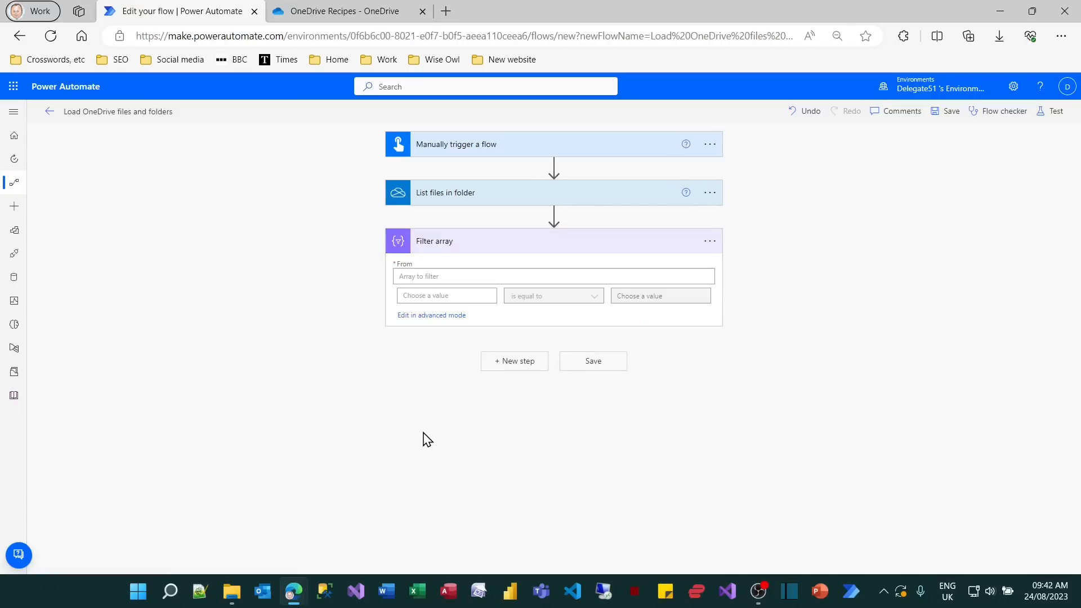
Set Filter array to take value from List files in folder and keep items where Is folder? is equal to False.
{"action": "left_click", "coordinate": [447, 277]}
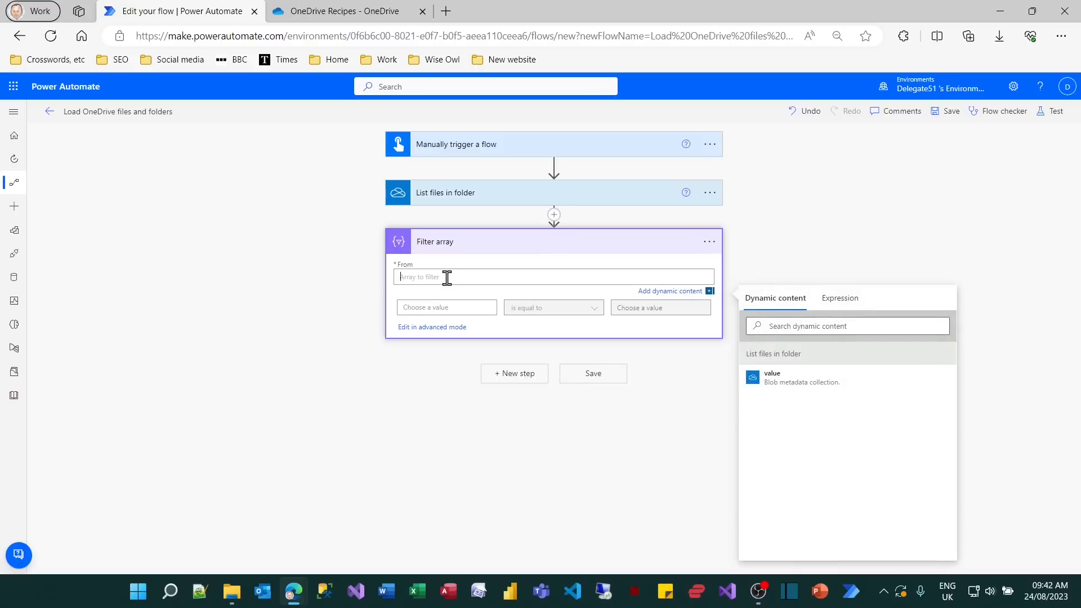
{"action": "left_click", "coordinate": [808, 384]}
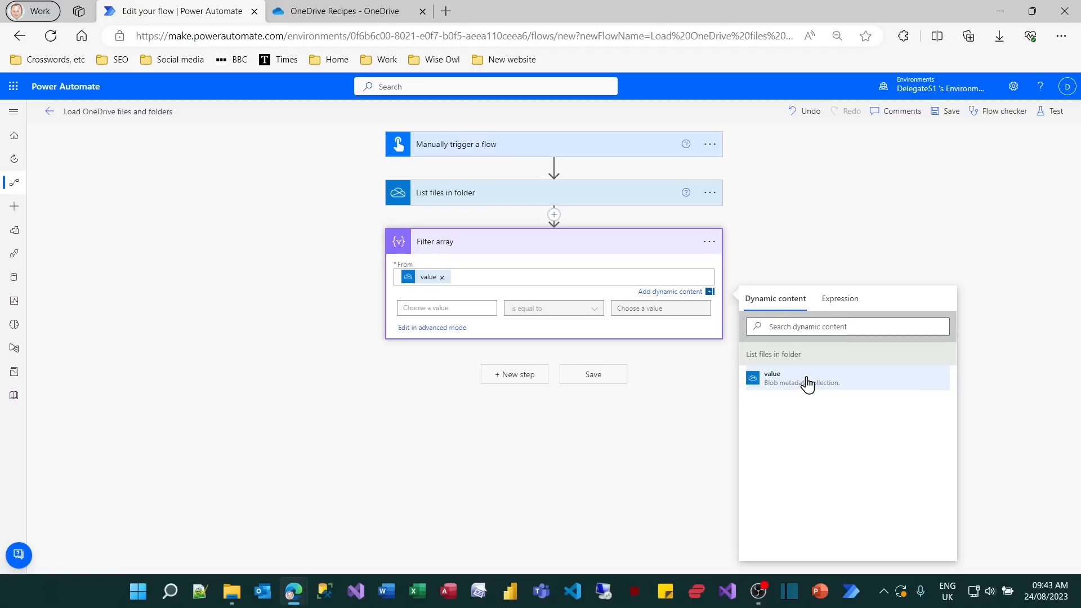
{"action": "left_click", "coordinate": [438, 314]}
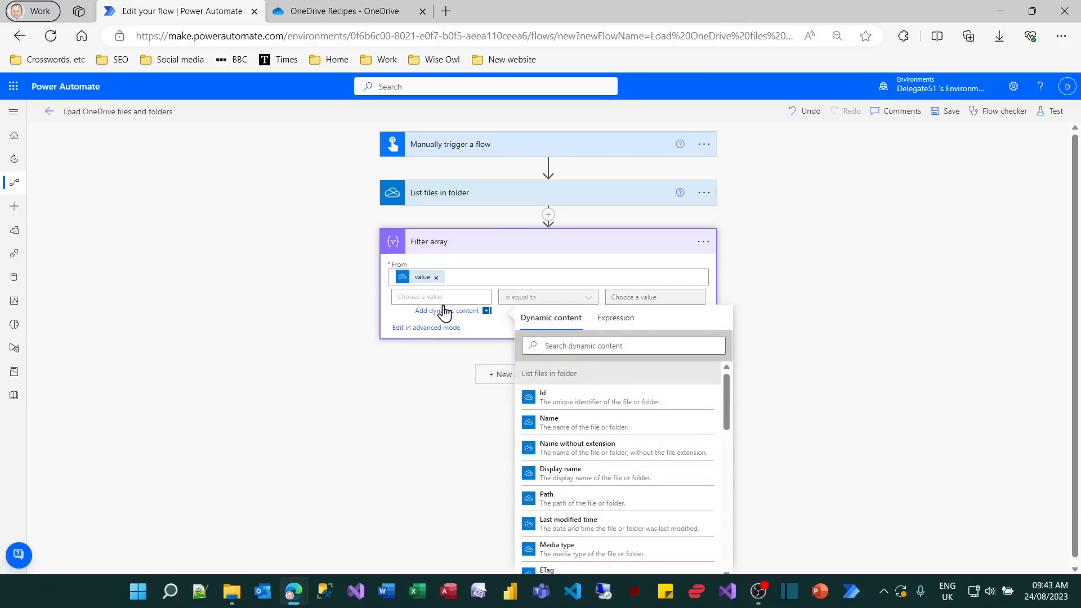
{"action": "scroll", "coordinate": [611, 427], "scroll_direction": "down", "scroll_amount": 3}
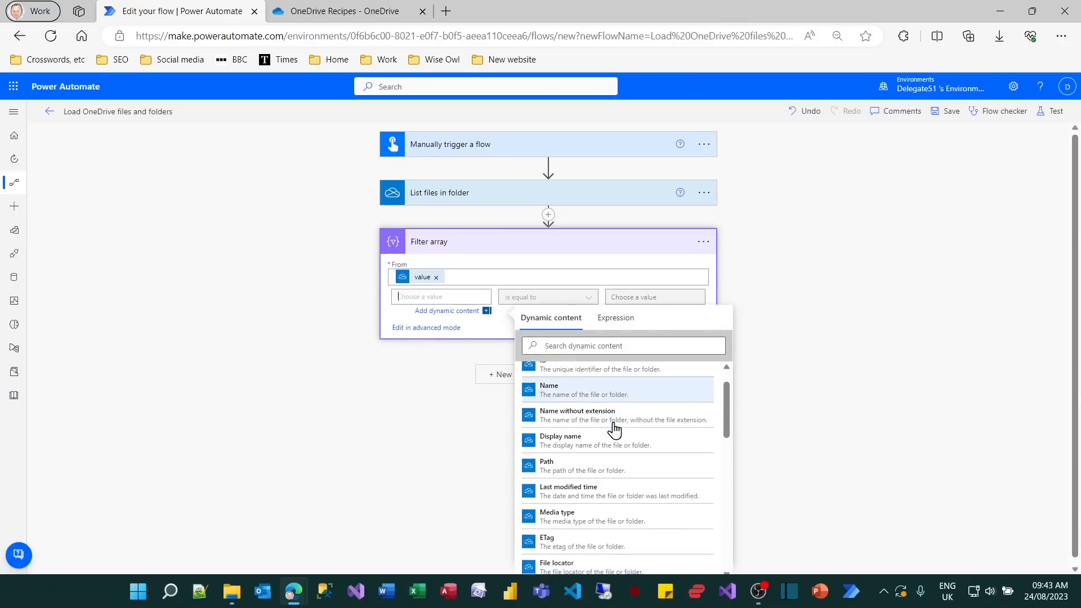
{"action": "scroll", "coordinate": [614, 431], "scroll_direction": "down", "scroll_amount": 5}
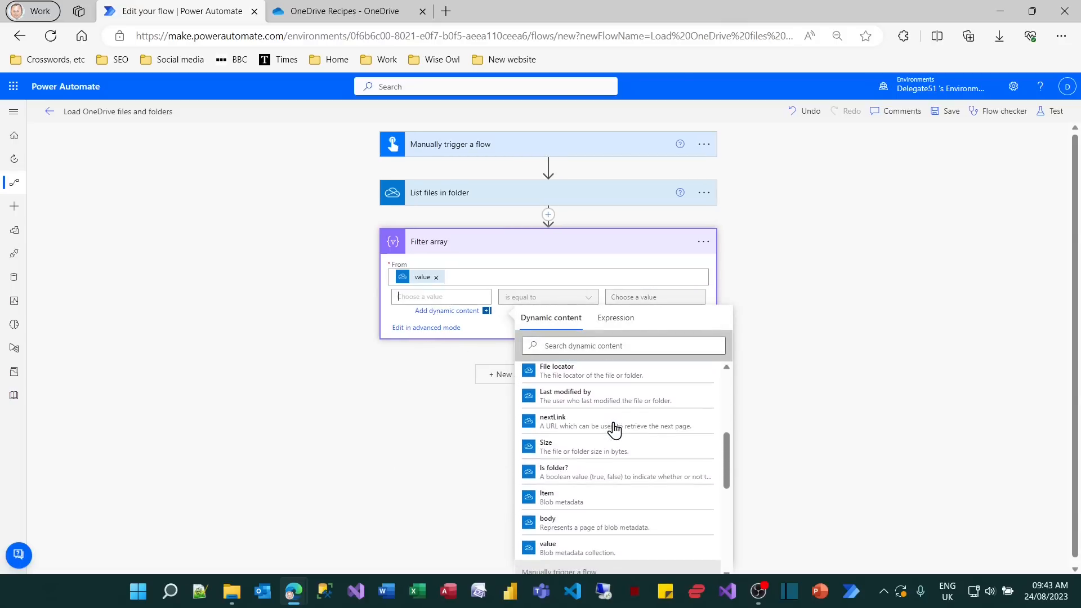
{"action": "left_click", "coordinate": [597, 473]}
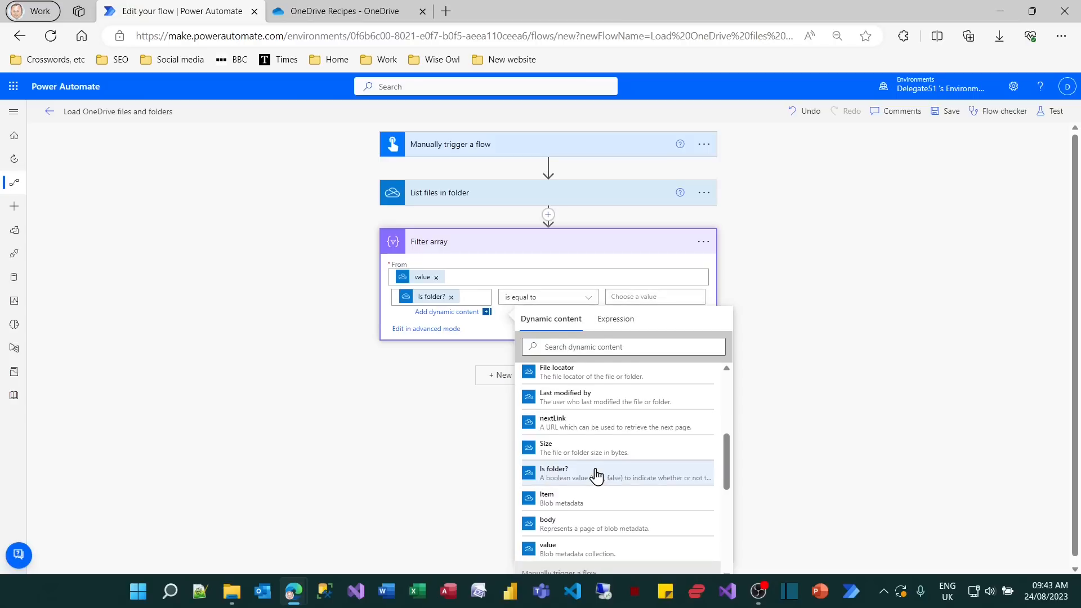
{"action": "left_click", "coordinate": [630, 297]}
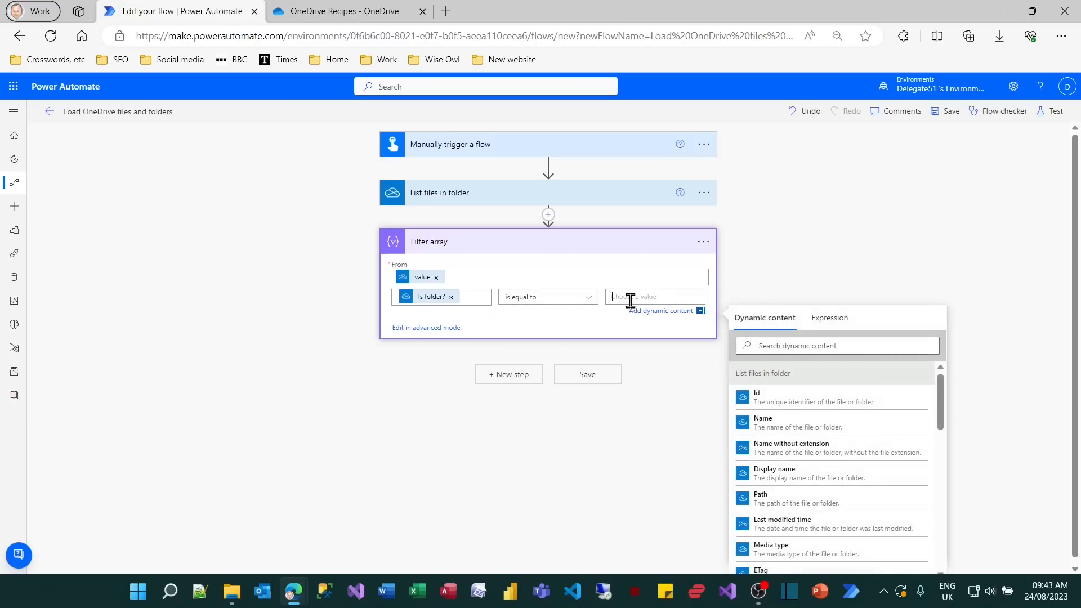
{"action": "type", "text": "FAlse"}
{"action": "key", "text": "BackSpace"}
{"action": "key", "text": "BackSpace"}
{"action": "key", "text": "BackSpace"}
{"action": "key", "text": "BackSpace"}
{"action": "type", "text": "alse"}
Add a Create HTML table data operation after Filter array, searching the actions for html.
{"action": "left_click", "coordinate": [523, 376]}
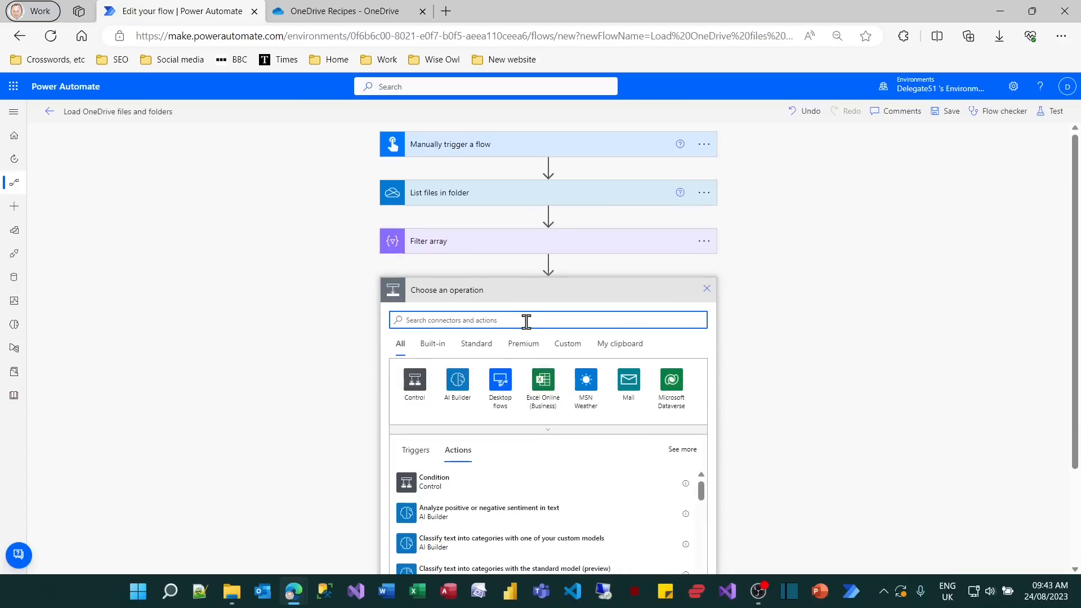
{"action": "type", "text": "html"}
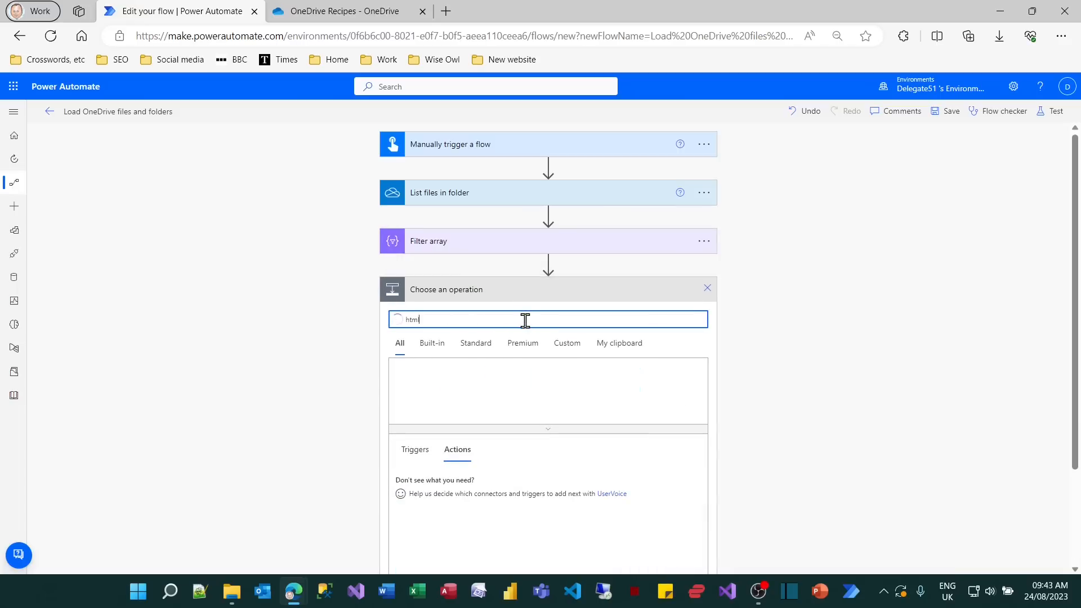
{"action": "left_click", "coordinate": [631, 383]}
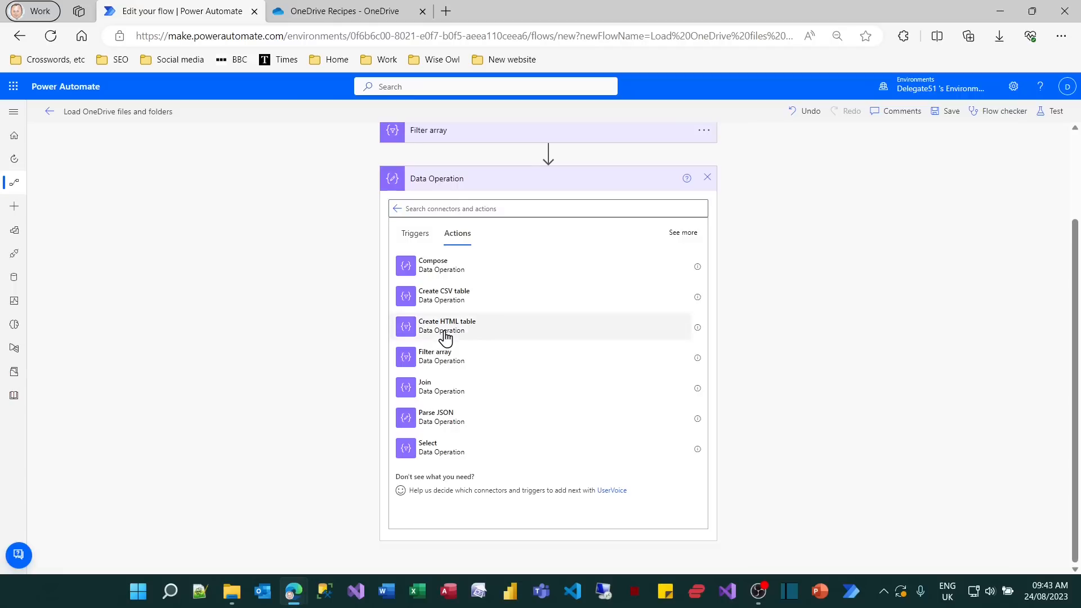
{"action": "left_click", "coordinate": [445, 332]}
Use the Body output of Filter array as the From source of the HTML table.
{"action": "left_click", "coordinate": [487, 316]}
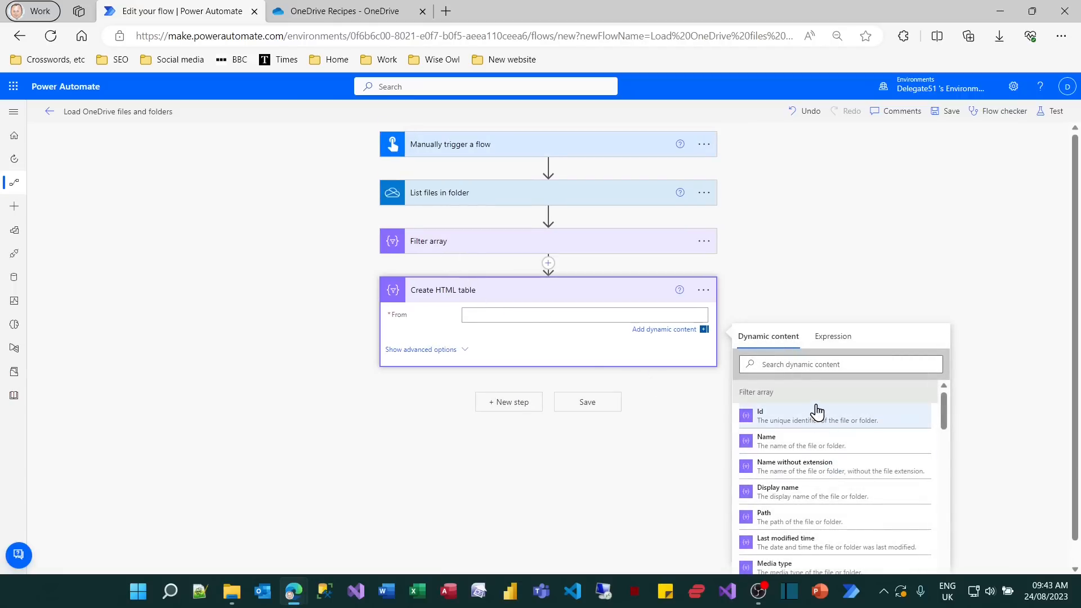
{"action": "scroll", "coordinate": [816, 413], "scroll_direction": "down", "scroll_amount": 2}
{"action": "scroll", "coordinate": [813, 414], "scroll_direction": "up", "scroll_amount": 2}
{"action": "scroll", "coordinate": [810, 419], "scroll_direction": "down", "scroll_amount": 3}
{"action": "scroll", "coordinate": [810, 421], "scroll_direction": "down", "scroll_amount": 2}
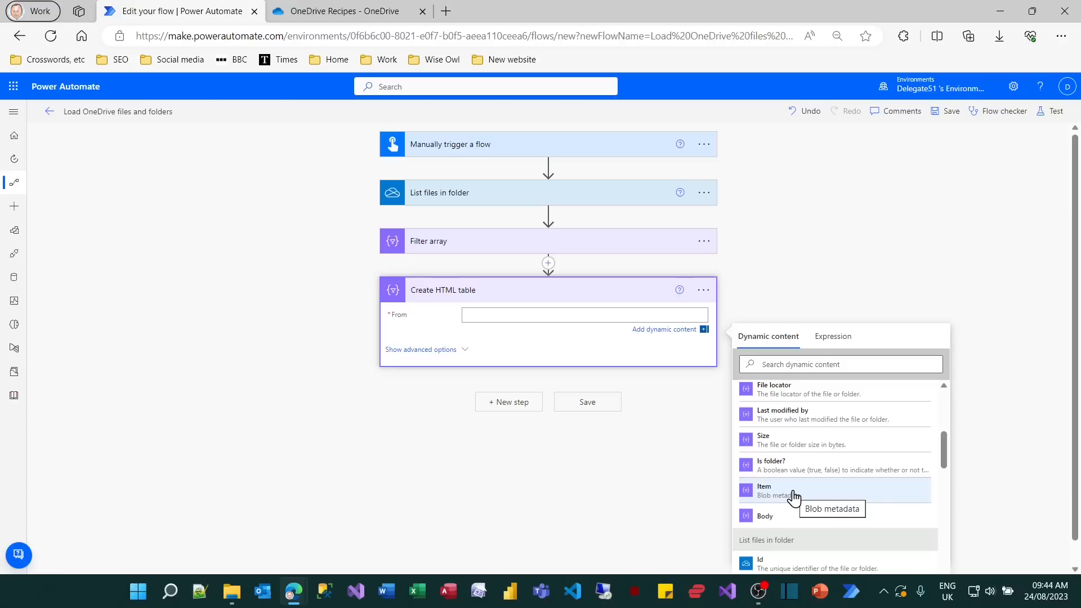
{"action": "left_click", "coordinate": [783, 527]}
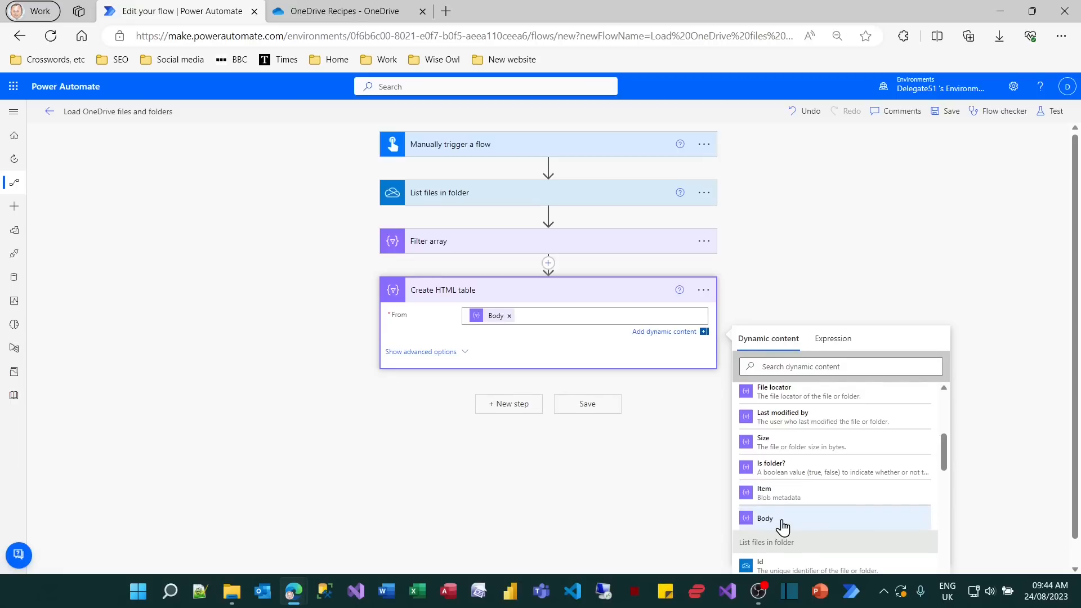
Switch the HTML table's columns to Custom and define a FileName column holding the Display name from Filter array.
{"action": "left_click", "coordinate": [450, 352]}
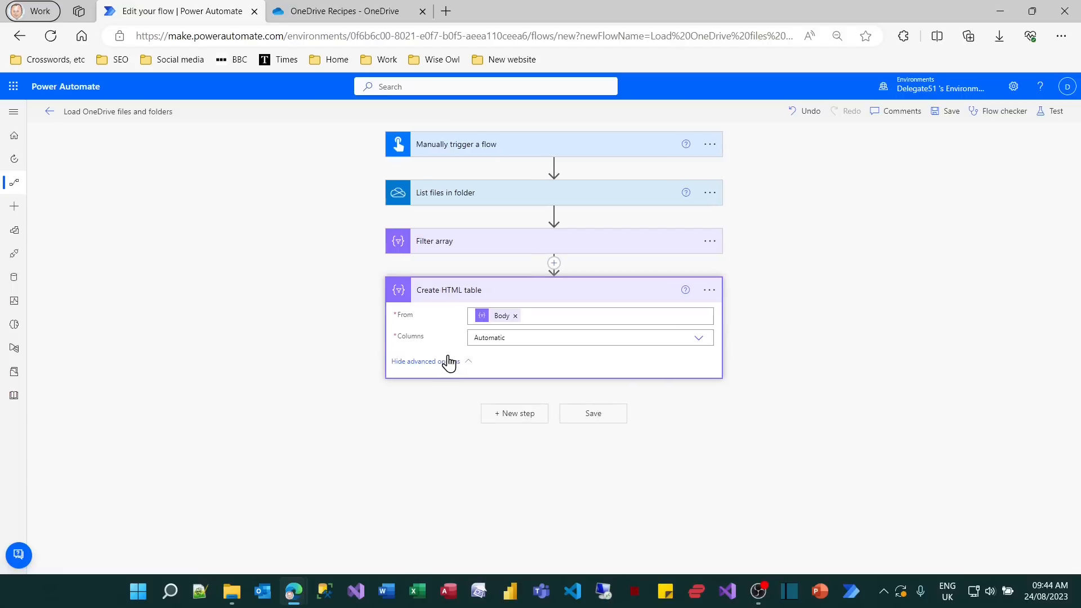
{"action": "left_click", "coordinate": [699, 339]}
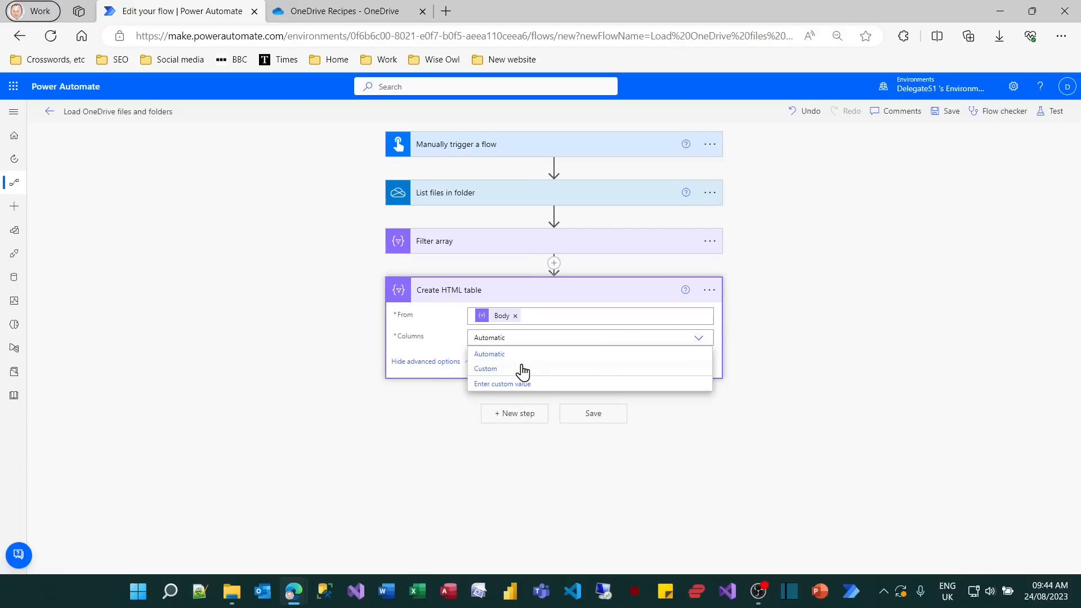
{"action": "left_click", "coordinate": [509, 371]}
{"action": "left_click", "coordinate": [599, 365]}
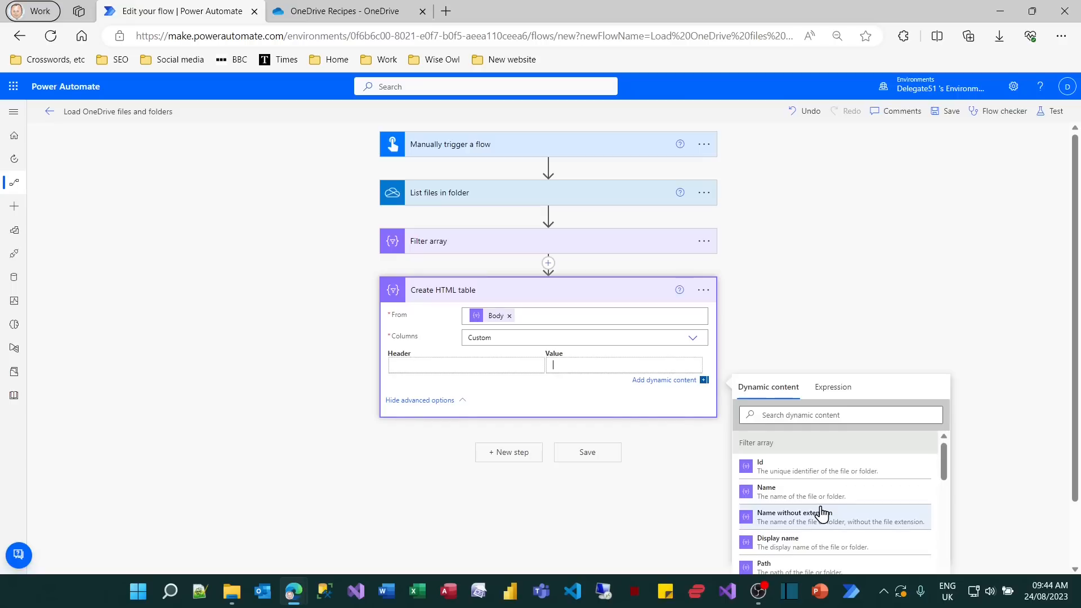
{"action": "left_click", "coordinate": [812, 547]}
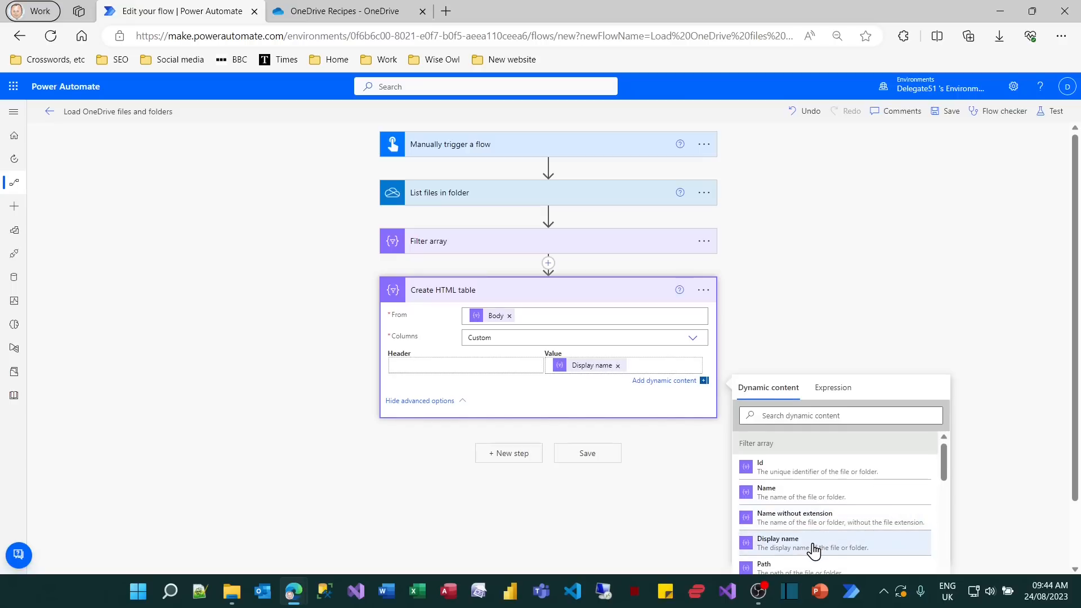
{"action": "left_click", "coordinate": [506, 363]}
{"action": "type", "text": "FileN"}
{"action": "type", "text": "ame"}
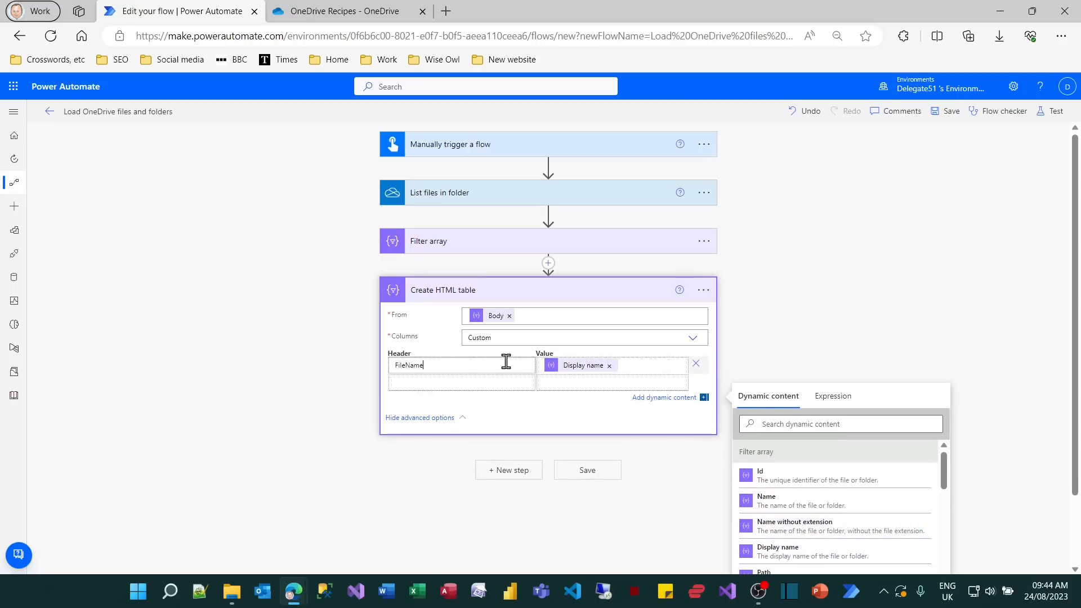
Add a second HTML table column with the header FileSize and the Size value from Filter array.
{"action": "left_click", "coordinate": [500, 380]}
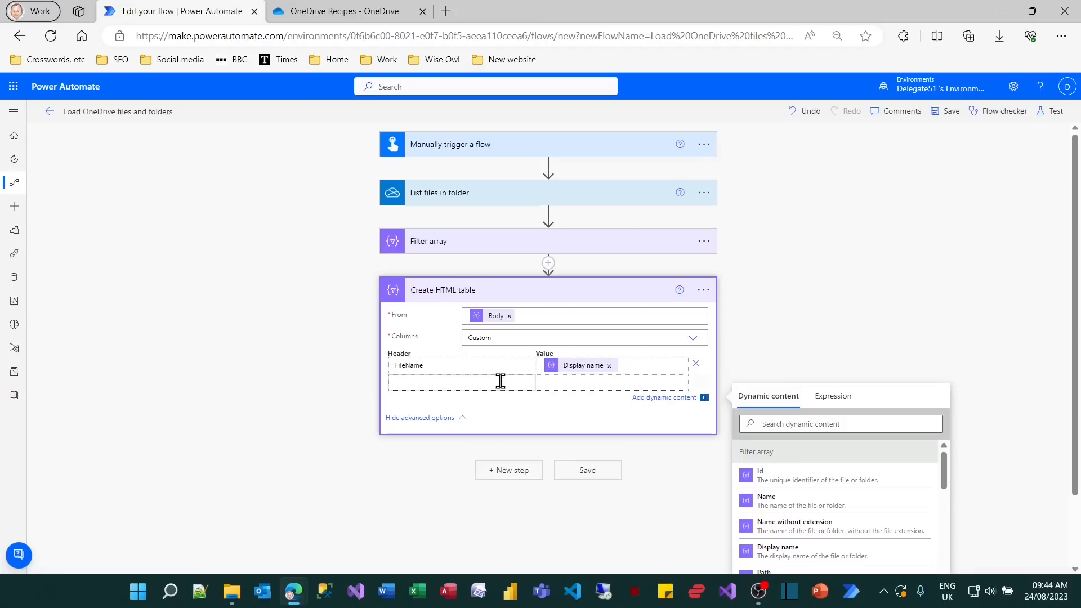
{"action": "left_click", "coordinate": [570, 385]}
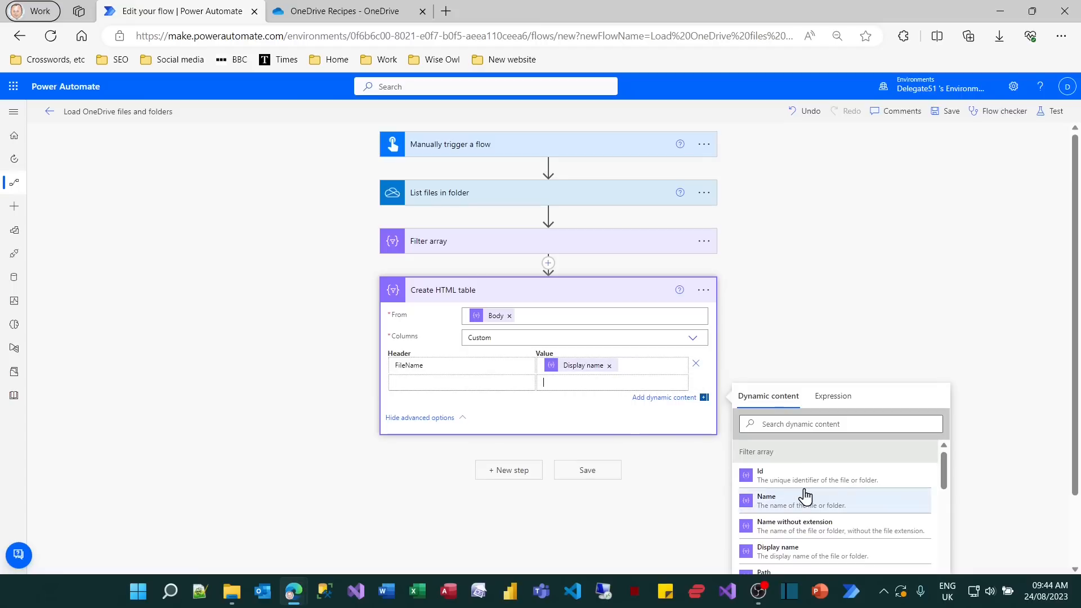
{"action": "scroll", "coordinate": [805, 497], "scroll_direction": "down", "scroll_amount": 1}
{"action": "scroll", "coordinate": [1014, 509], "scroll_direction": "down", "scroll_amount": 1}
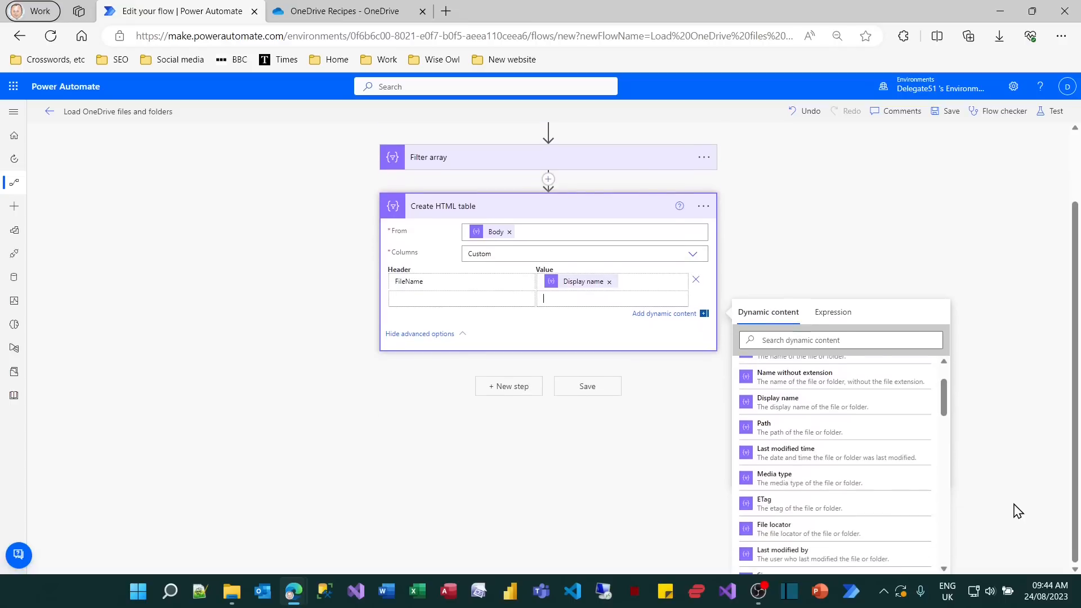
{"action": "scroll", "coordinate": [845, 475], "scroll_direction": "down", "scroll_amount": 3}
{"action": "left_click", "coordinate": [821, 452]}
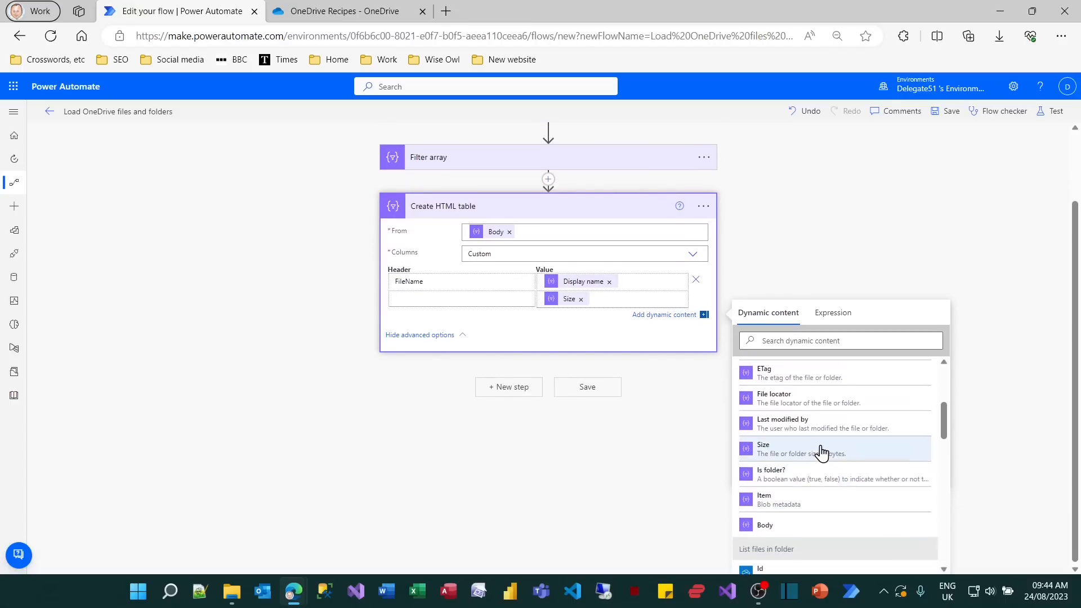
{"action": "left_click", "coordinate": [477, 299]}
{"action": "type", "text": "FileSize"}
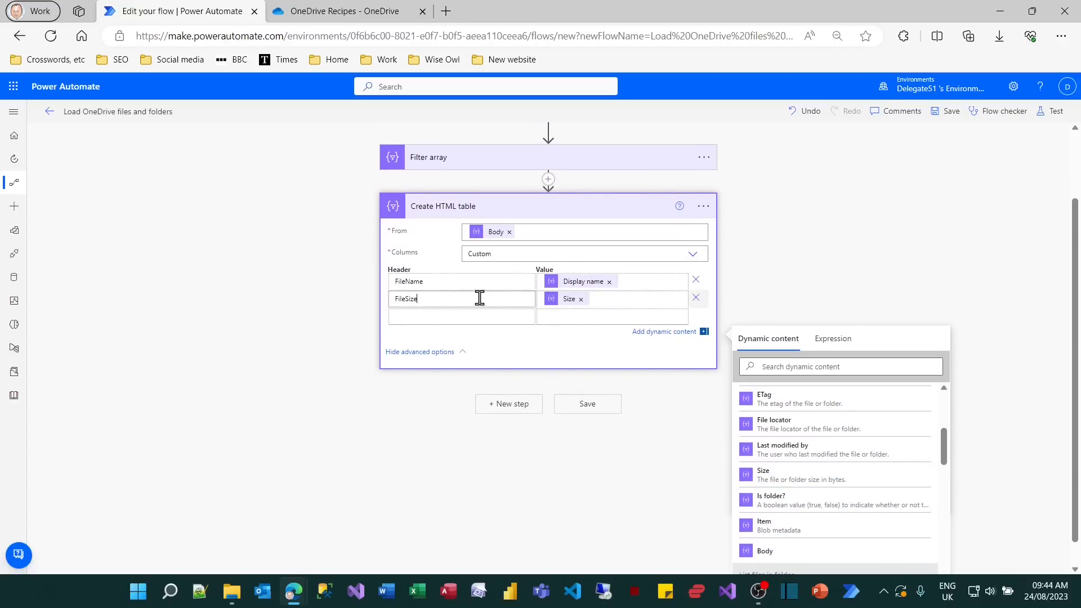
Save the flow with its filter and HTML table actions and run it as a manual test.
{"action": "left_click", "coordinate": [583, 410]}
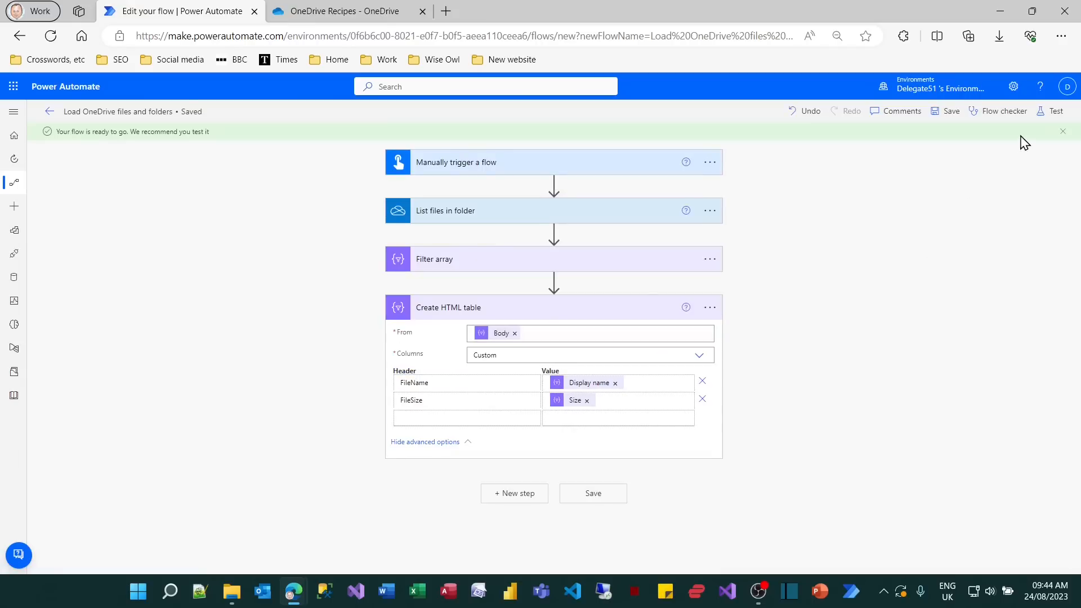
{"action": "left_click", "coordinate": [1052, 112]}
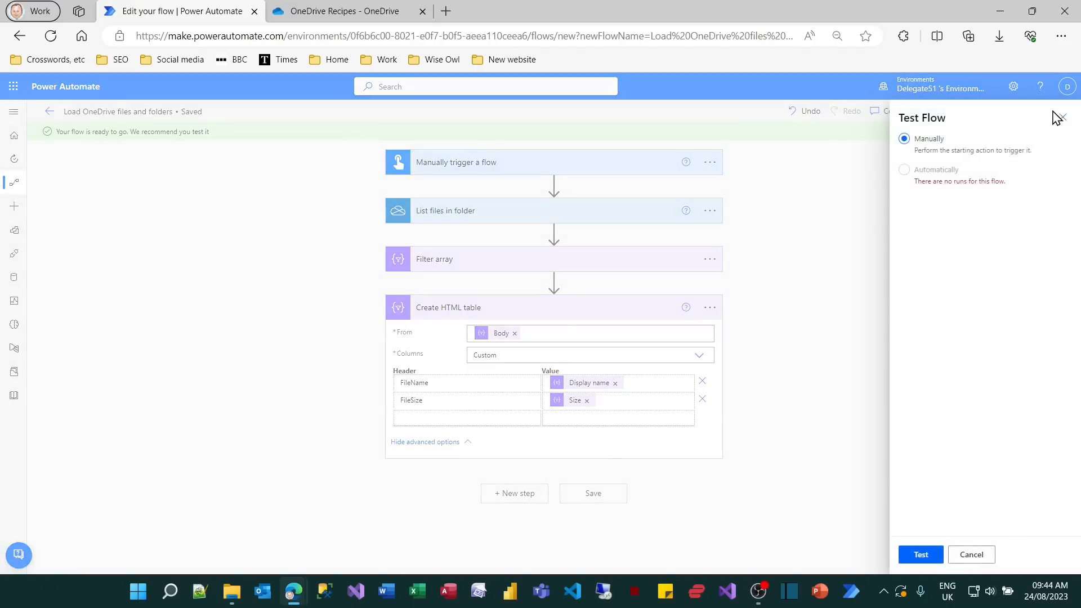
{"action": "left_click", "coordinate": [922, 556]}
{"action": "left_click", "coordinate": [923, 556]}
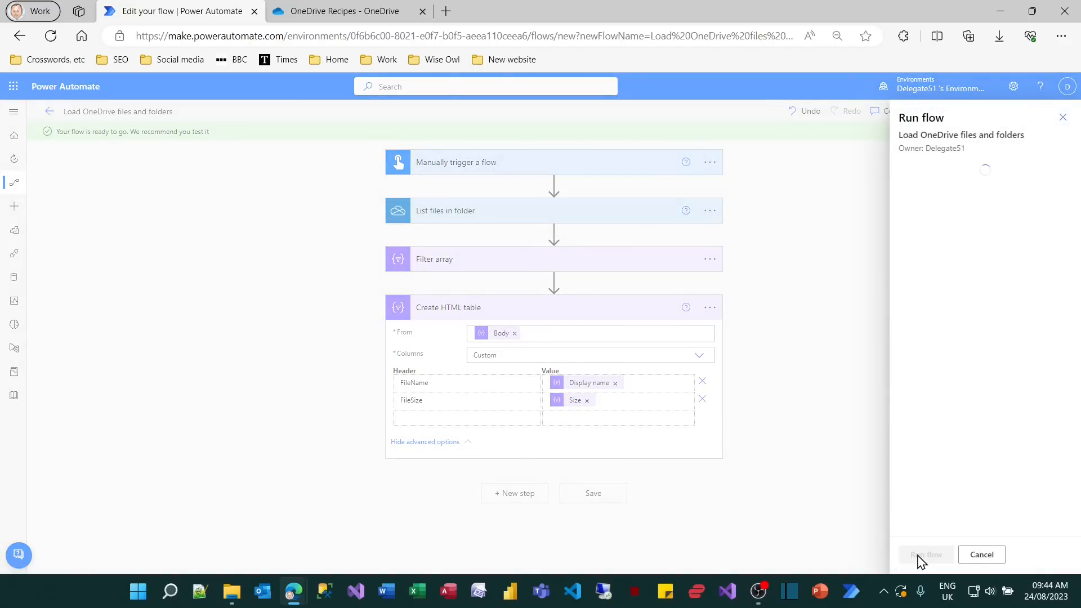
{"action": "left_click", "coordinate": [918, 557]}
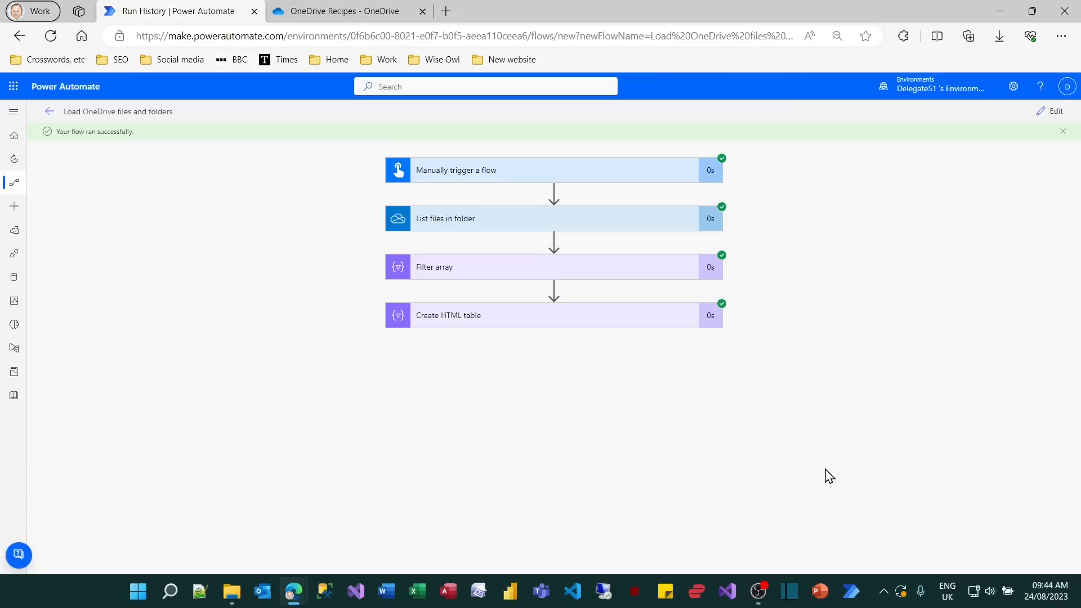
Inspect the Create HTML table run results and examine the FileName and FileSize table in its output body.
{"action": "left_click", "coordinate": [656, 324]}
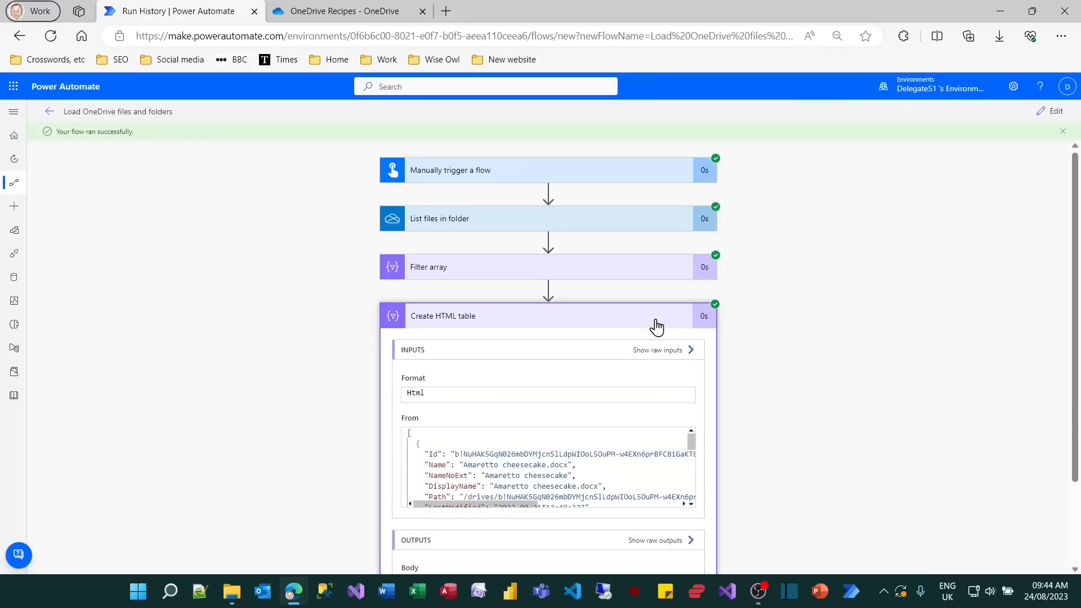
{"action": "scroll", "coordinate": [795, 436], "scroll_direction": "down", "scroll_amount": 2}
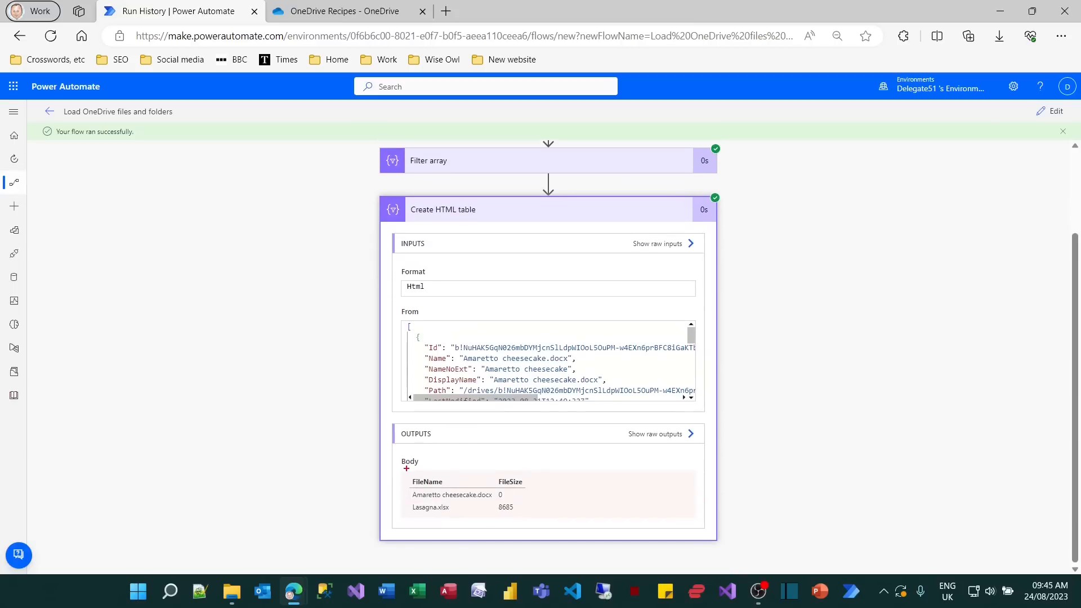
{"action": "left_click_drag", "start_coordinate": [402, 468], "coordinate": [535, 520]}
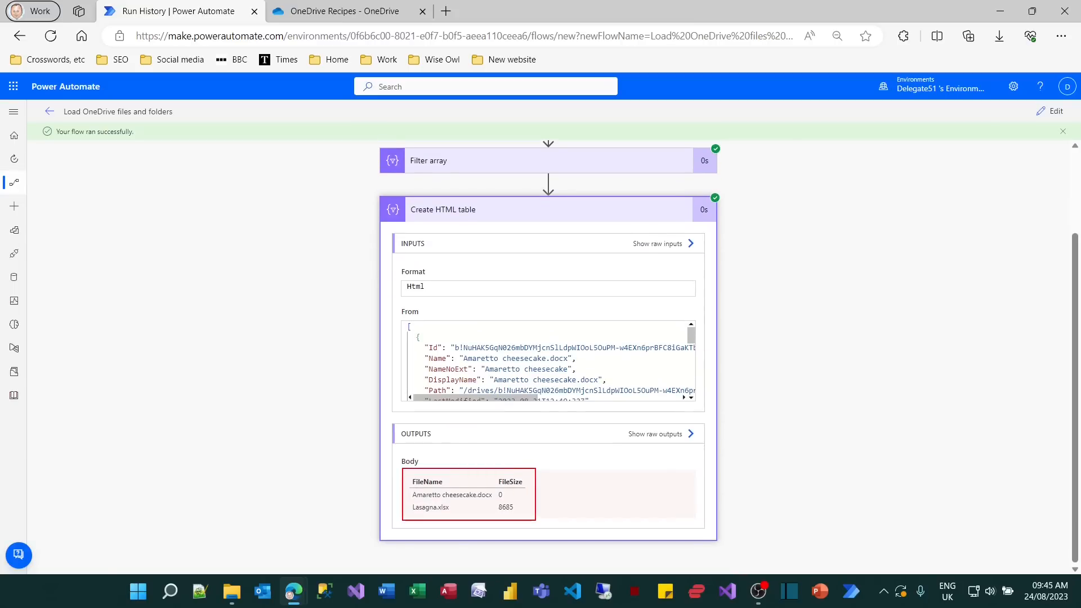